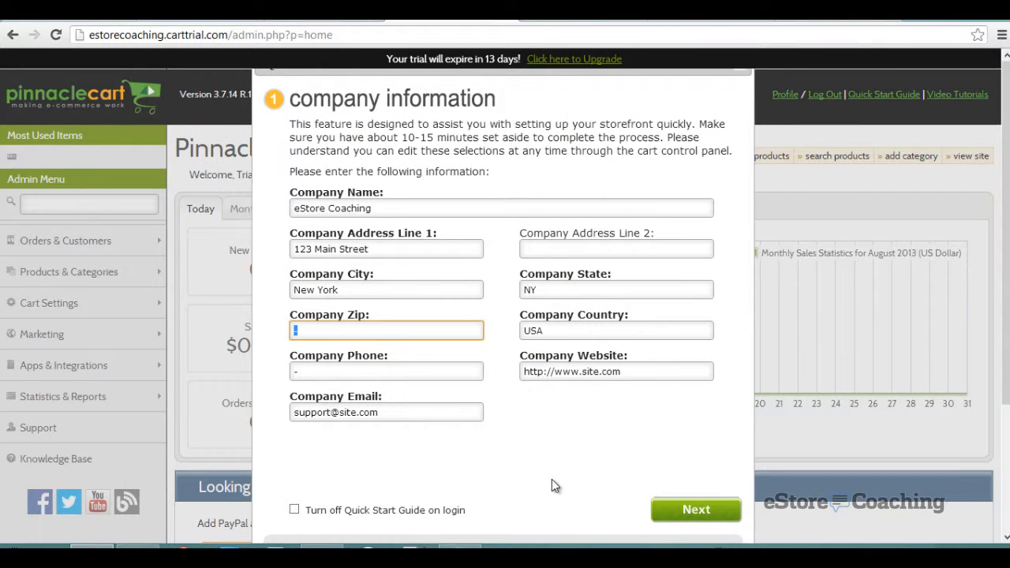
- Enter 92069 as the company zip code and continue to skin selection
text(92069)
click(412, 370)
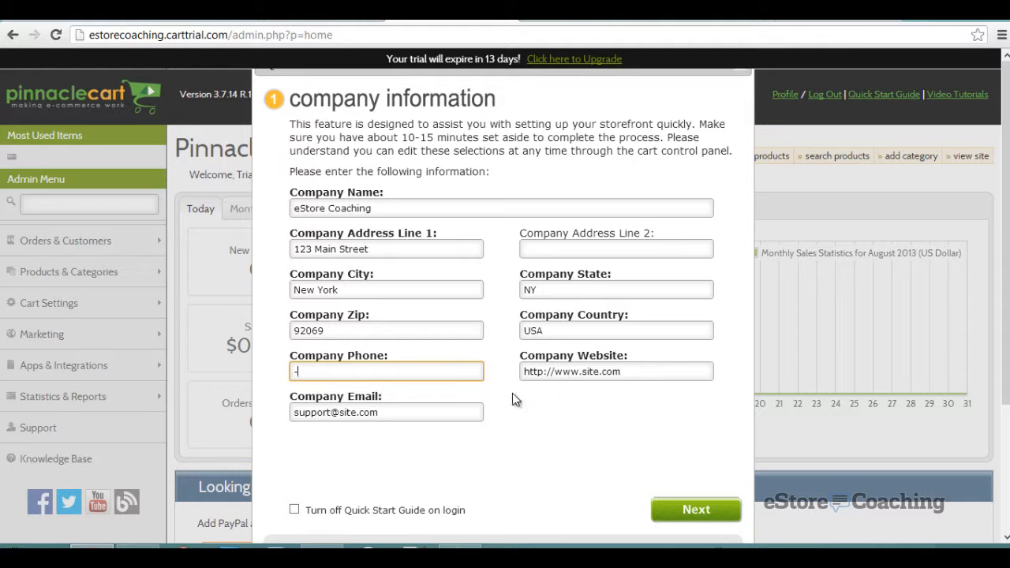
click(672, 515)
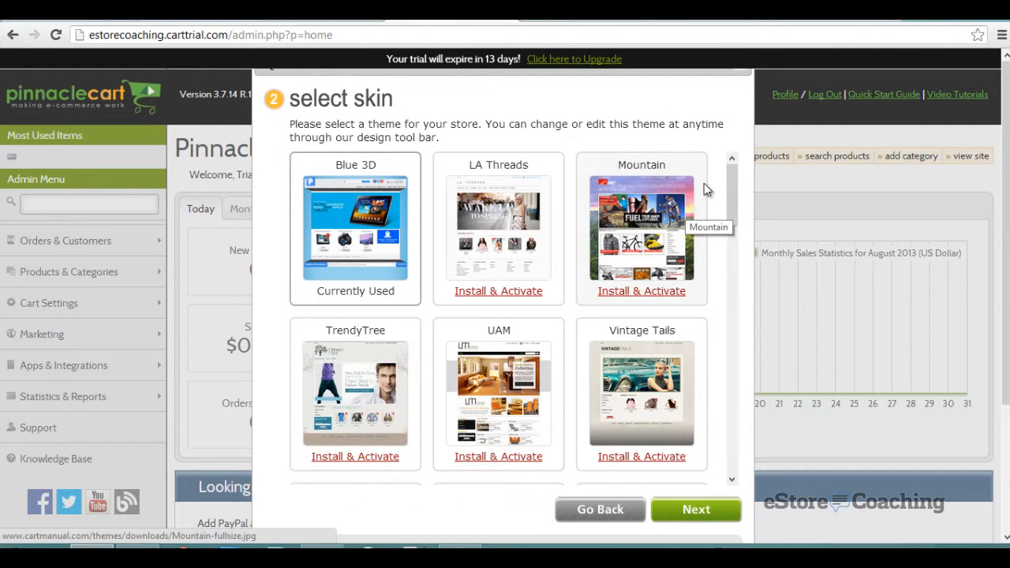
- Install and activate the Mountain skin, then proceed to the category layout step
mouse_move(733, 175)
mouse_down()
mouse_move(731, 437)
mouse_move(724, 186)
mouse_up()
scroll(739, 196, down, 1)
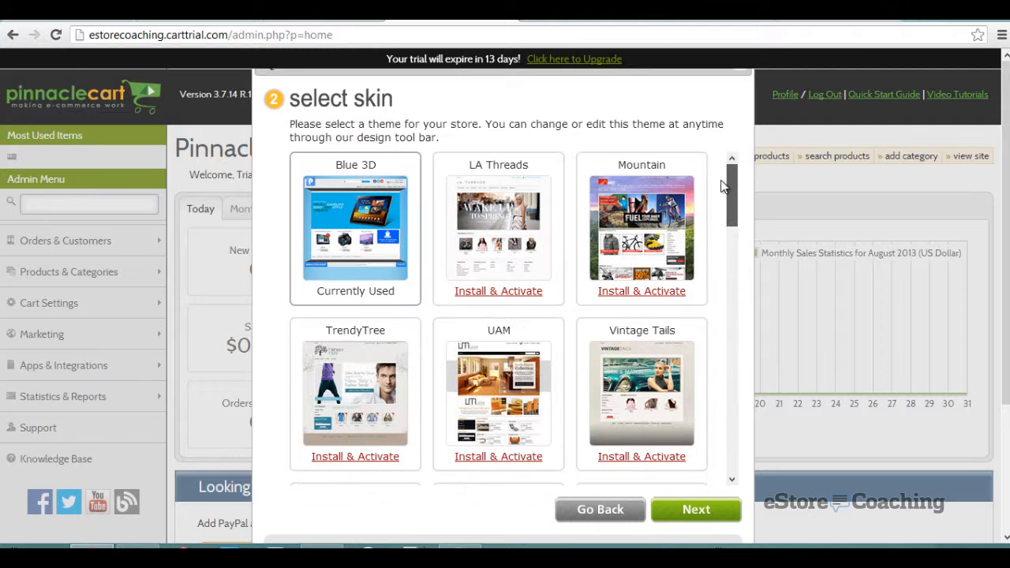
click(666, 291)
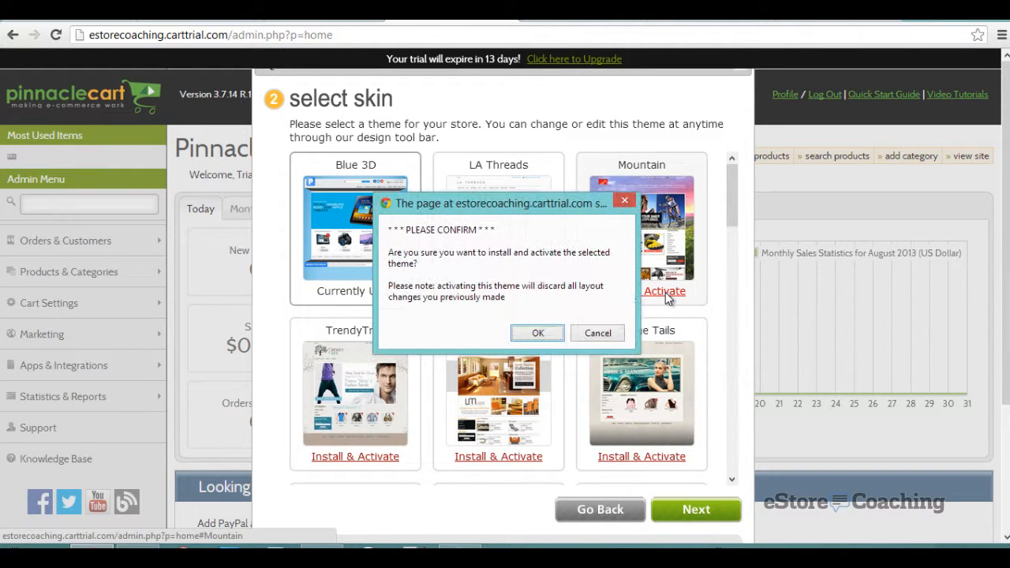
click(536, 333)
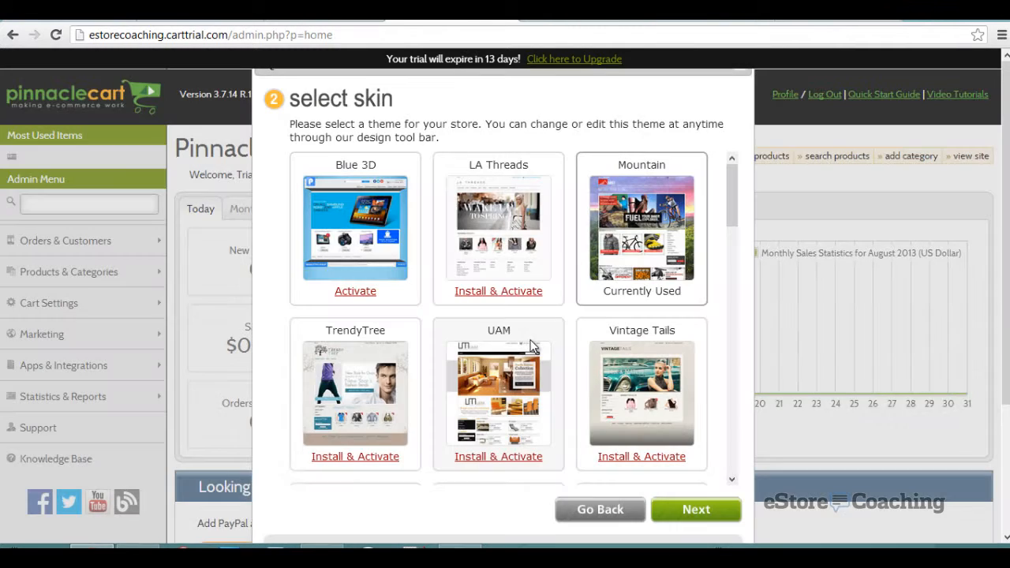
click(685, 517)
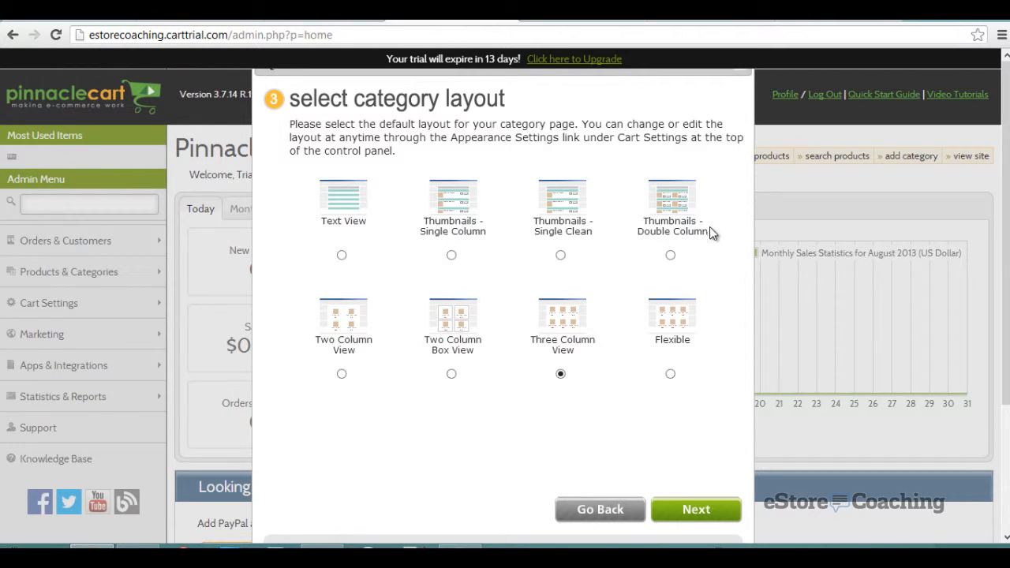
- Pick the Flexible category layout, keep product layout Style 2 and the recommended checkout
click(670, 374)
click(667, 513)
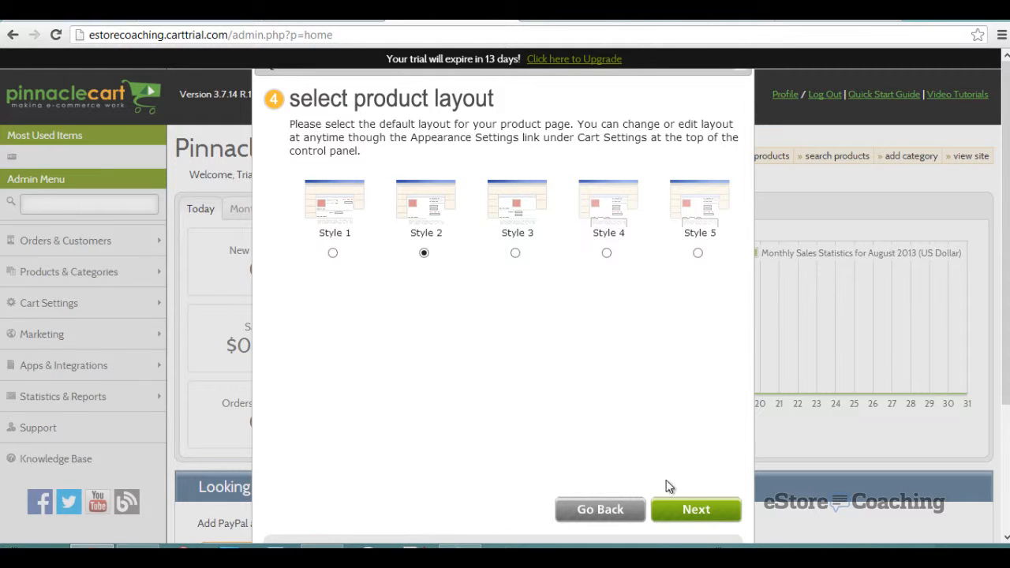
click(677, 513)
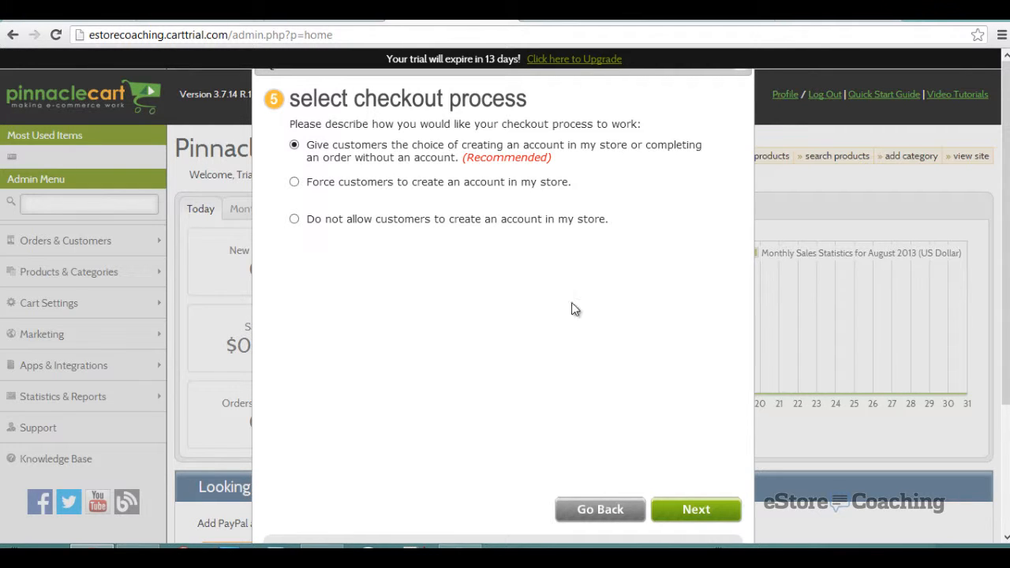
click(728, 513)
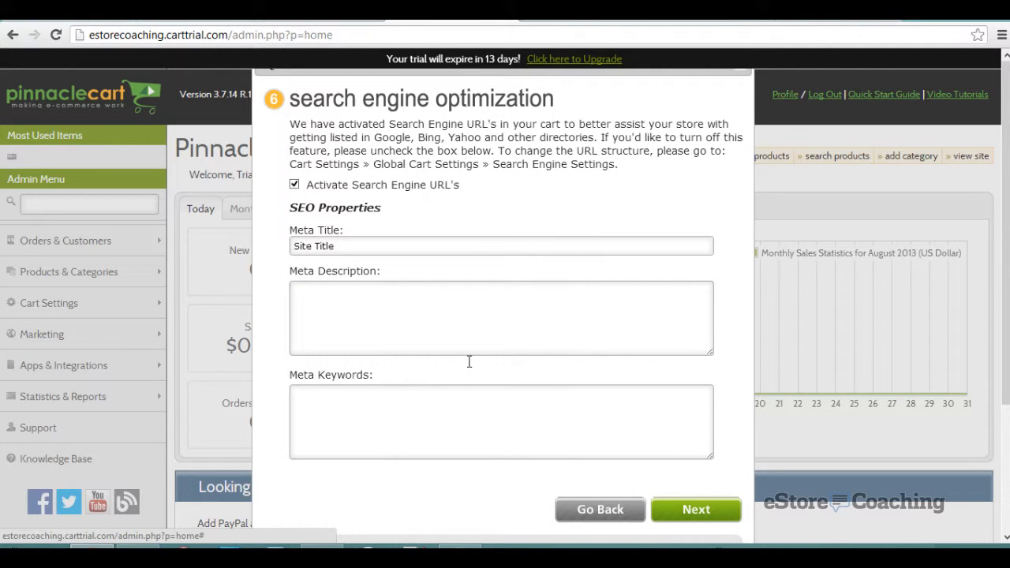
- Set meta title 'eStore Coahching', description 'Some awesome description of your website', keywords 'some, key, words'
drag(375, 249, 286, 253)
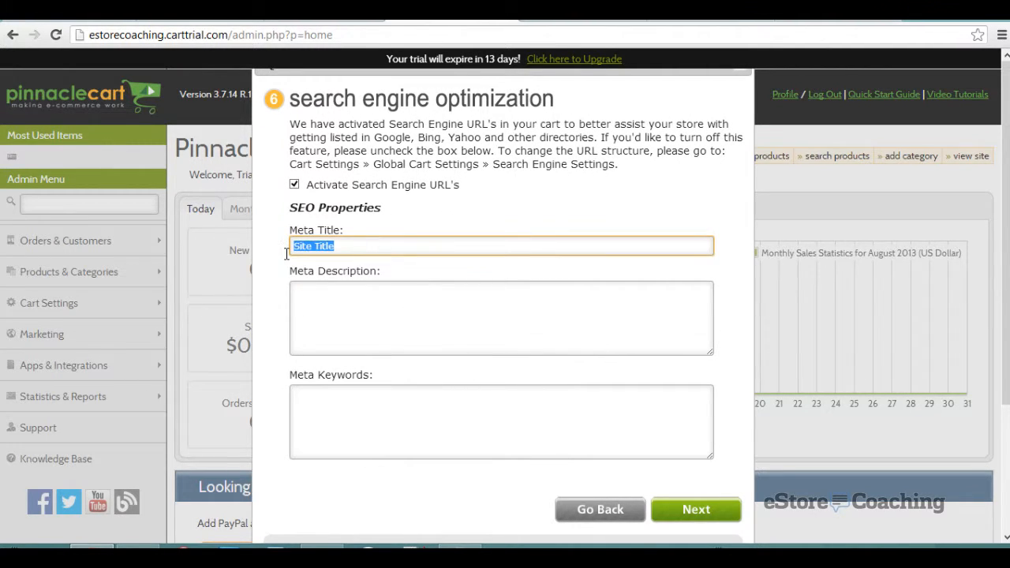
text(eStore Co)
text(ah)
text(ching)
key(Tab)
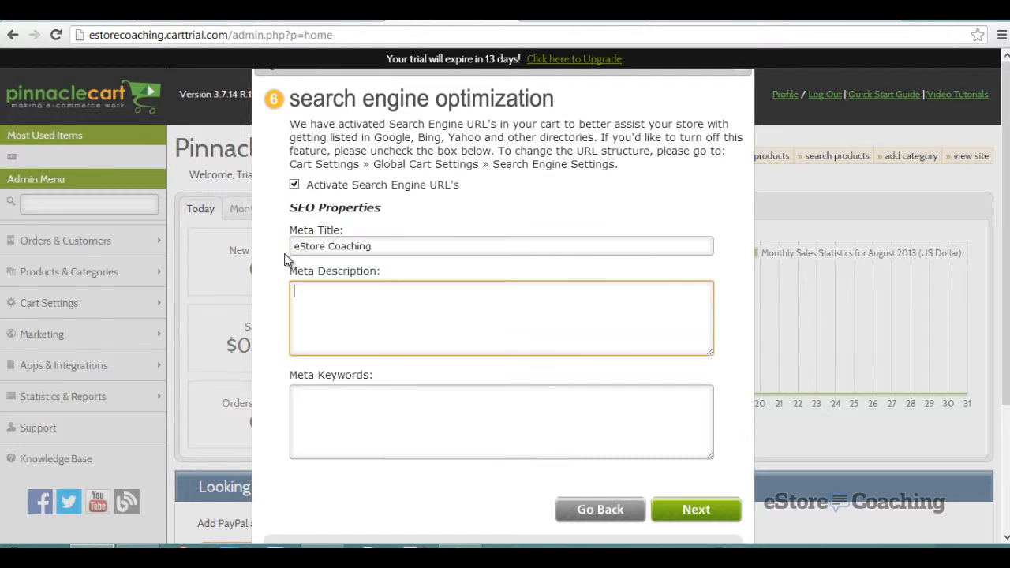
text(Some awesome description of)
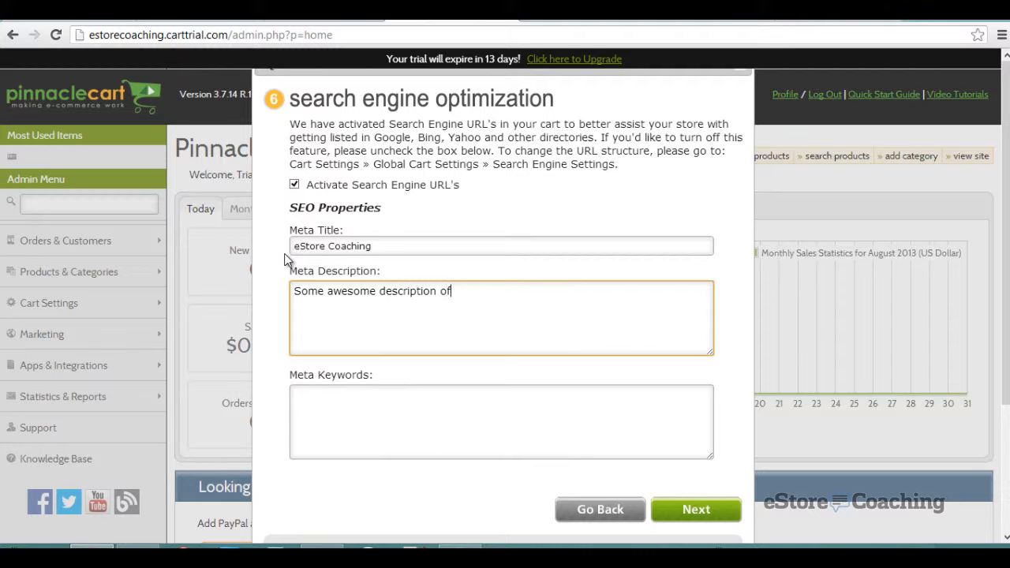
text( your website)
key(Tab)
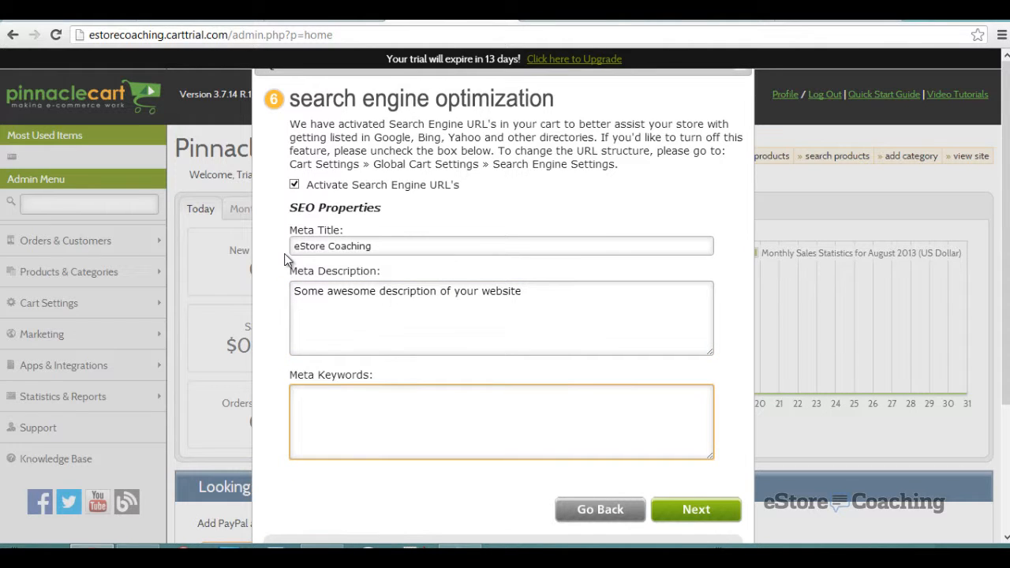
text(some, key, words)
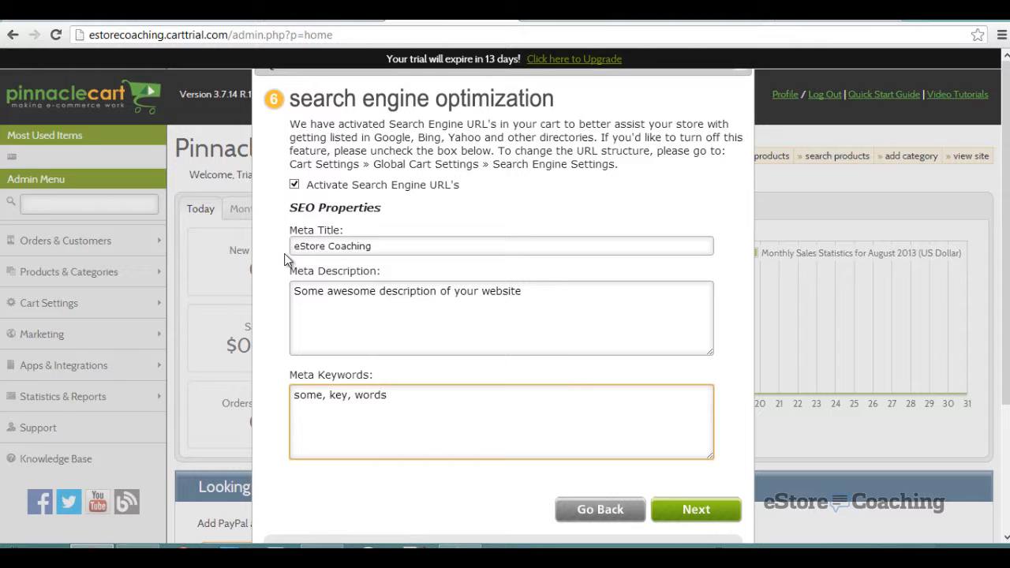
click(668, 514)
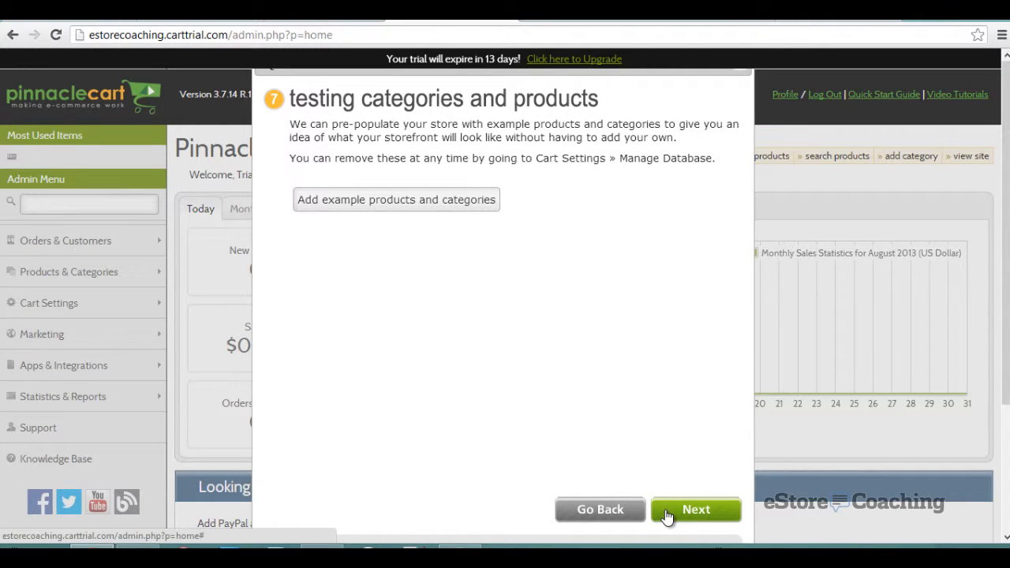
- Add the example products and categories, review the summary, and complete the Quick Start Guide
click(464, 199)
click(548, 302)
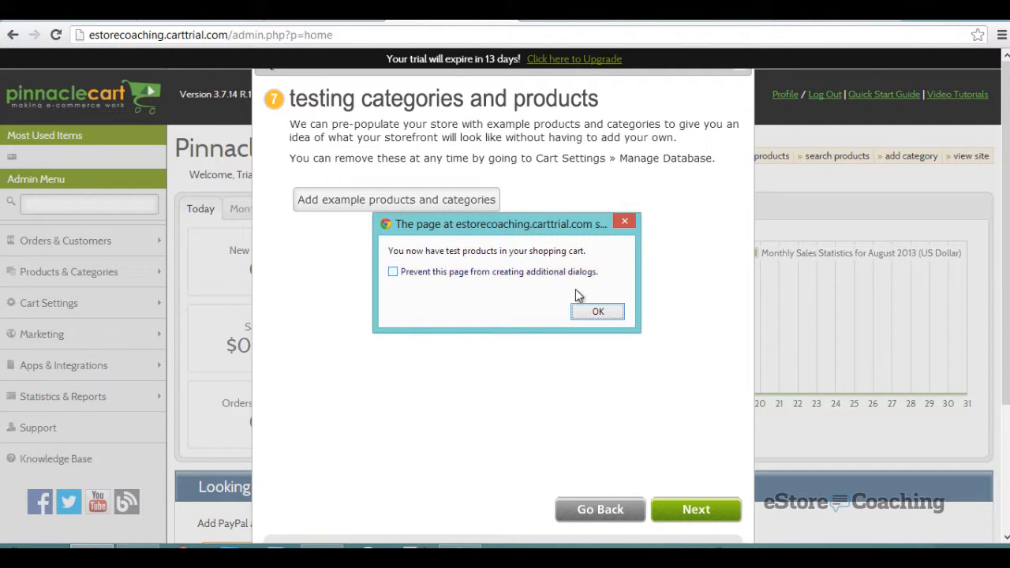
click(585, 314)
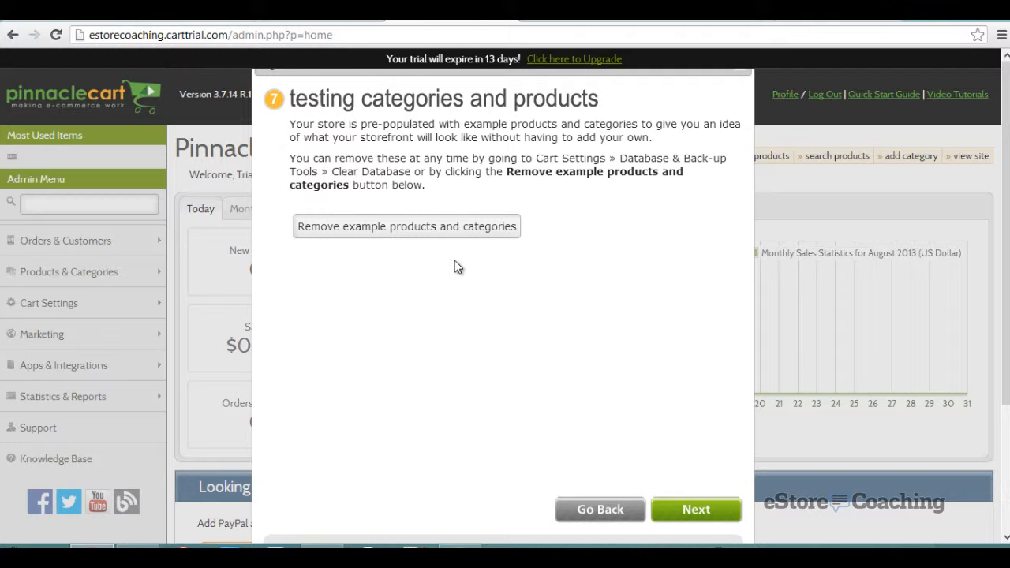
click(676, 513)
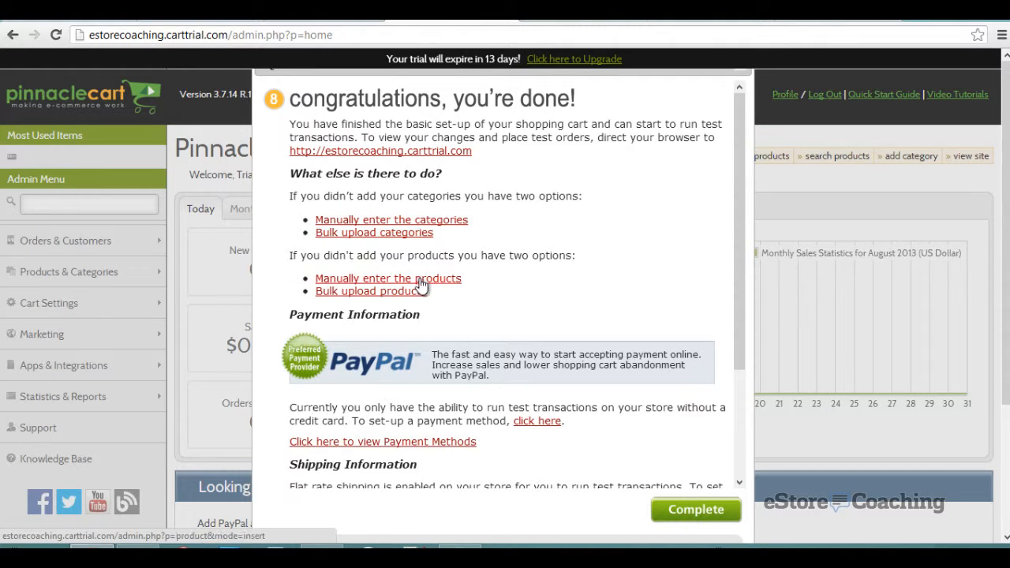
scroll(562, 293, down, 3)
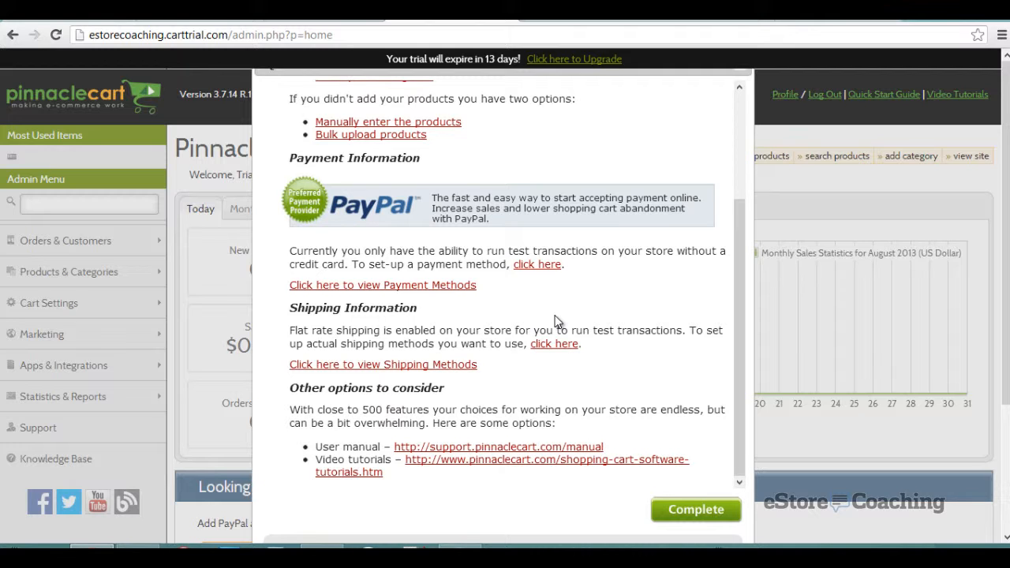
scroll(555, 322, up, 3)
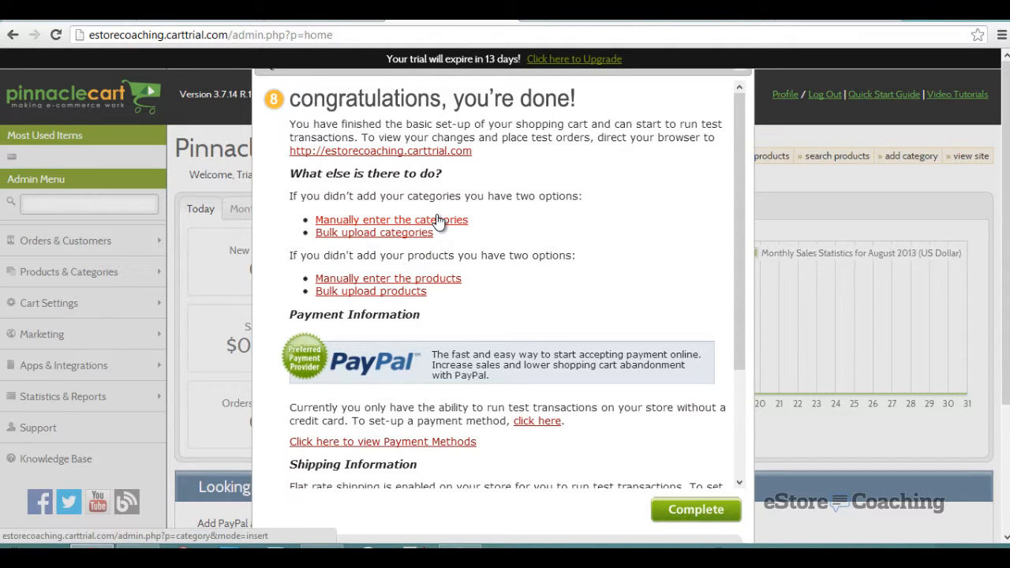
click(707, 511)
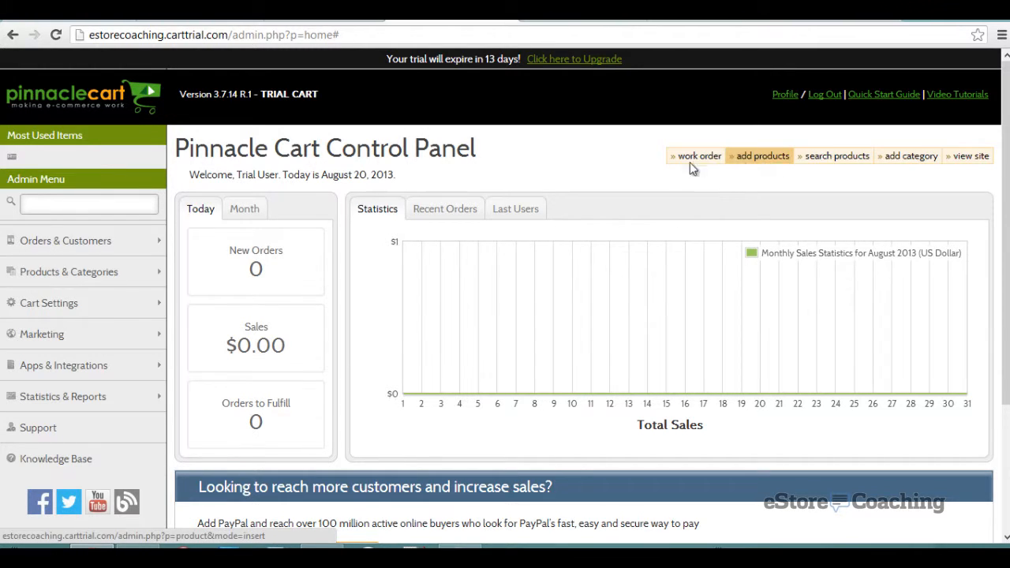
- Open the storefront in a new browser tab
scroll(482, 249, down, 2)
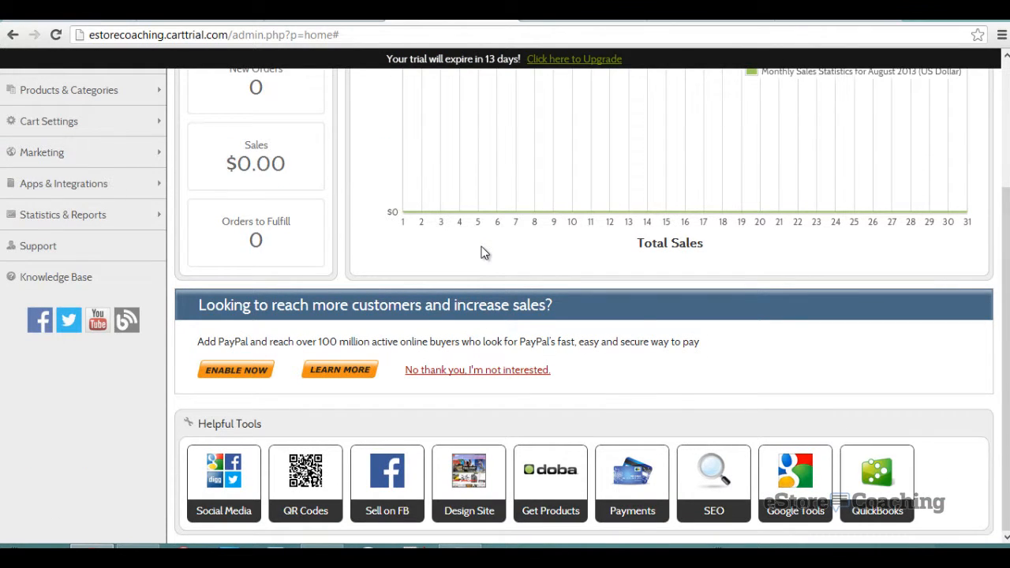
scroll(484, 252, up, 2)
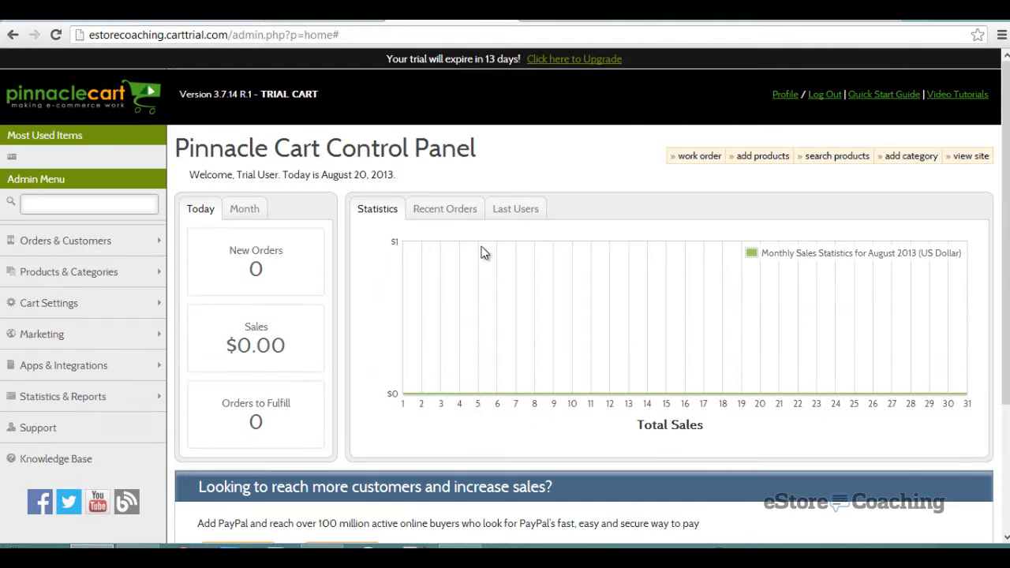
right_click(968, 157)
click(971, 171)
click(569, 10)
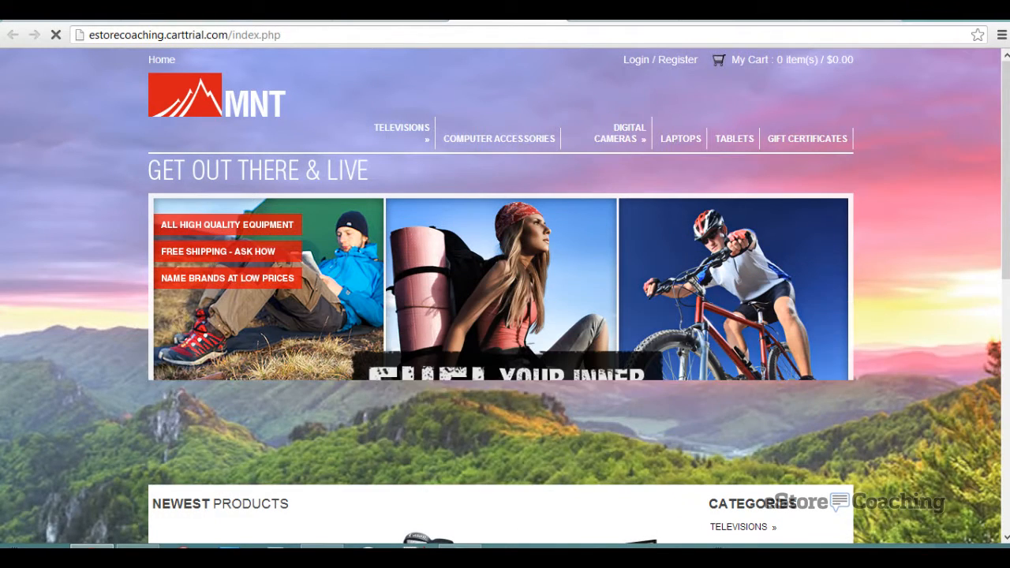
- Browse the LCD TV's category and view the LG Electronics 42" LCD product page
scroll(528, 232, down, 5)
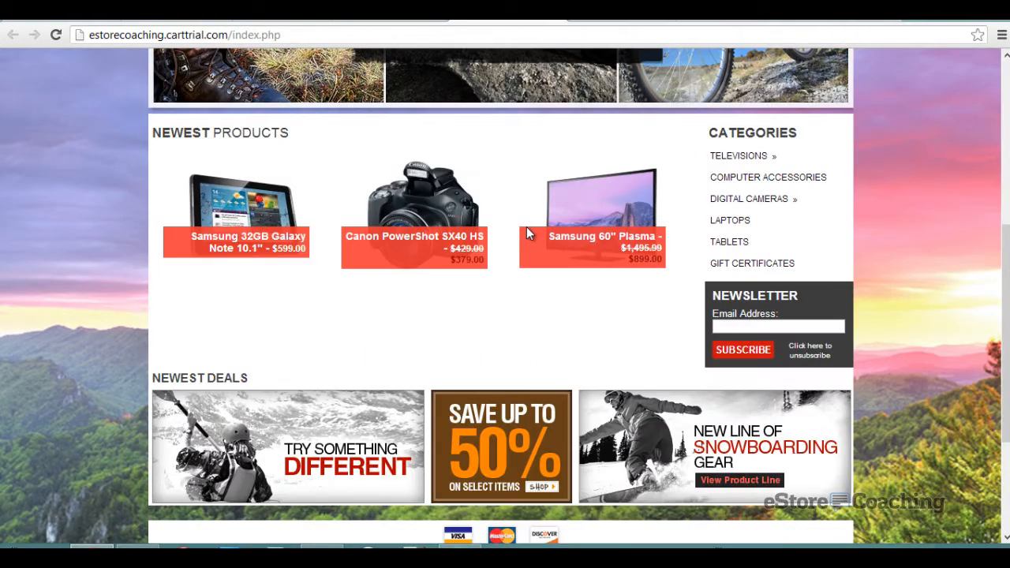
scroll(527, 233, down, 3)
scroll(528, 234, up, 3)
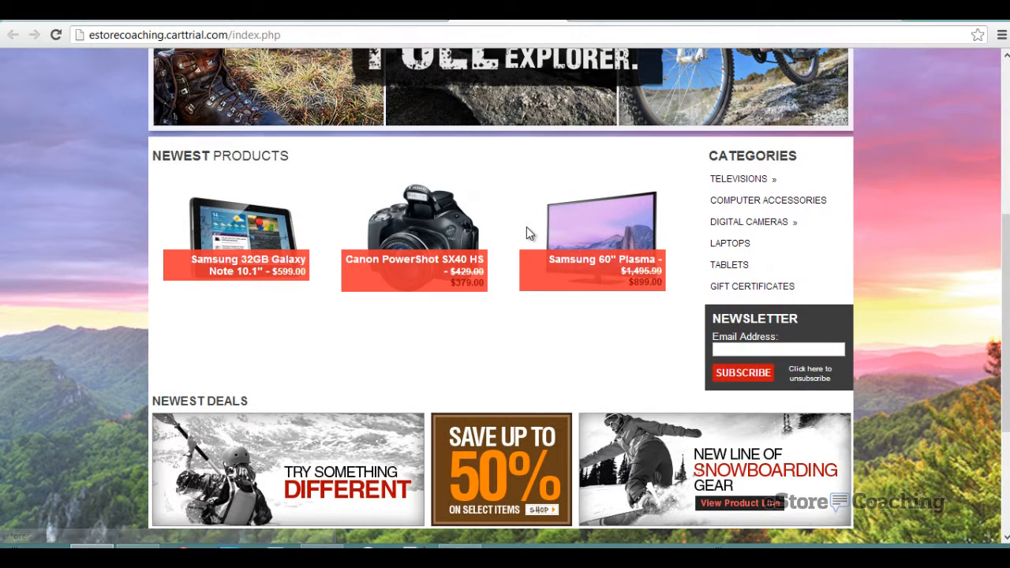
scroll(527, 227, up, 4)
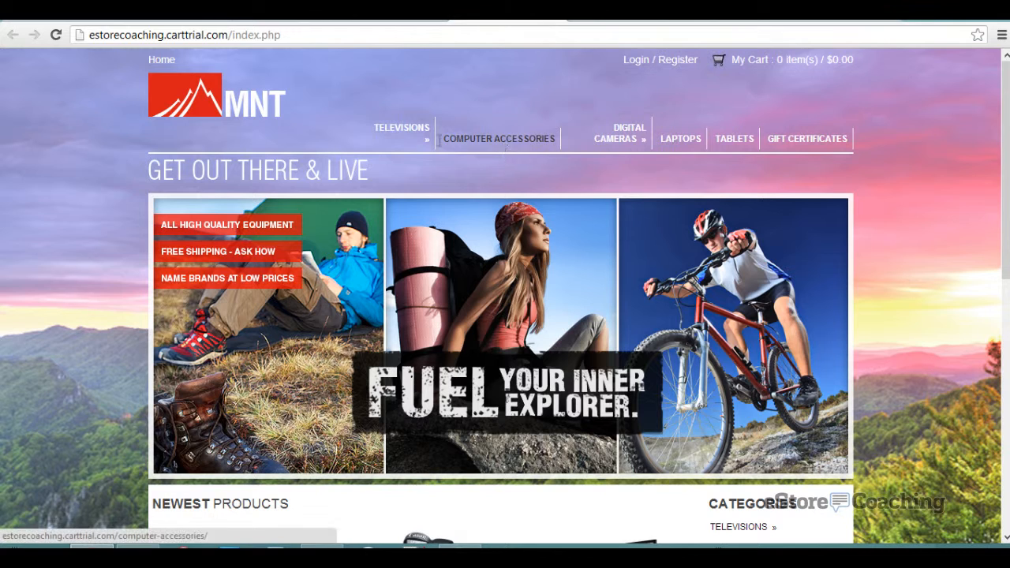
mouse_move(425, 142)
mouse_move(427, 171)
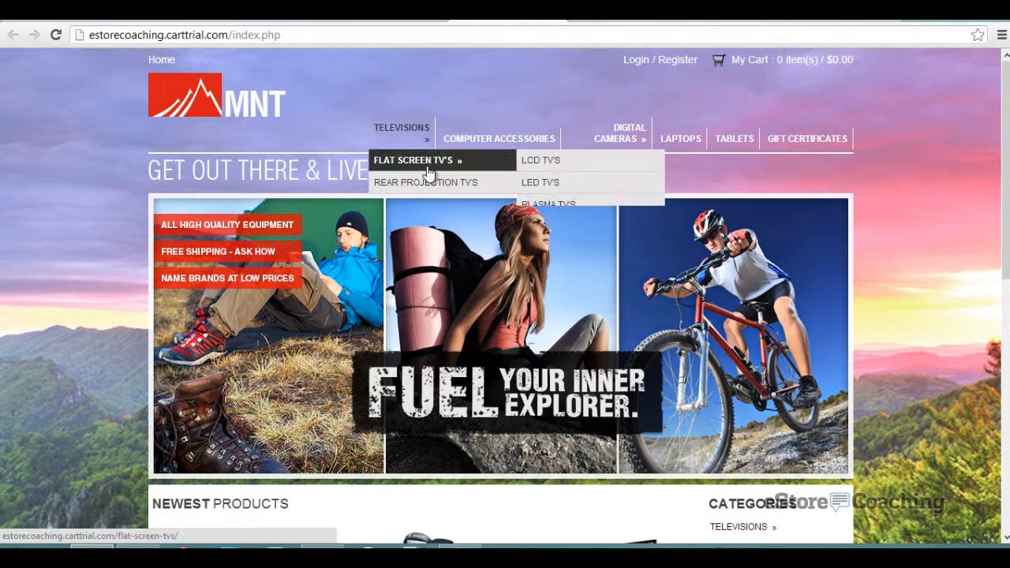
click(568, 169)
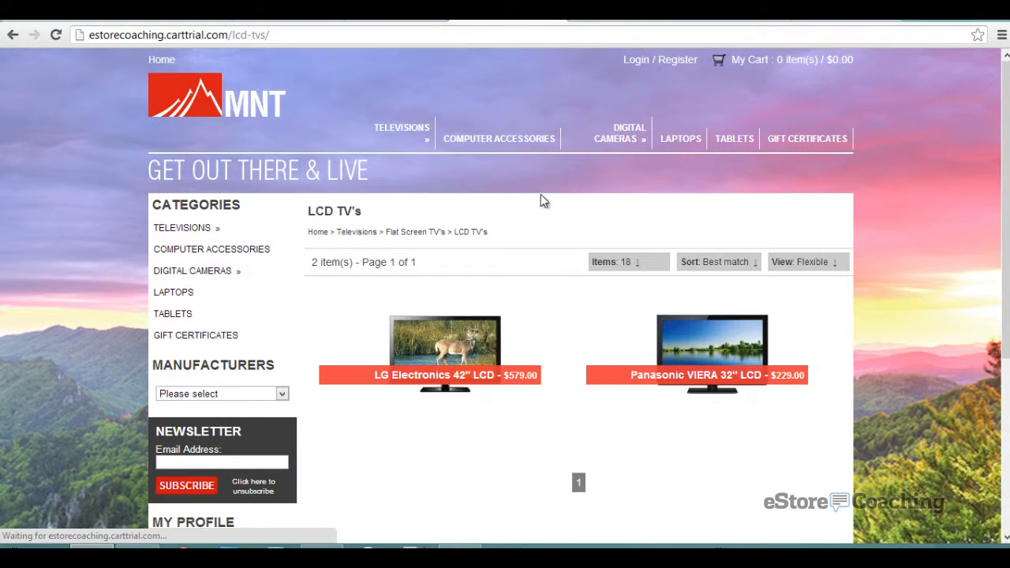
scroll(536, 205, down, 5)
scroll(532, 208, up, 2)
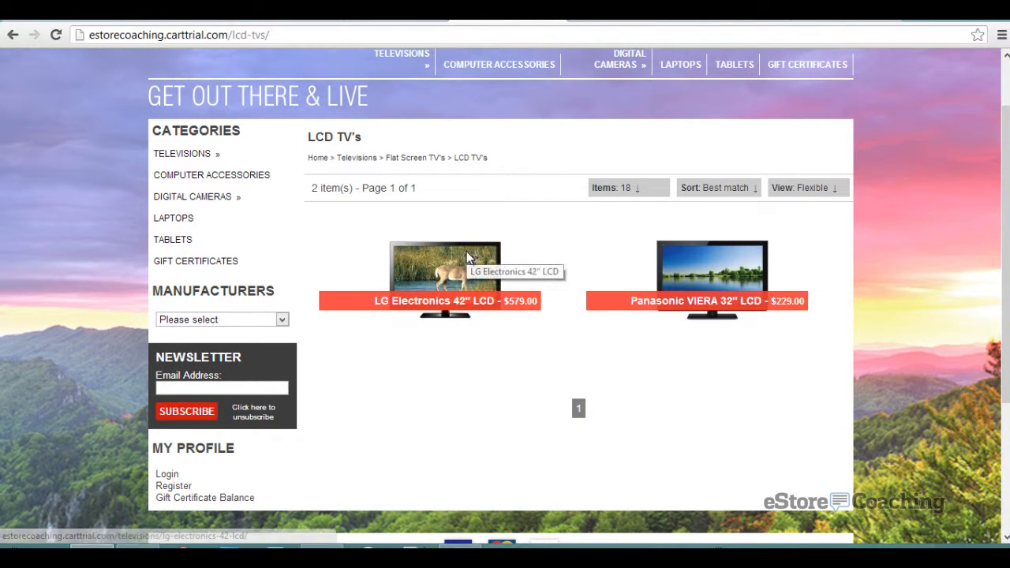
click(467, 255)
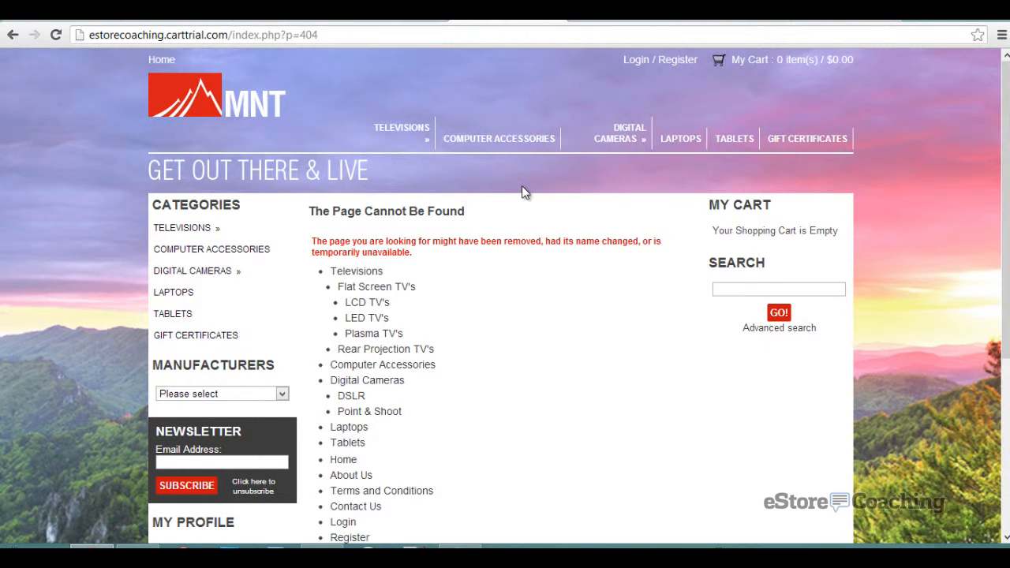
- Open the Logitech M505 Wireless Mouse page in Computer Accessories, checking its tabs and enlarged image
click(485, 143)
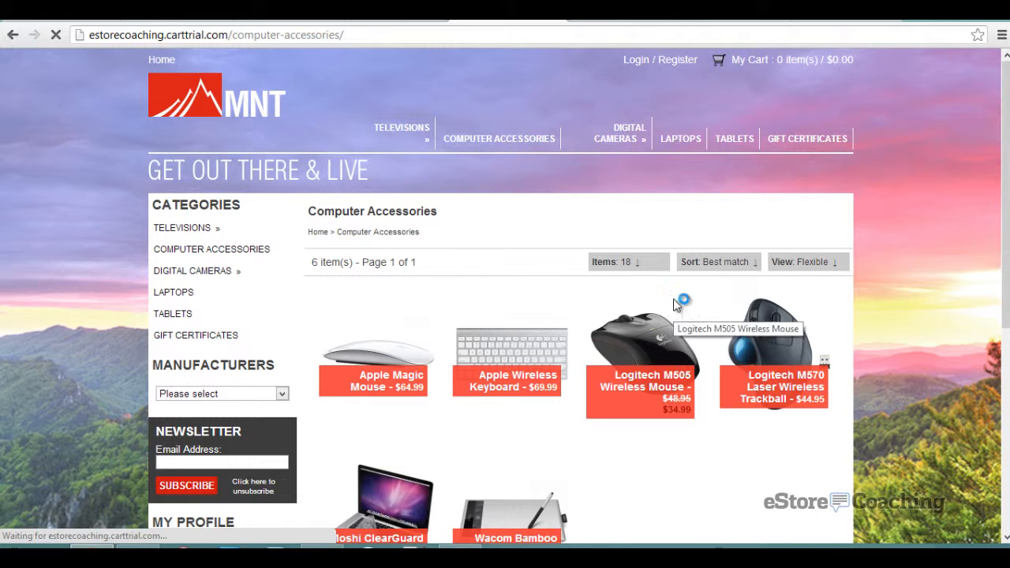
click(672, 302)
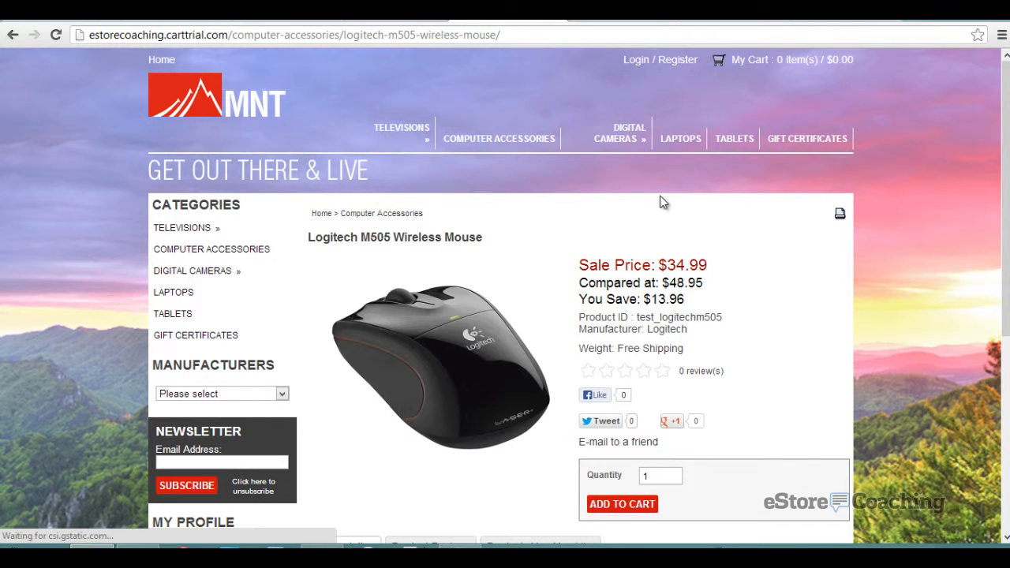
scroll(663, 200, down, 2)
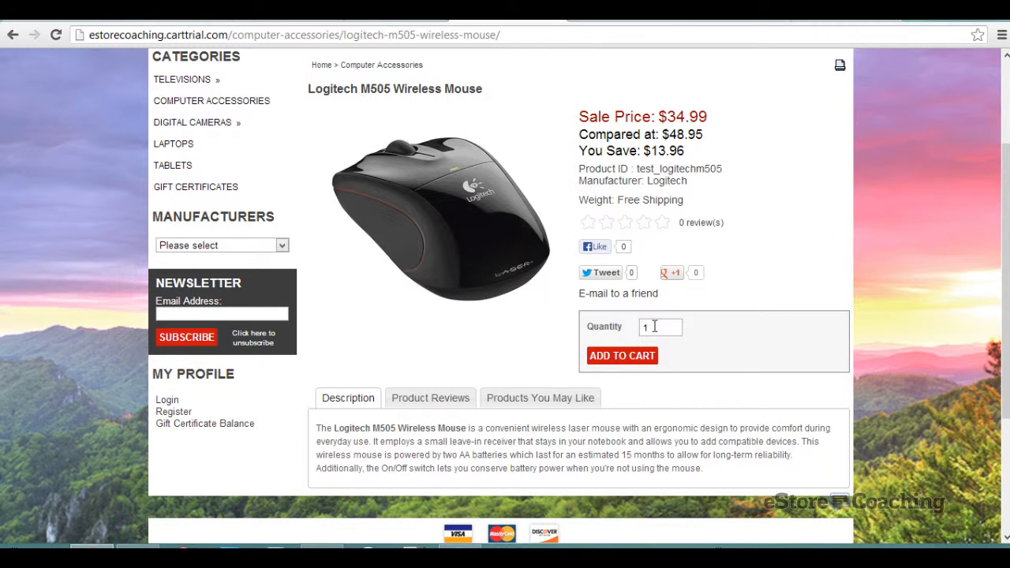
click(446, 403)
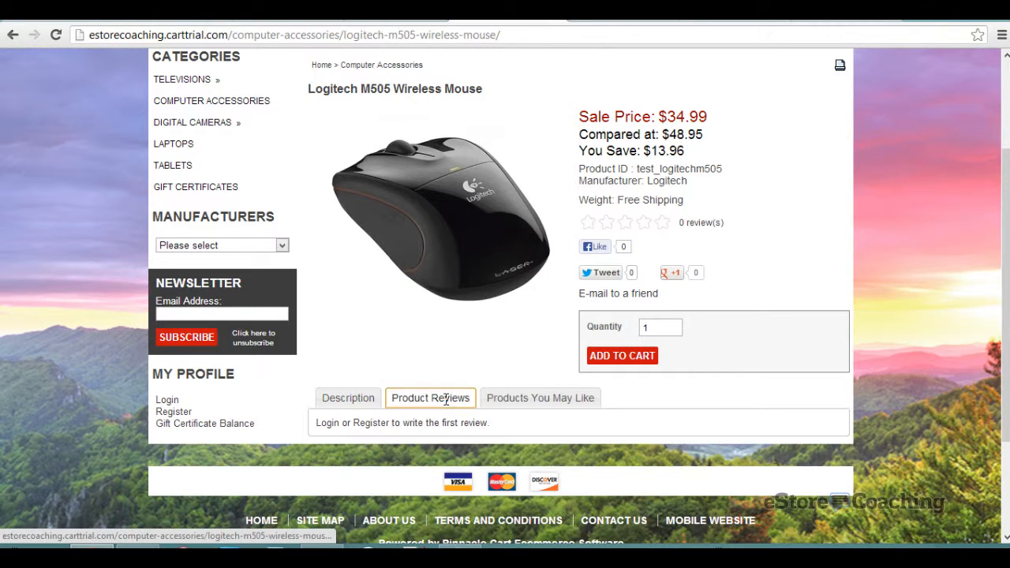
click(534, 404)
scroll(503, 382, up, 2)
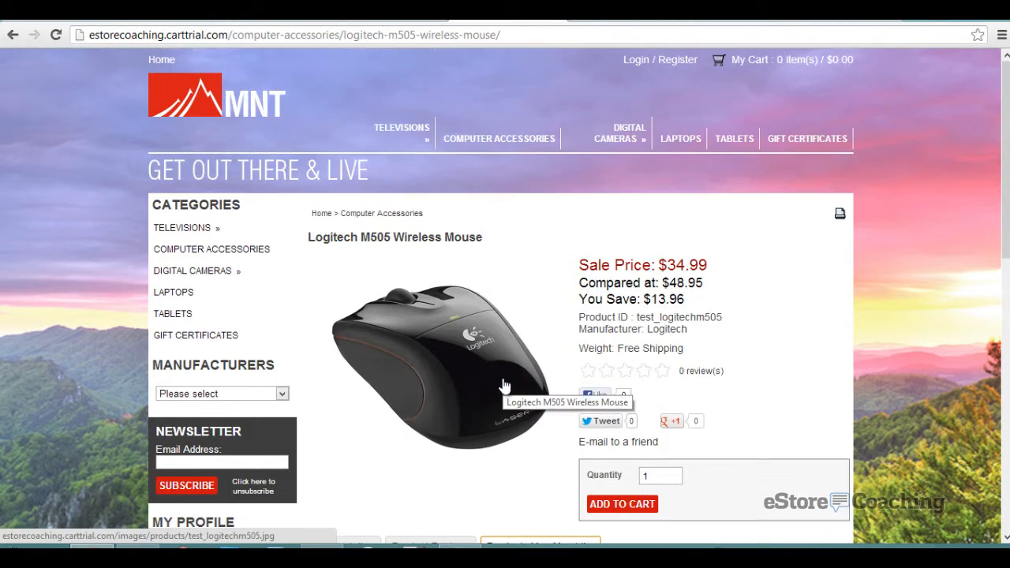
click(489, 366)
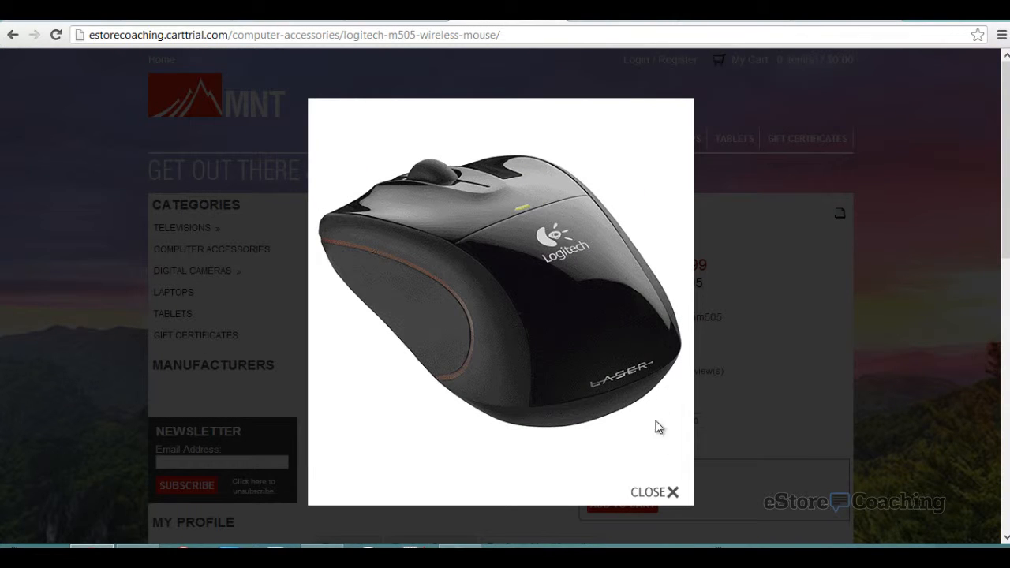
click(668, 492)
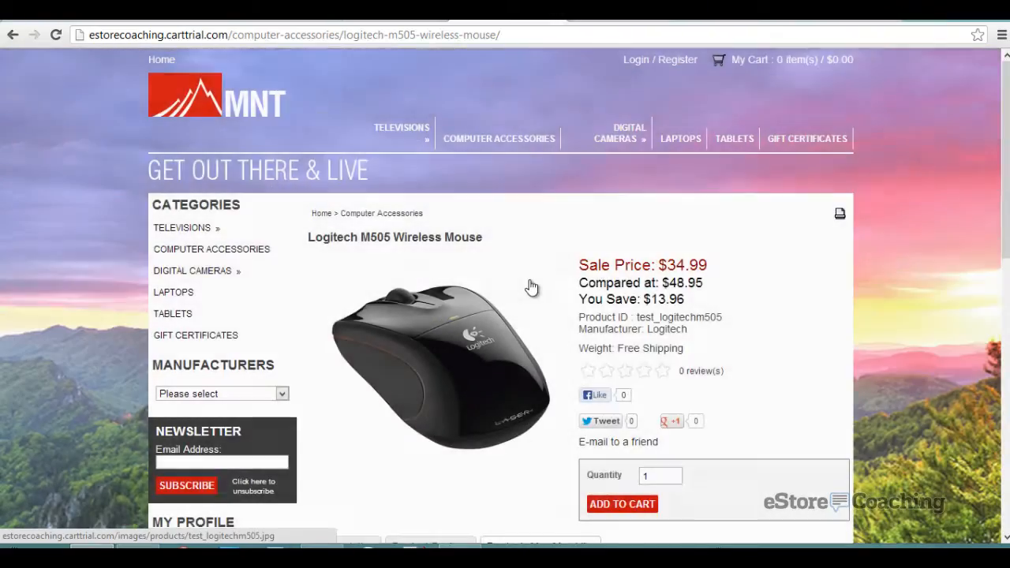
- Add the $34.99 Logitech M505 mouse to the shopping cart
scroll(531, 287, down, 5)
scroll(536, 281, down, 4)
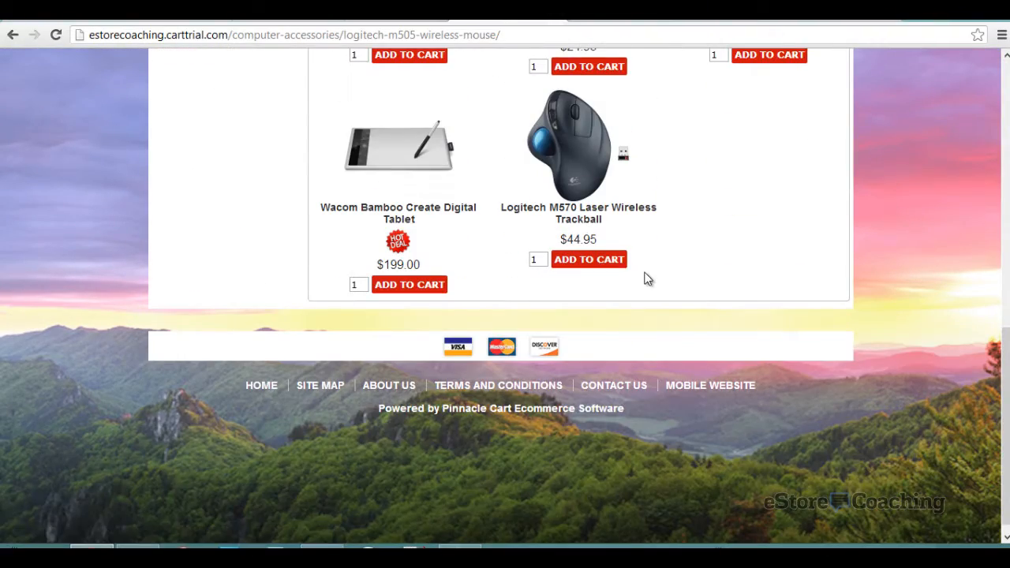
scroll(647, 279, up, 5)
scroll(646, 279, up, 2)
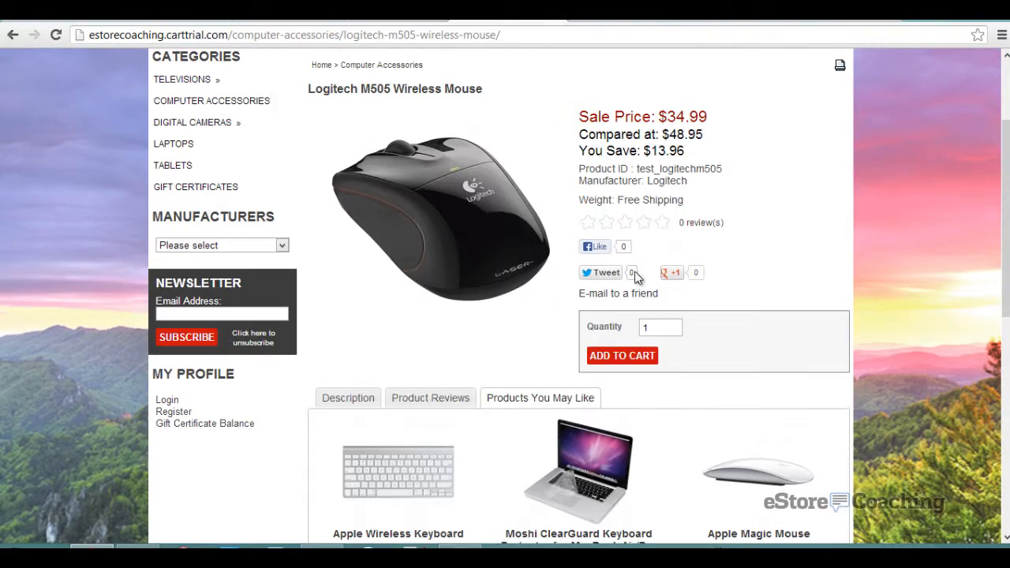
click(623, 357)
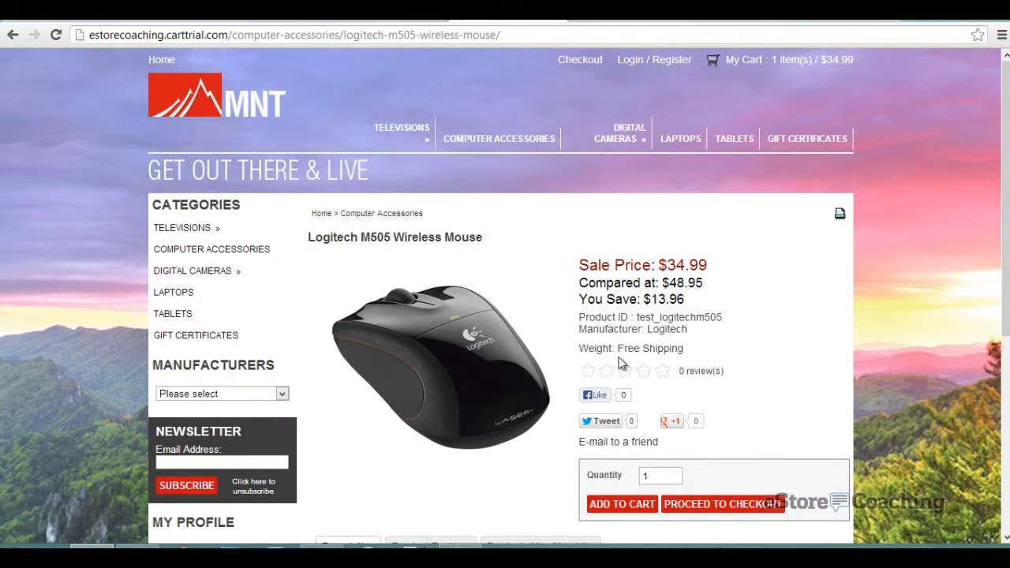
scroll(700, 402, down, 4)
scroll(693, 308, up, 1)
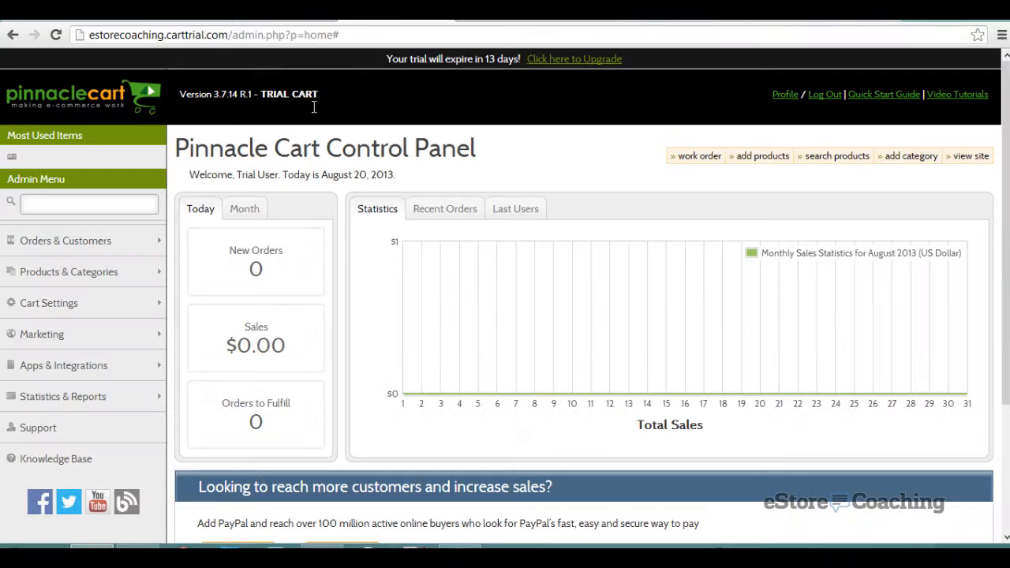
- Go to Browse Categories and add a subcategory under Computer Accessories
click(142, 285)
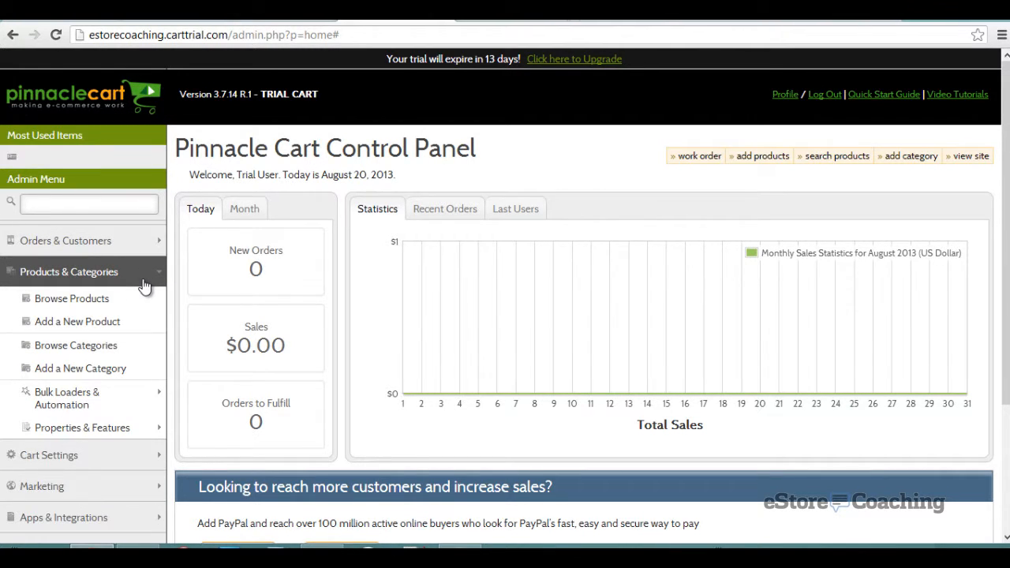
click(107, 355)
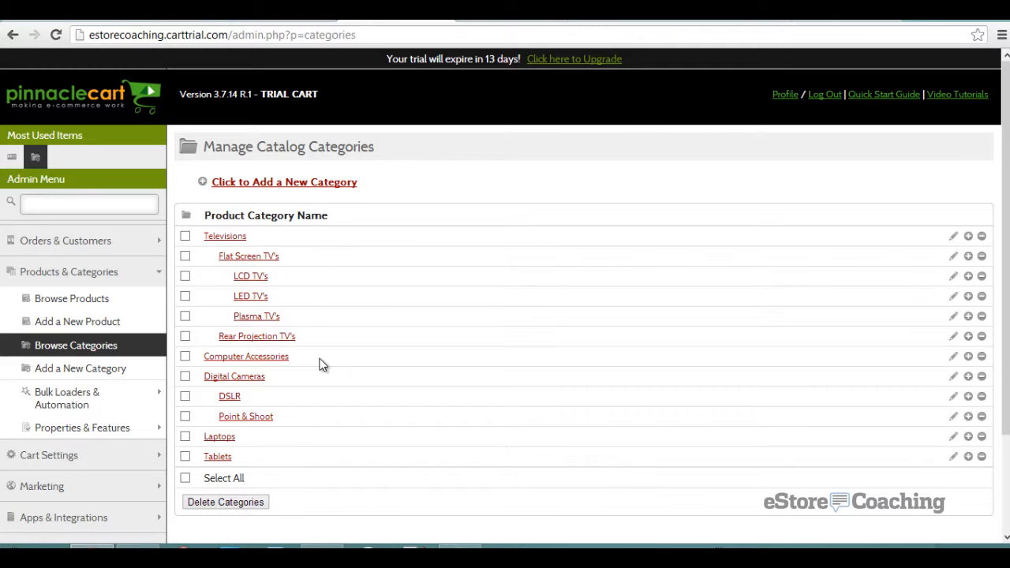
click(971, 361)
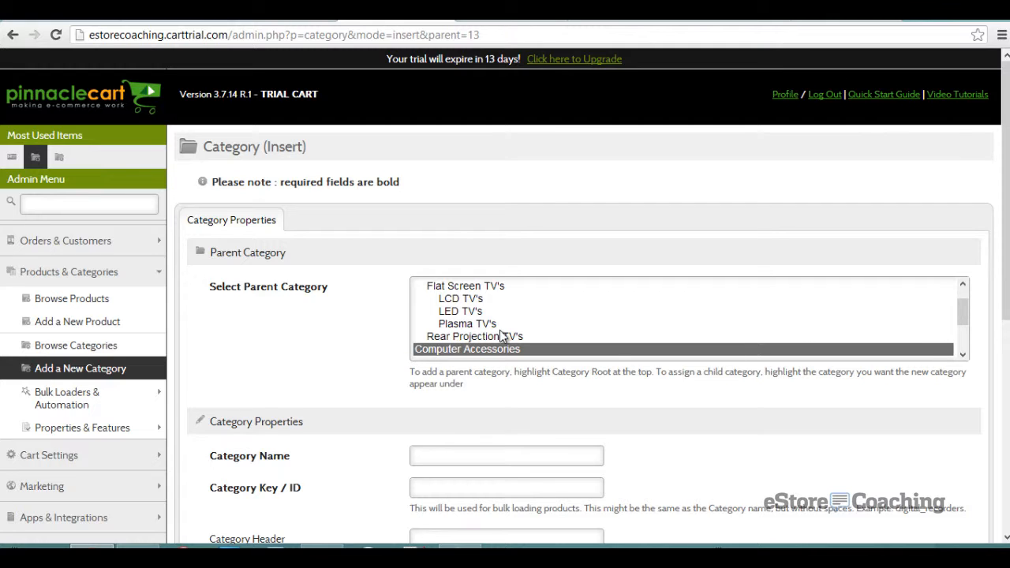
- Set Category Root as the parent of the new category
click(493, 336)
click(493, 323)
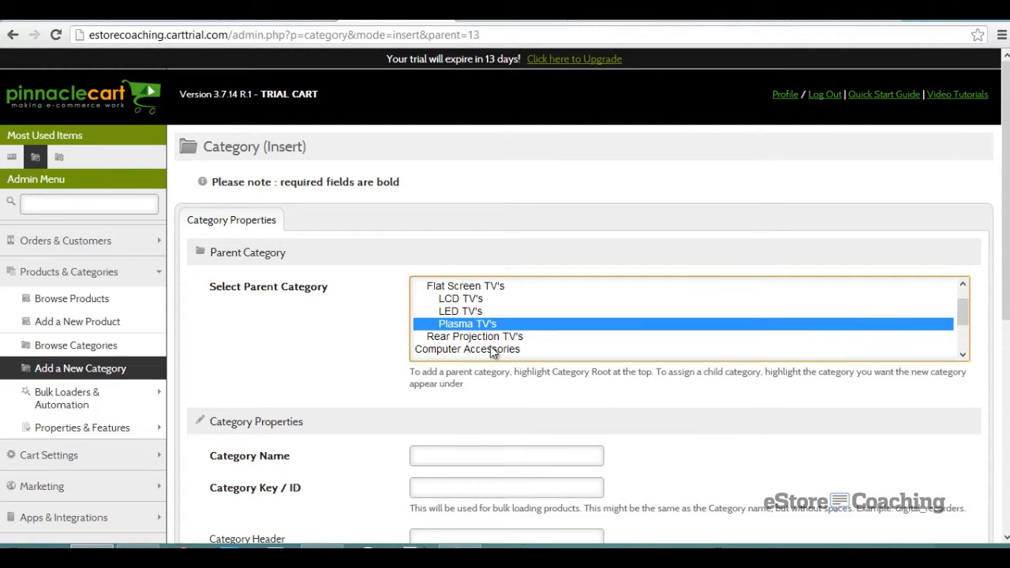
click(491, 349)
click(494, 325)
scroll(480, 296, up, 1)
click(480, 283)
scroll(407, 306, down, 2)
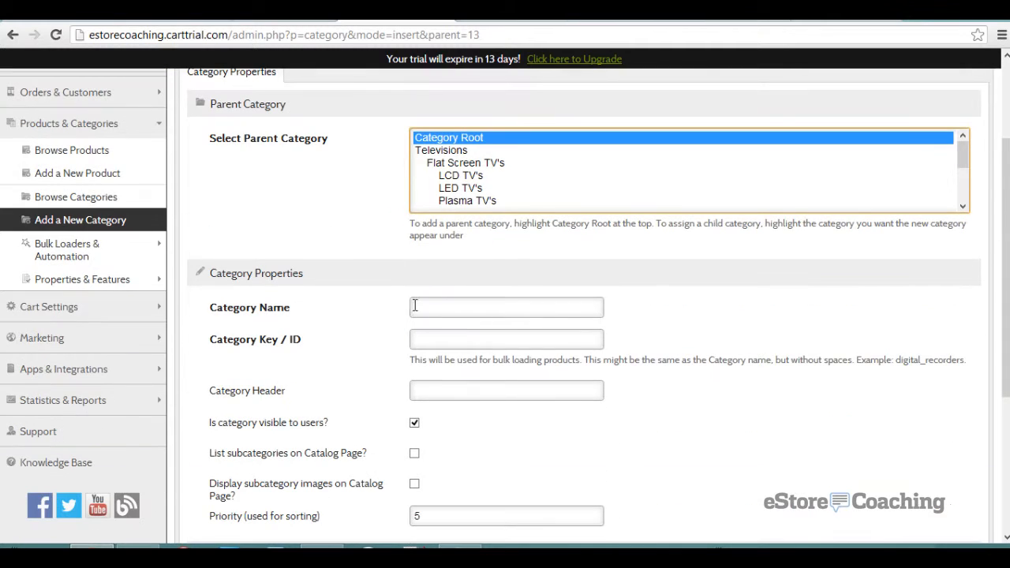
click(430, 307)
- Name the category Apparel with key apparel and header Apparel, listing subcategories with images
text(Apparel)
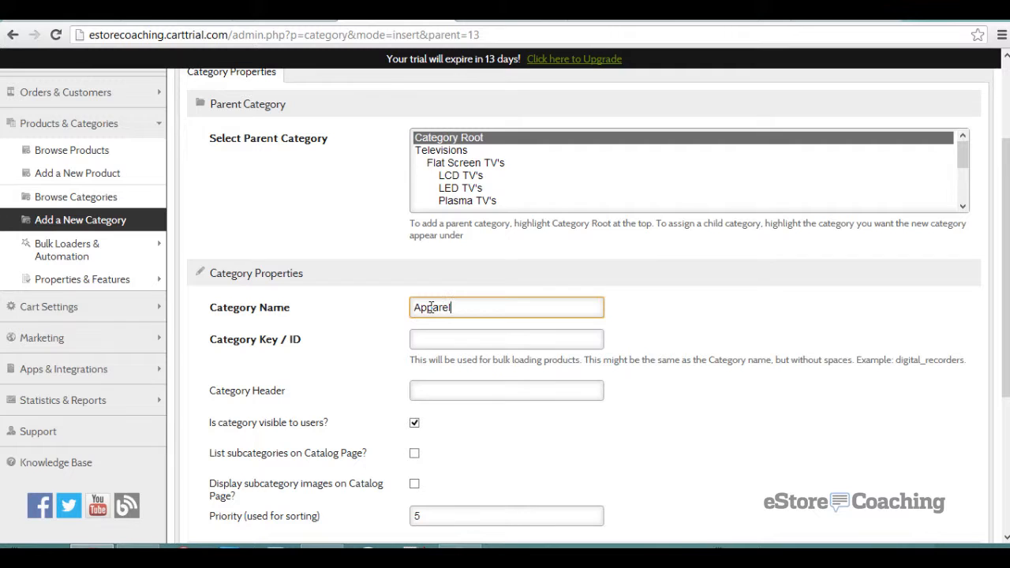
key(Tab)
text(a)
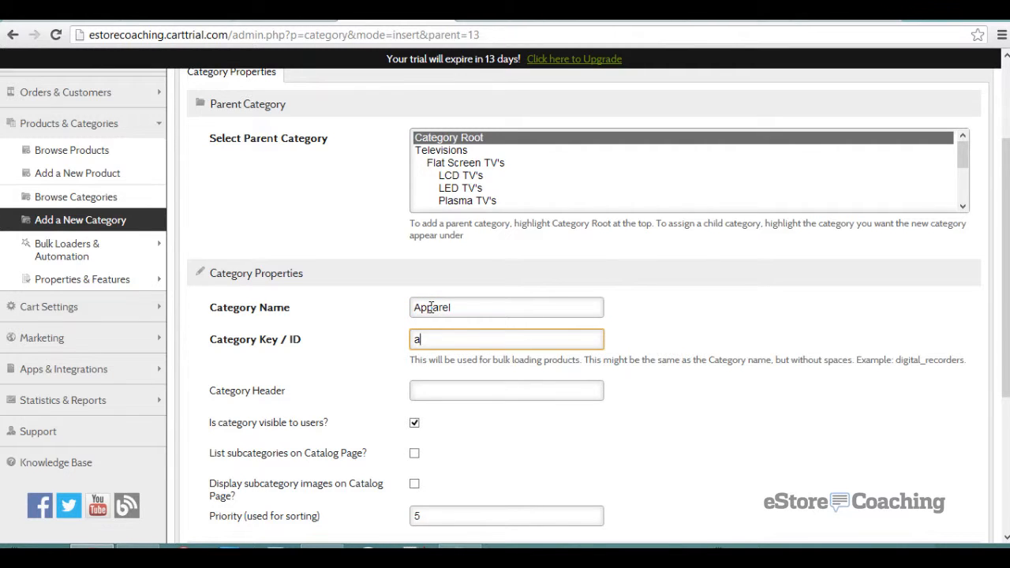
text(pparel)
click(442, 388)
text(App)
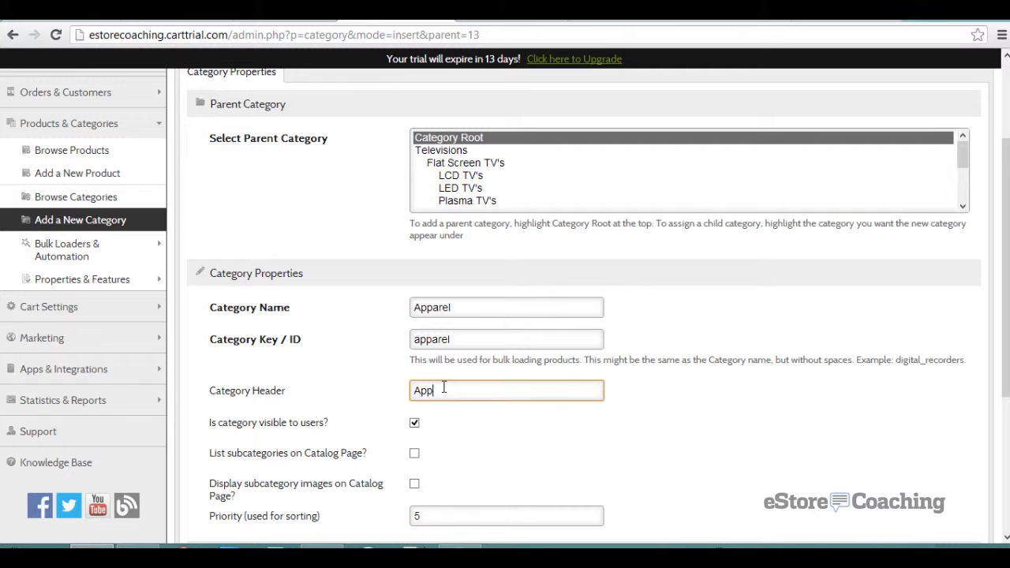
text(arel)
scroll(311, 363, down, 2)
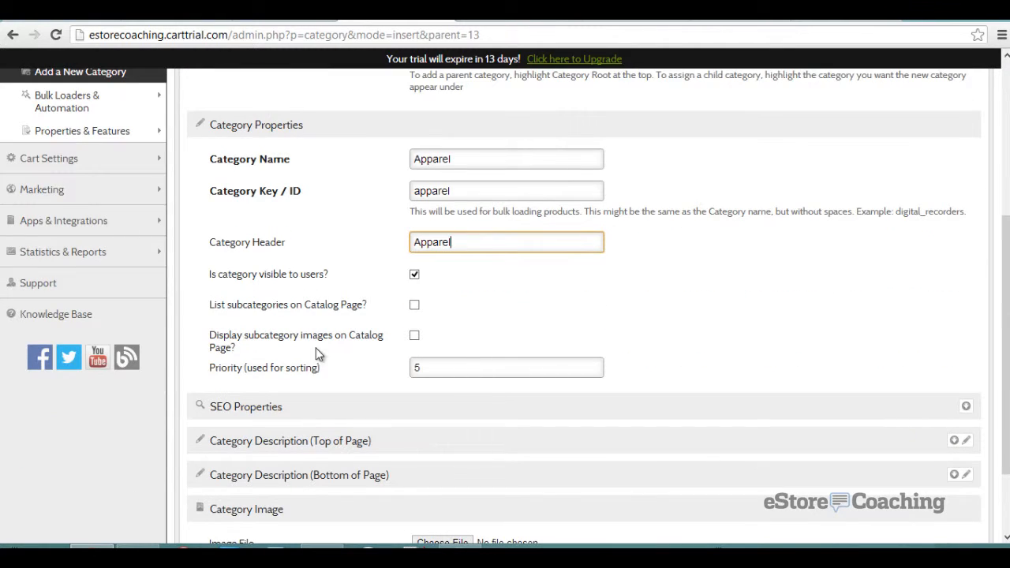
click(415, 306)
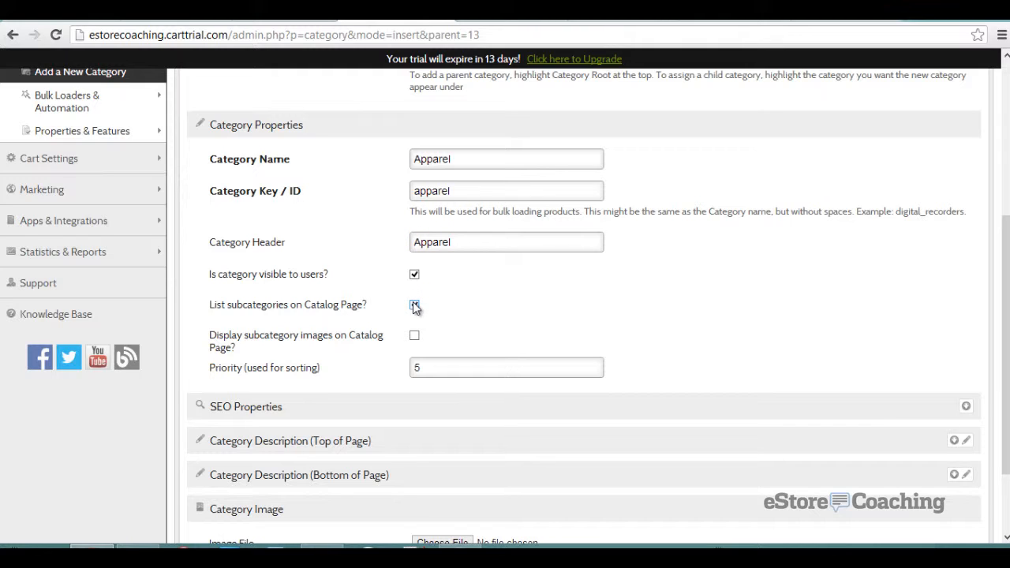
click(415, 337)
- Enter 'Category Keyword' as the meta keywords and copy it into the meta title
click(323, 415)
scroll(325, 407, down, 2)
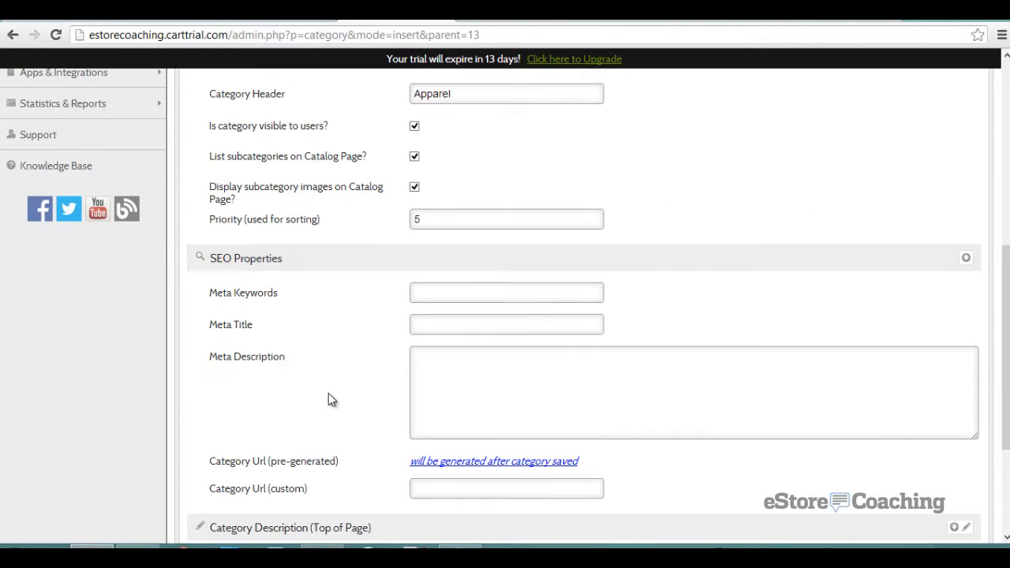
click(455, 298)
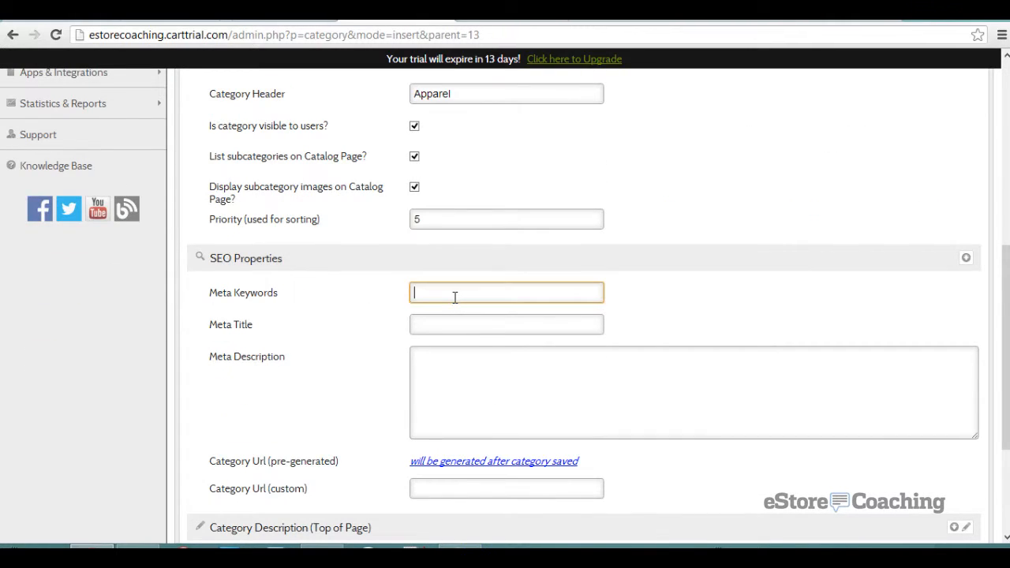
text(Category Keyword)
key(Tab)
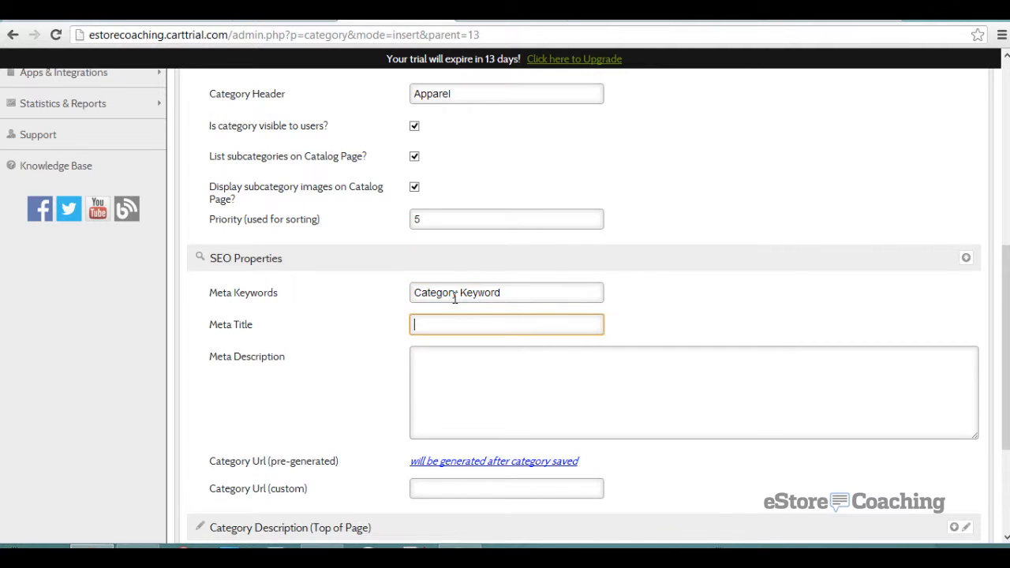
drag(504, 292, 376, 302)
key(ctrl+c)
click(431, 325)
key(ctrl+v)
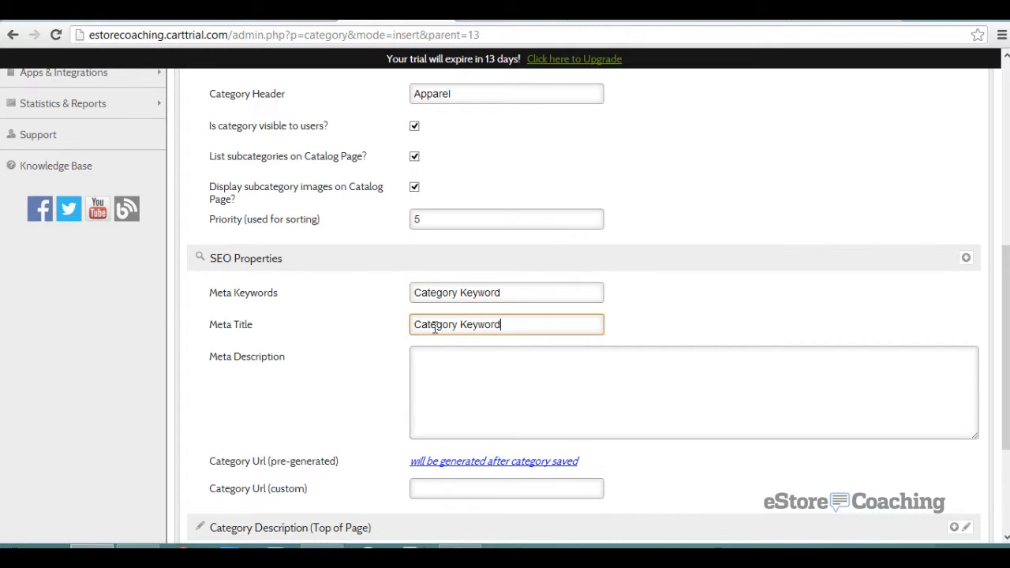
click(450, 384)
scroll(328, 390, down, 1)
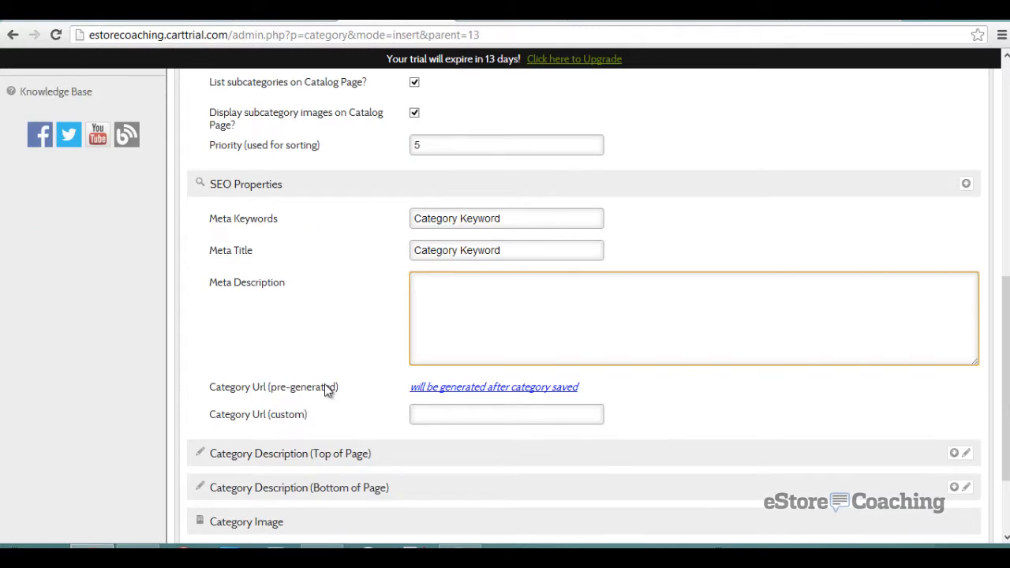
click(427, 388)
scroll(324, 389, down, 2)
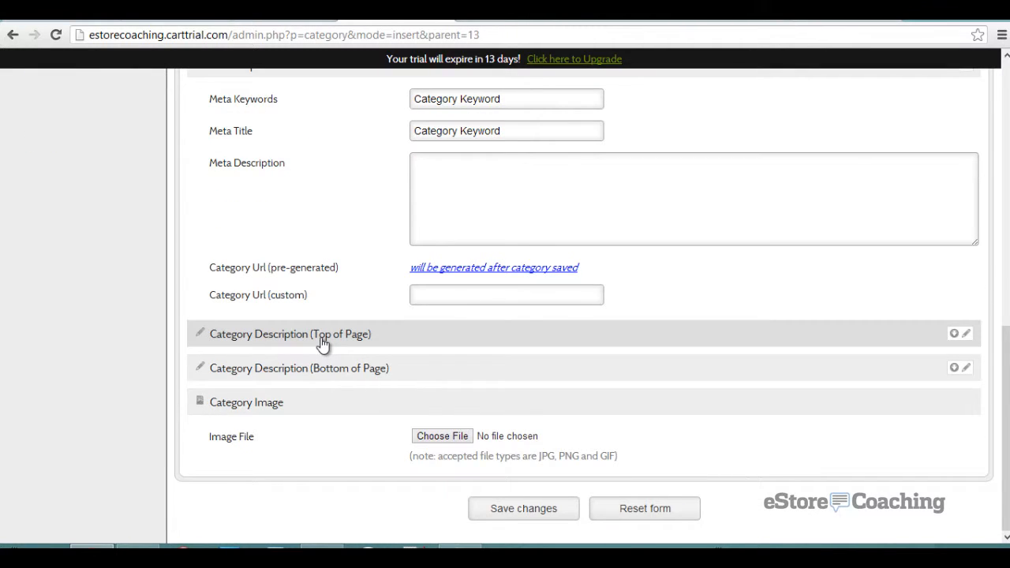
- Write the top-of-page description about the apparel category's hats, socks and shirts
click(322, 340)
click(323, 343)
click(324, 378)
click(328, 341)
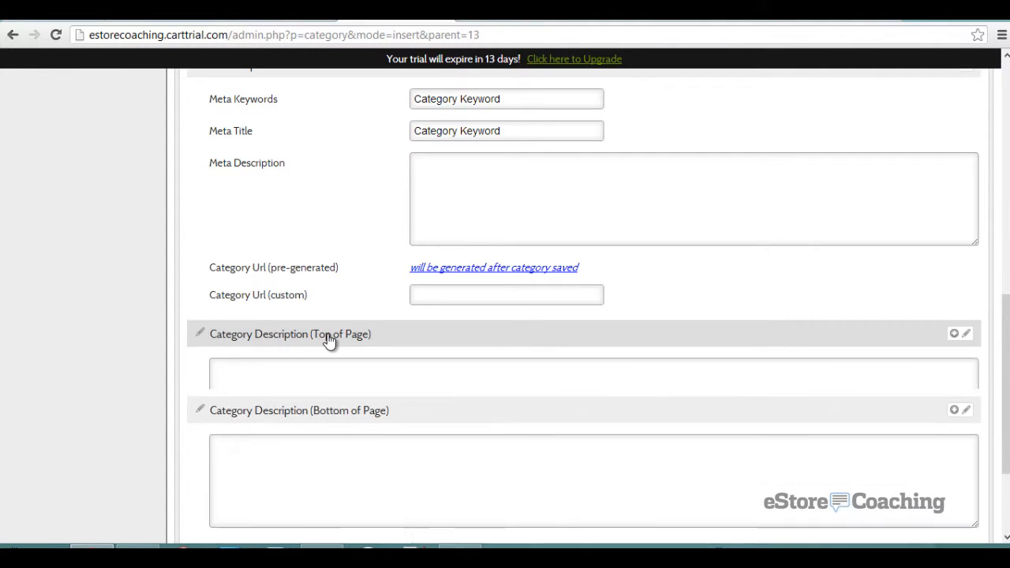
click(329, 386)
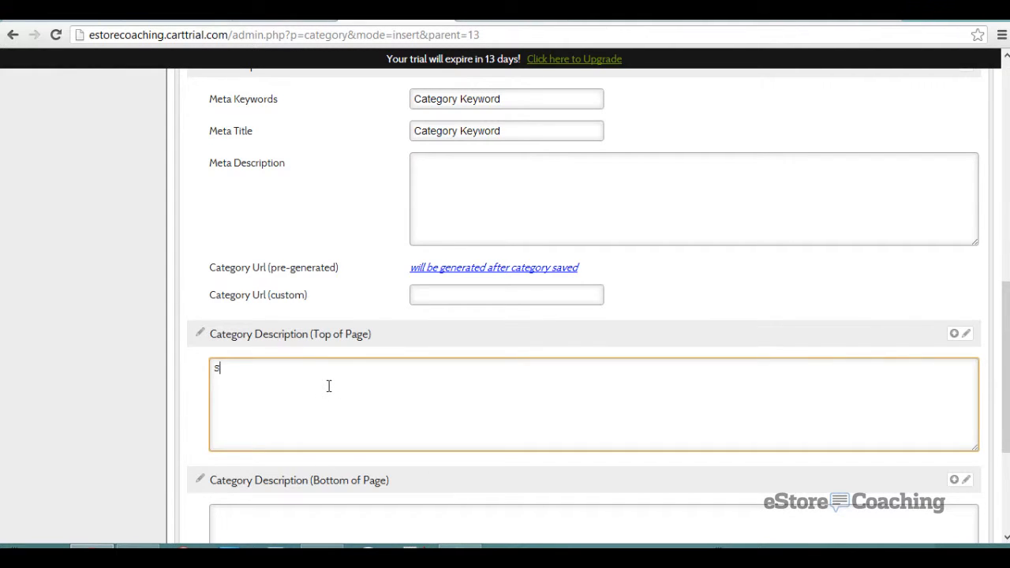
text(Some category description of the )
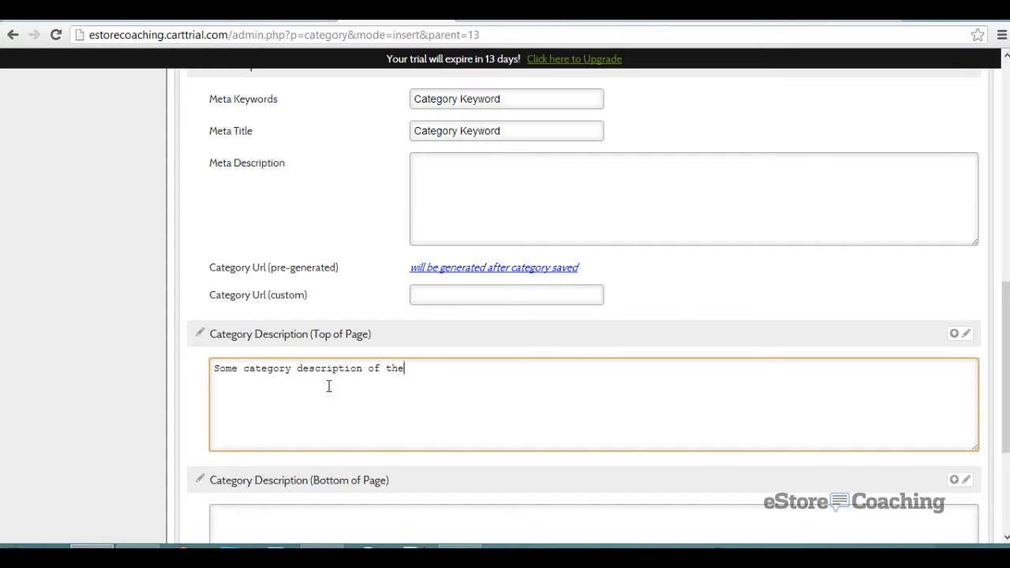
text(apparel category)
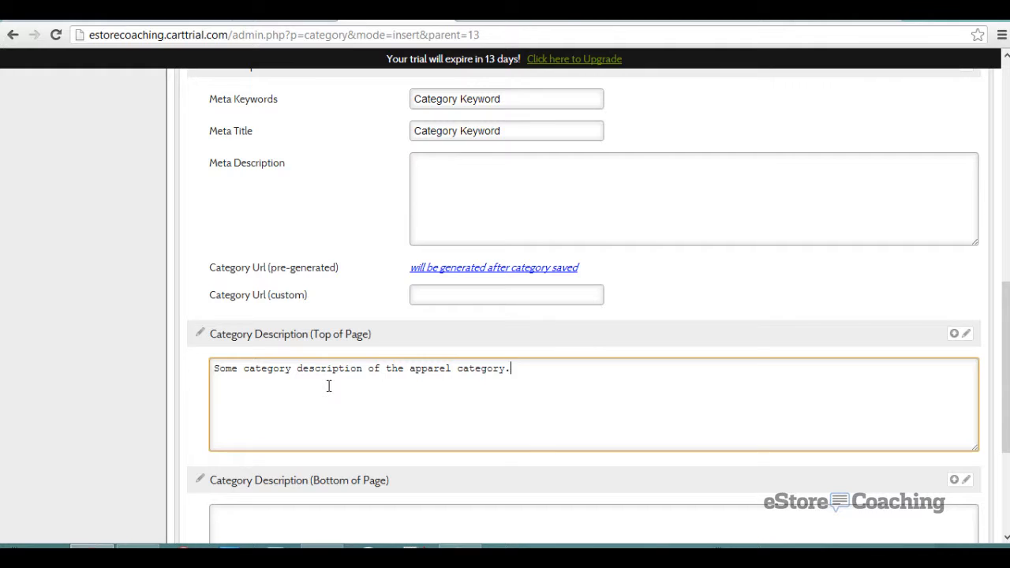
text(.  We have)
text( pi)
key(BackSpace)
key(BackSpace)
text(hat, socis)
key(BackSpace)
key(BackSpace)
text(ks and te)
key(BackSpace)
text(shirts.)
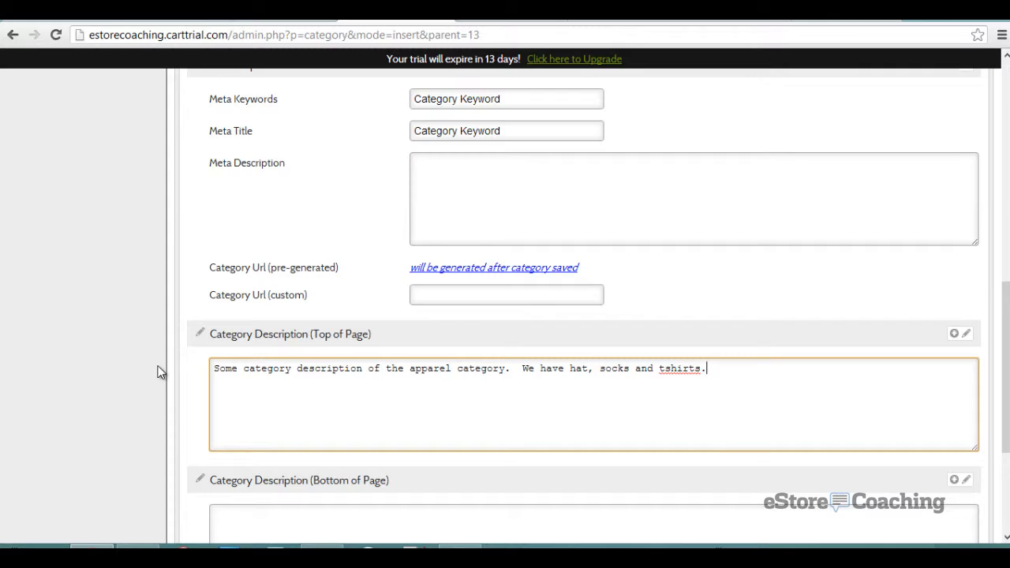
- Write the bottom-of-page description 'Some description located on the bottom'
scroll(139, 364, down, 2)
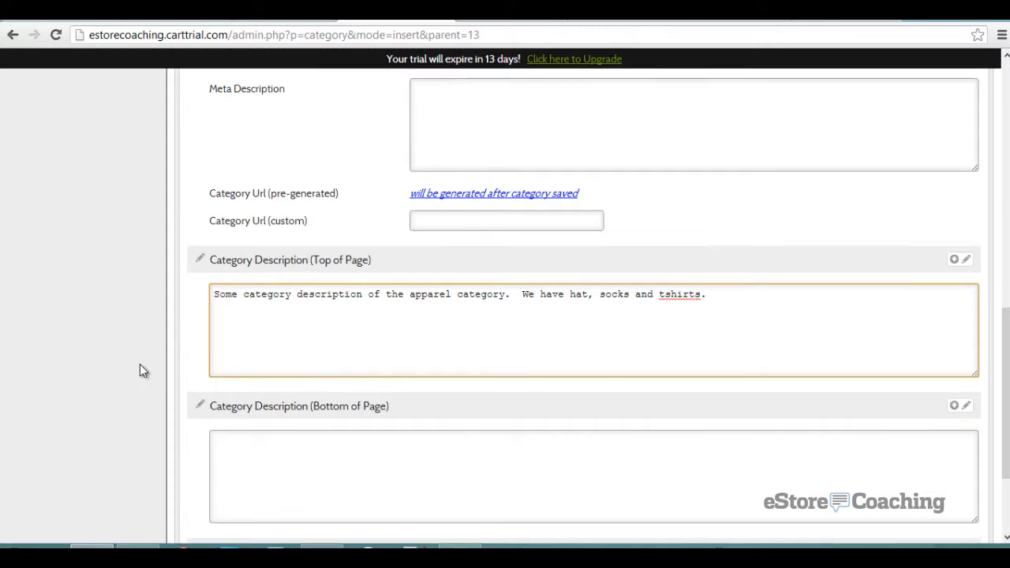
click(253, 386)
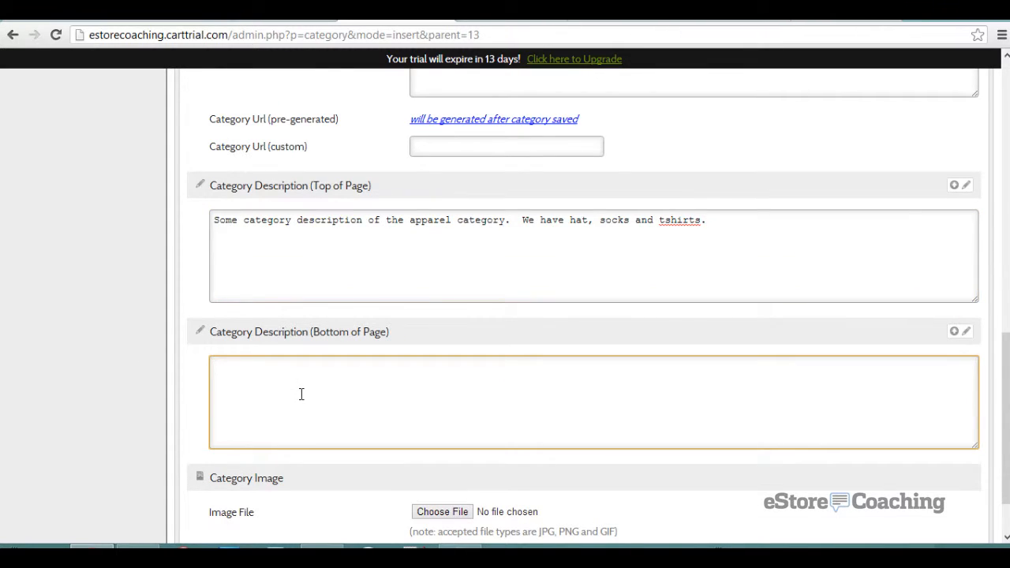
text(Some description located on the bo)
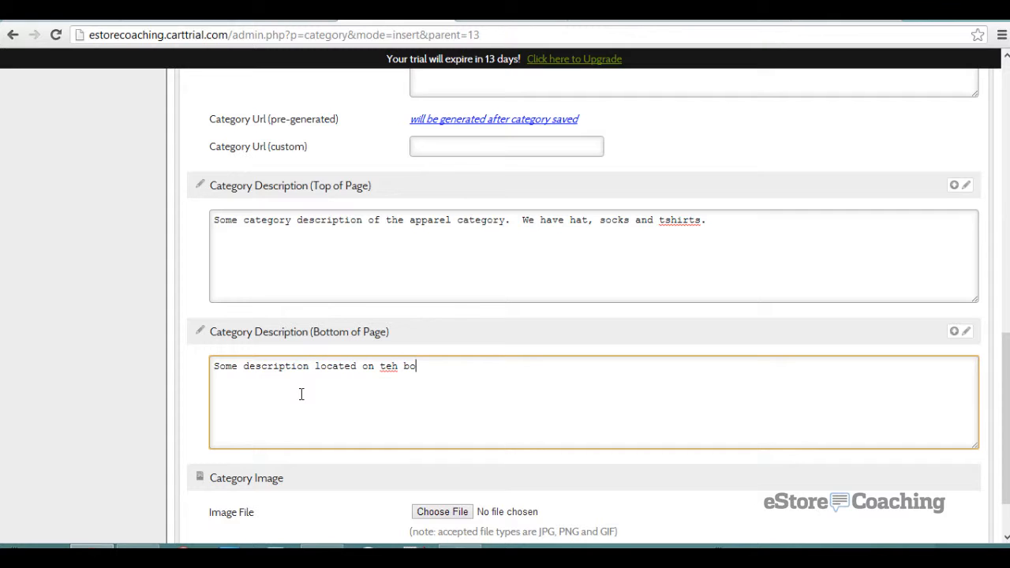
key(BackSpace)
key(BackSpace)
key(BackSpace)
key(BackSpace)
key(BackSpace)
text(he bottom)
- Attach BG112.jpg as the category image and save the Apparel category
scroll(175, 404, down, 2)
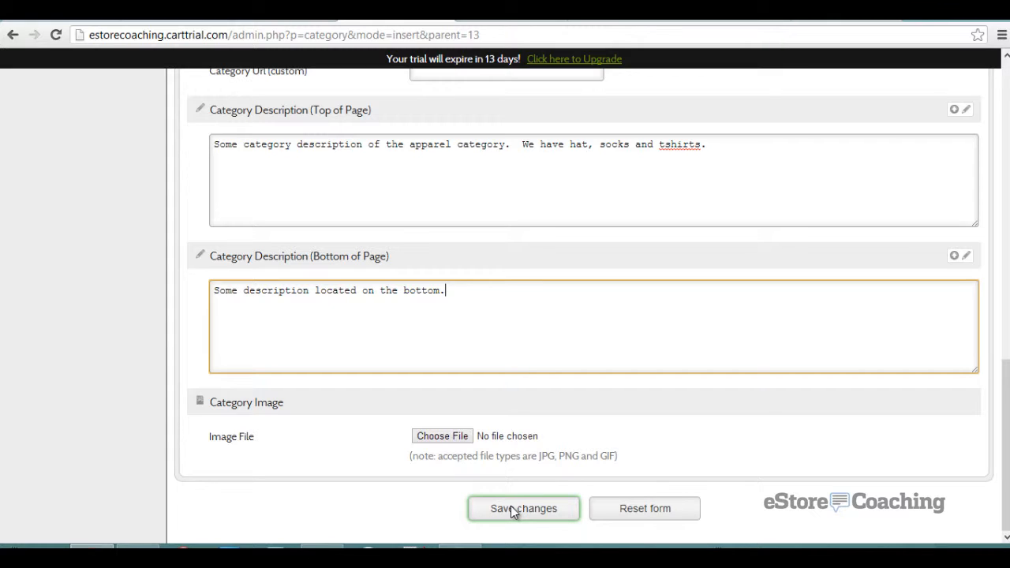
click(447, 439)
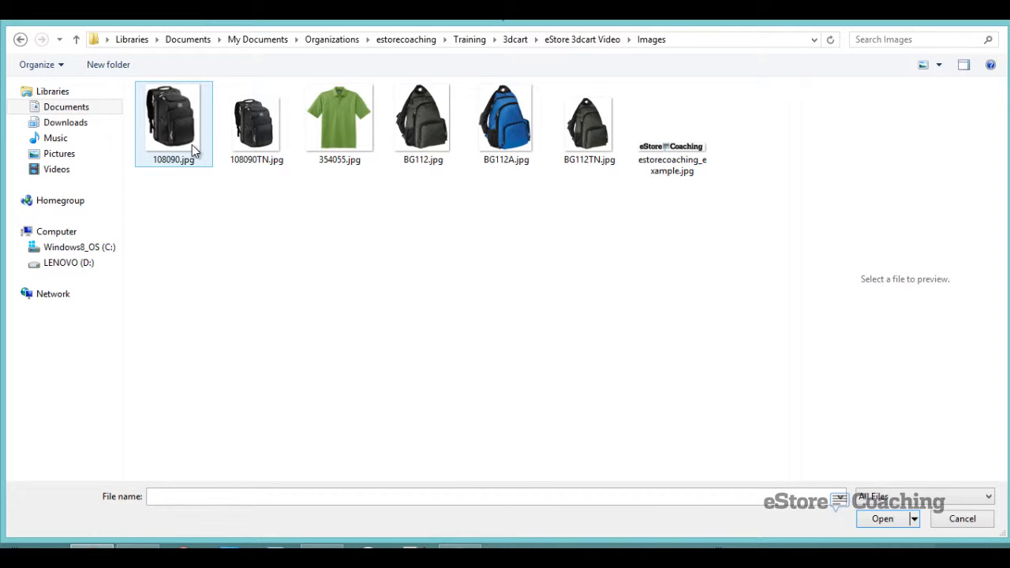
double_click(456, 117)
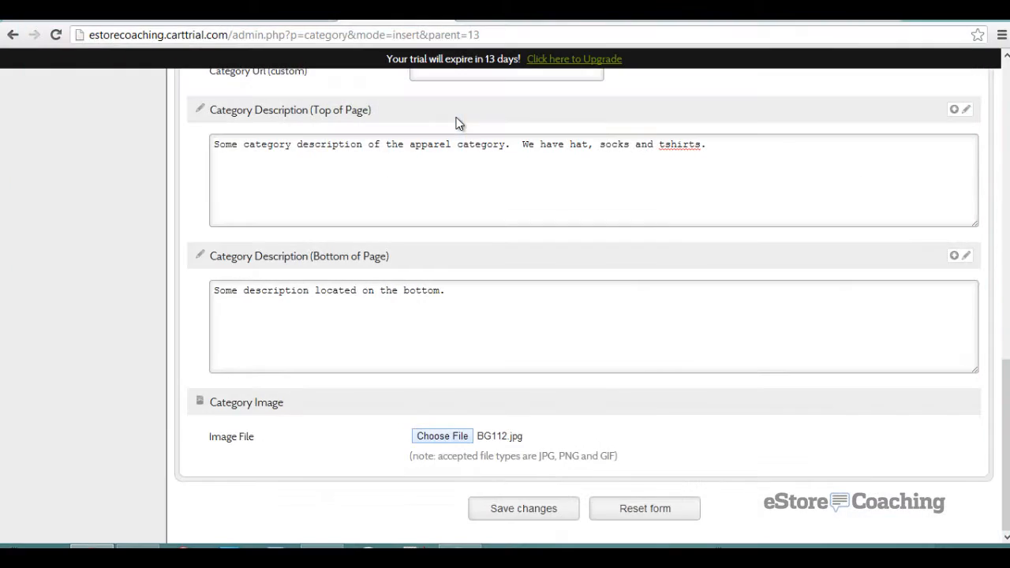
click(543, 507)
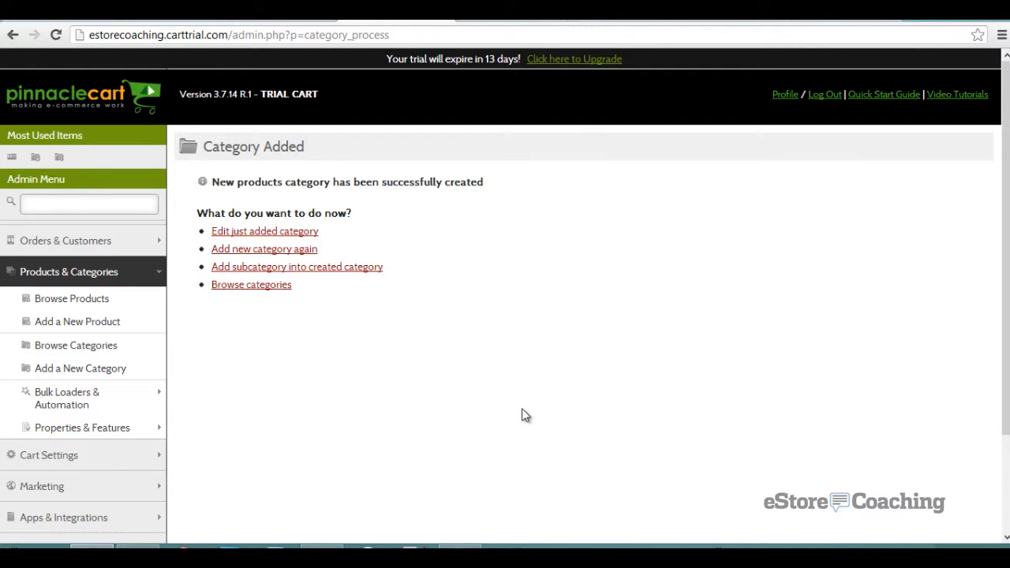
- Start a new category with Apparel as its parent
click(63, 368)
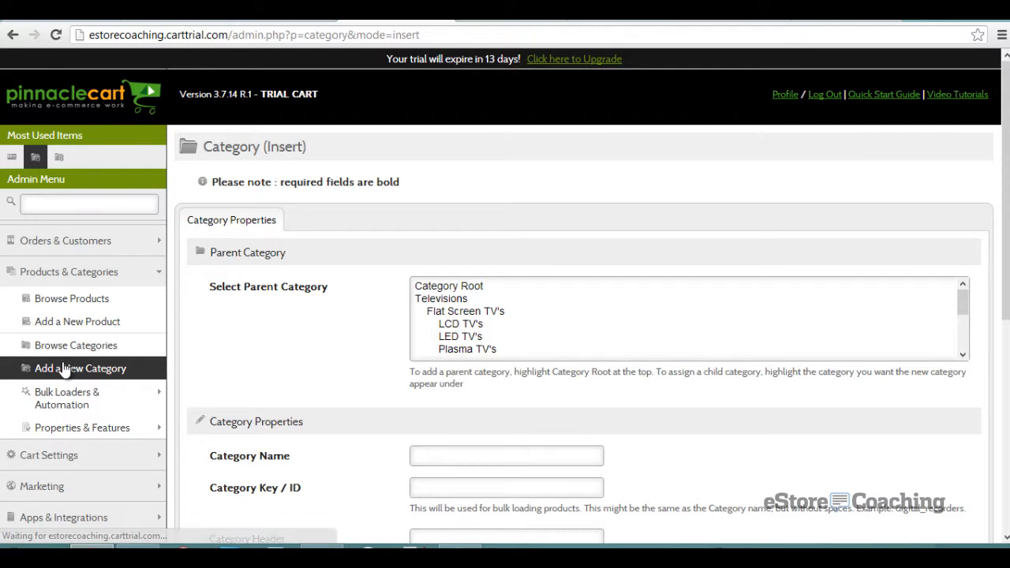
scroll(485, 308, down, 4)
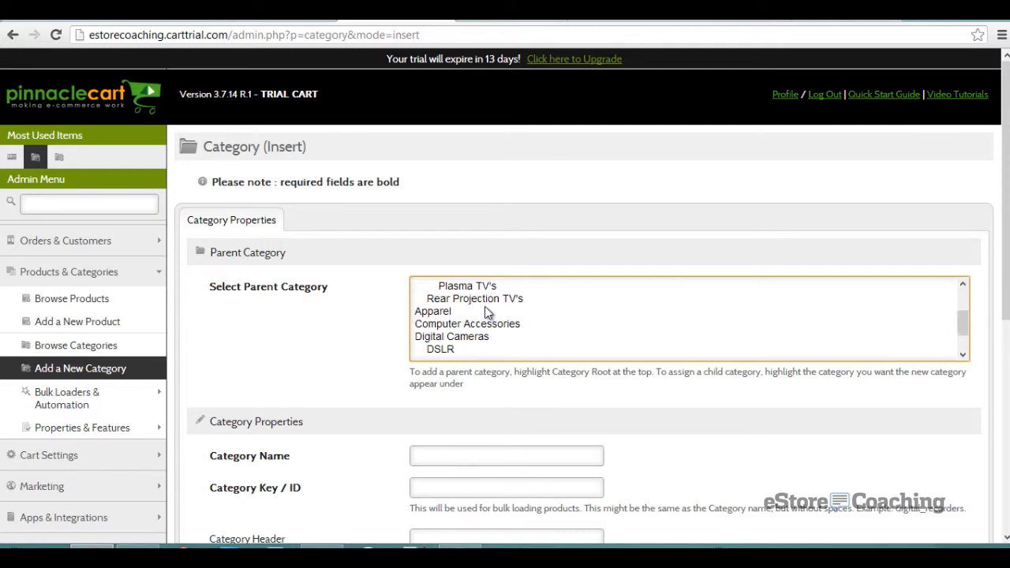
scroll(500, 276, up, 2)
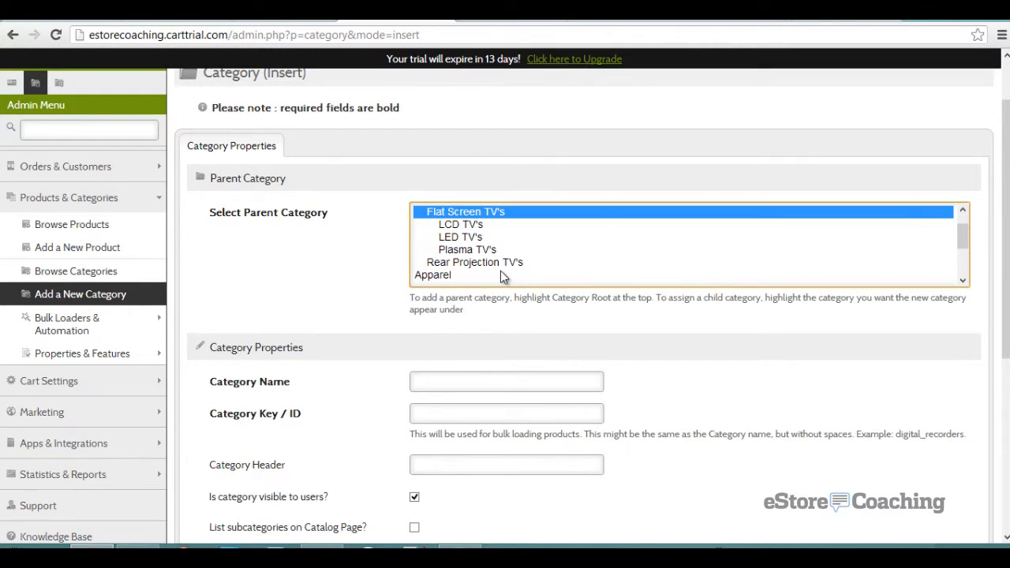
click(461, 278)
scroll(462, 276, down, 2)
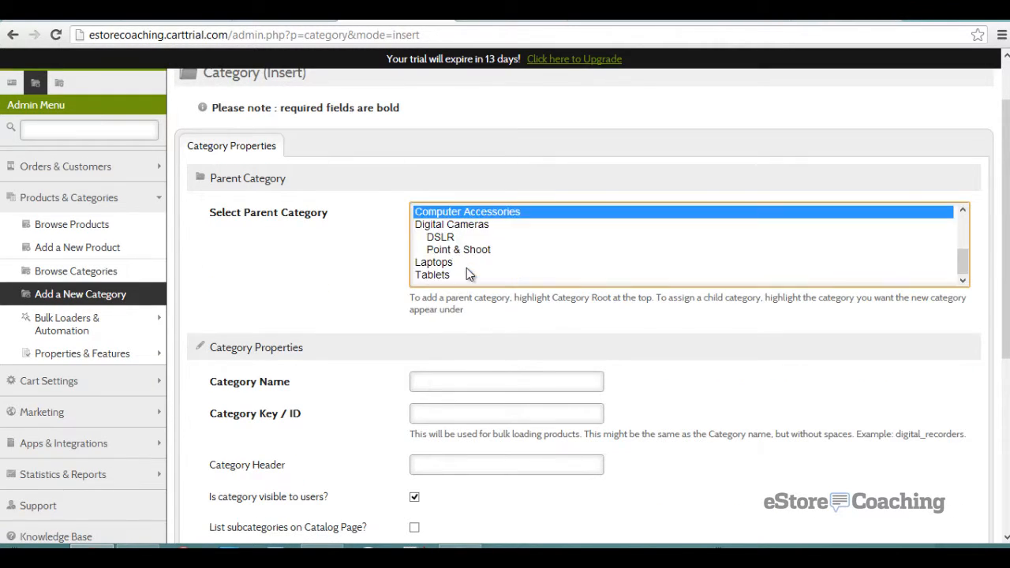
scroll(463, 254, up, 2)
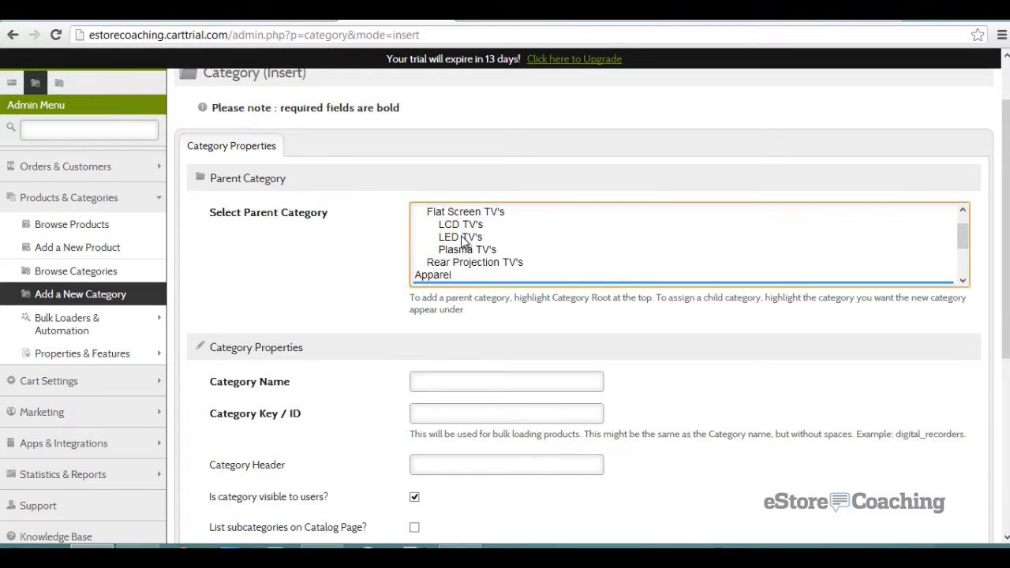
click(458, 275)
- Name it Bags with key bags and header Bags, list subcategories, and save
click(424, 383)
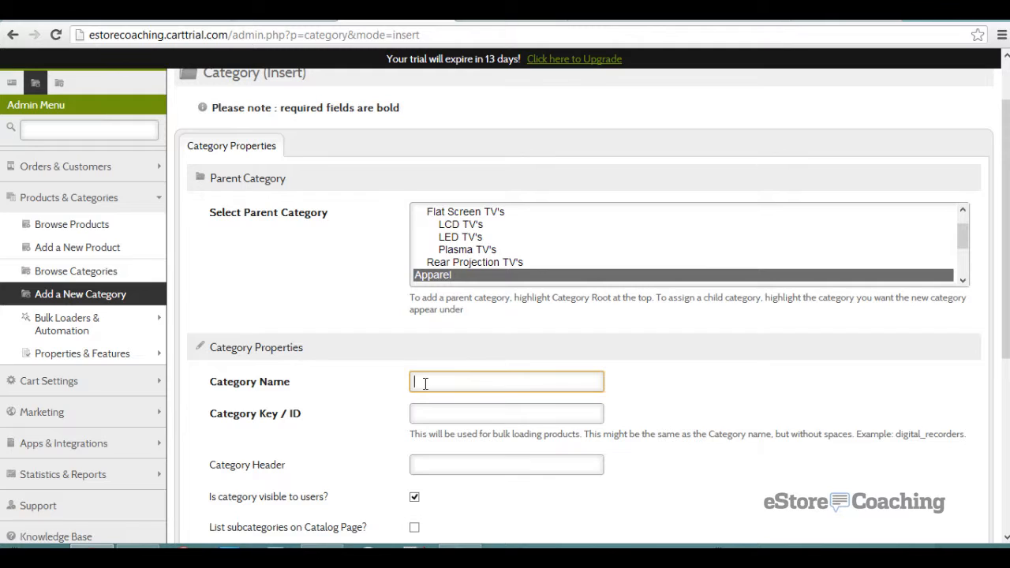
text(Ba)
key(Tab)
text(bags)
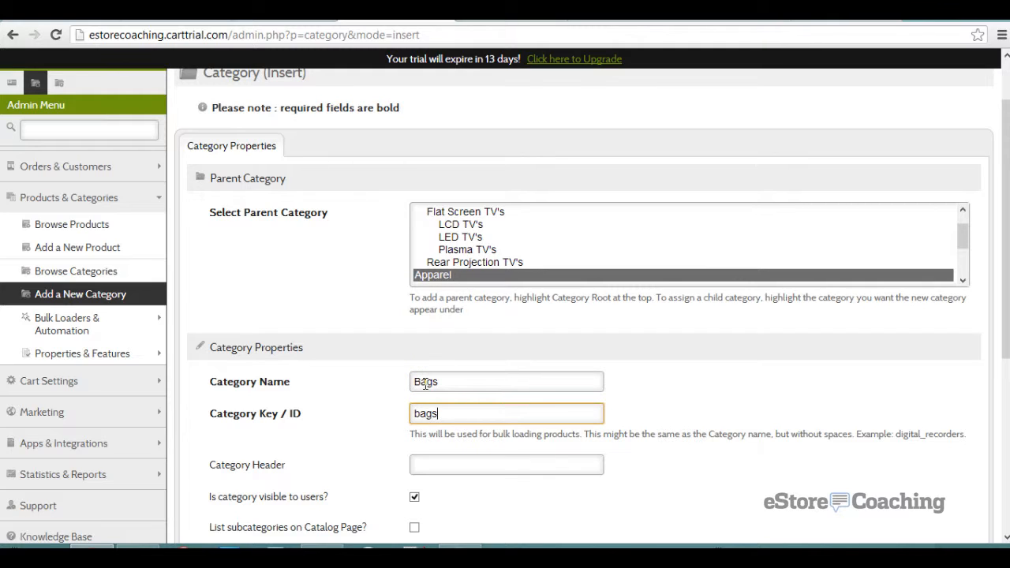
key(Tab)
text(Bag)
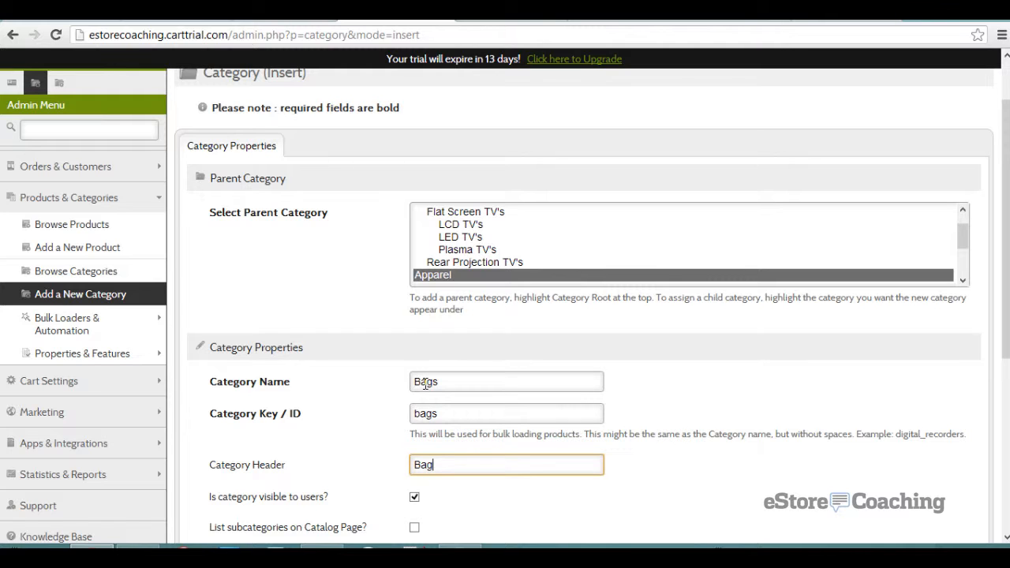
scroll(363, 426, down, 2)
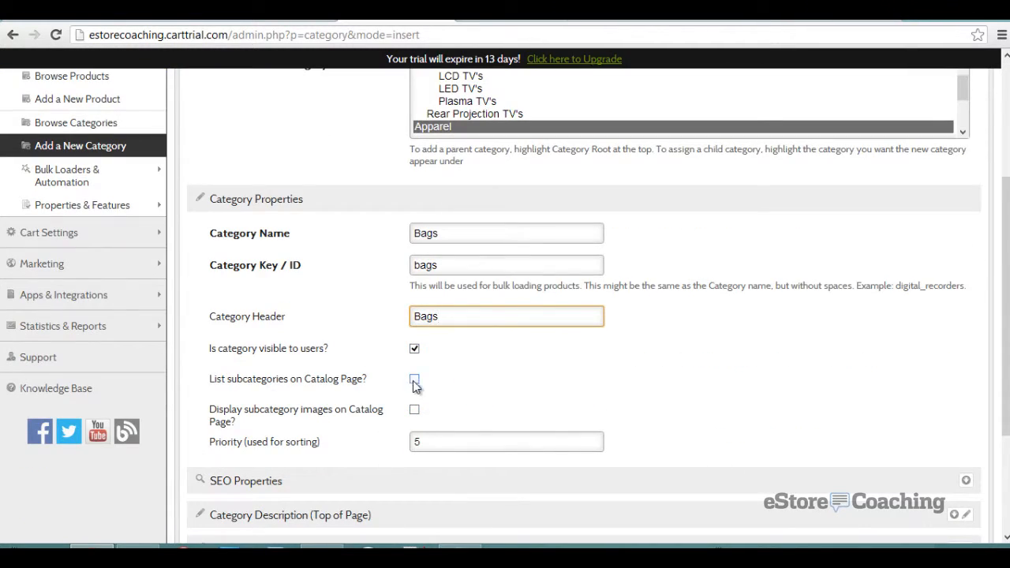
click(414, 380)
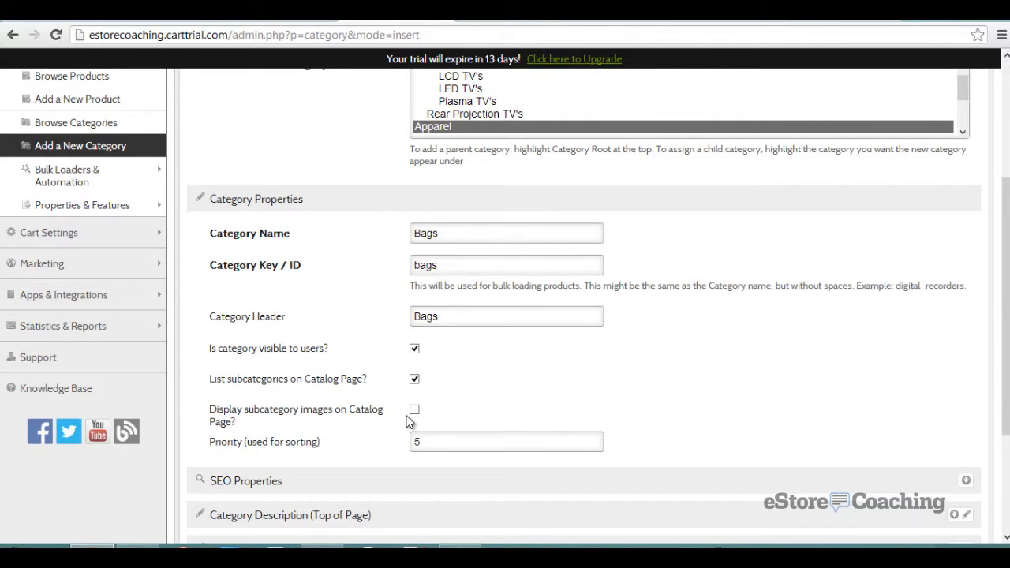
scroll(403, 422, down, 3)
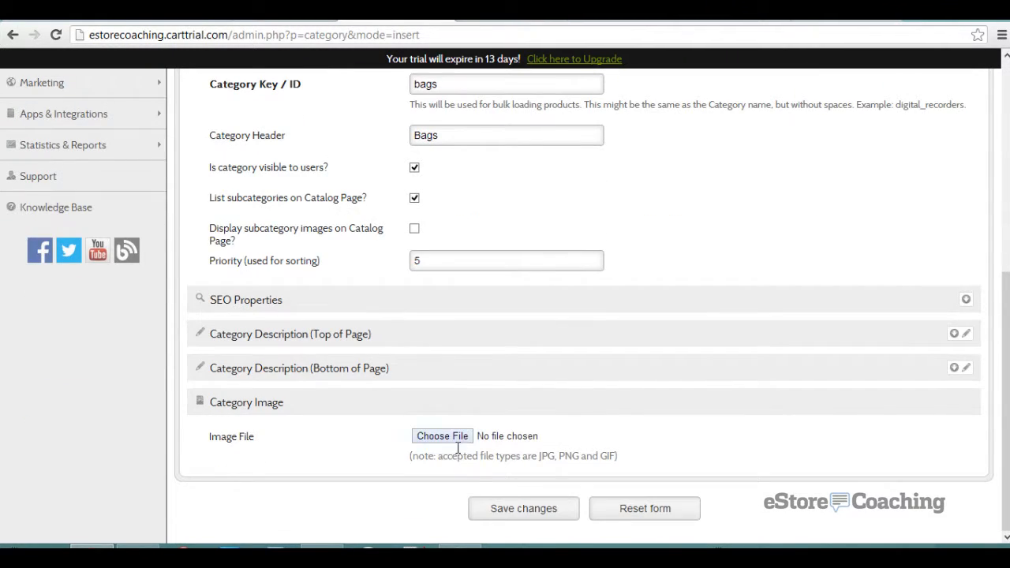
click(496, 512)
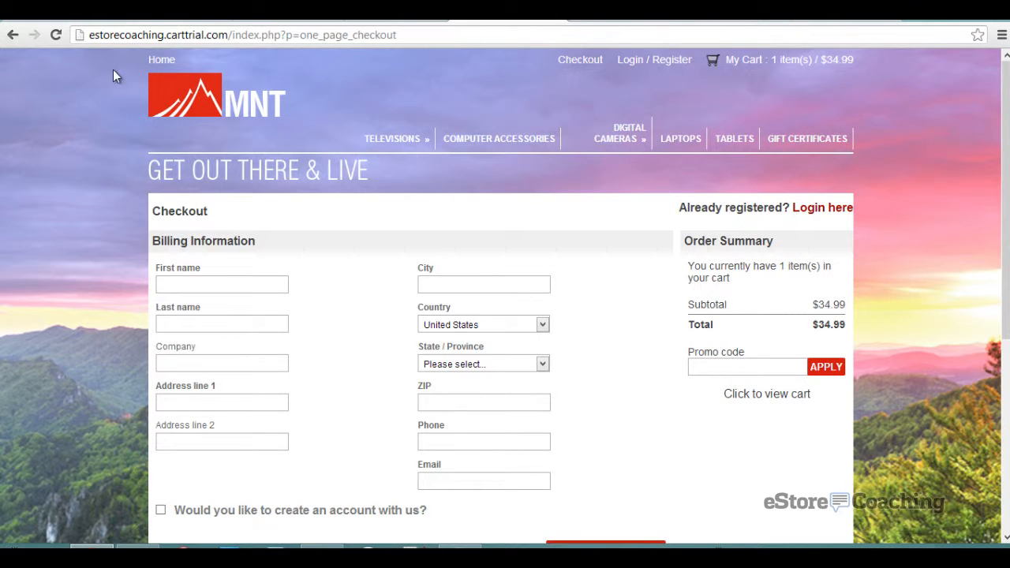
click(57, 35)
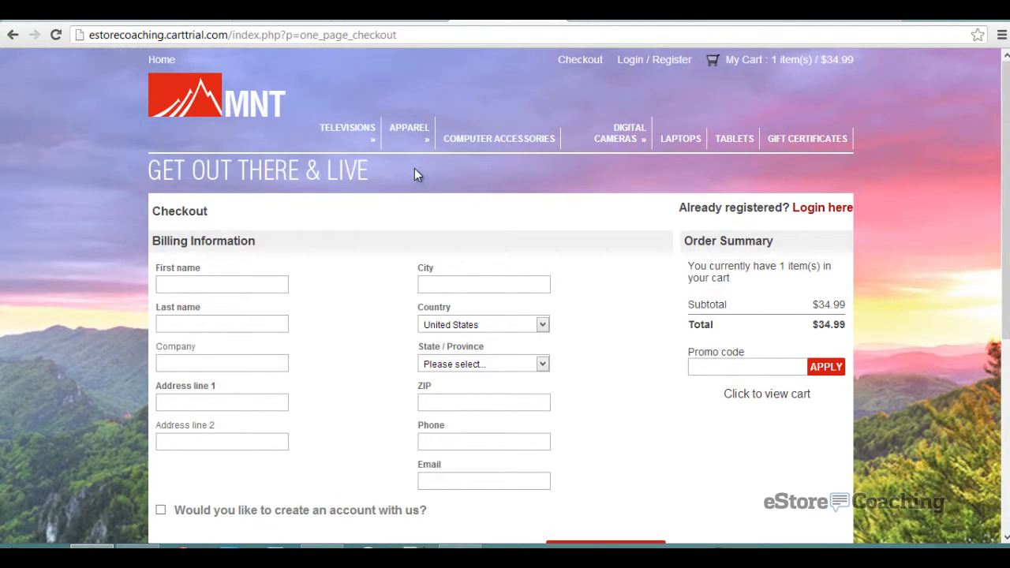
mouse_move(411, 135)
click(408, 164)
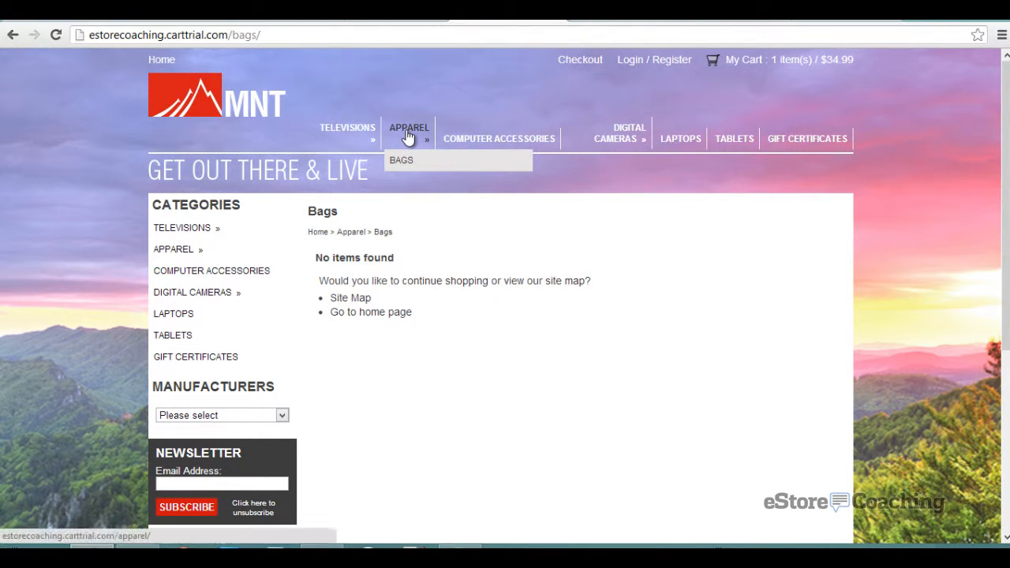
click(409, 132)
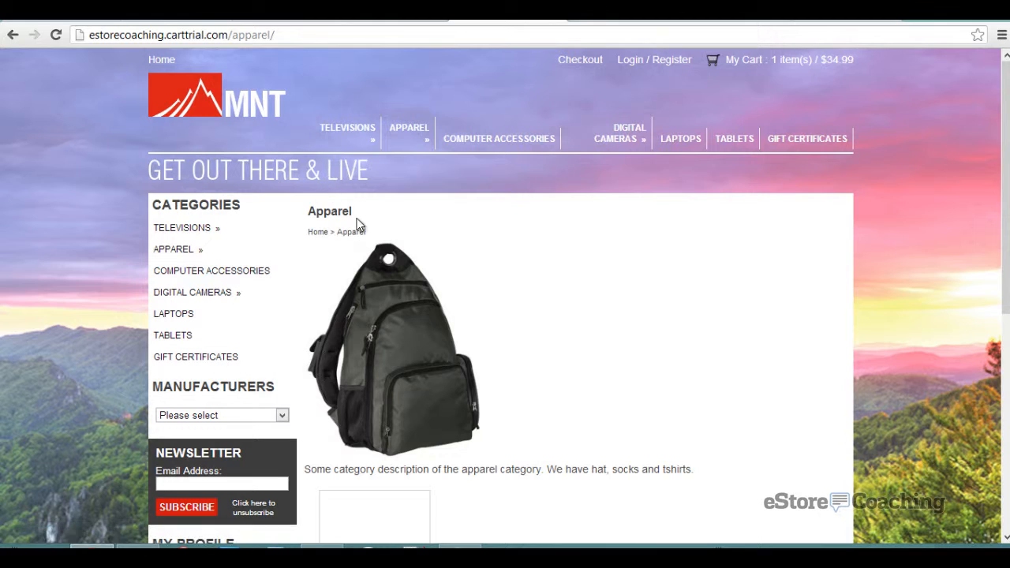
scroll(356, 225, down, 3)
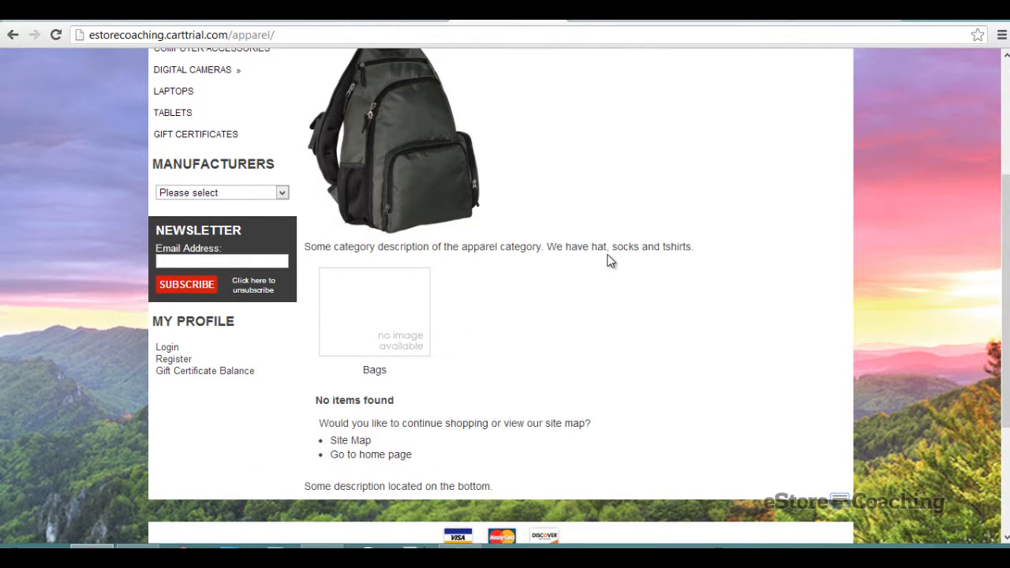
scroll(608, 261, up, 1)
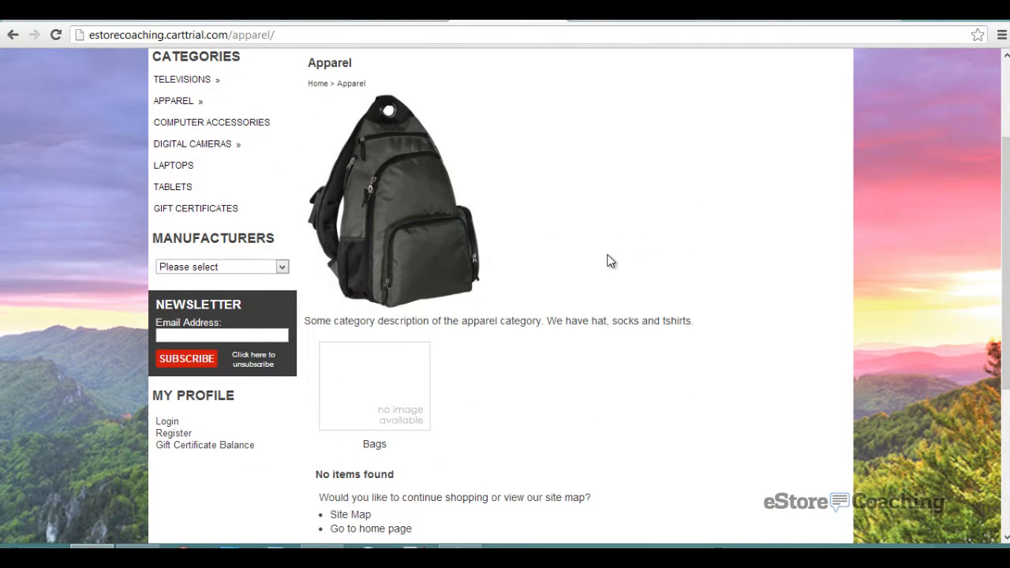
scroll(608, 261, down, 1)
drag(436, 250, 542, 256)
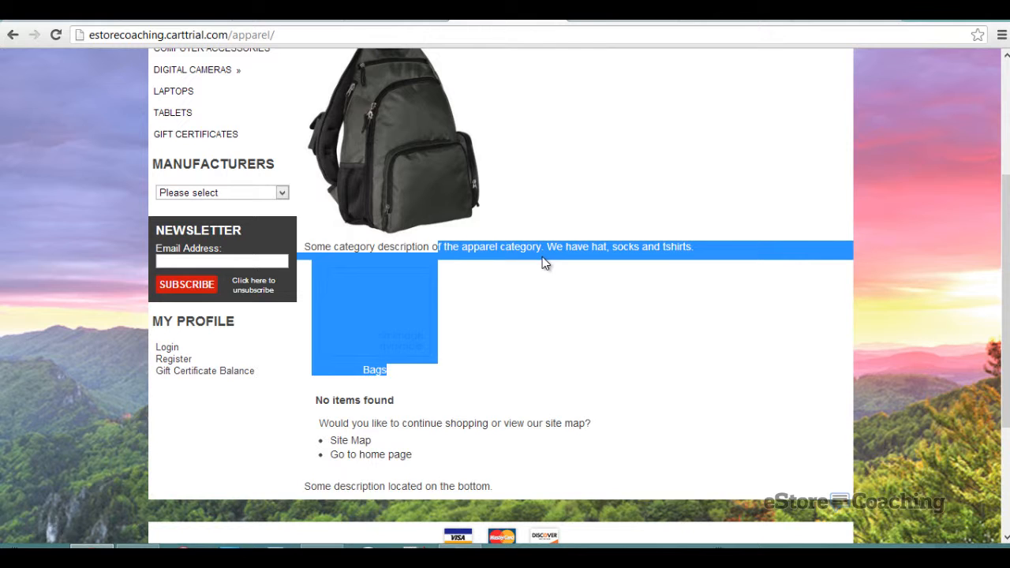
click(543, 257)
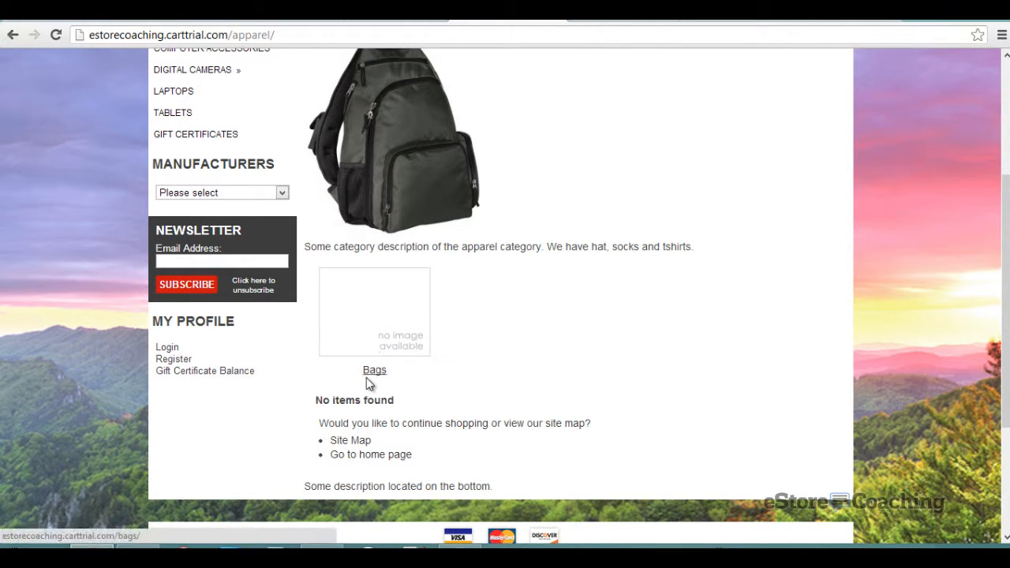
click(396, 12)
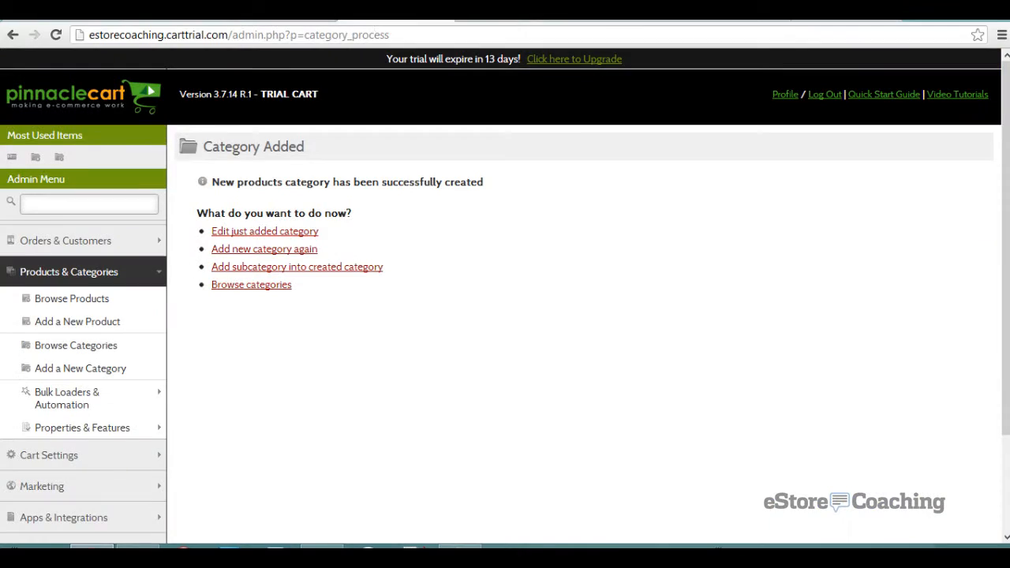
- Start a new product and name it Nylon Bag
click(83, 325)
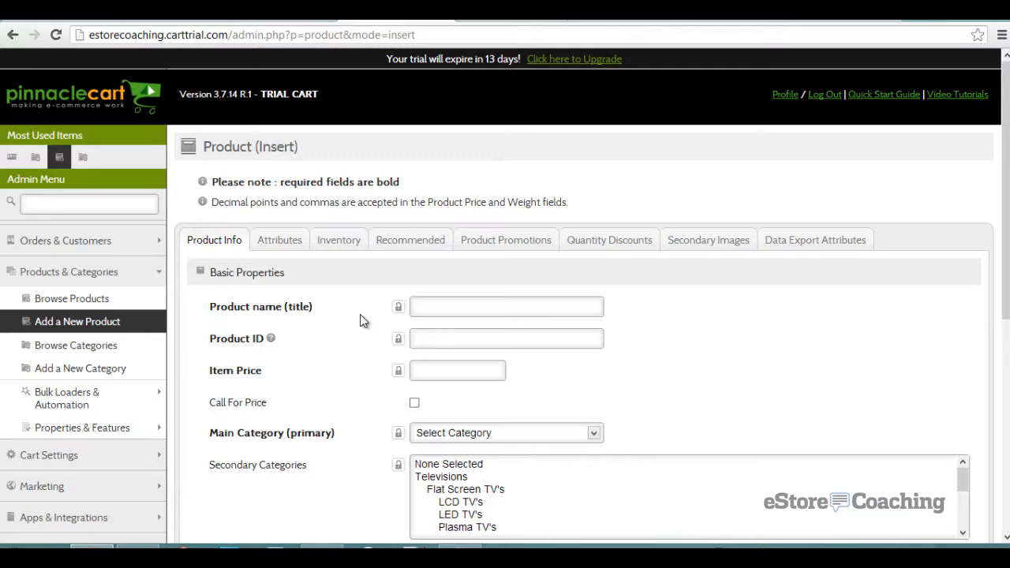
scroll(360, 313, down, 2)
click(468, 164)
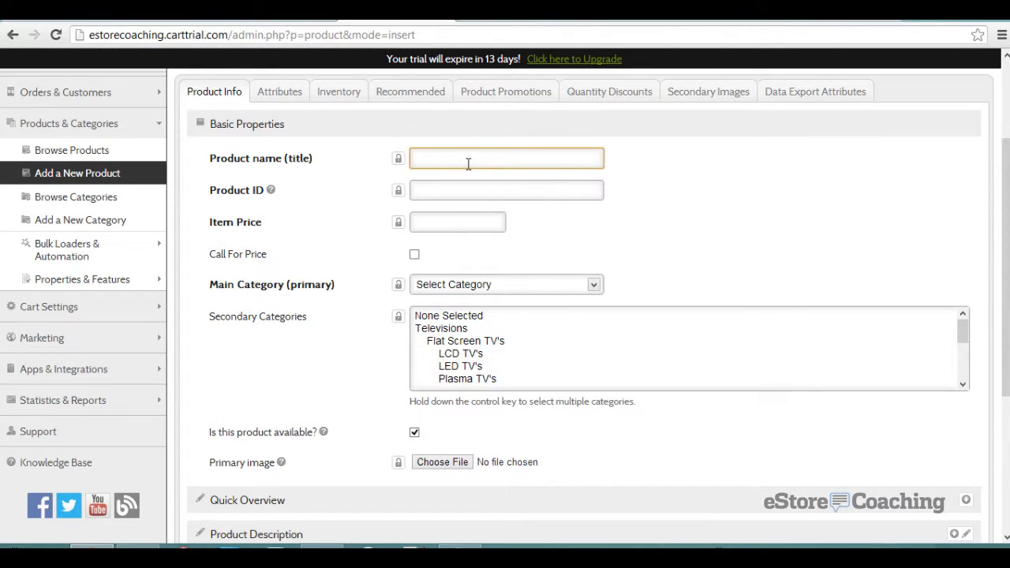
text(Bag)
text( N)
key(BackSpace)
key(BackSpace)
key(Home)
text(Nylon)
- Enter product ID nybag and item price 24, and choose Bags as the main category
click(469, 190)
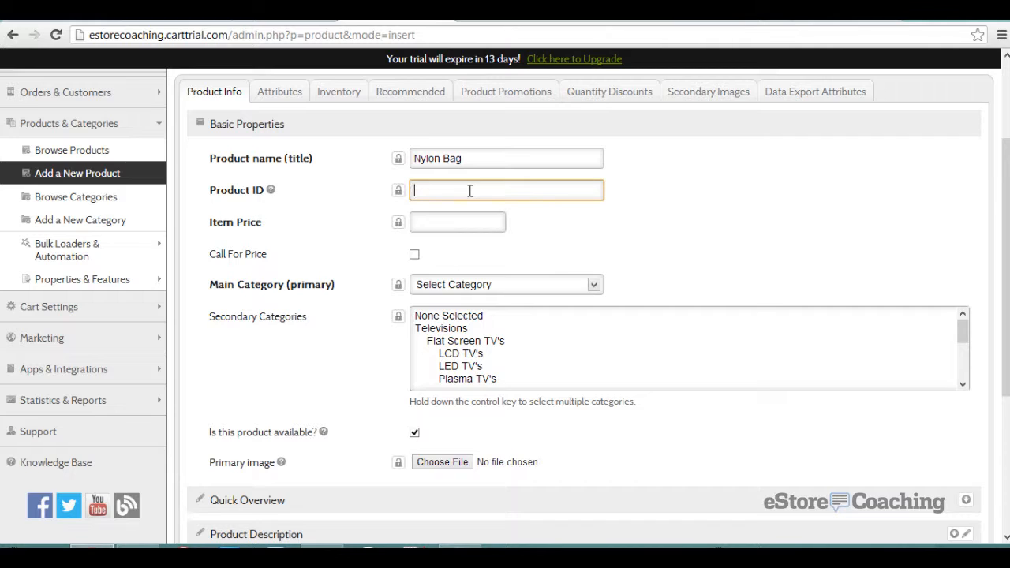
text(nybag)
key(Tab)
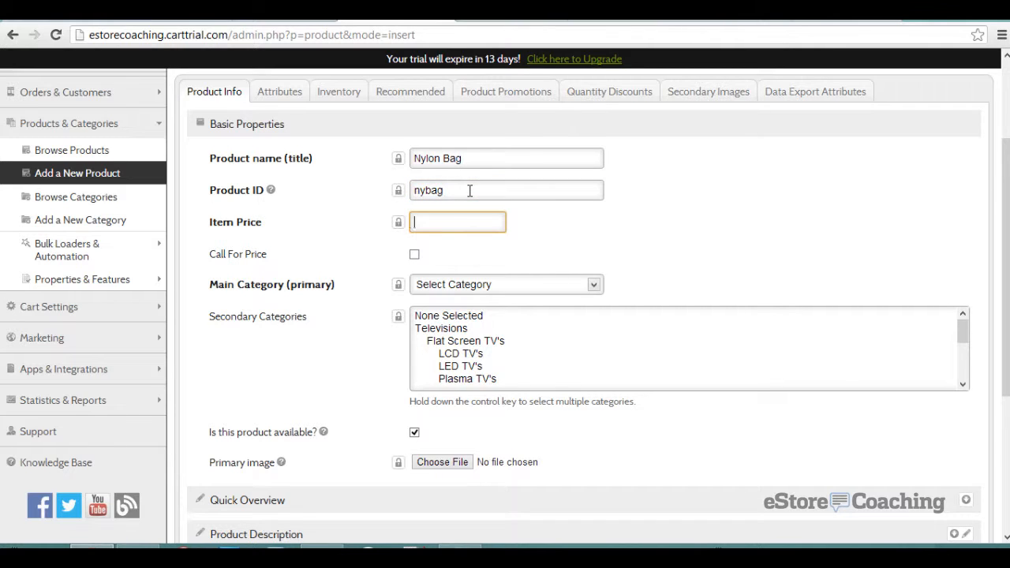
text(24)
click(449, 285)
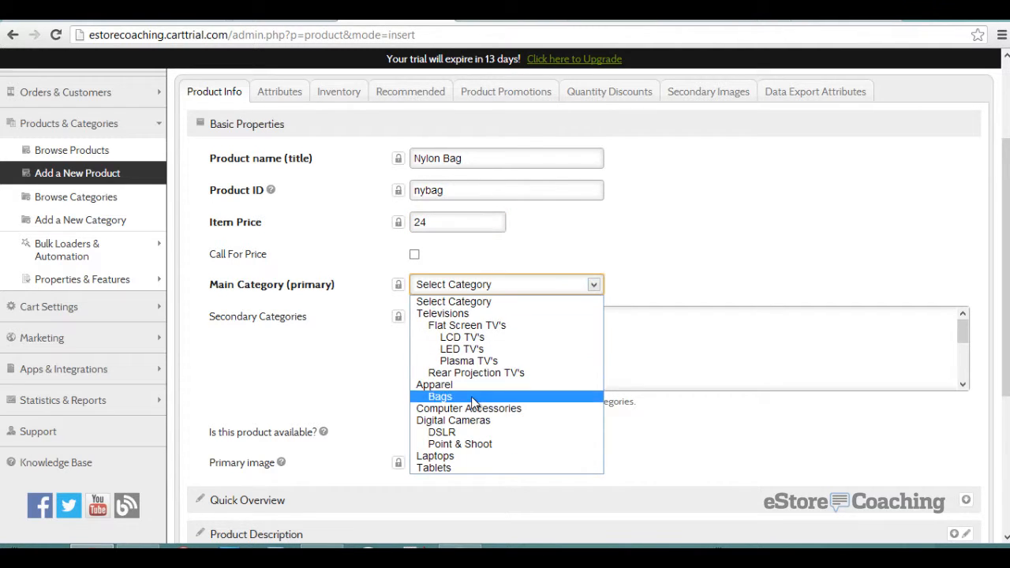
click(440, 396)
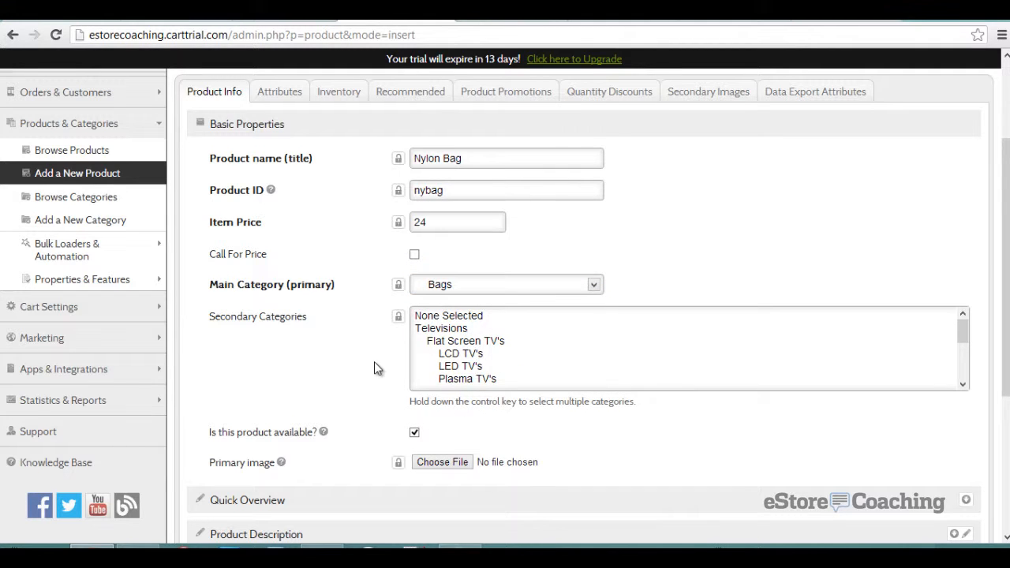
- Attach BG112TN.jpg as the product's primary image
scroll(376, 368, down, 1)
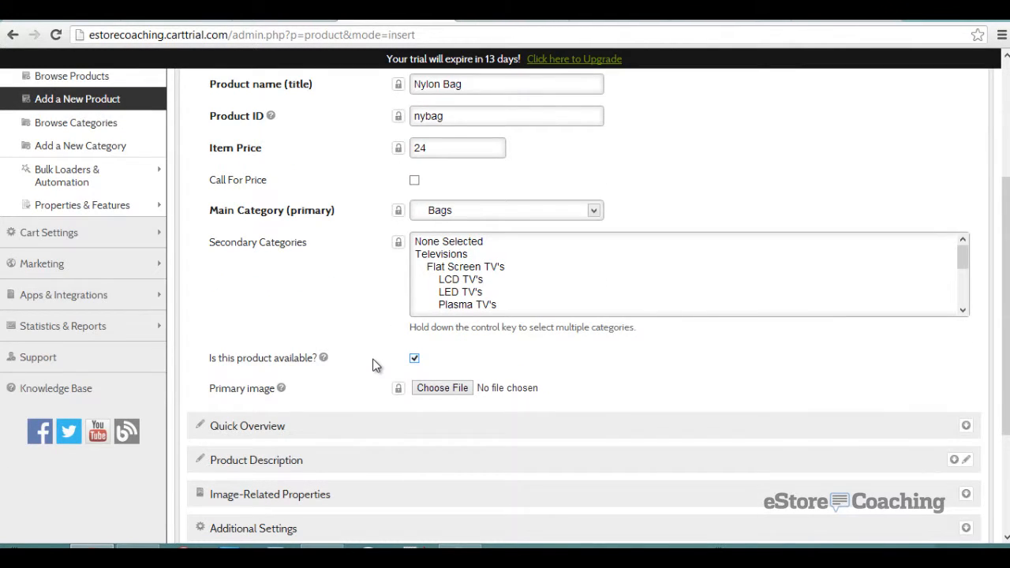
scroll(375, 365, down, 1)
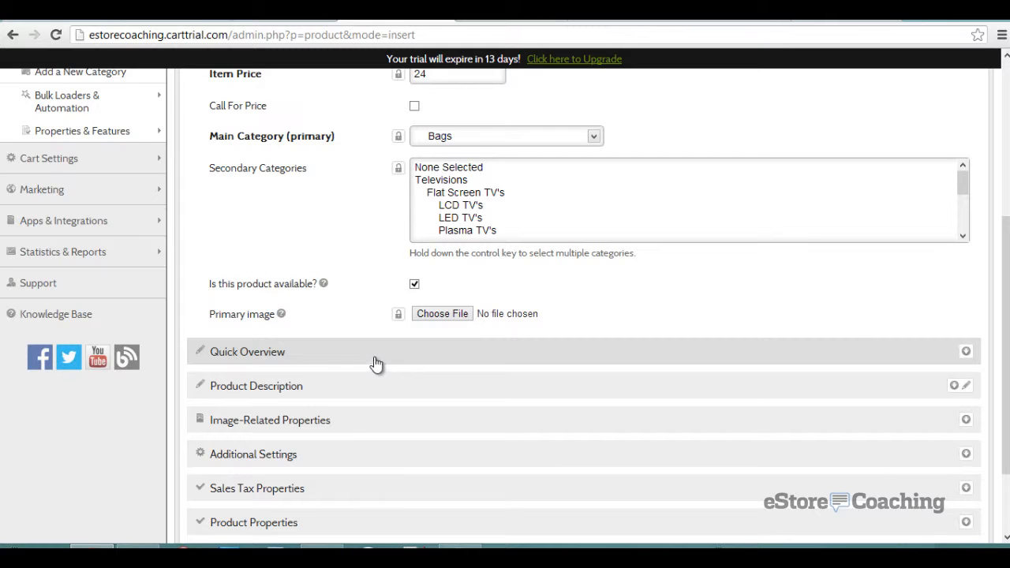
click(443, 314)
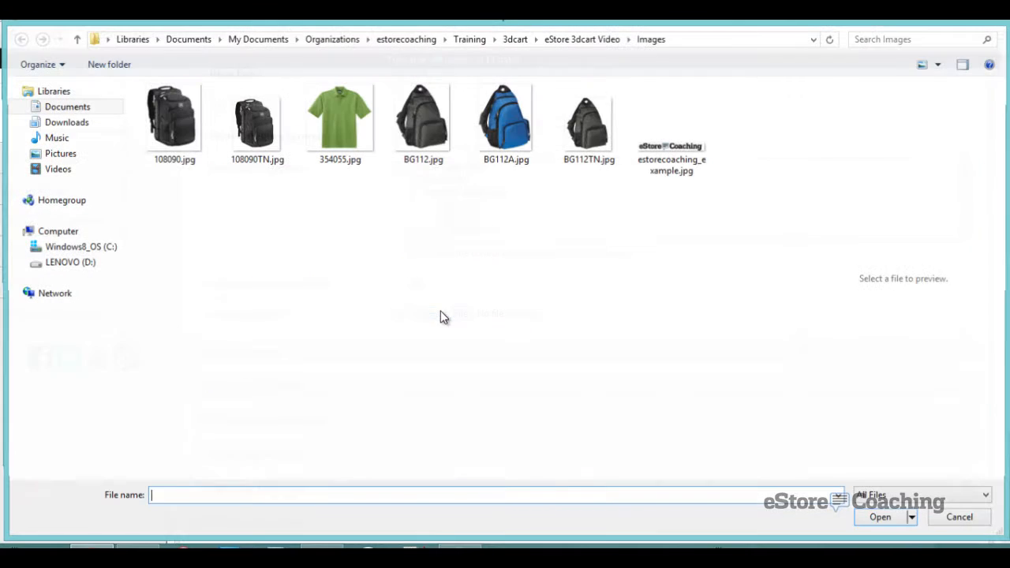
double_click(588, 124)
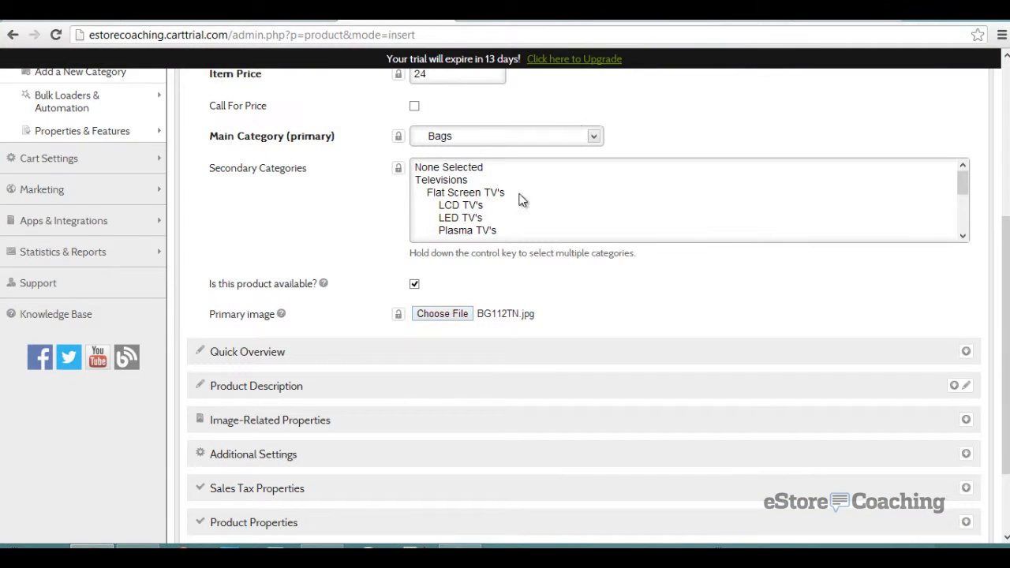
- Paste the first sling pack paragraph from the text file into Quick Overview
scroll(329, 240, down, 1)
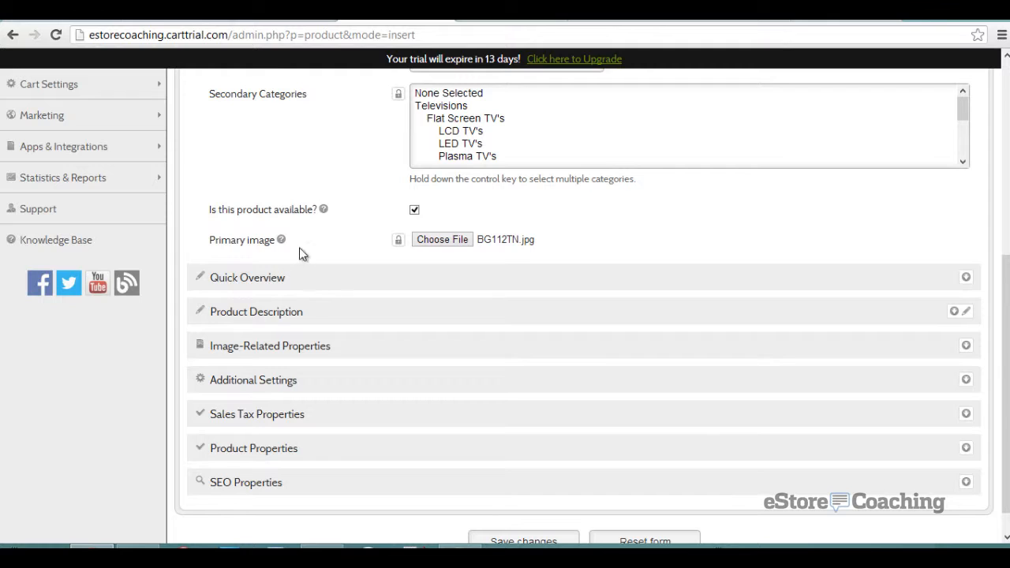
click(270, 284)
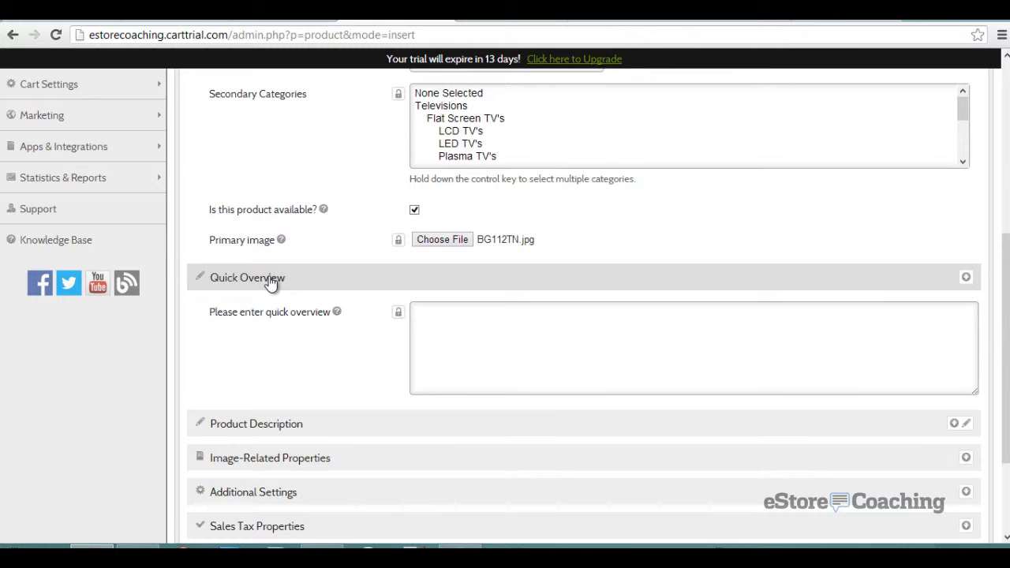
click(414, 547)
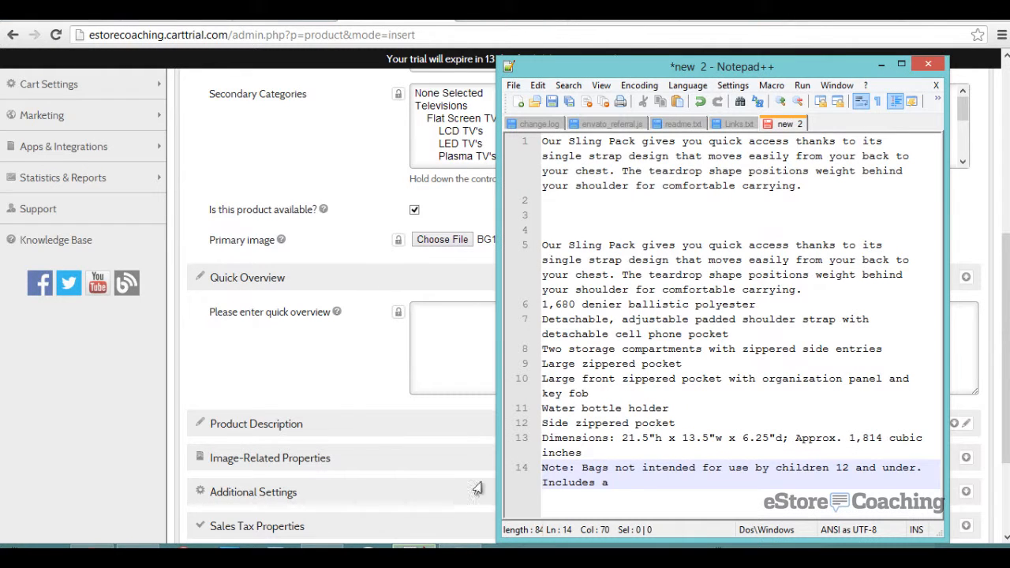
drag(805, 188, 426, 126)
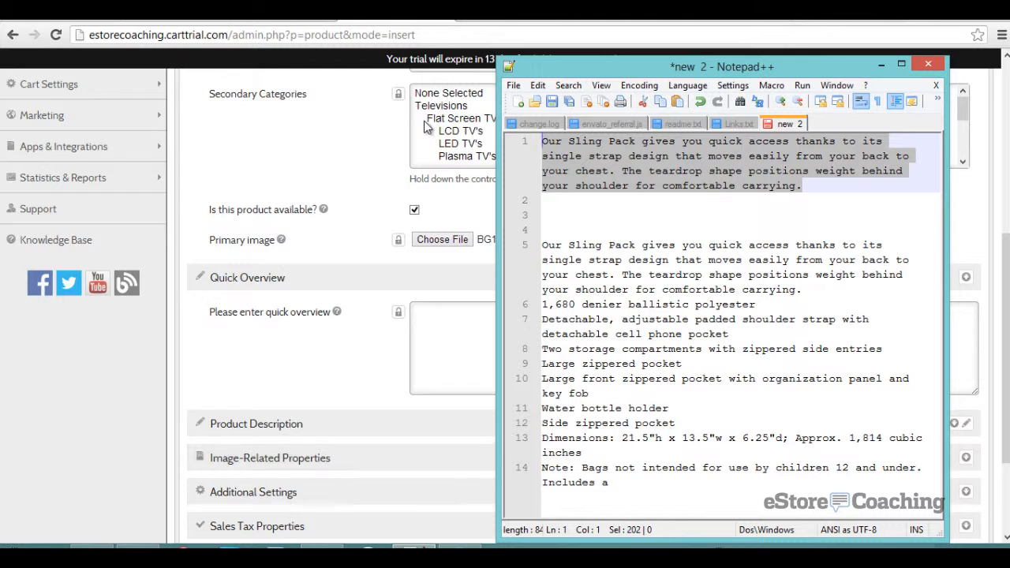
key(ctrl+c)
click(464, 345)
key(ctrl+v)
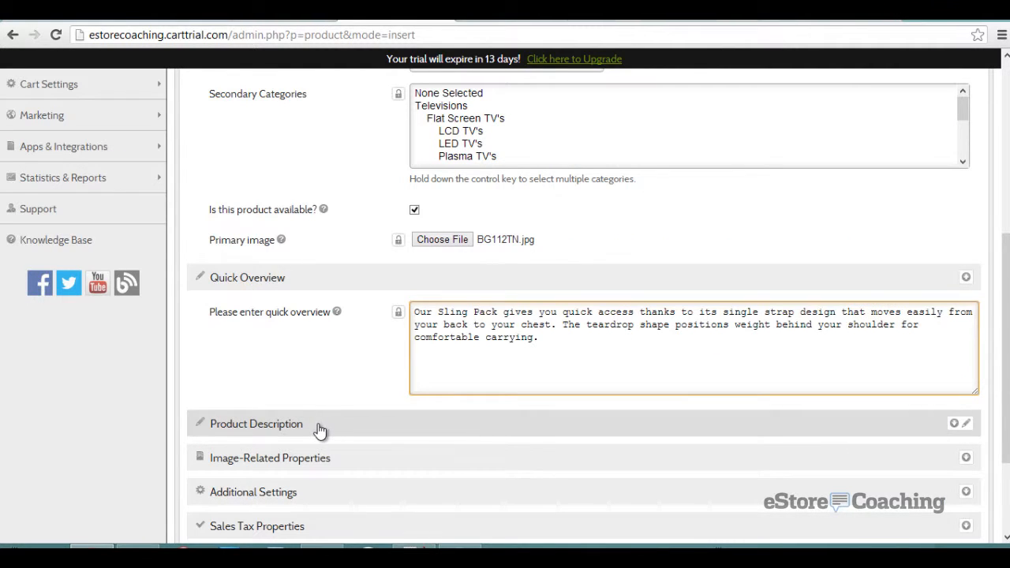
- Paste the full paragraph and feature list into Product Description
click(320, 430)
click(414, 547)
drag(588, 229, 735, 500)
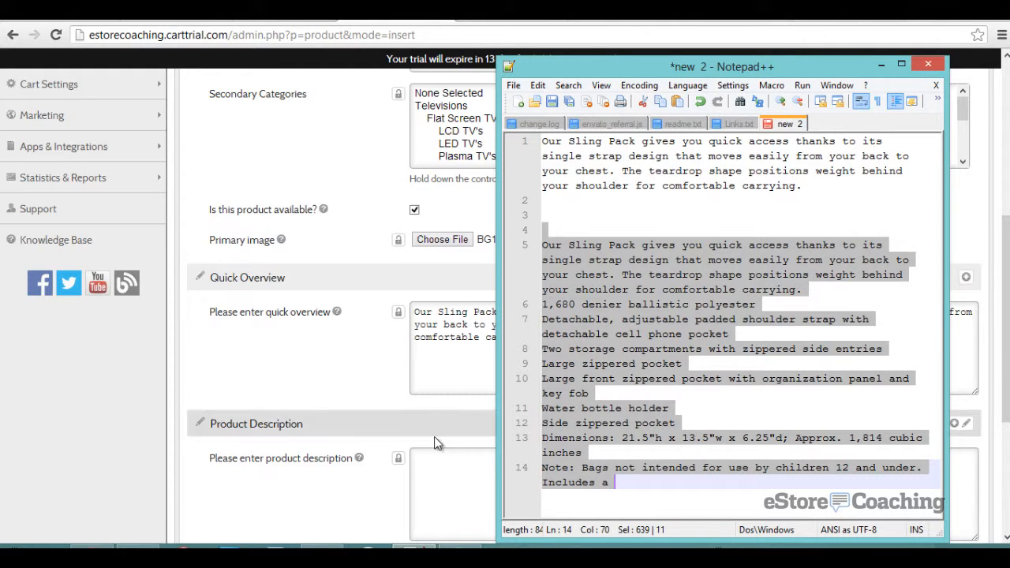
key(ctrl+c)
click(450, 474)
key(ctrl+v)
scroll(408, 393, down, 3)
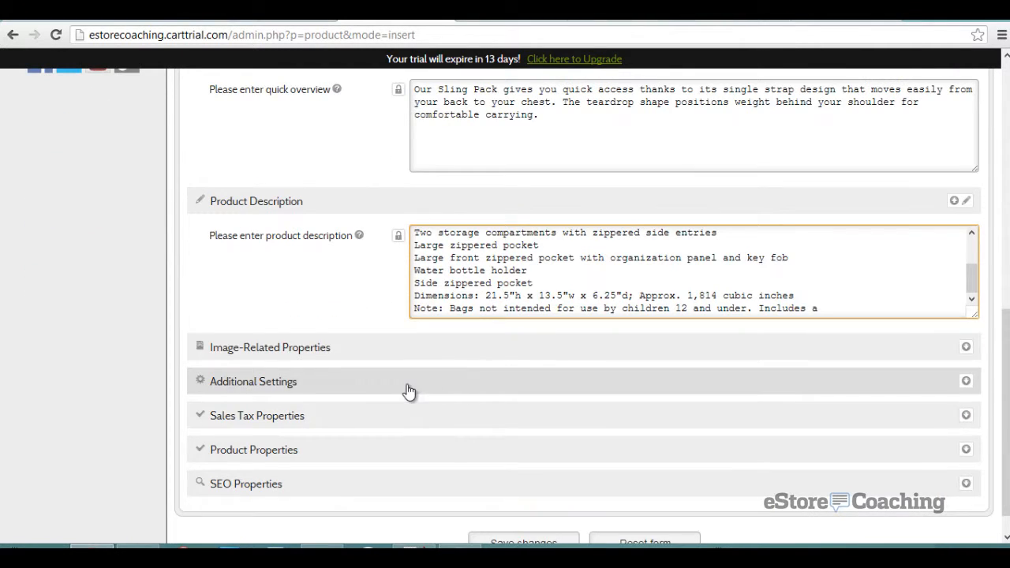
- Set the manufacturer to Apple in the additional settings section
click(295, 357)
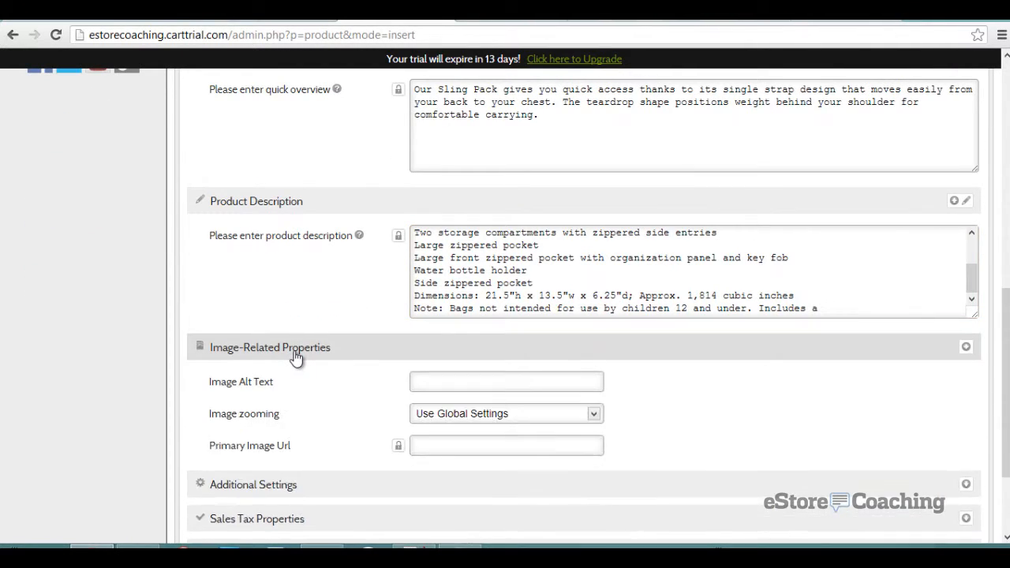
scroll(294, 357, down, 1)
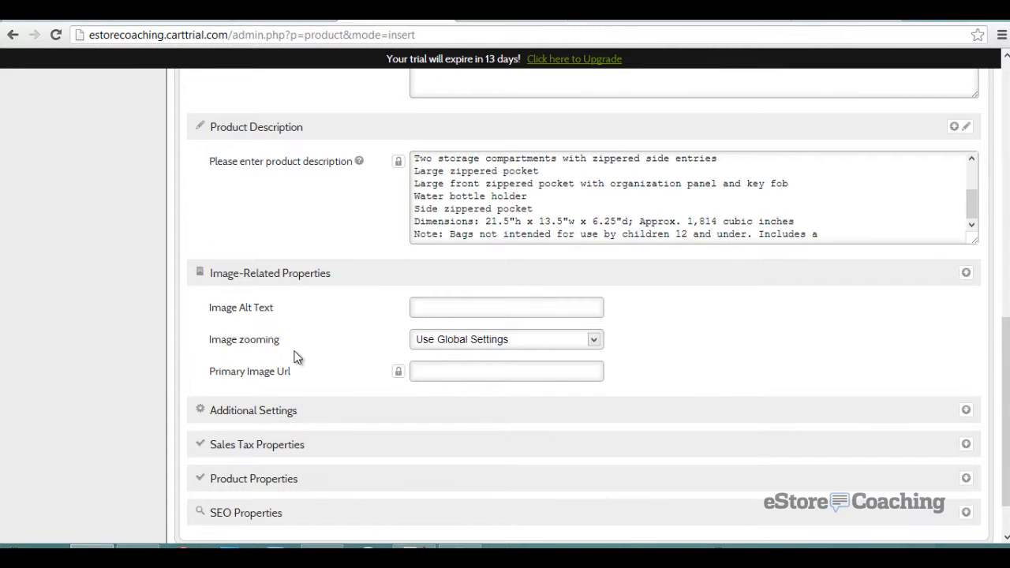
scroll(296, 355, down, 1)
click(297, 348)
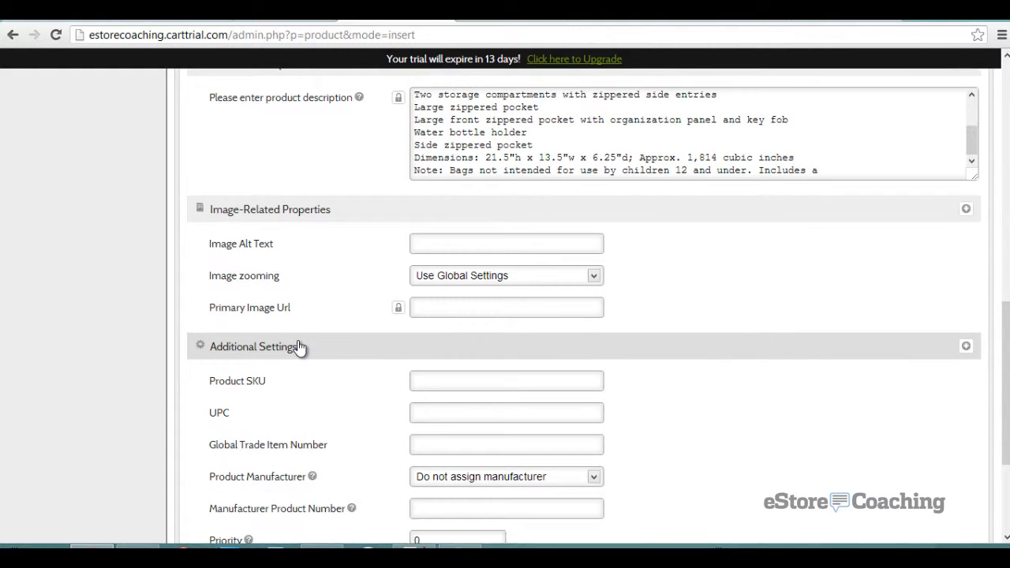
scroll(300, 347, down, 1)
click(487, 307)
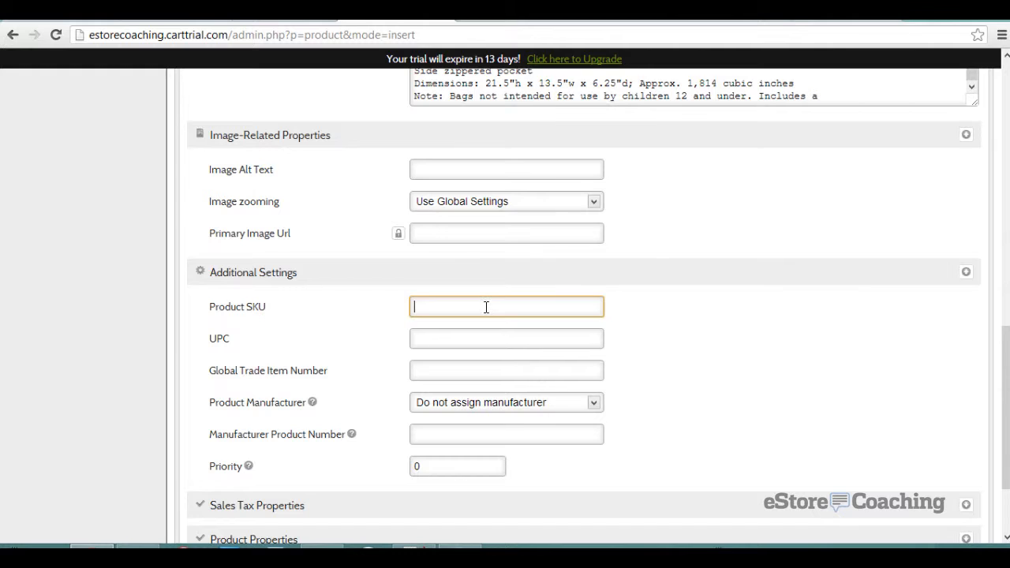
scroll(486, 307, down, 1)
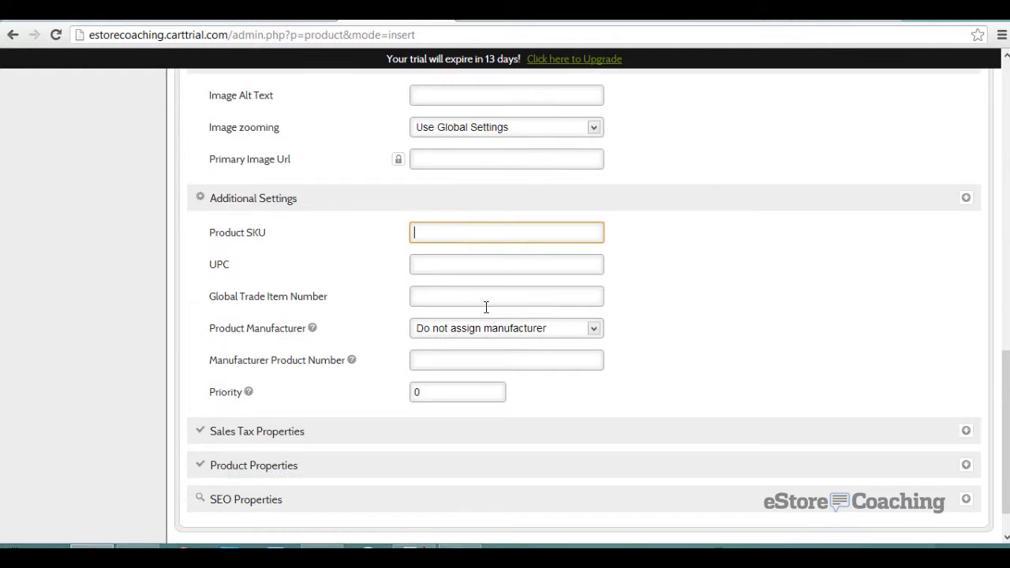
click(506, 338)
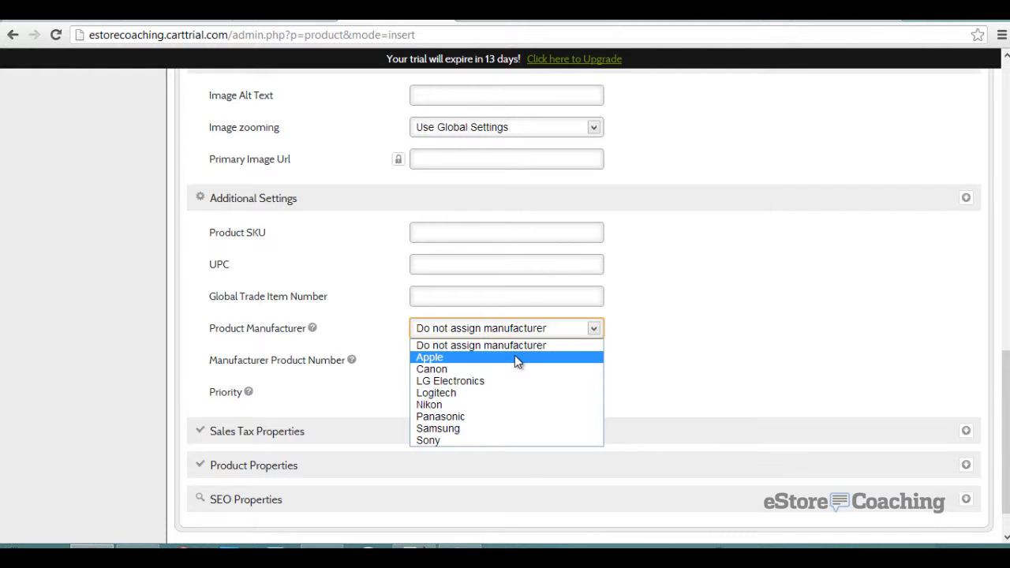
click(515, 356)
click(490, 364)
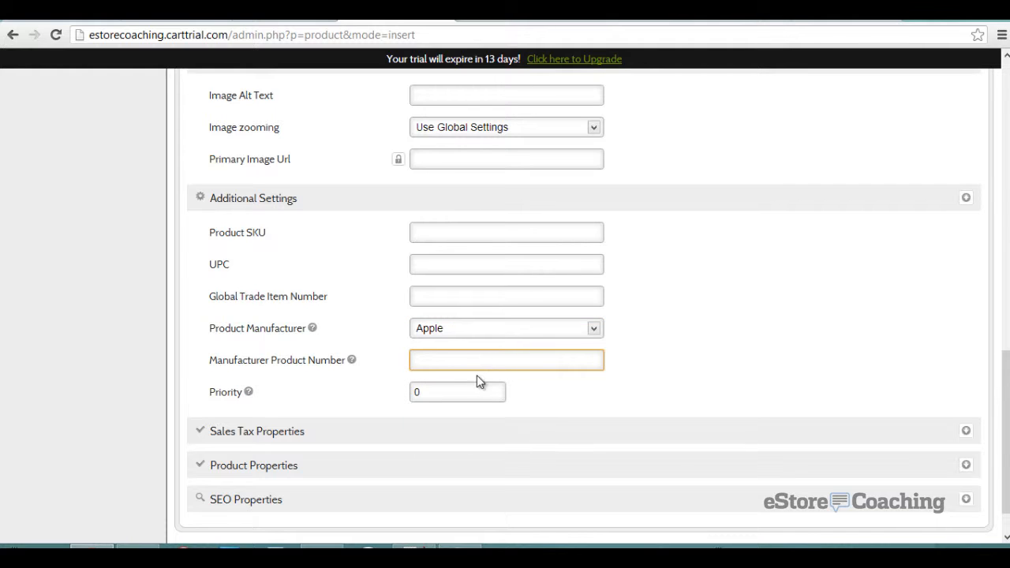
- Set the product cost to 12 and the sale price to 21
click(322, 442)
scroll(338, 377, down, 1)
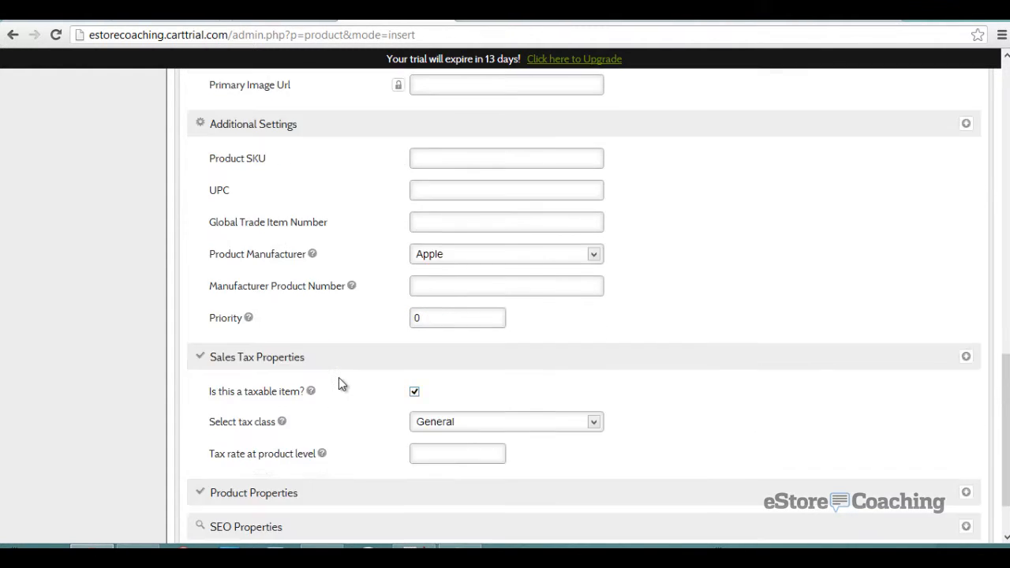
scroll(338, 385, down, 1)
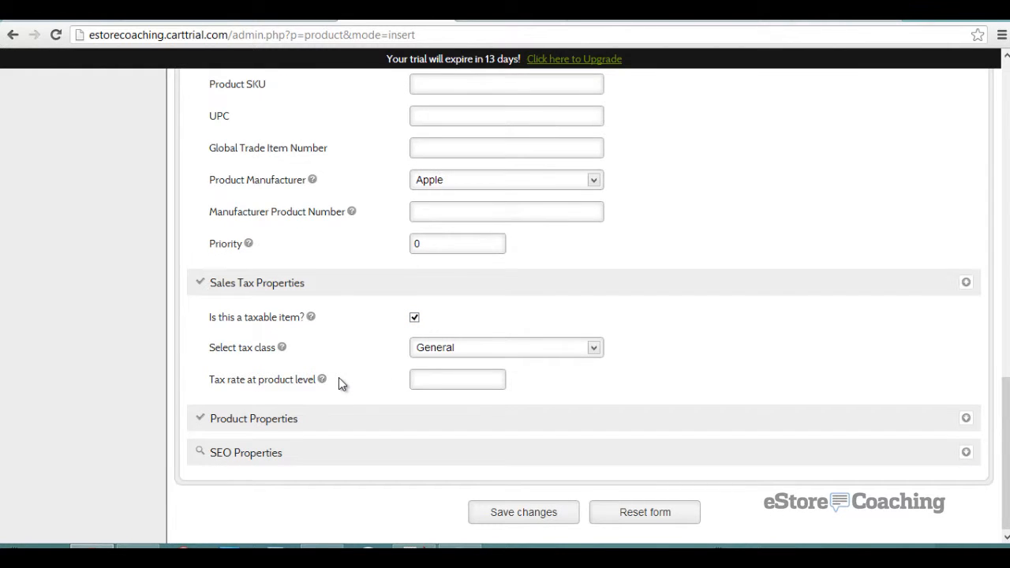
scroll(339, 383, down, 1)
click(304, 415)
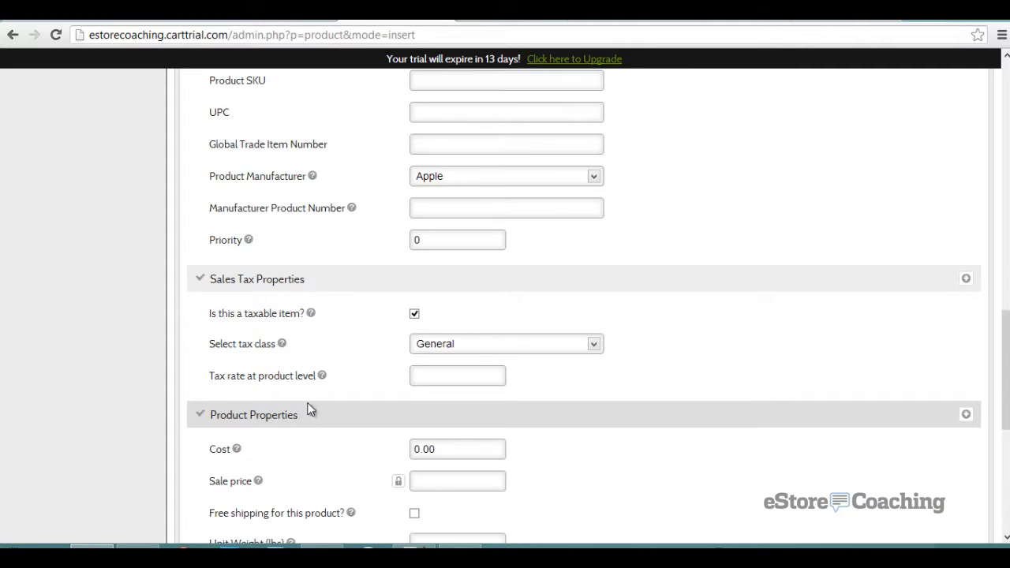
scroll(351, 359, down, 2)
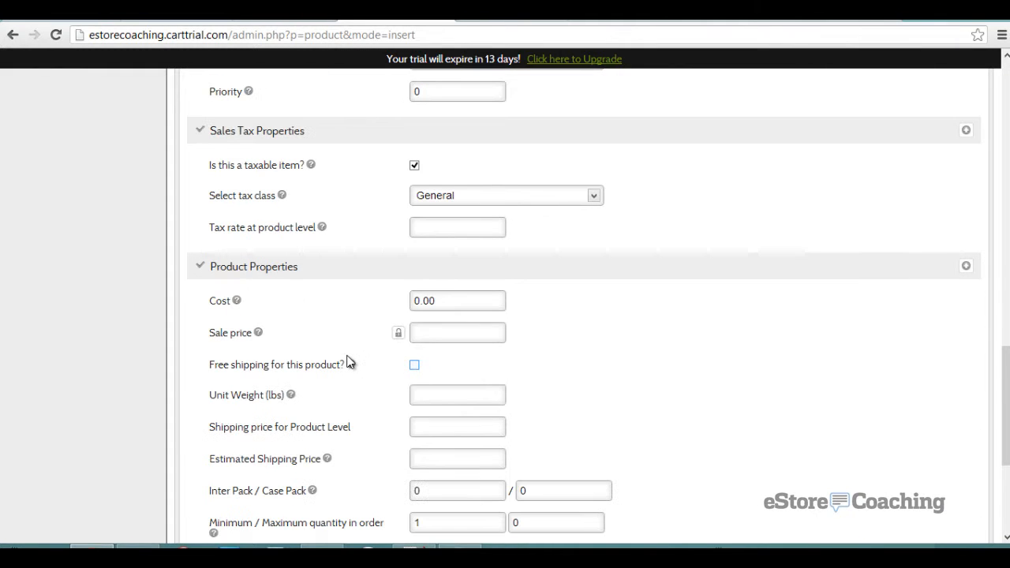
double_click(437, 298)
text(12)
click(378, 340)
click(425, 339)
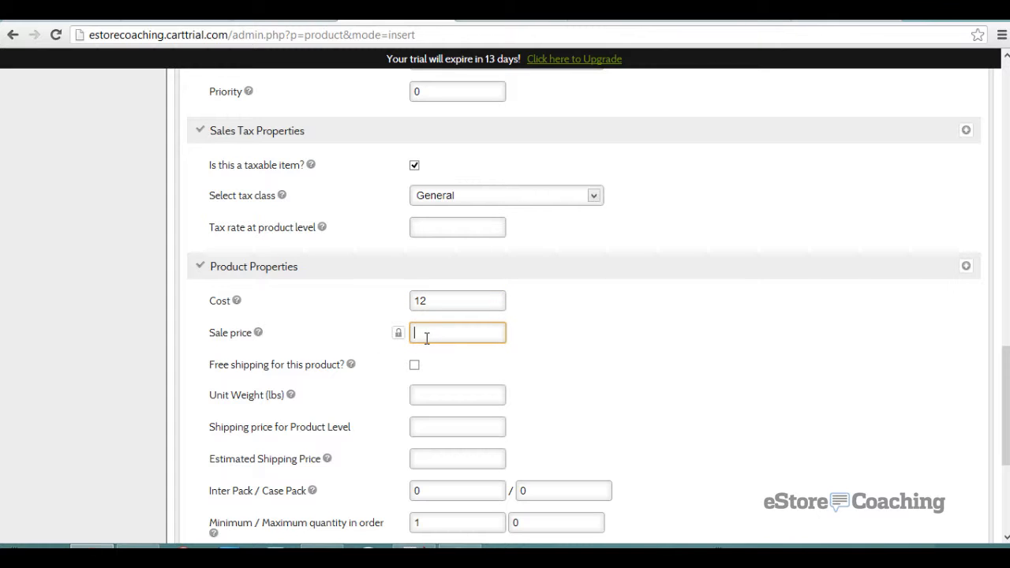
text(21)
click(296, 357)
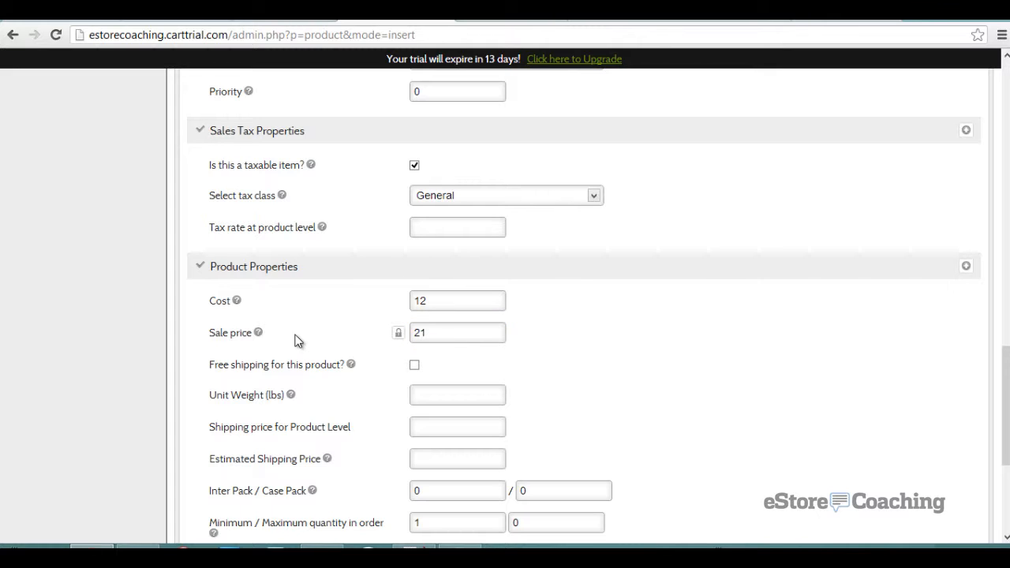
- Enter a unit weight of 3 lbs and save the Nylon Bag product
click(421, 395)
text(3)
key(Tab)
scroll(339, 426, down, 1)
scroll(335, 426, down, 1)
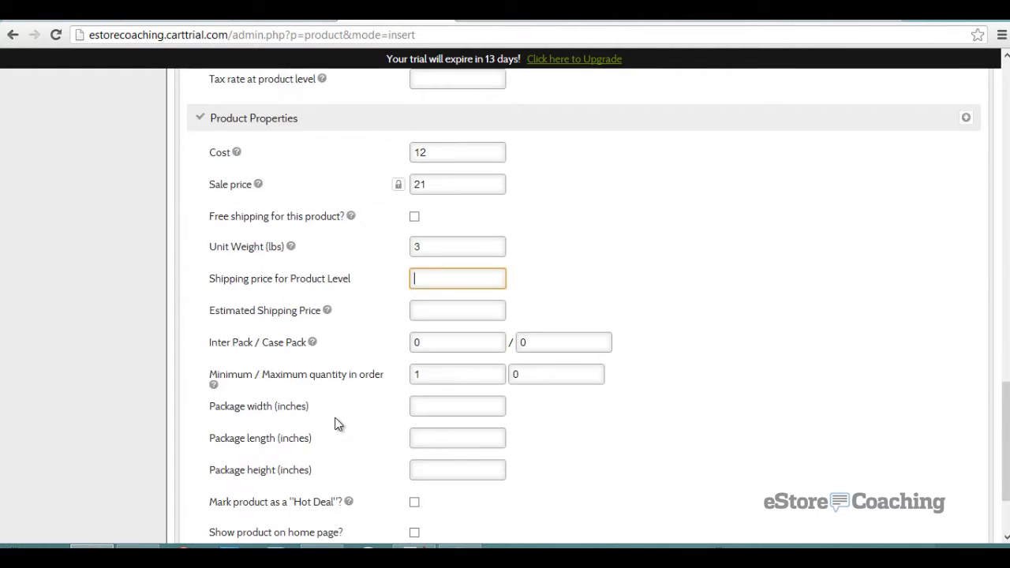
scroll(335, 424, down, 1)
scroll(336, 423, down, 1)
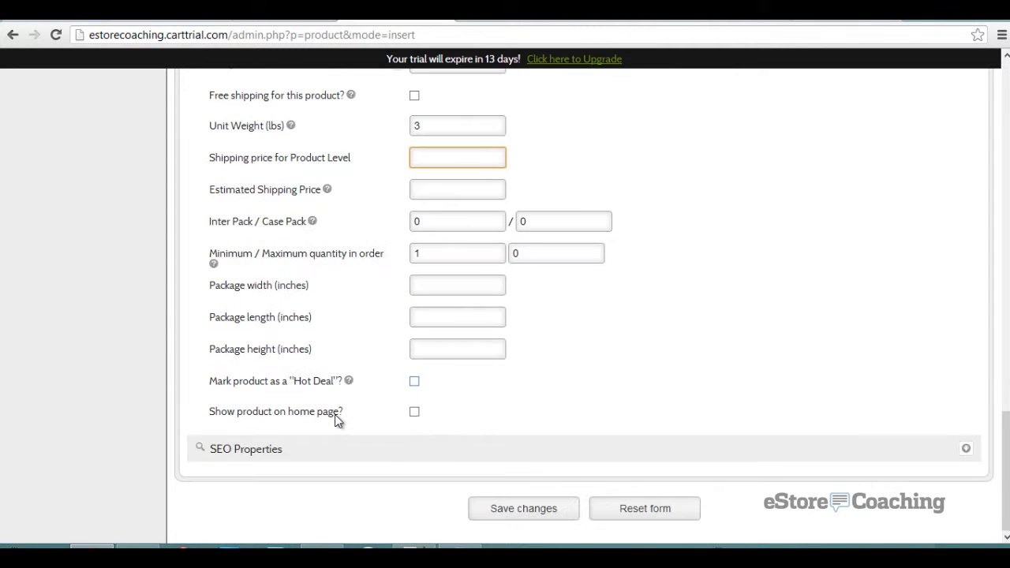
click(260, 448)
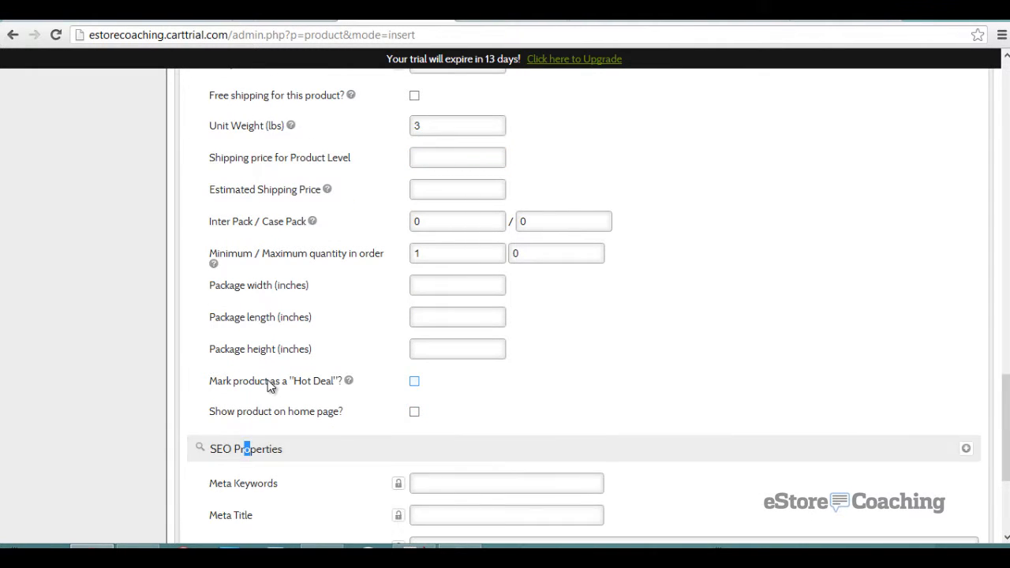
scroll(268, 383, down, 3)
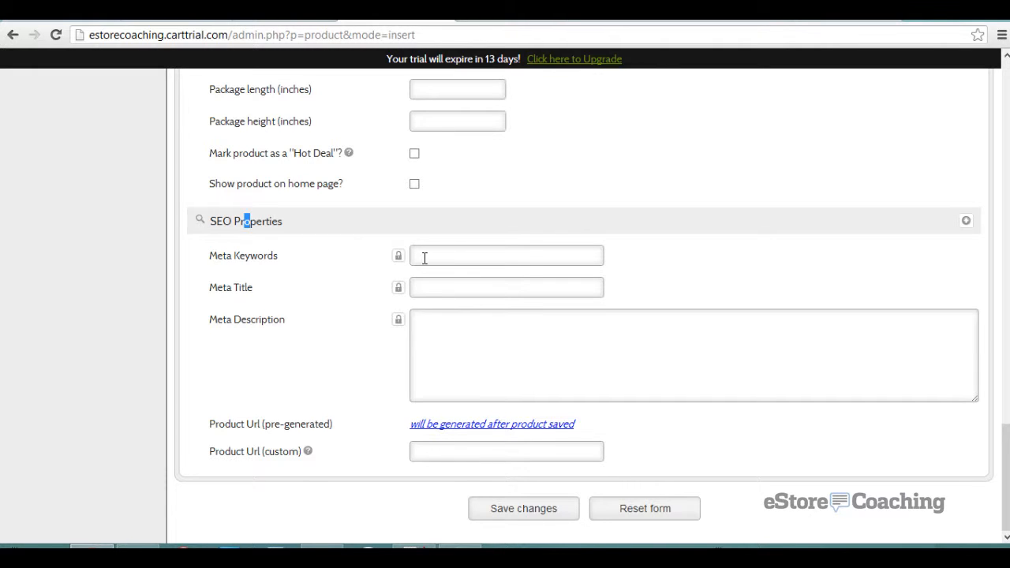
click(542, 513)
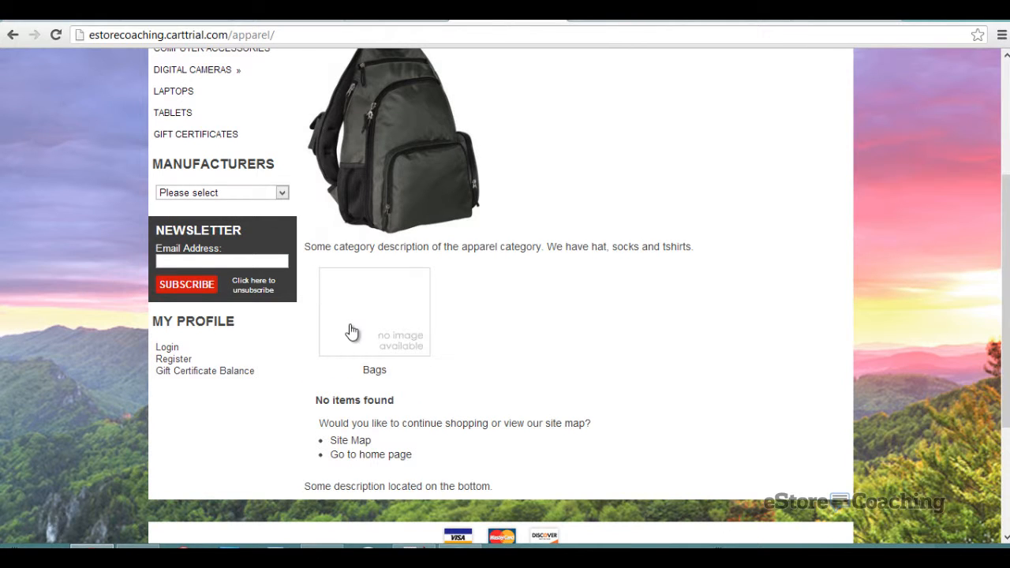
click(349, 331)
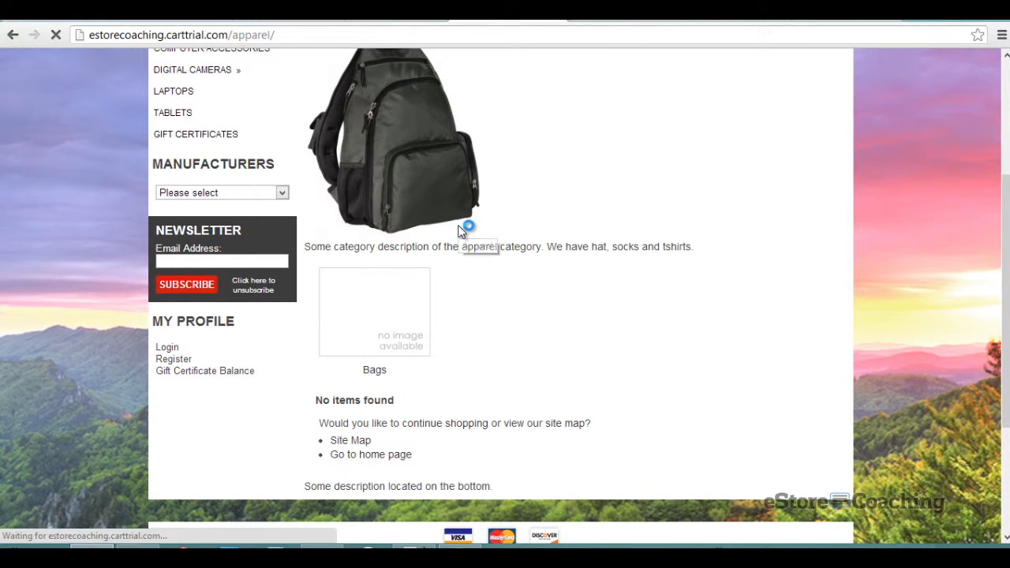
scroll(461, 231, down, 1)
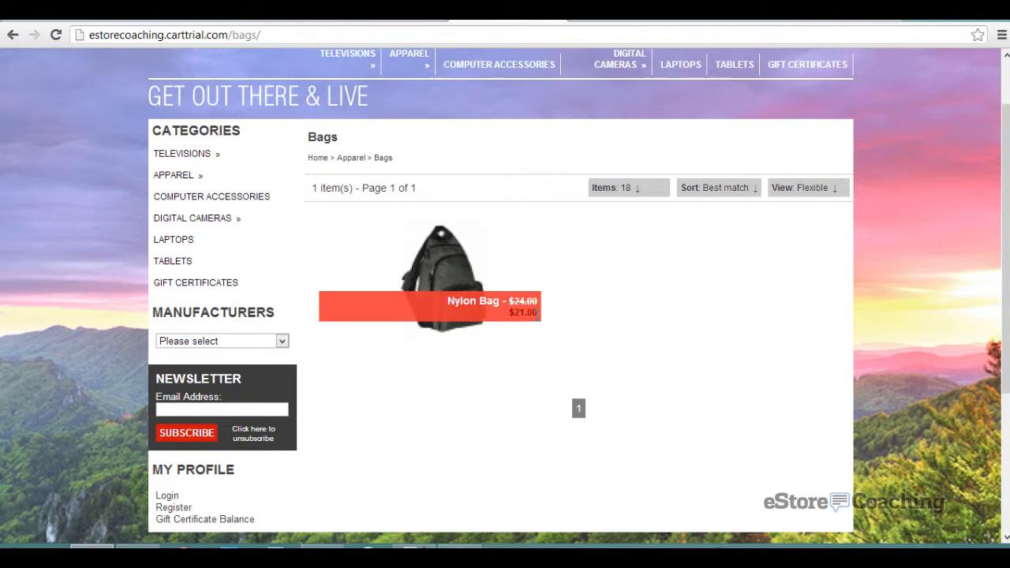
click(467, 267)
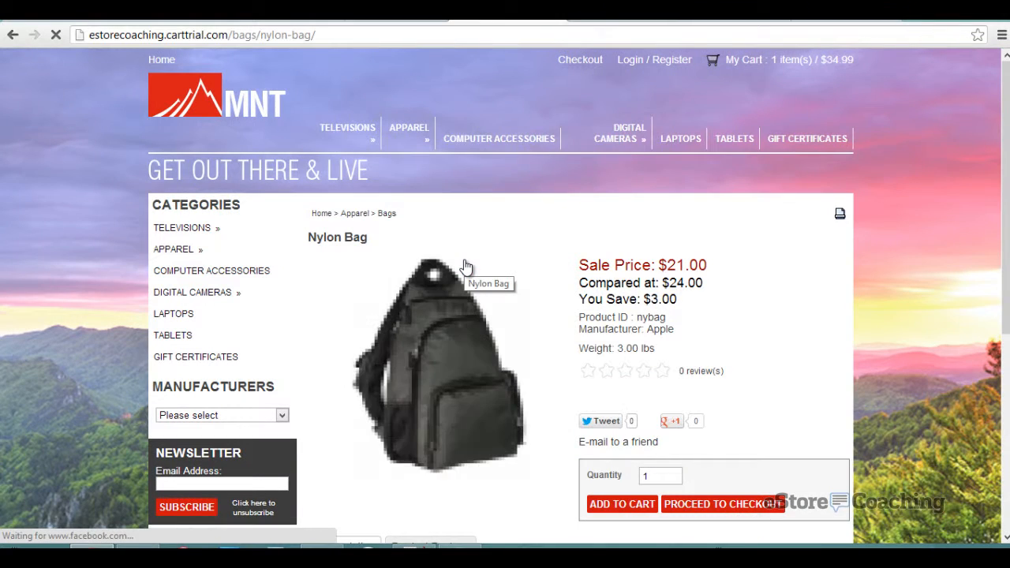
scroll(660, 269, down, 1)
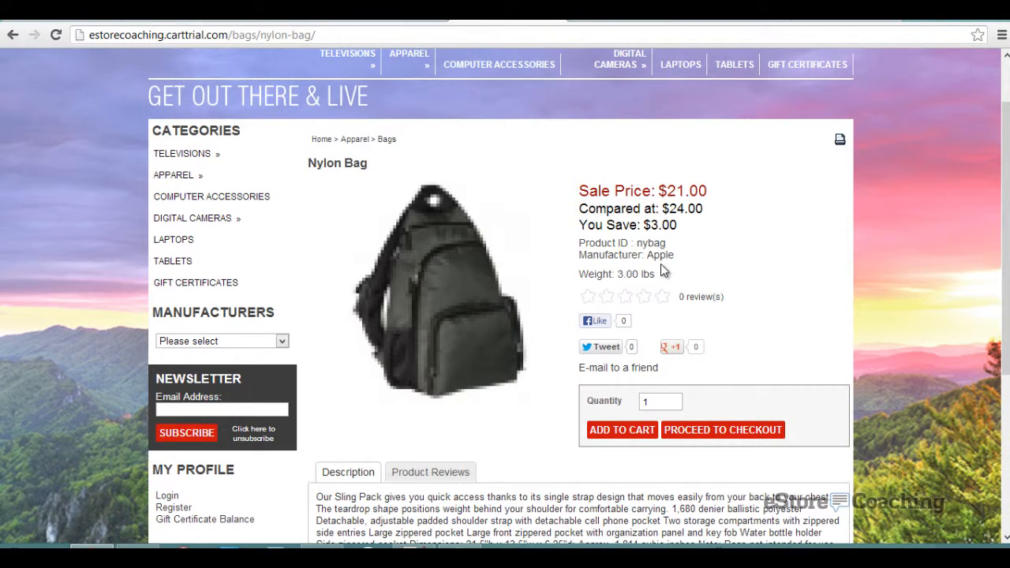
scroll(663, 269, down, 1)
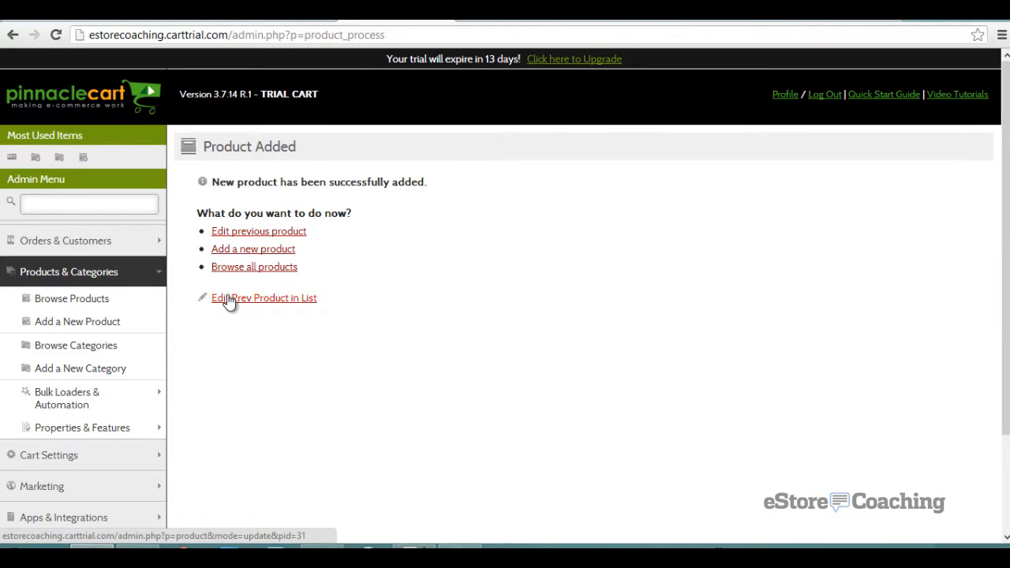
- Open the Bulk Product Loader, keeping Televisions as the default category
click(135, 408)
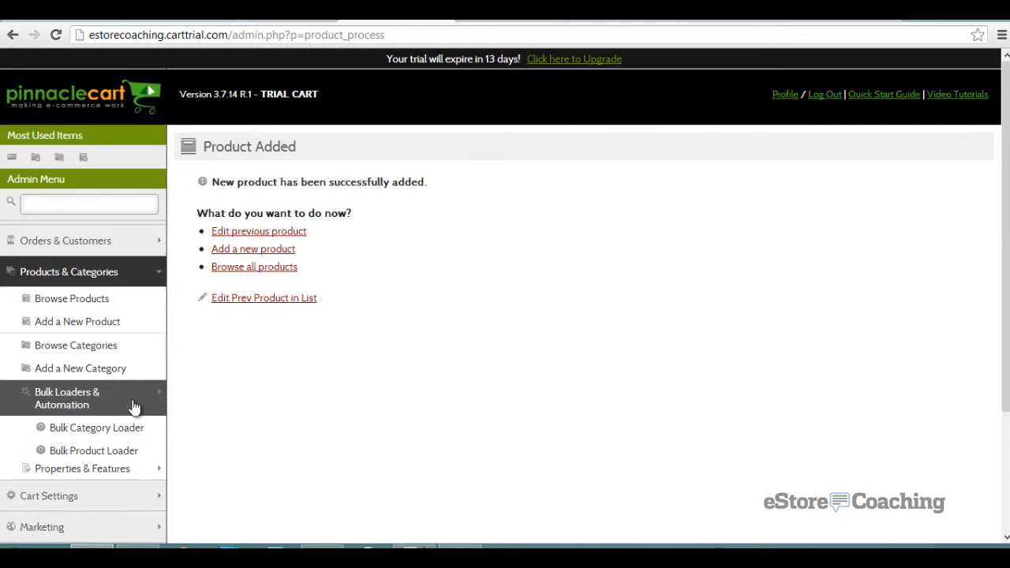
scroll(147, 395, down, 2)
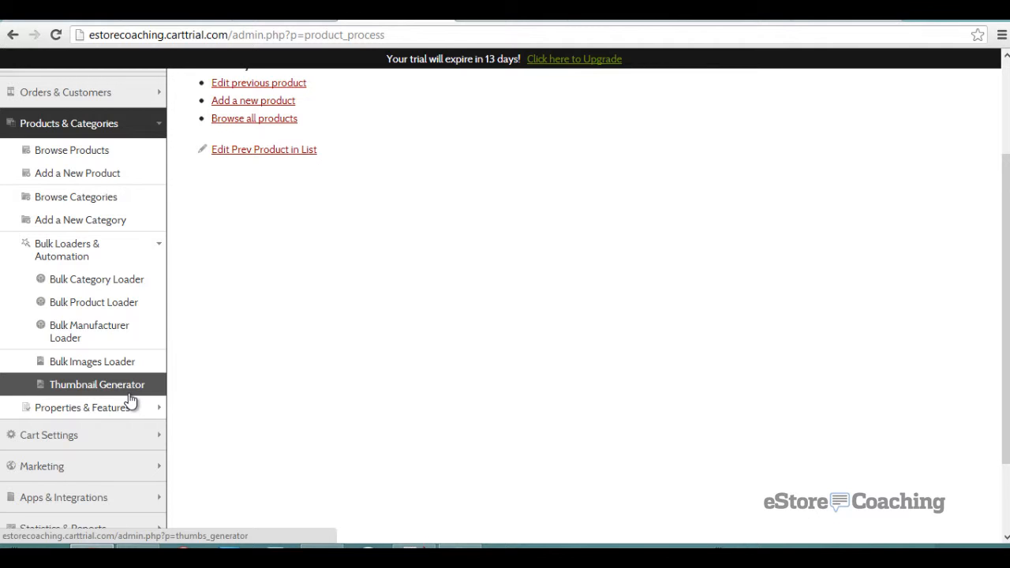
click(125, 311)
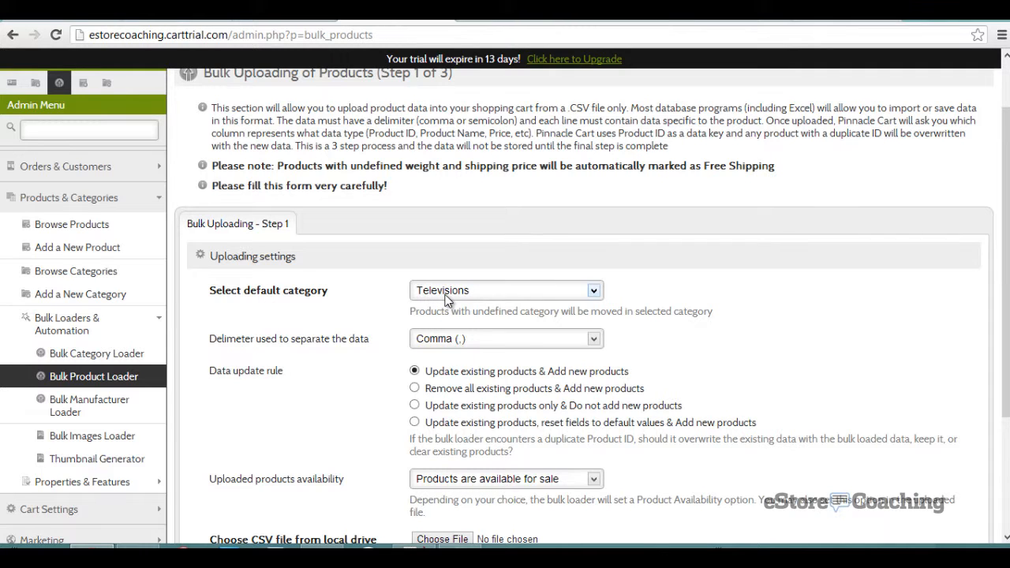
click(445, 295)
click(446, 299)
scroll(355, 302, down, 2)
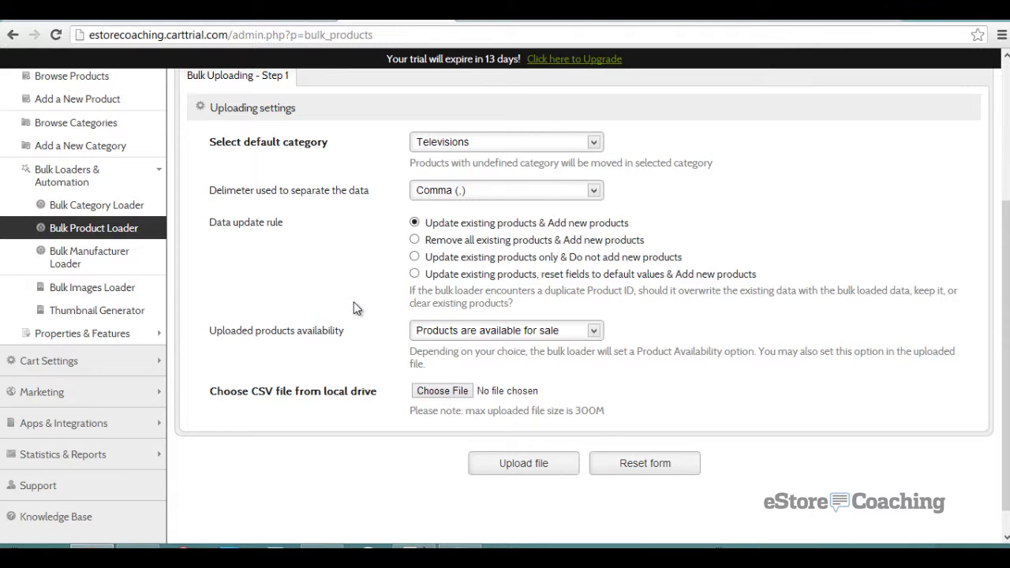
scroll(354, 302, up, 3)
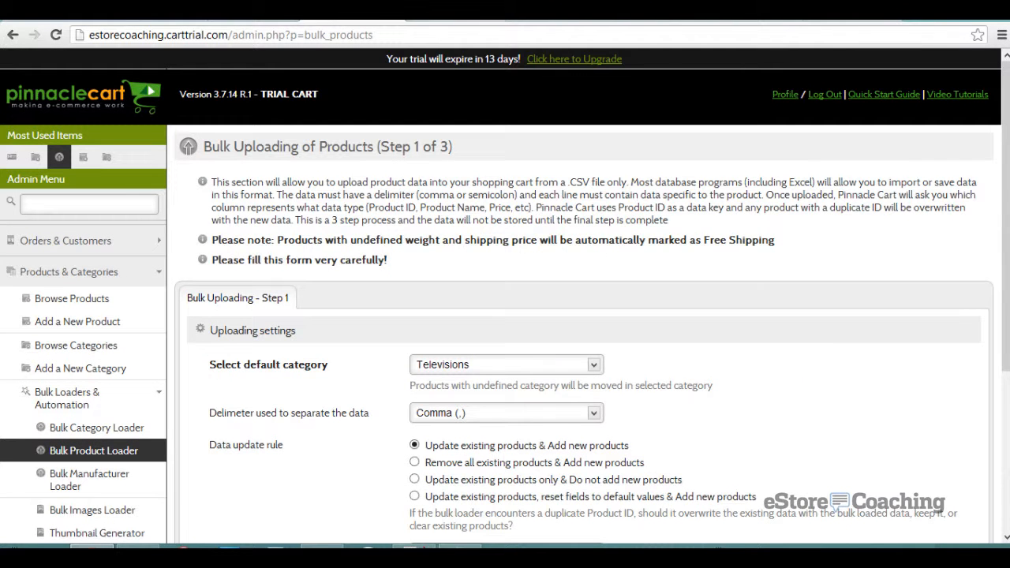
click(452, 16)
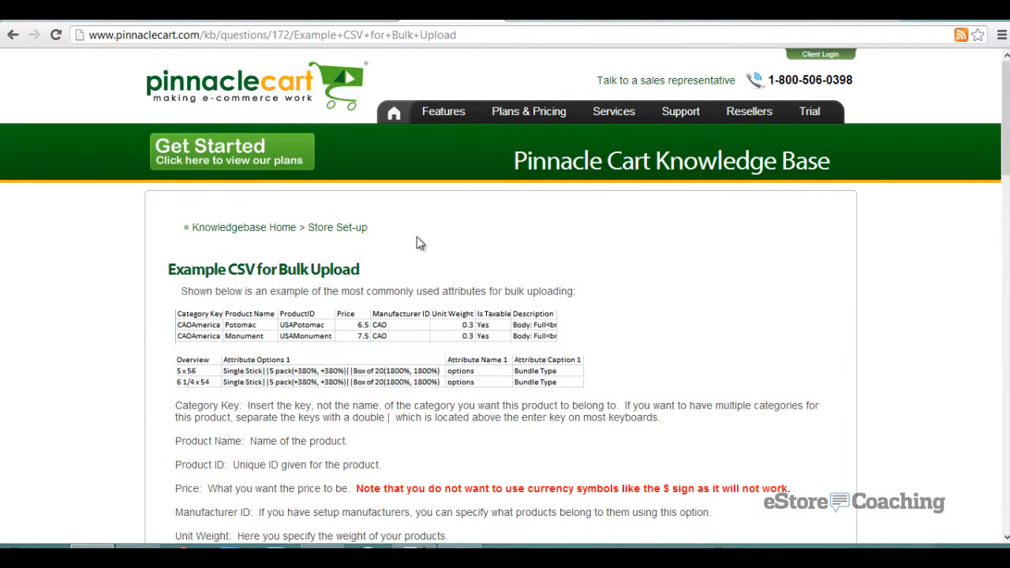
- Download the ProductTemplateUpload.csv attachment from the article and open it
scroll(419, 243, down, 3)
scroll(309, 242, up, 1)
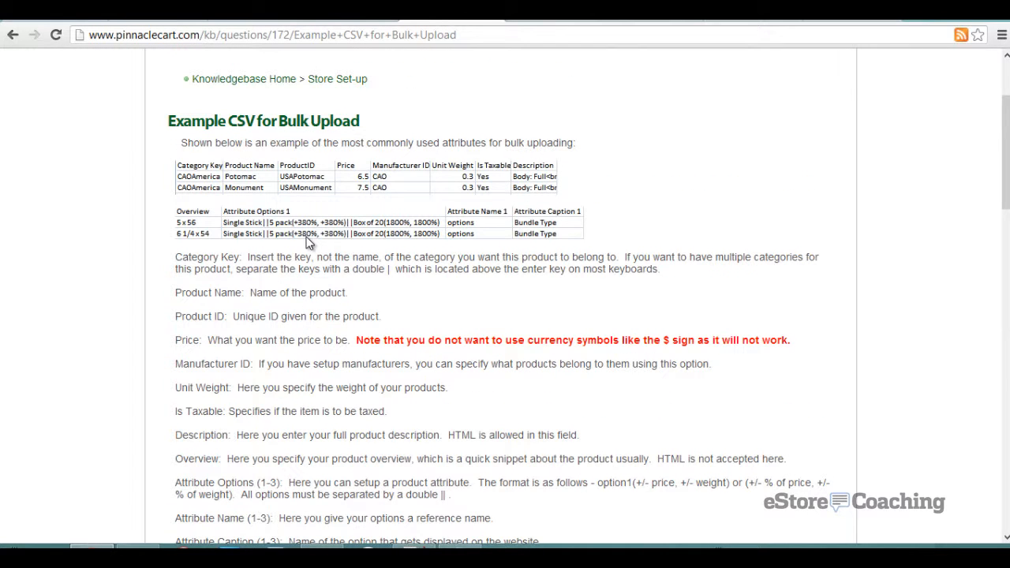
scroll(308, 243, down, 3)
scroll(273, 235, down, 3)
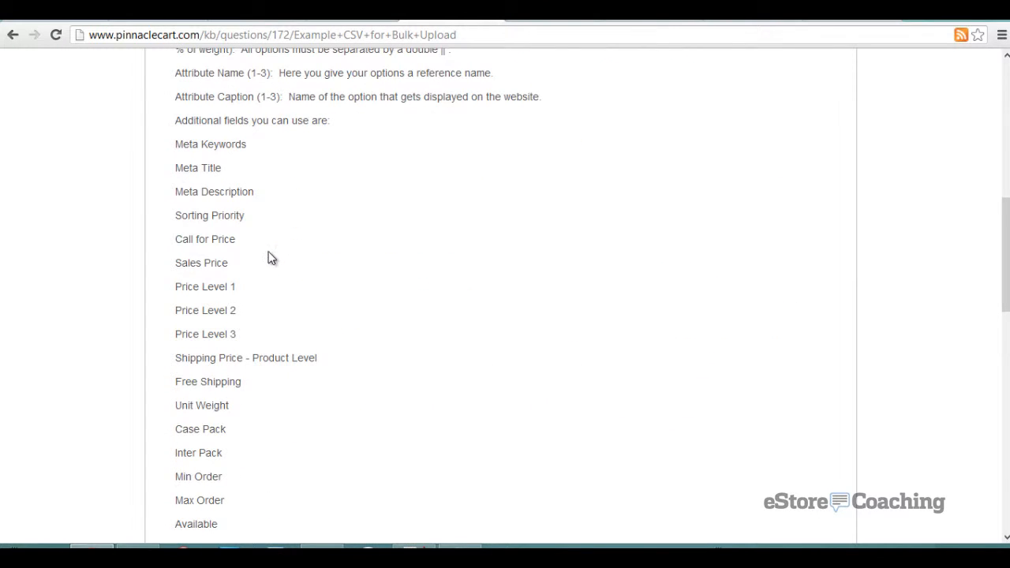
scroll(267, 282, down, 6)
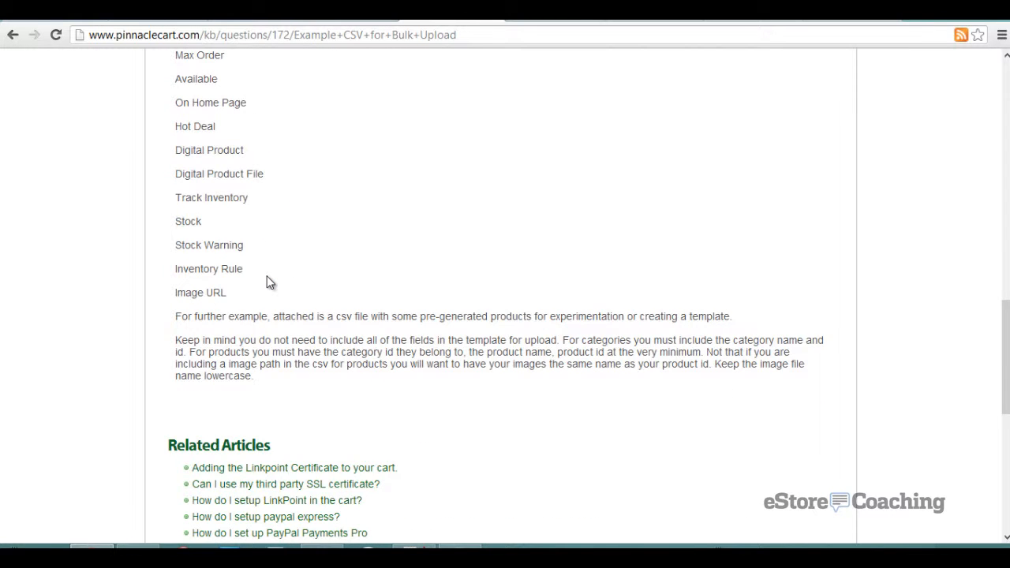
scroll(267, 296, down, 1)
scroll(375, 380, down, 1)
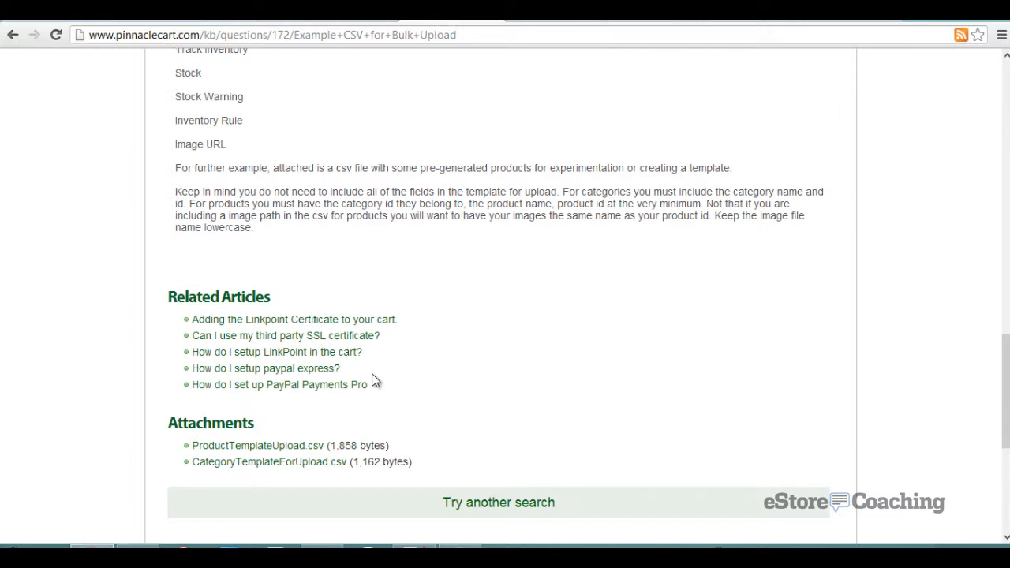
click(323, 447)
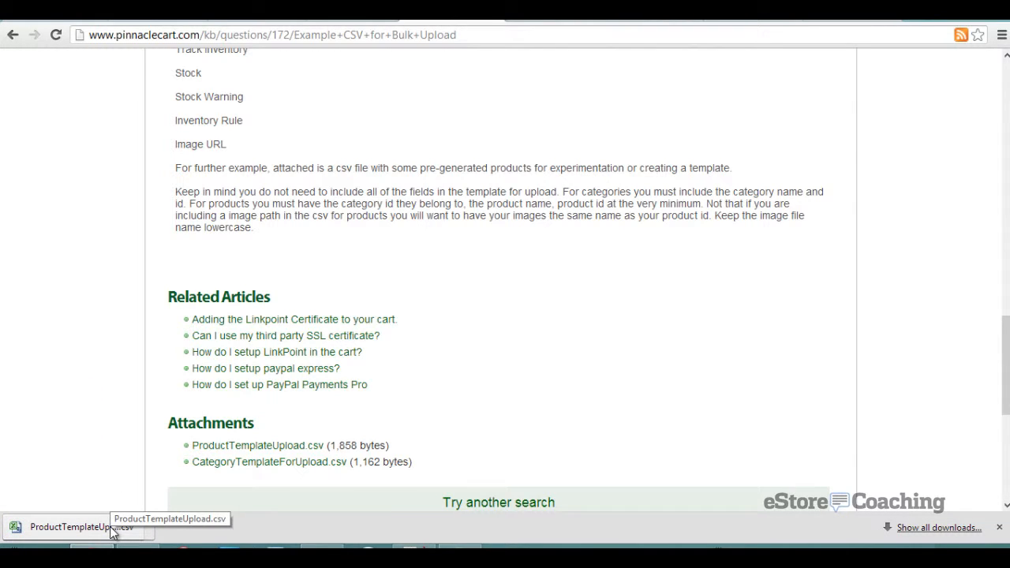
click(111, 530)
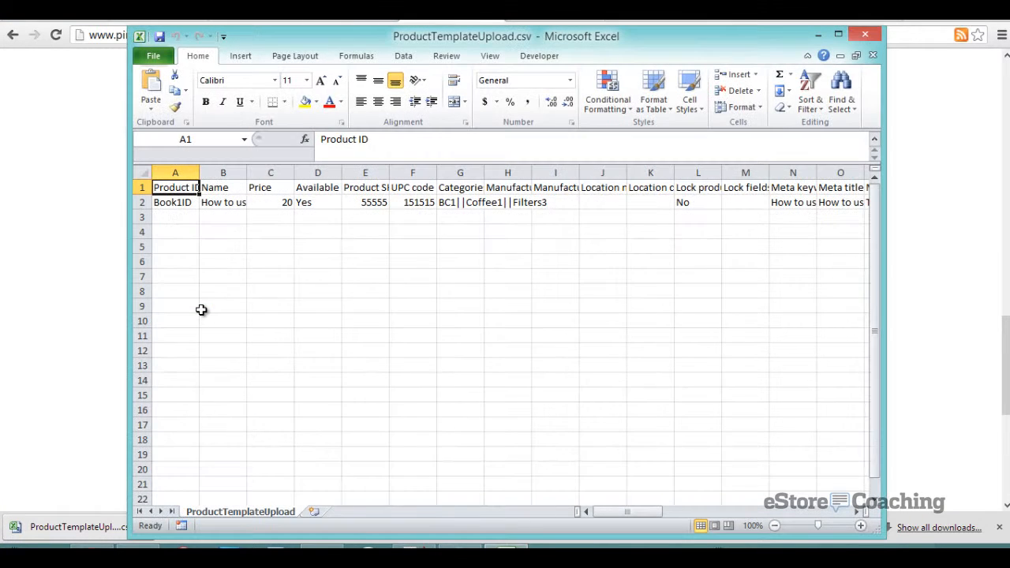
- Start row 3 with product ID 123, name NIKE Tshirt, price 55 and availability Yes
double_click(266, 38)
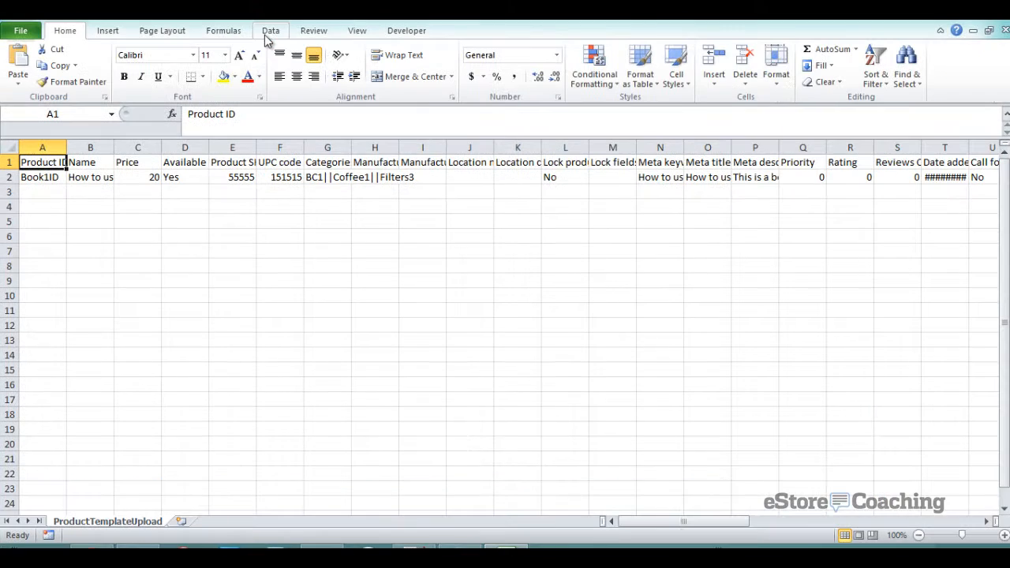
click(328, 162)
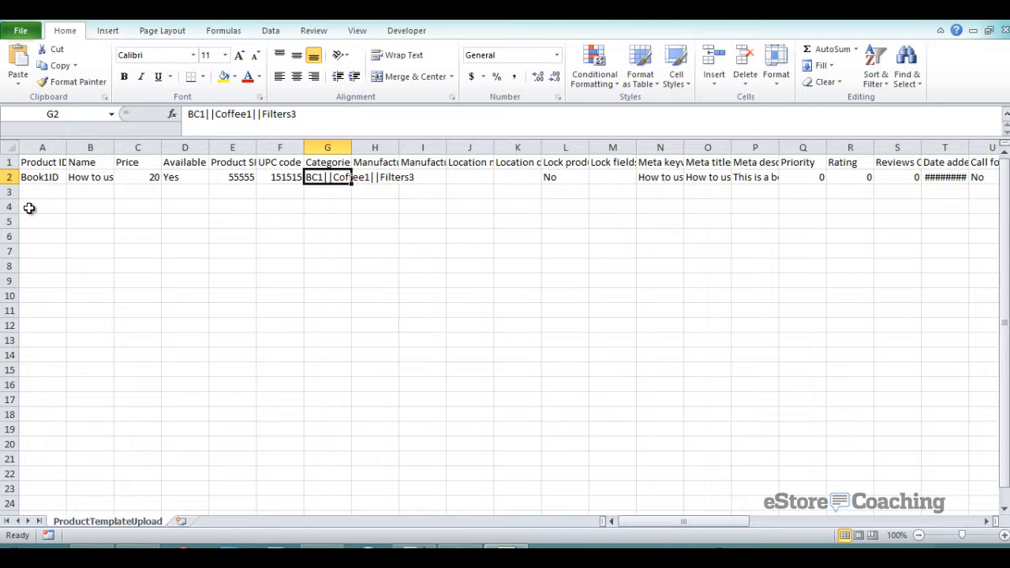
click(26, 194)
text(123)
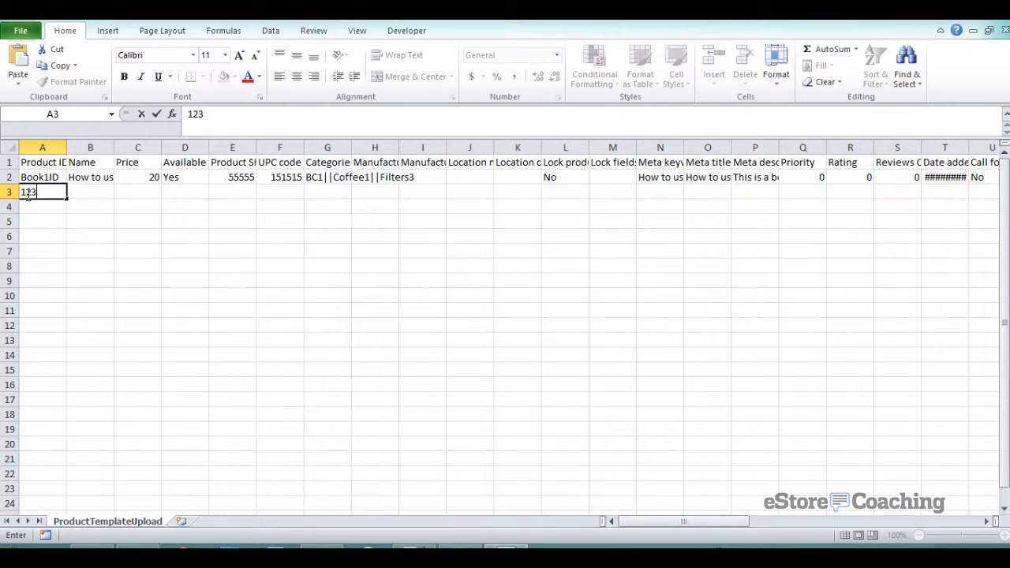
key(Tab)
text(NIKE)
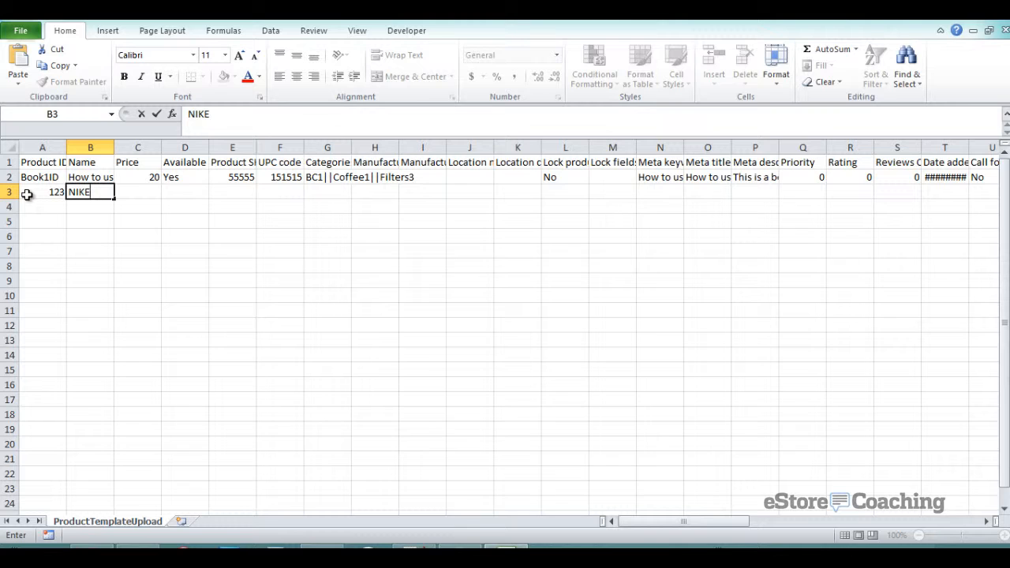
text( Tshirt)
key(BackSpace)
key(BackSpace)
key(BackSpace)
key(BackSpace)
text(hirt)
key(Tab)
text(55)
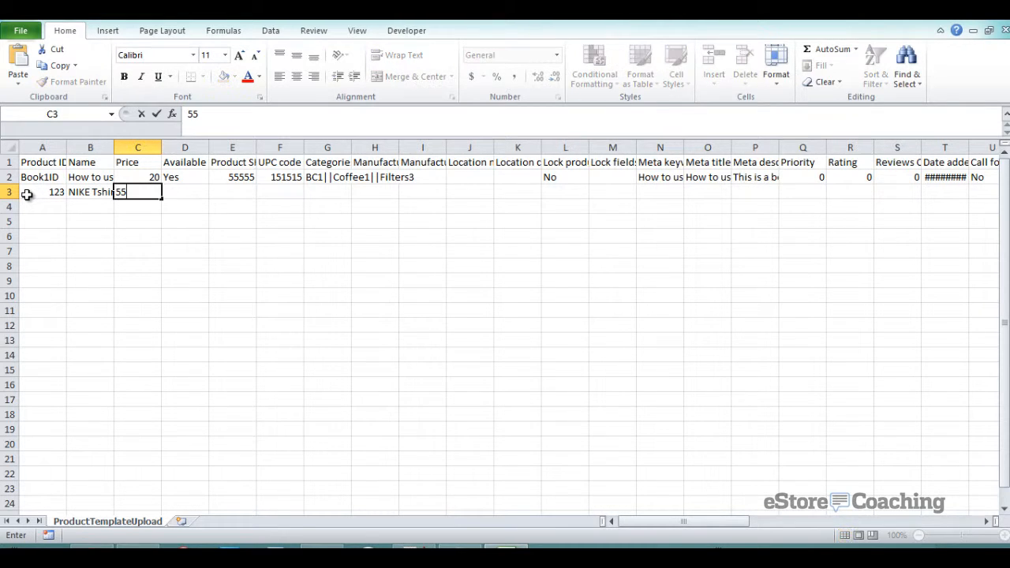
key(Tab)
text(Yes)
key(Tab)
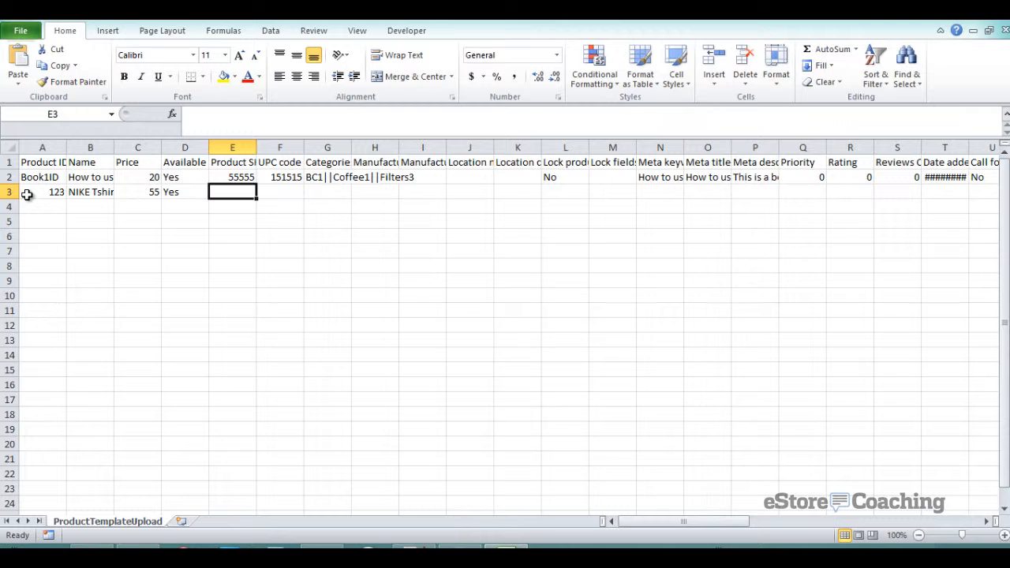
- Enter 11111 in column E, UPC 11112 and category Apparel|Tshirt
text(11111)
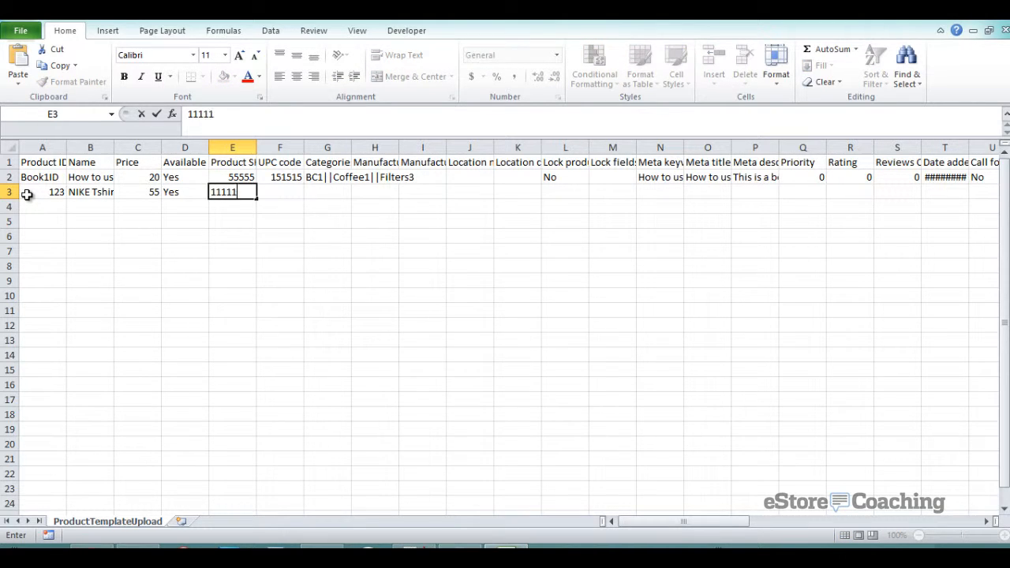
key(Tab)
text(11112)
key(Tab)
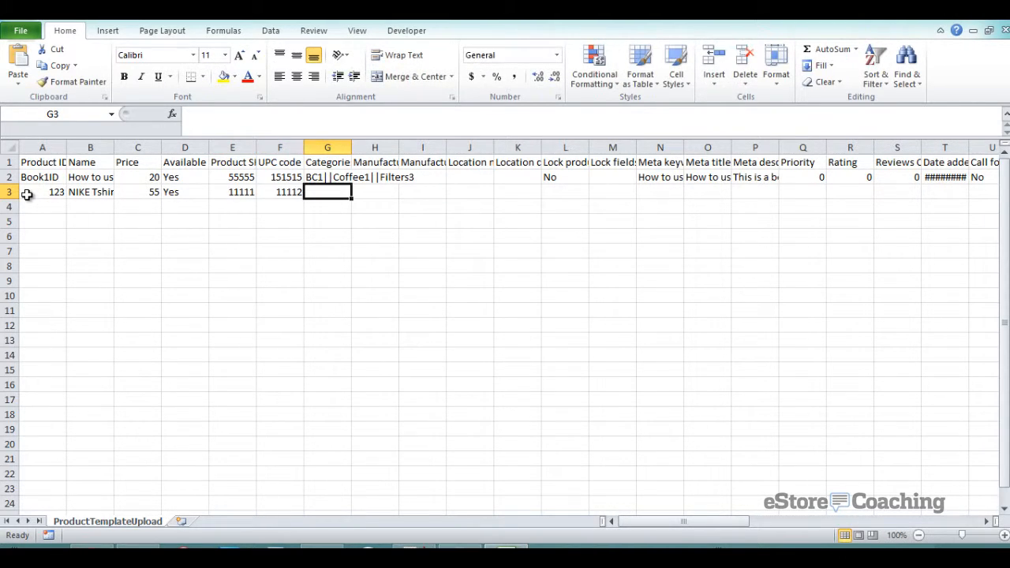
text(A)
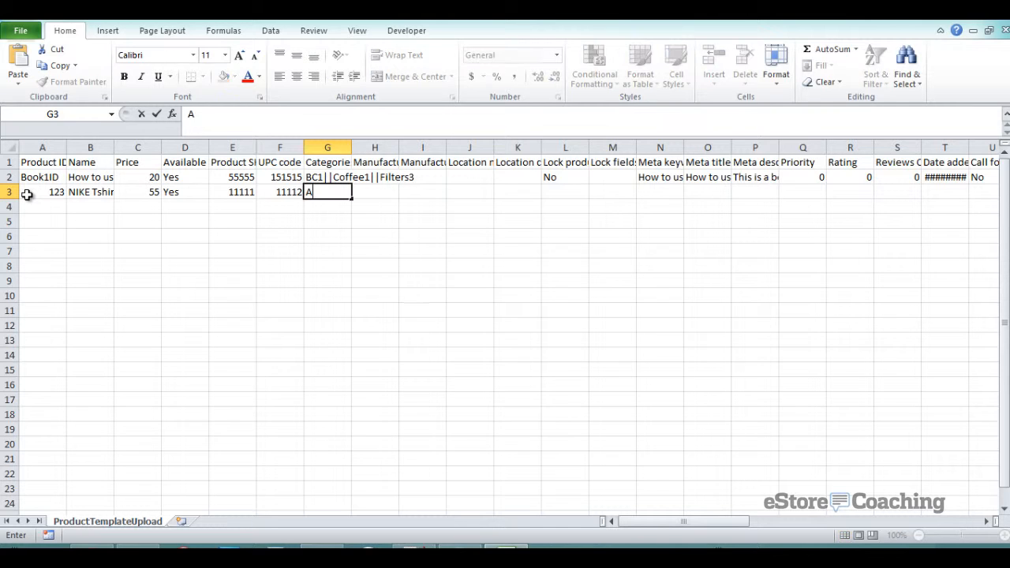
text(pparel|Tshirt)
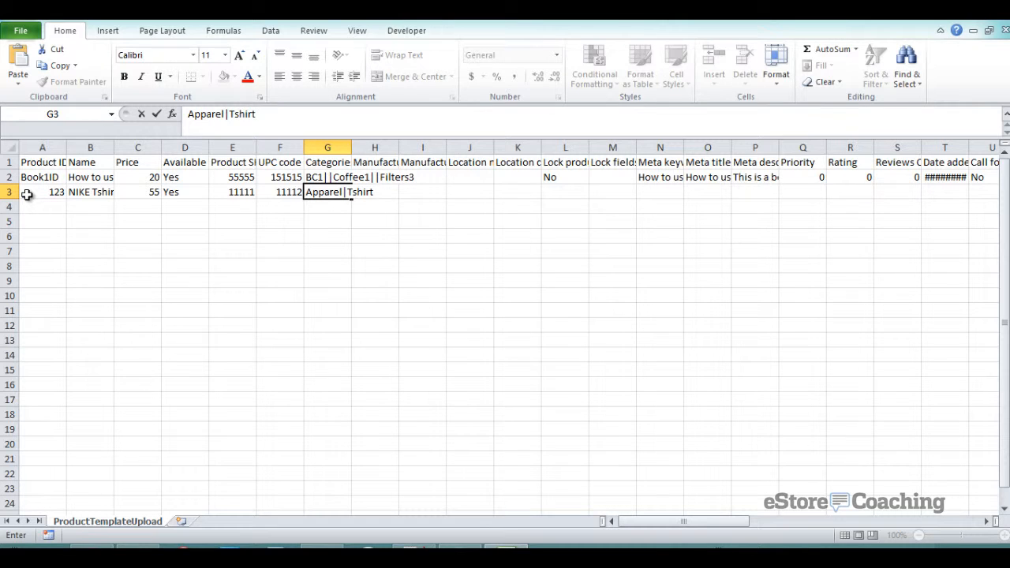
key(Tab)
key(Tab)
key(Tab)
key(Tab)
key(Tab)
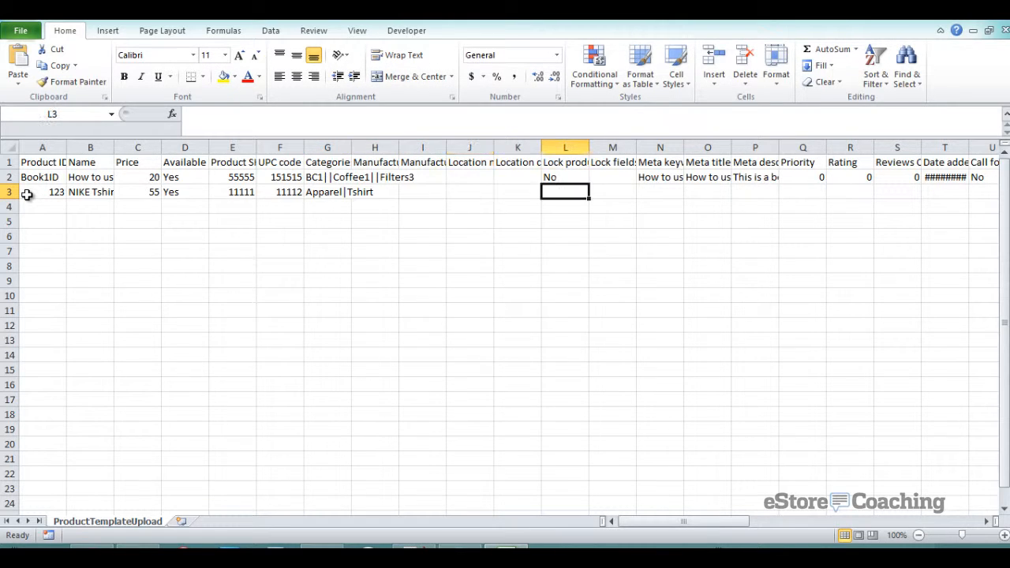
- Set Lock product to No and Priority, Rating and Reviews to 0
key(Up)
key(Up)
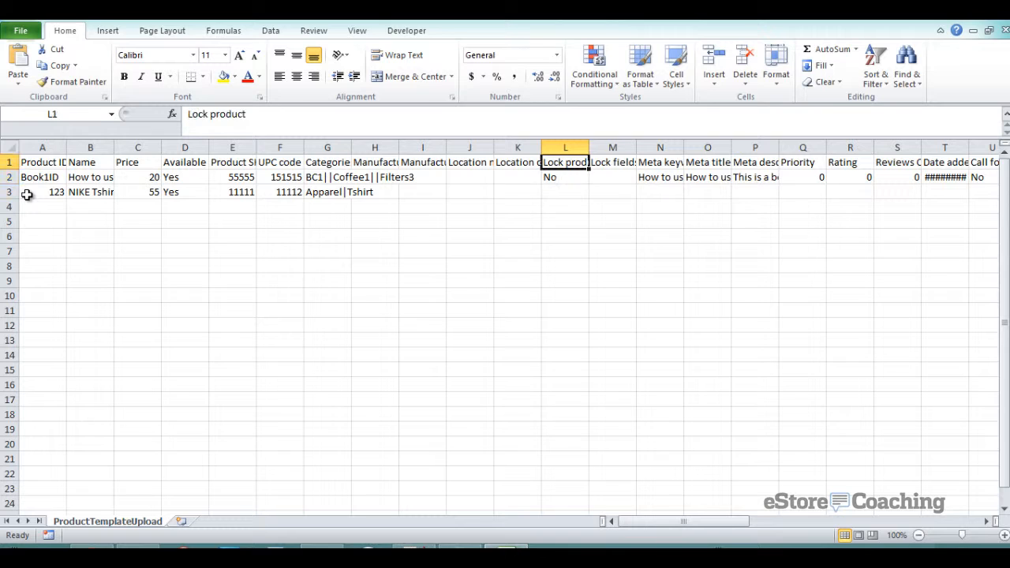
key(Down)
key(Down)
text(No)
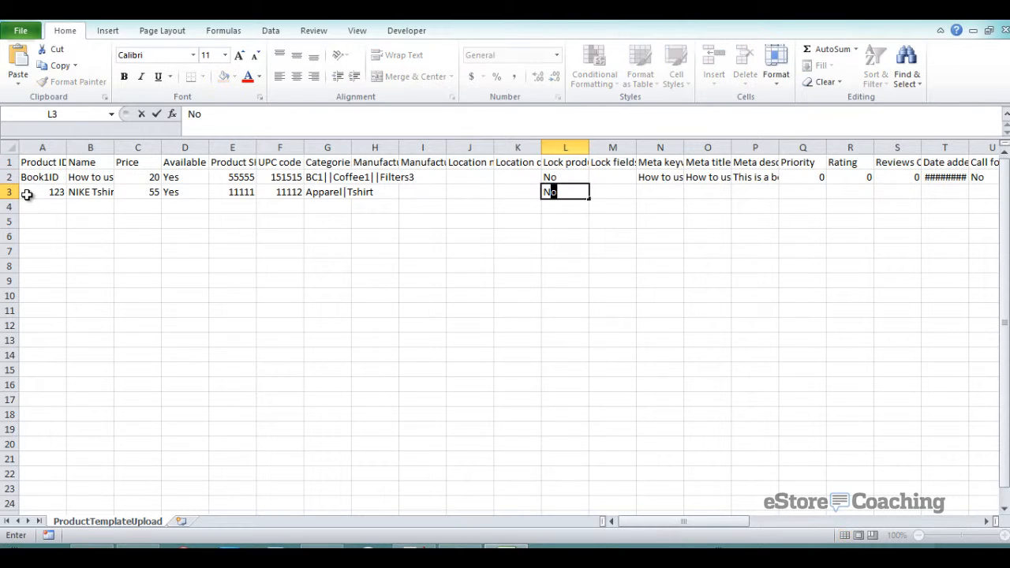
key(Tab)
key(Tab)
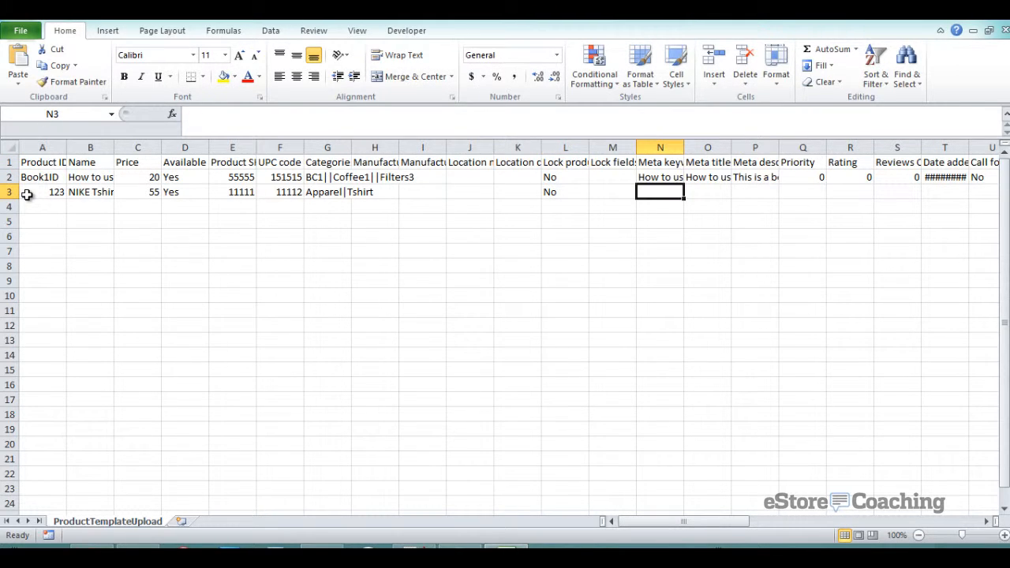
key(Tab)
key(Tab)
key(Tab)
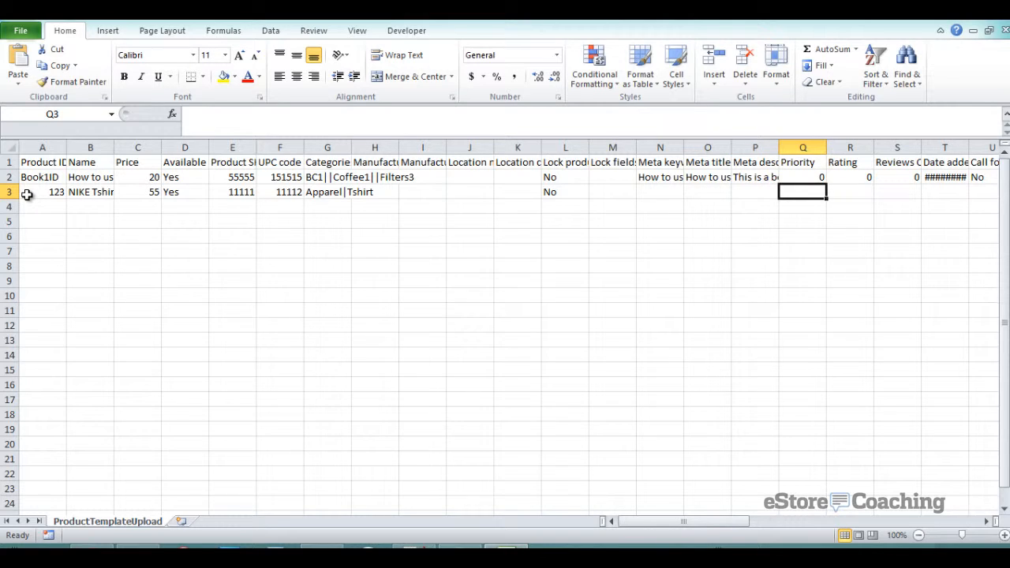
text(0)
key(Tab)
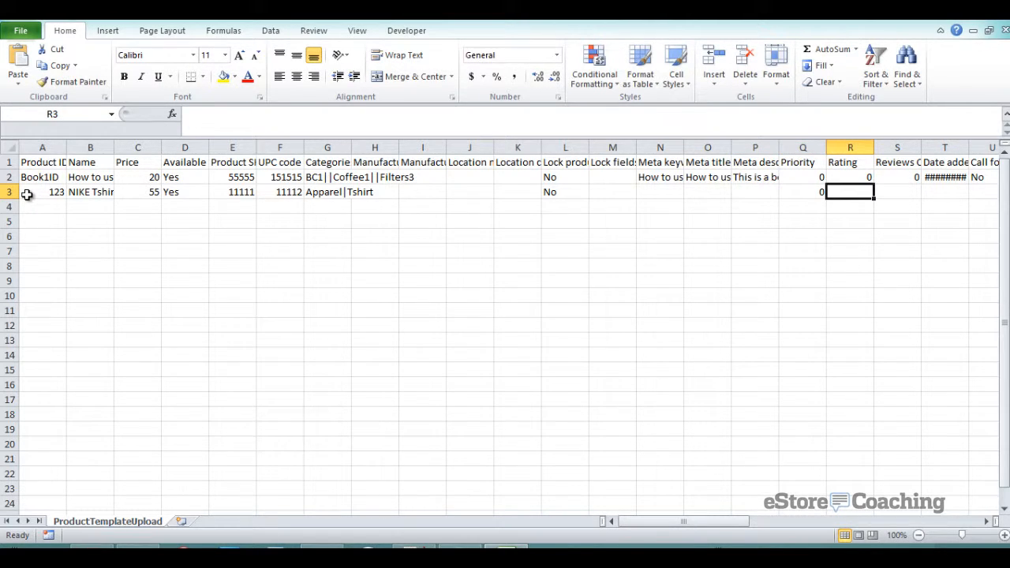
text(0)
key(Tab)
text(0)
key(Tab)
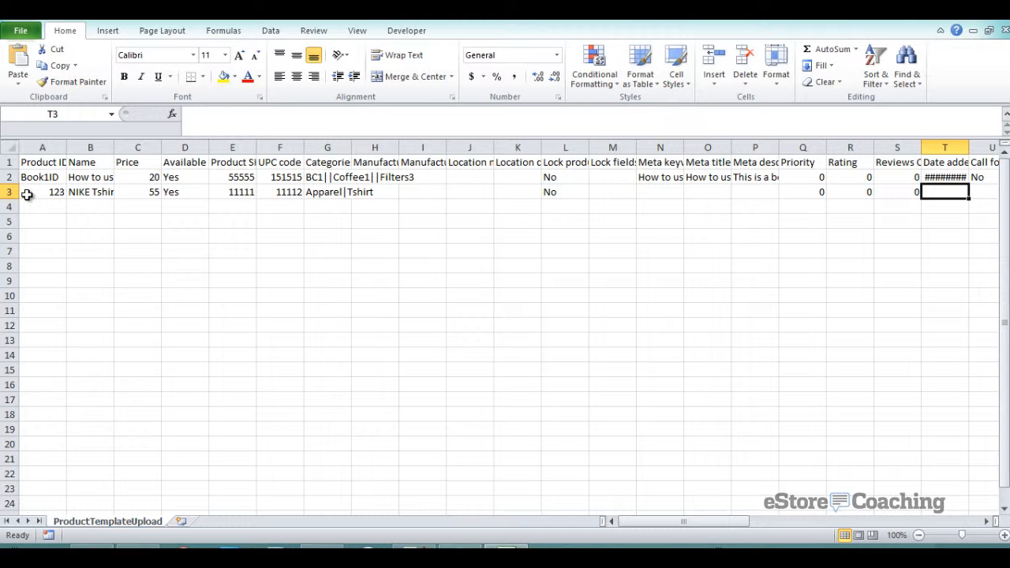
- Set the Tshirt row's Call for price to No and Is taxable to Yes
key(Tab)
key(Tab)
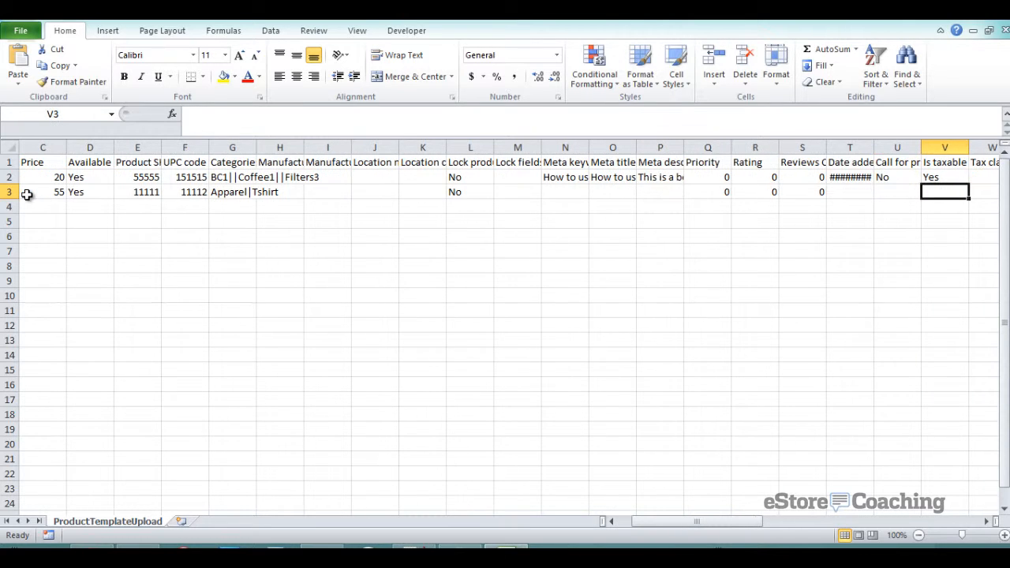
key(shift+Tab)
text(No)
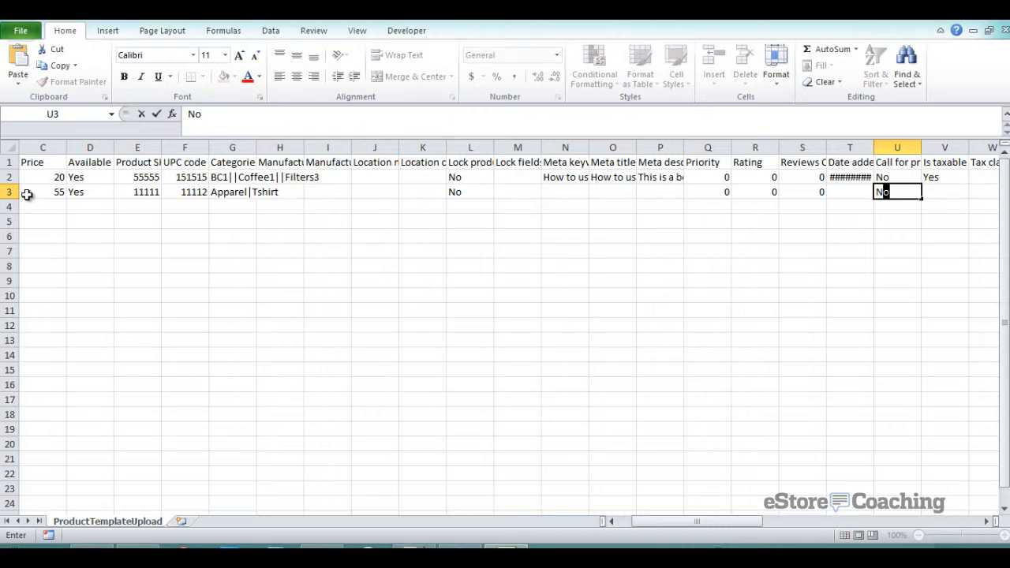
key(Tab)
text(Yes)
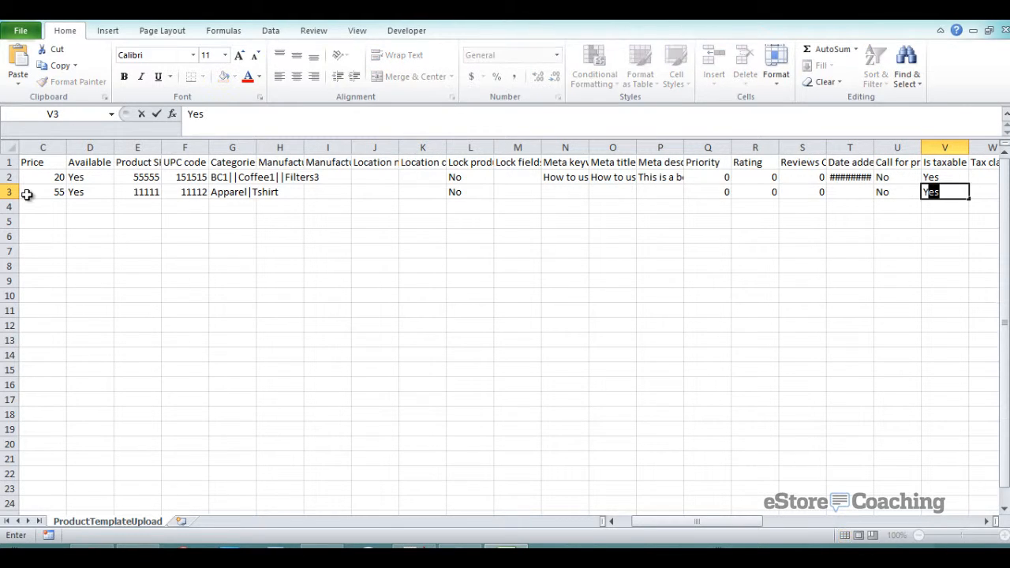
key(Tab)
key(Tab)
key(Tab)
key(Tab)
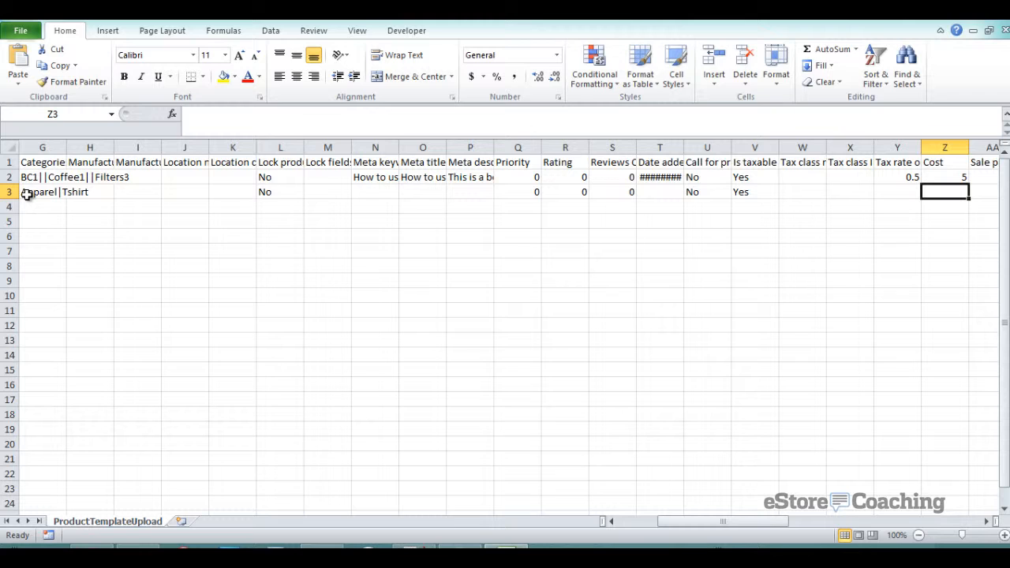
- Enter cost 6, sale price 44, and 0 for all three price levels
text(6)
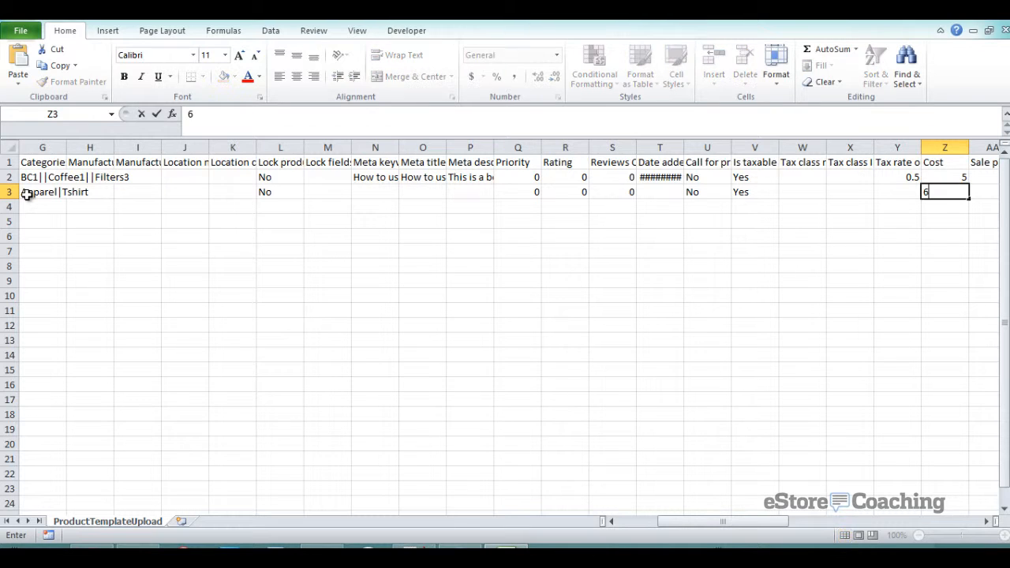
key(Tab)
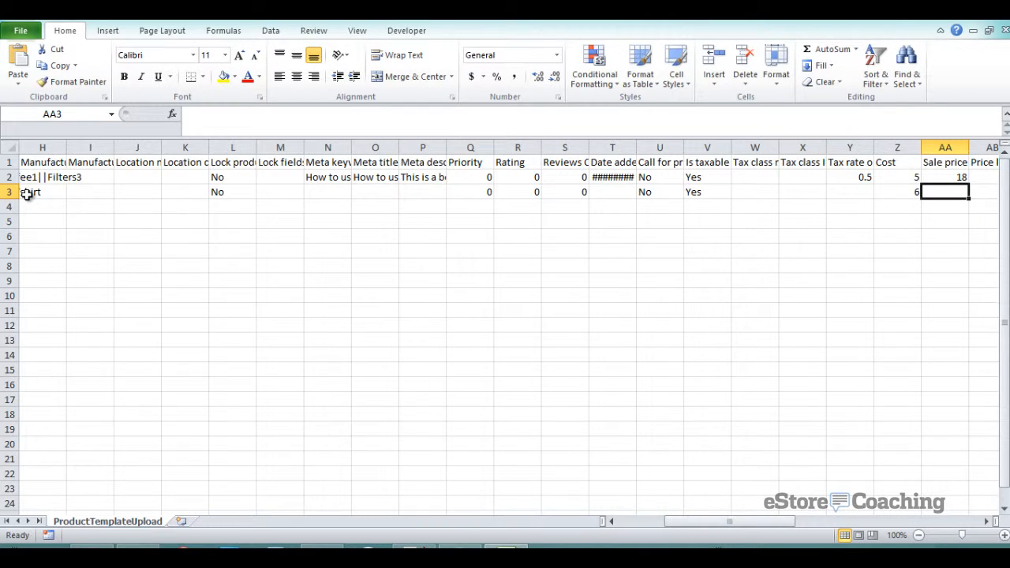
text(44)
key(Tab)
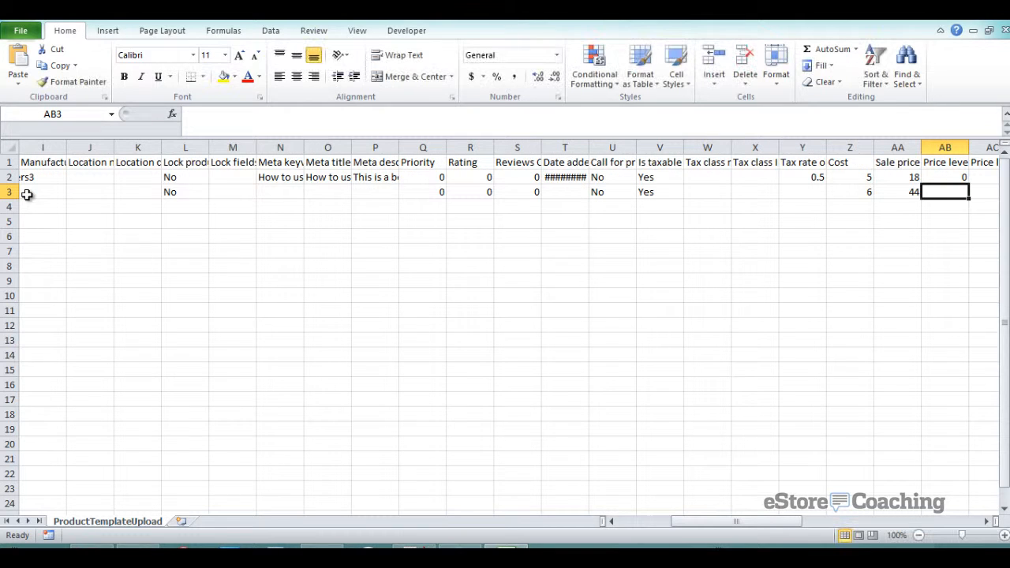
text(0)
key(Tab)
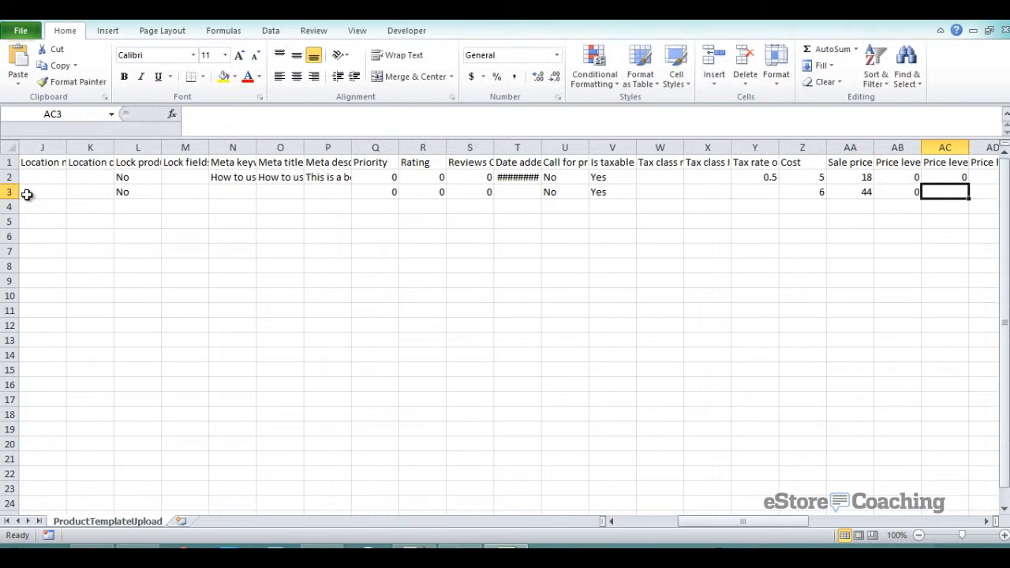
text(0)
key(Tab)
text(0)
key(Tab)
key(Tab)
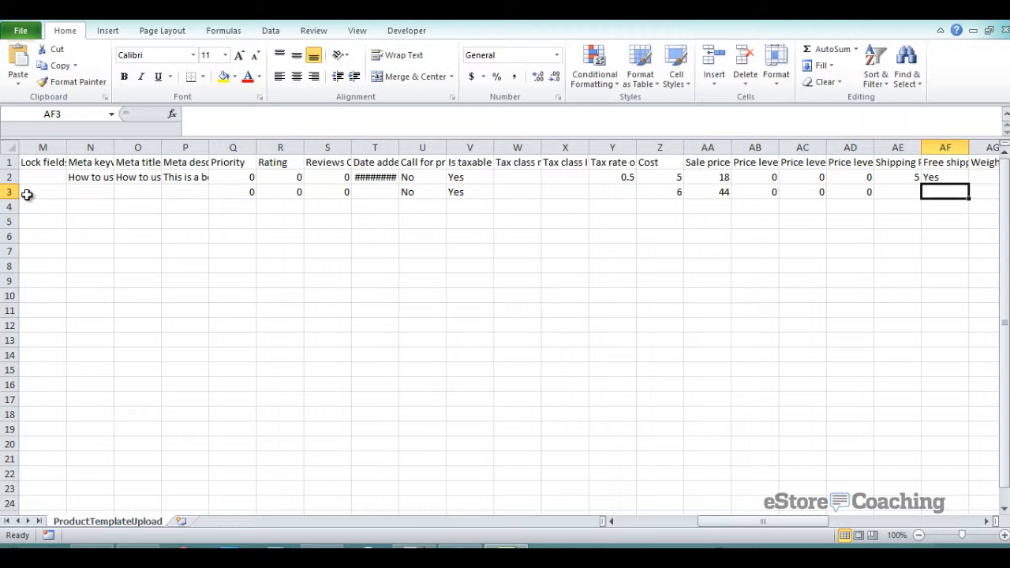
- Leave shipping price empty and set the Tshirt's weight to 4
key(shift+Tab)
key(Up)
key(Up)
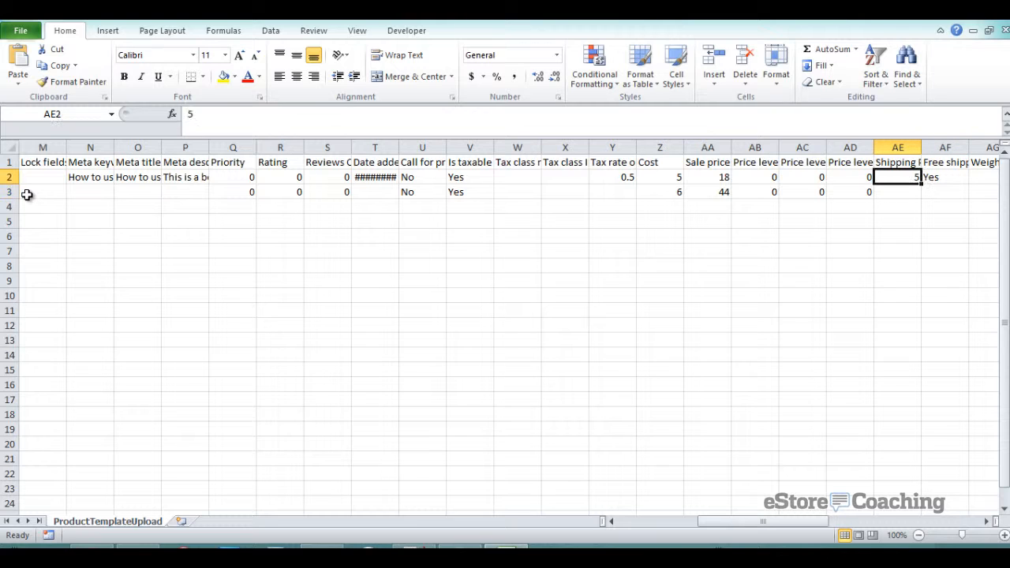
key(Down)
key(Down)
key(Tab)
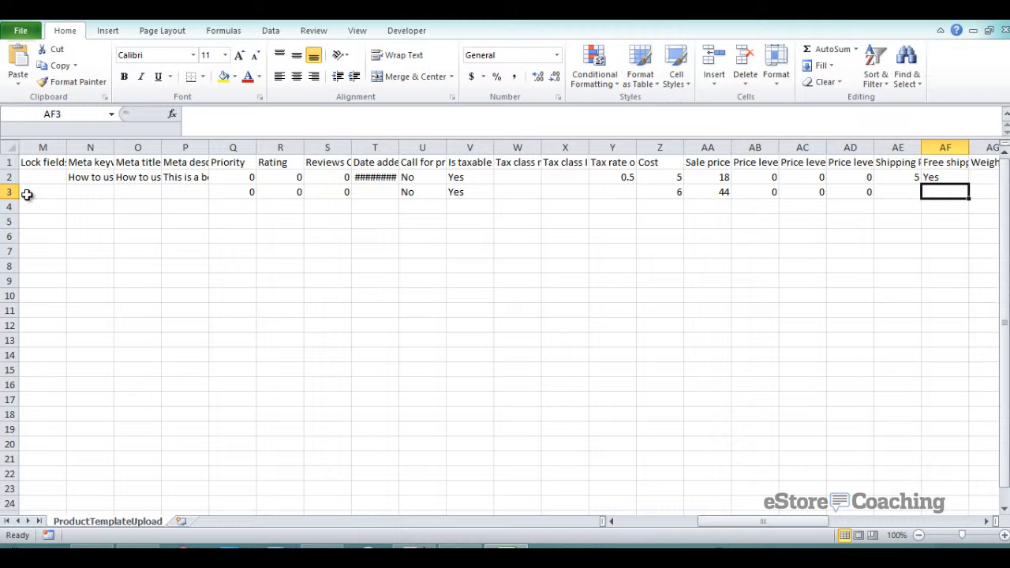
key(Tab)
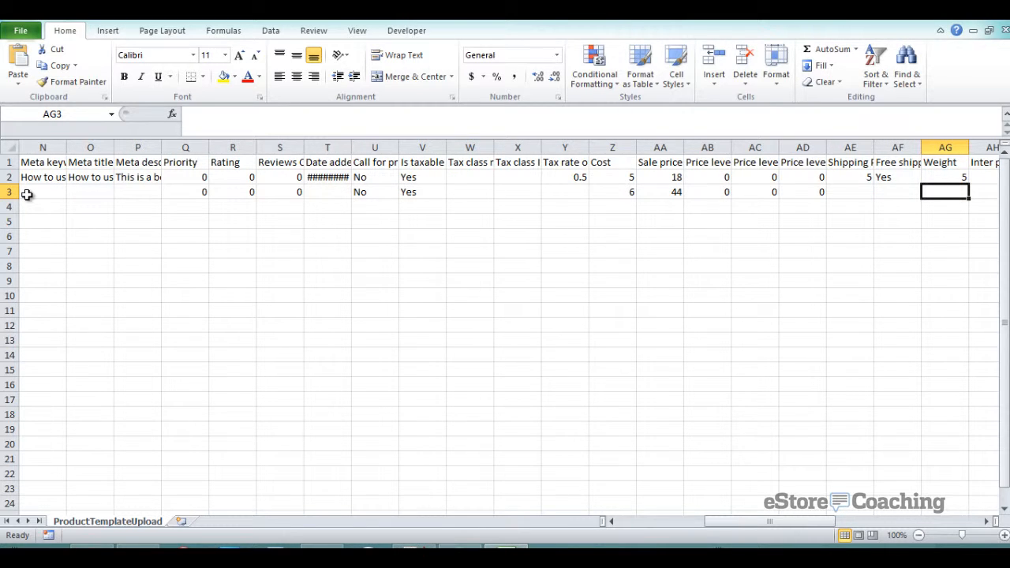
text(4)
key(Tab)
key(Tab)
key(Tab)
key(Tab)
key(Tab)
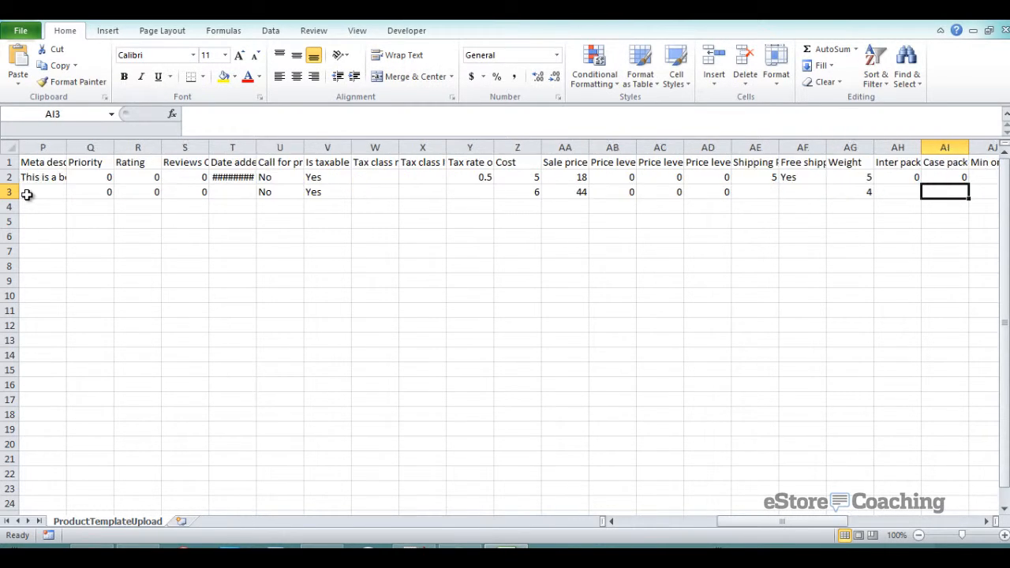
key(Tab)
key(Tab)
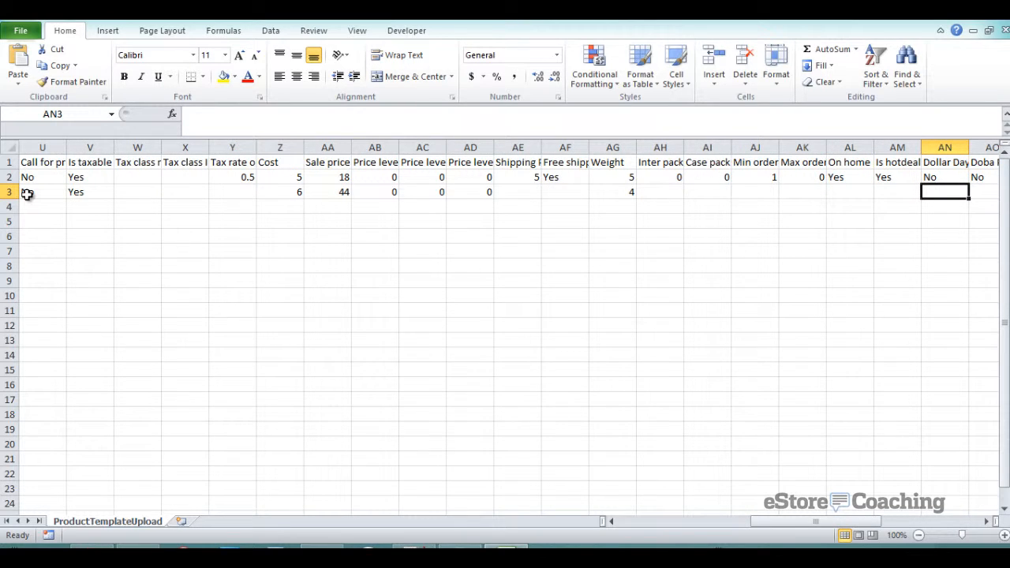
- Enter 'Some tshirt description' as the Tshirt row's description
key(shift+Tab)
key(Tab)
key(Tab)
key(Tab)
key(Tab)
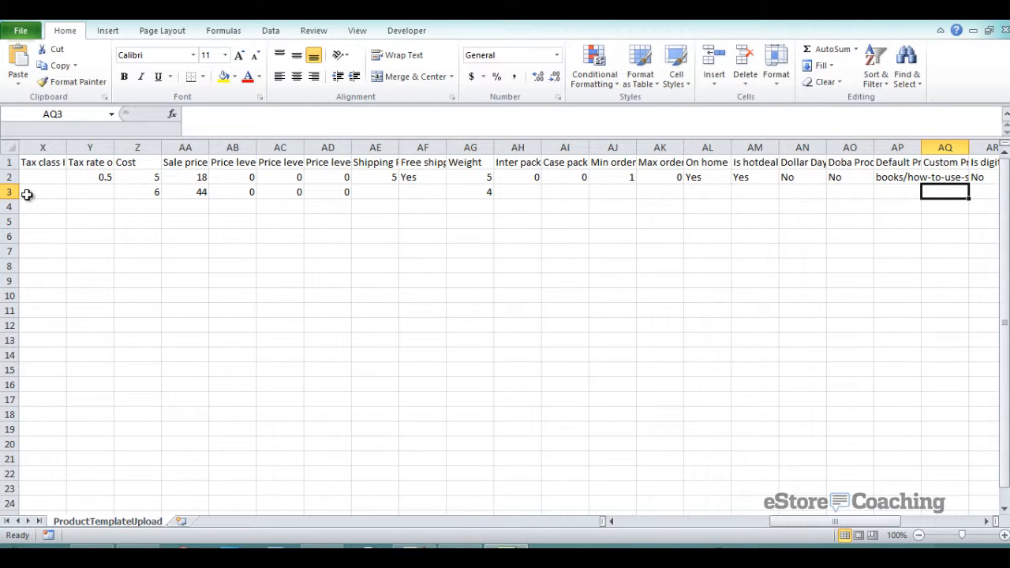
key(Tab)
key(Tab)
key(Tab)
key(Tab)
key(Tab)
key(Tab)
key(Tab)
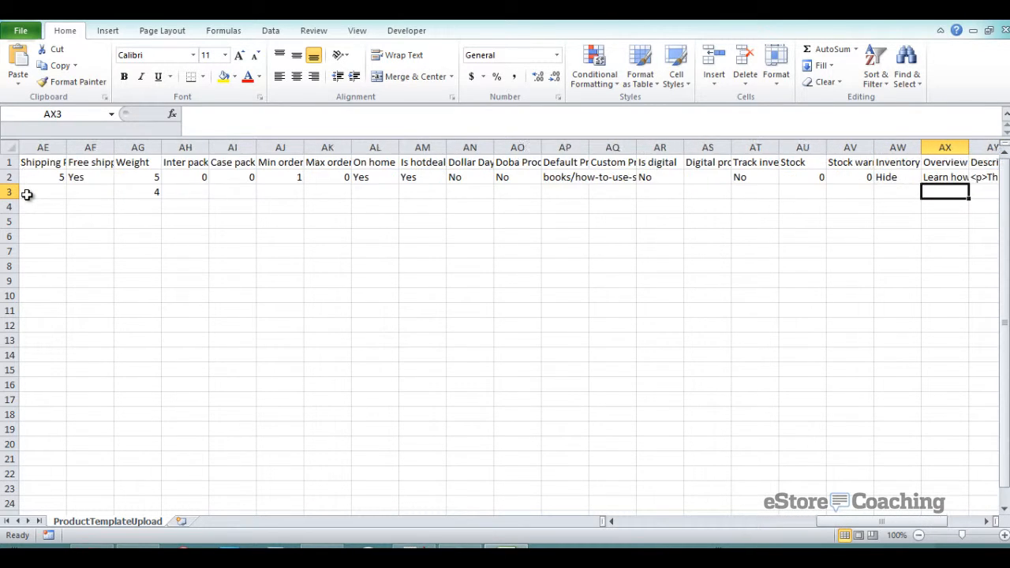
key(Tab)
key(Tab)
key(Tab)
key(Tab)
key(Tab)
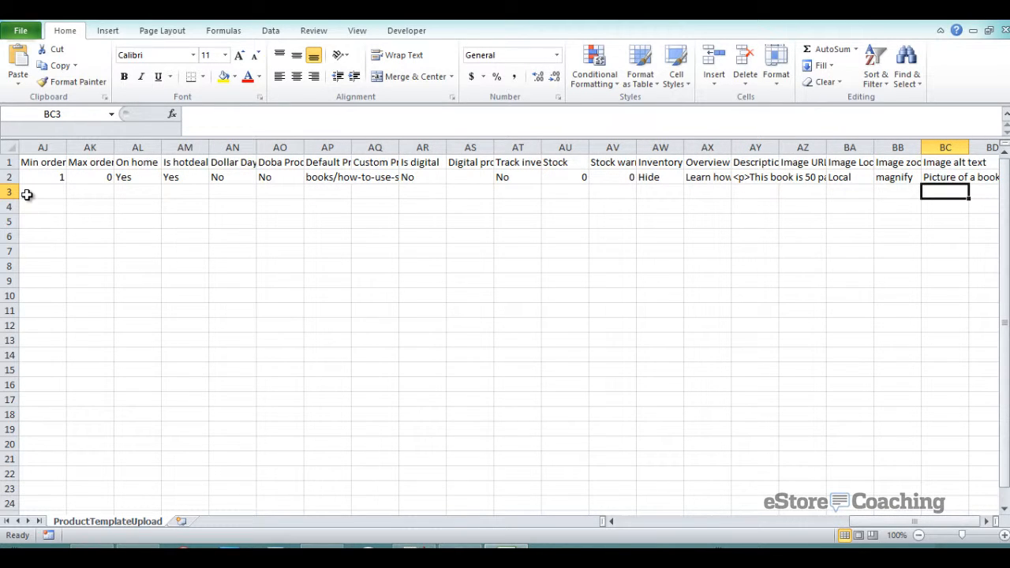
click(764, 193)
text(Some)
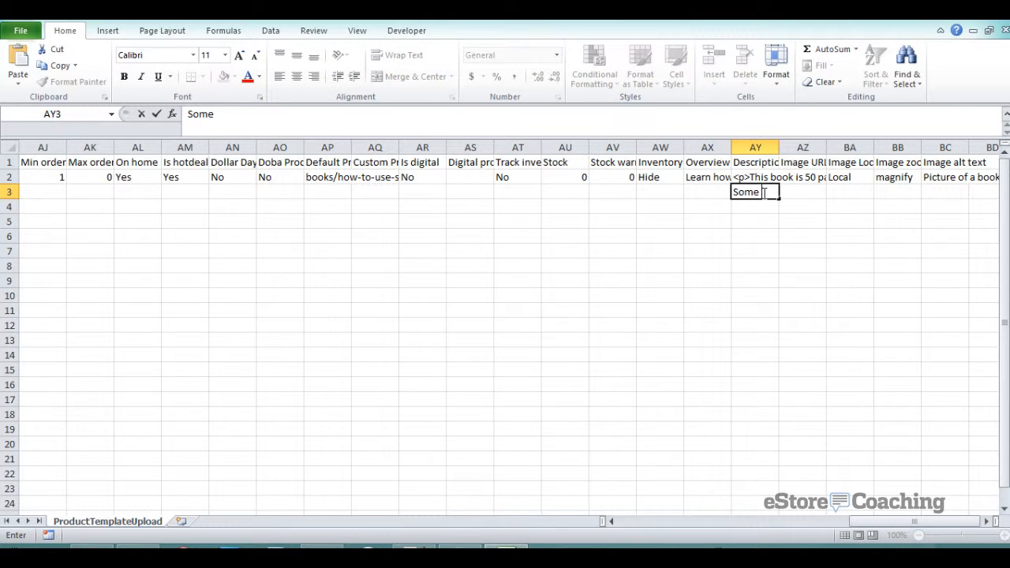
text( tshirt description)
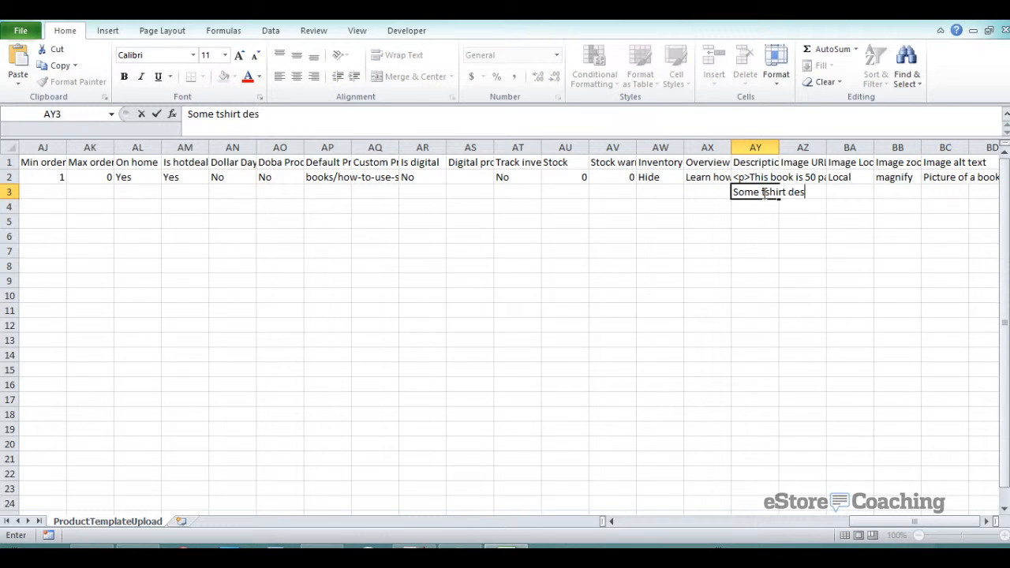
key(Tab)
key(Tab)
key(Tab)
key(Tab)
key(Tab)
key(Tab)
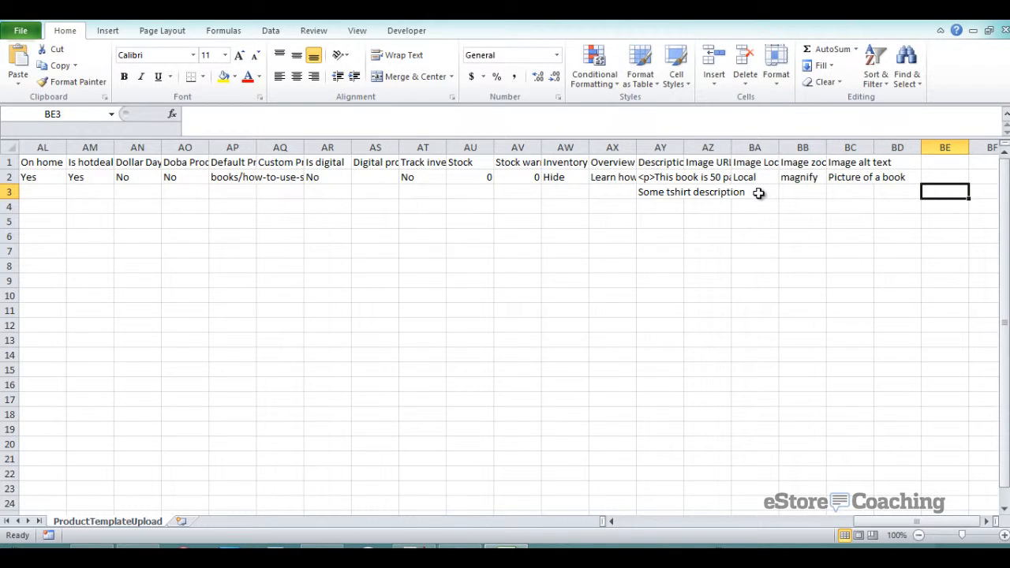
- Save ProductTemplateUpload.csv, keeping it in CSV format
key(ctrl+s)
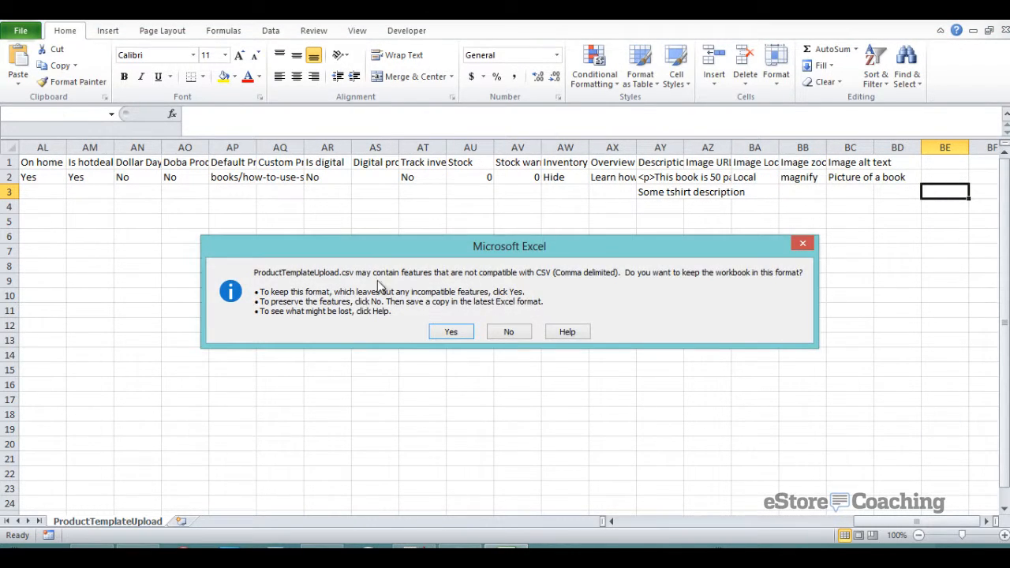
click(440, 337)
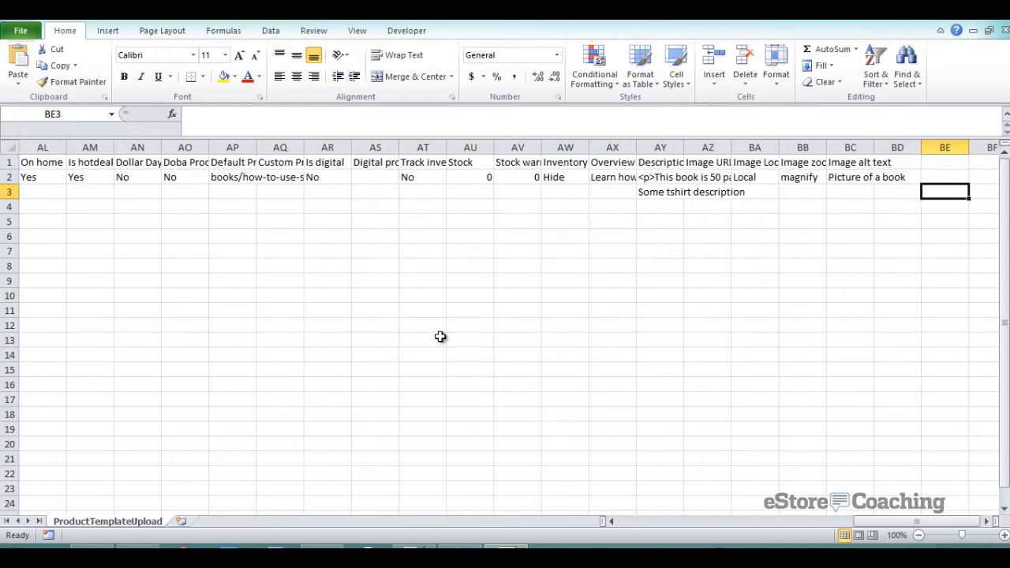
key(alt+Tab)
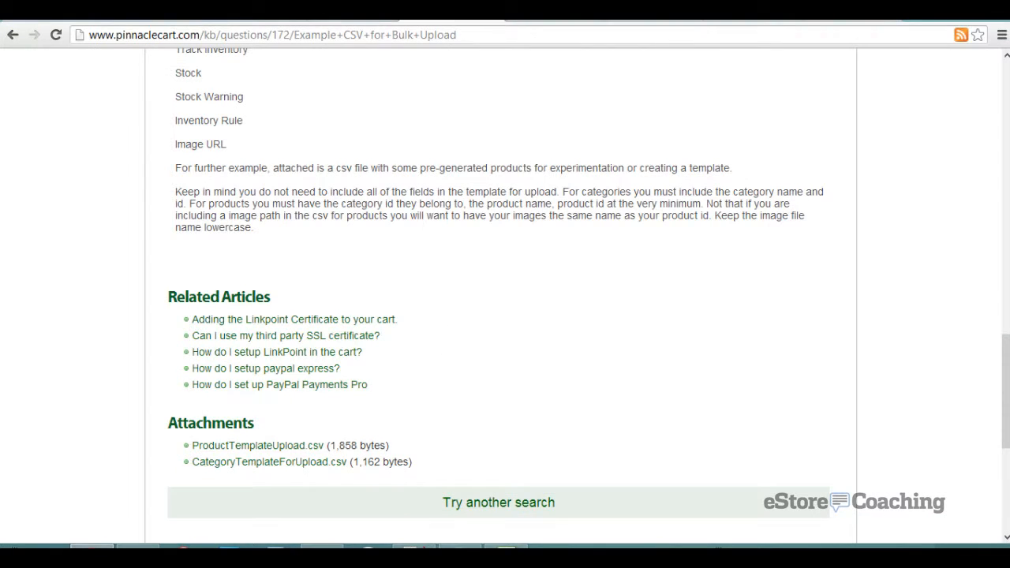
- Set the bulk loader's default category to Apparel, with uploaded products available for sale
click(339, 13)
scroll(372, 302, down, 3)
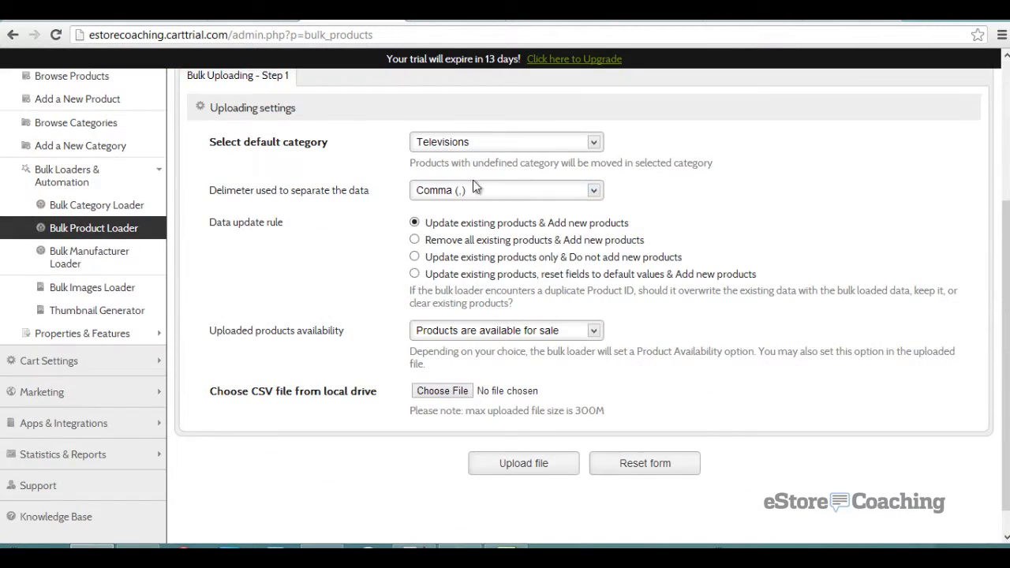
click(472, 143)
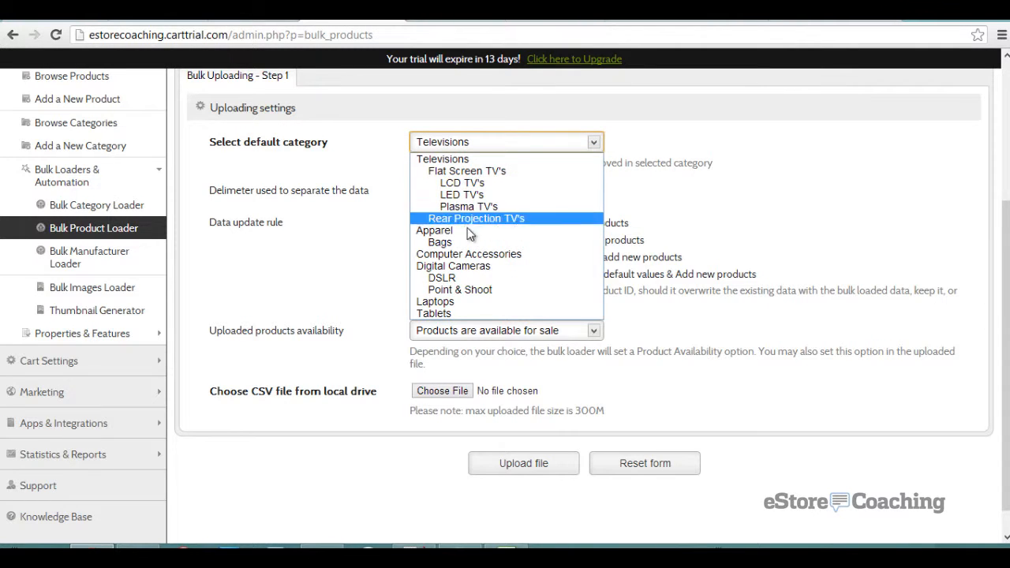
click(467, 230)
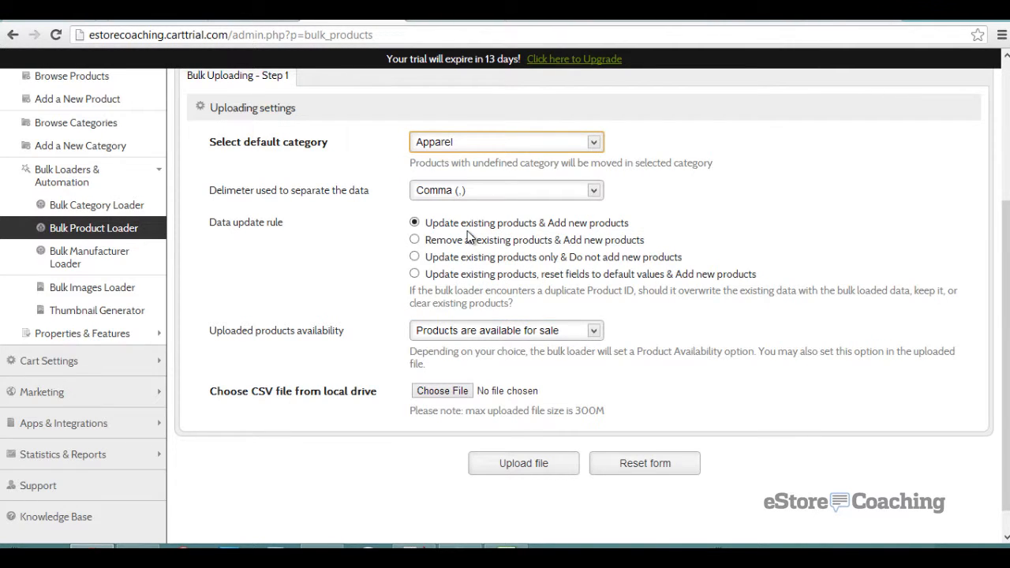
click(483, 337)
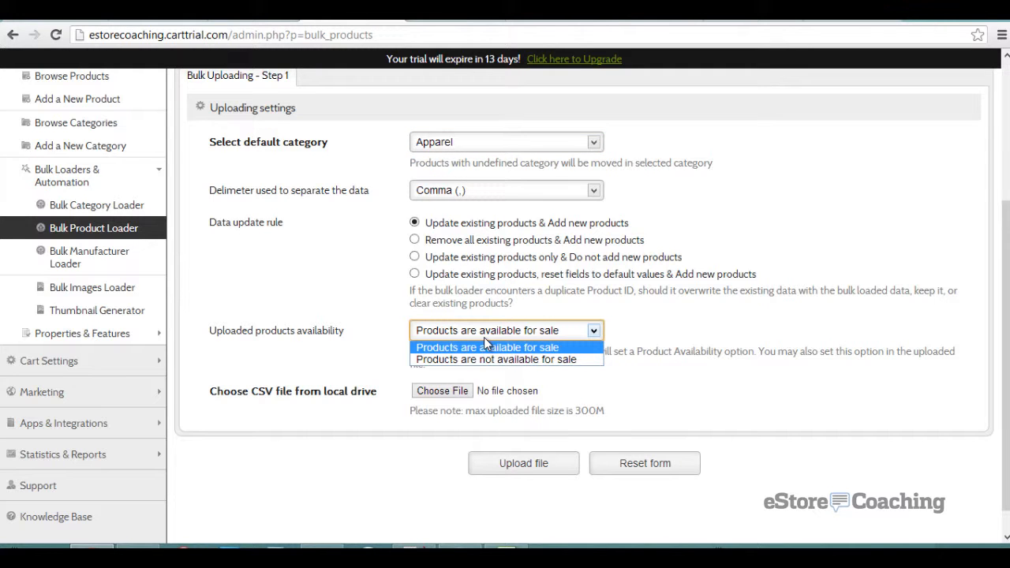
click(459, 392)
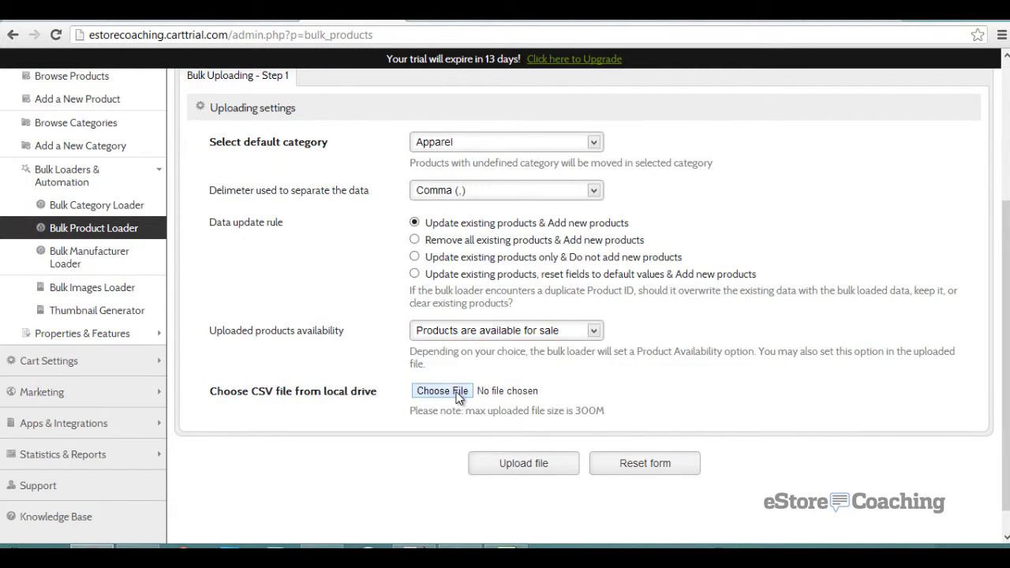
- Choose ProductTemplateUpload.csv and upload it
click(285, 463)
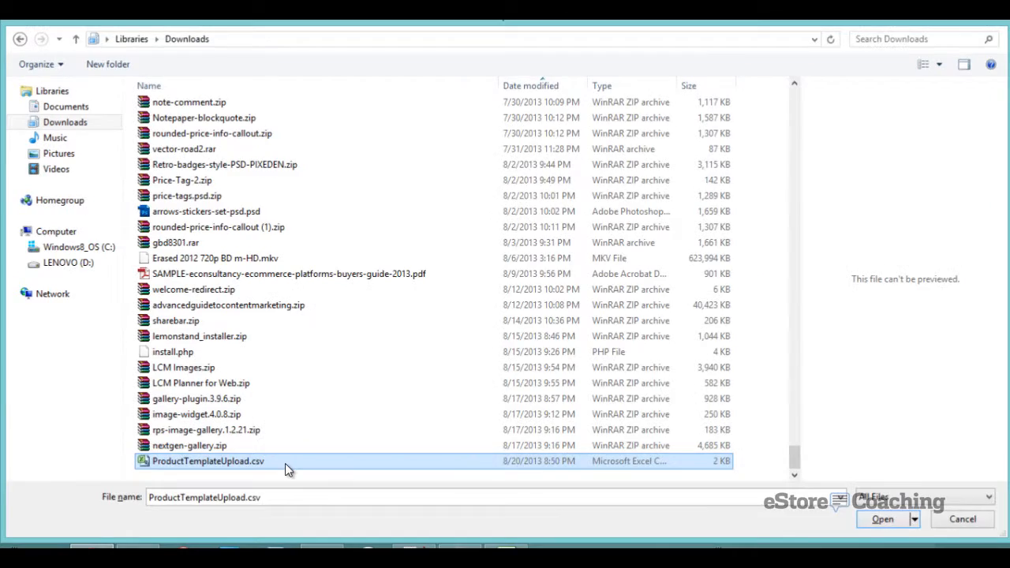
double_click(285, 463)
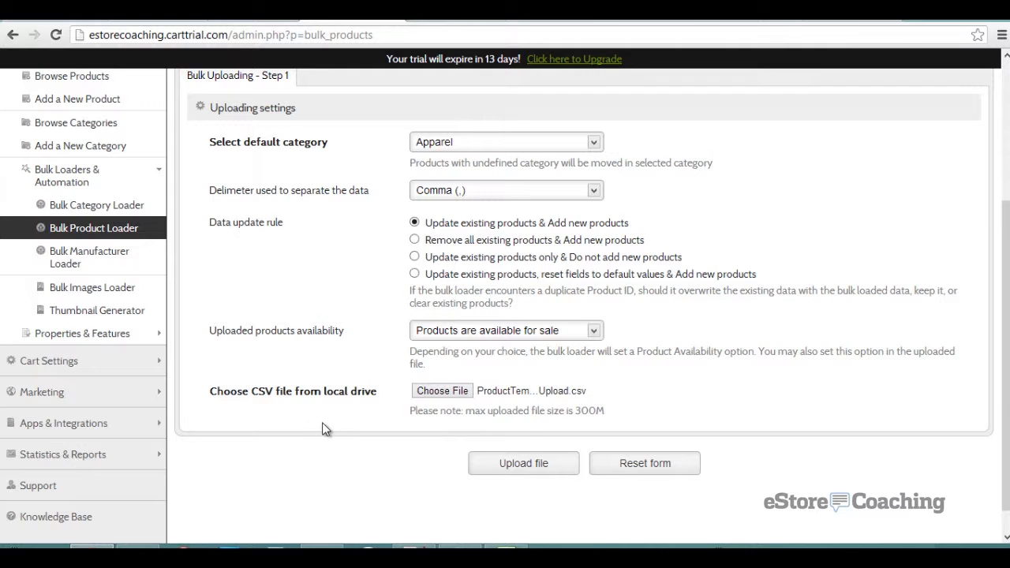
click(498, 463)
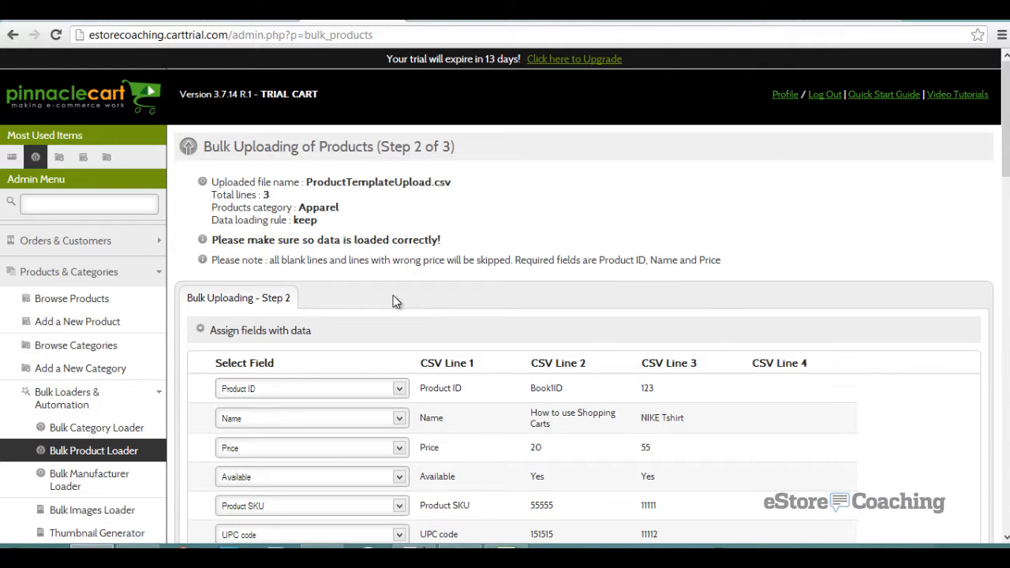
scroll(395, 300, down, 1)
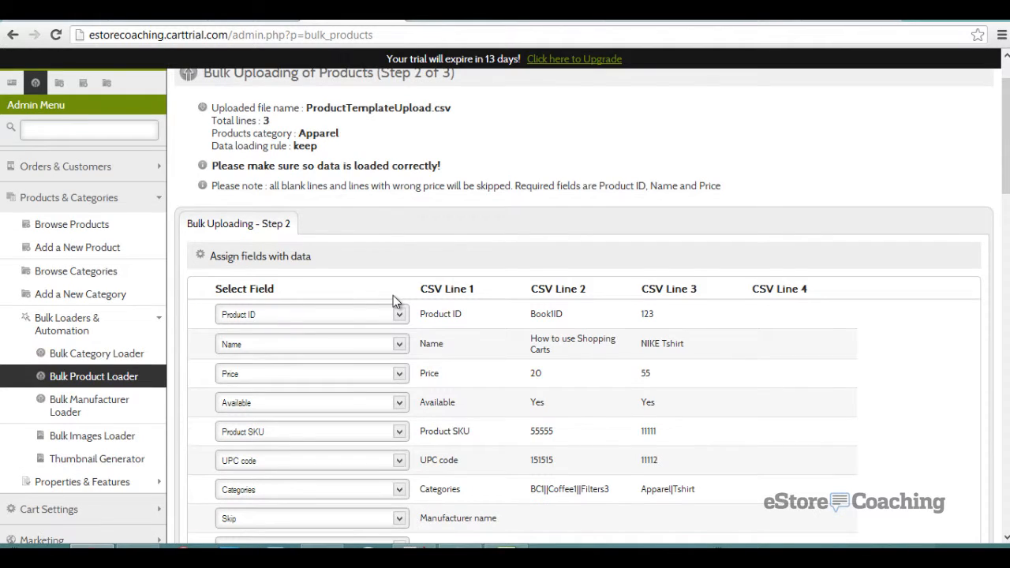
scroll(393, 295, down, 1)
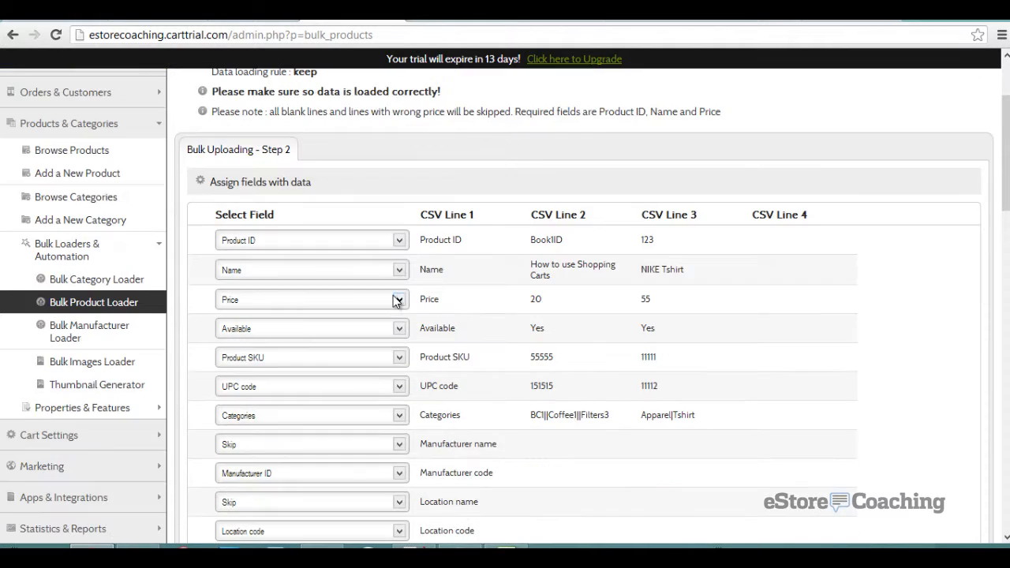
click(395, 245)
click(392, 241)
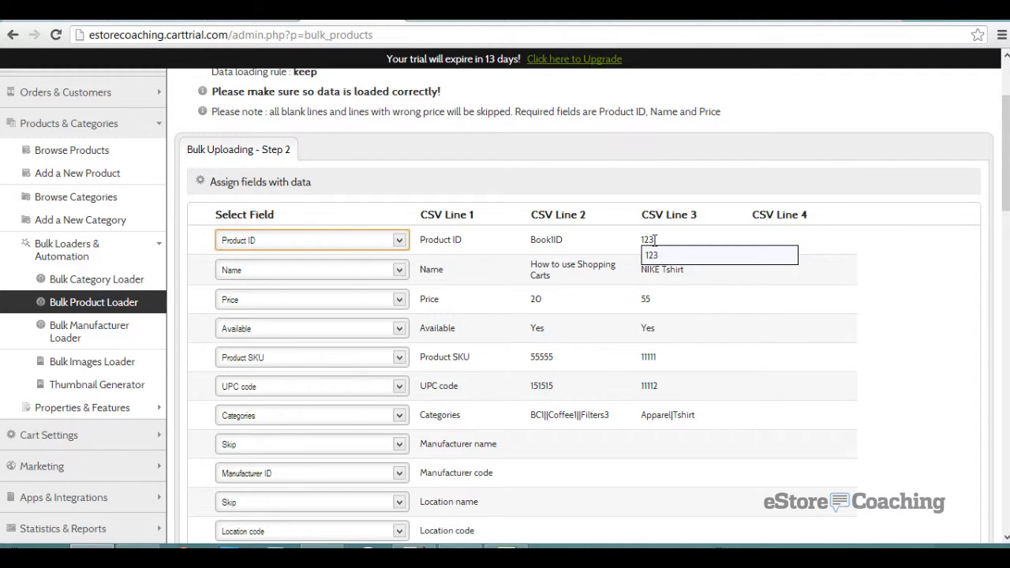
scroll(722, 356, down, 1)
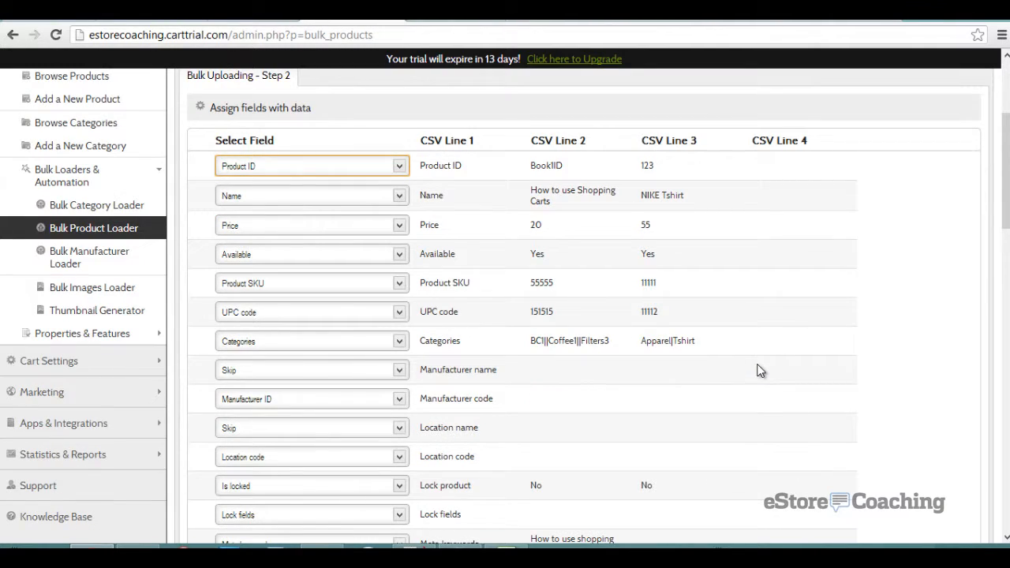
scroll(761, 361, down, 1)
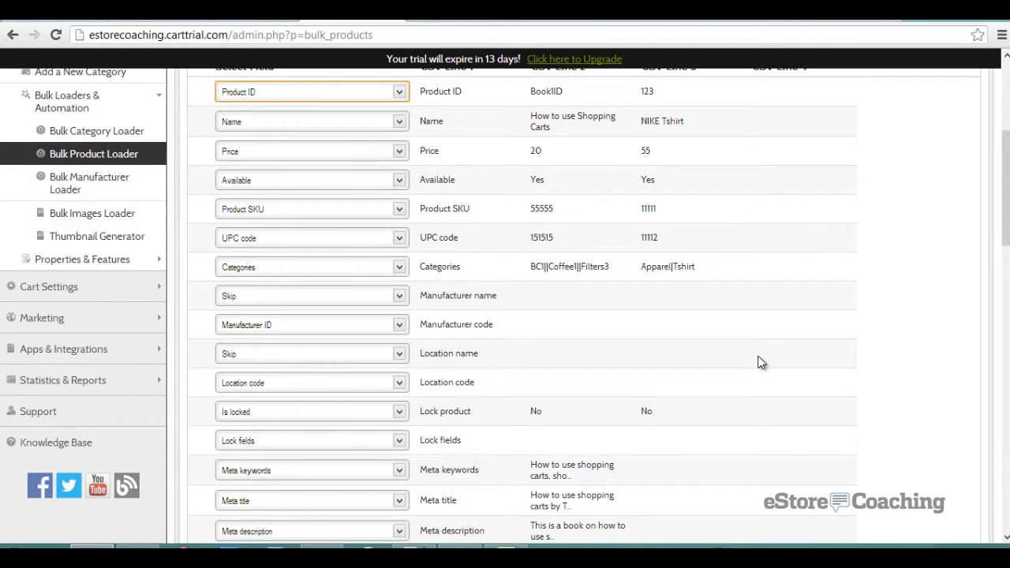
scroll(760, 359, down, 1)
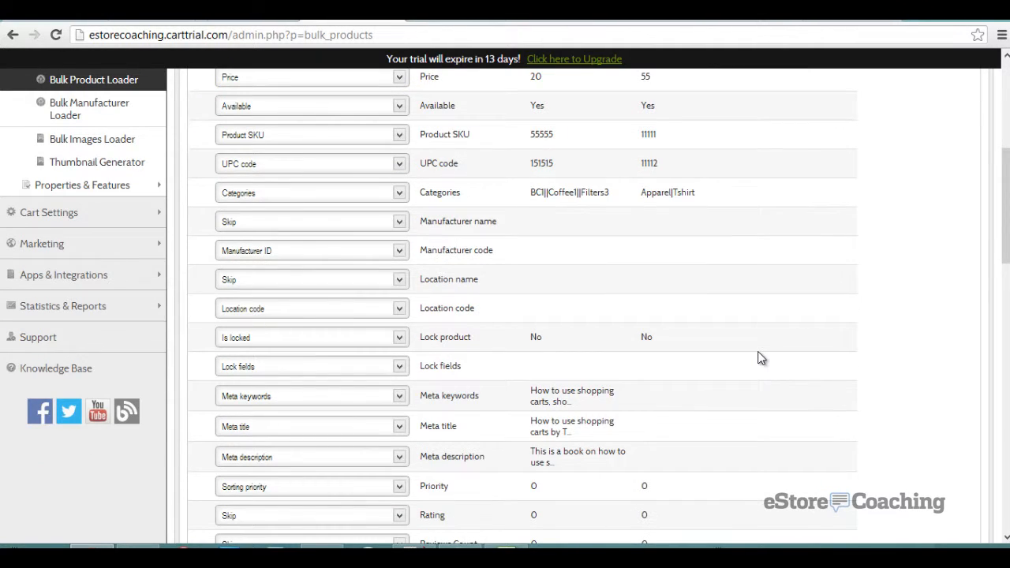
scroll(761, 358, down, 8)
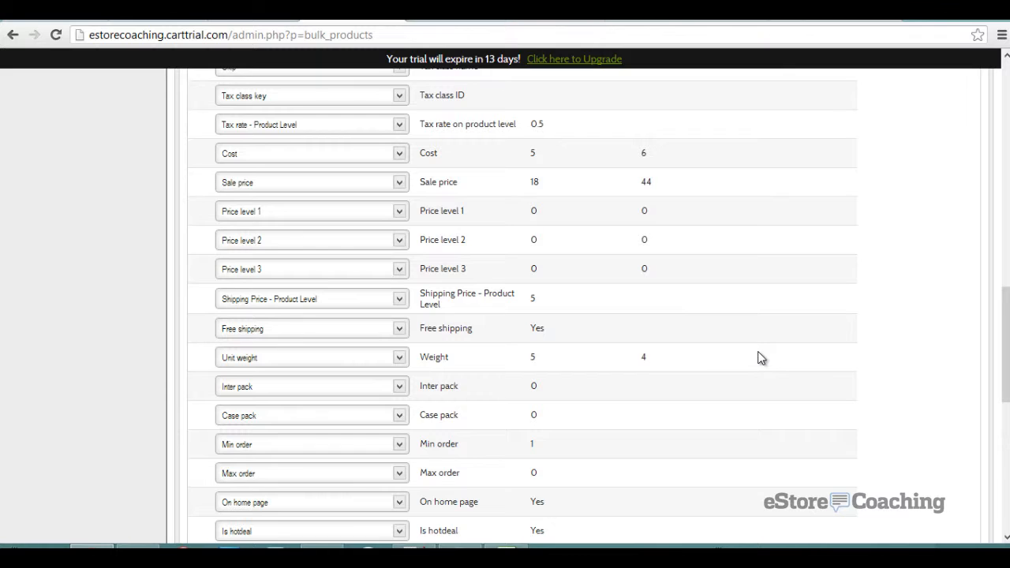
scroll(760, 358, down, 7)
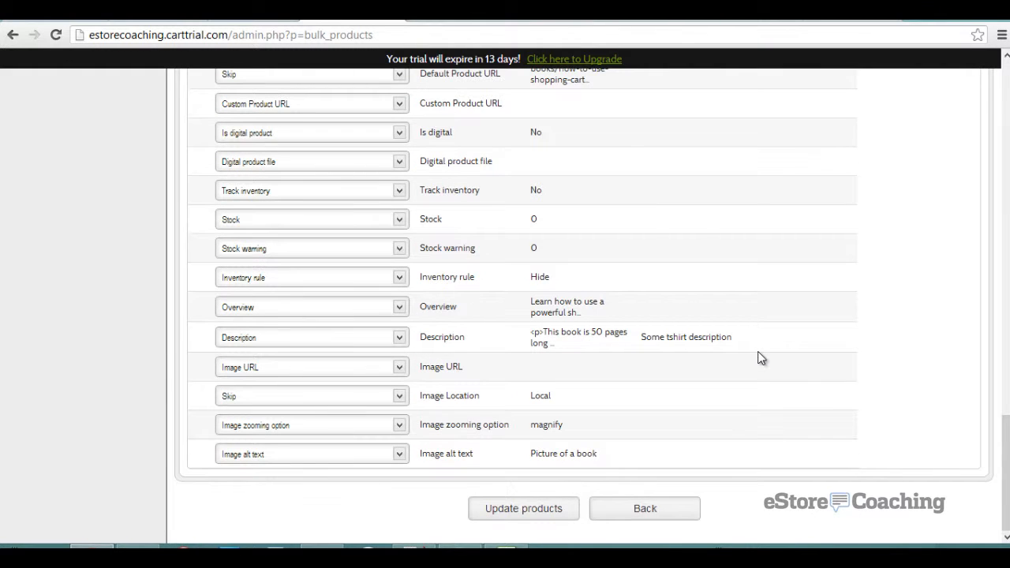
- Import the 2 new products, then view NIKE Tshirt at $44 in the storefront's Apparel category
click(507, 516)
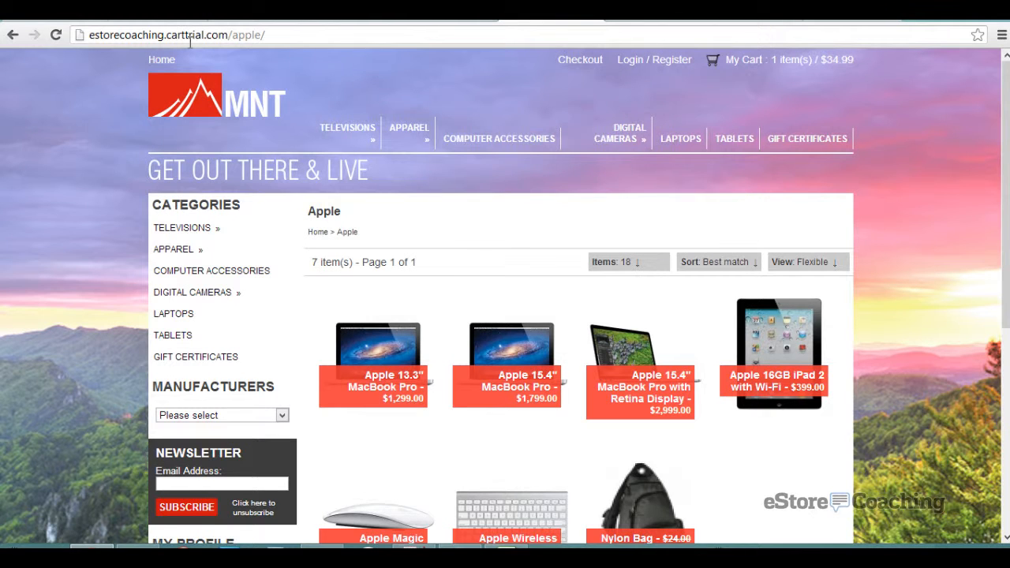
click(402, 137)
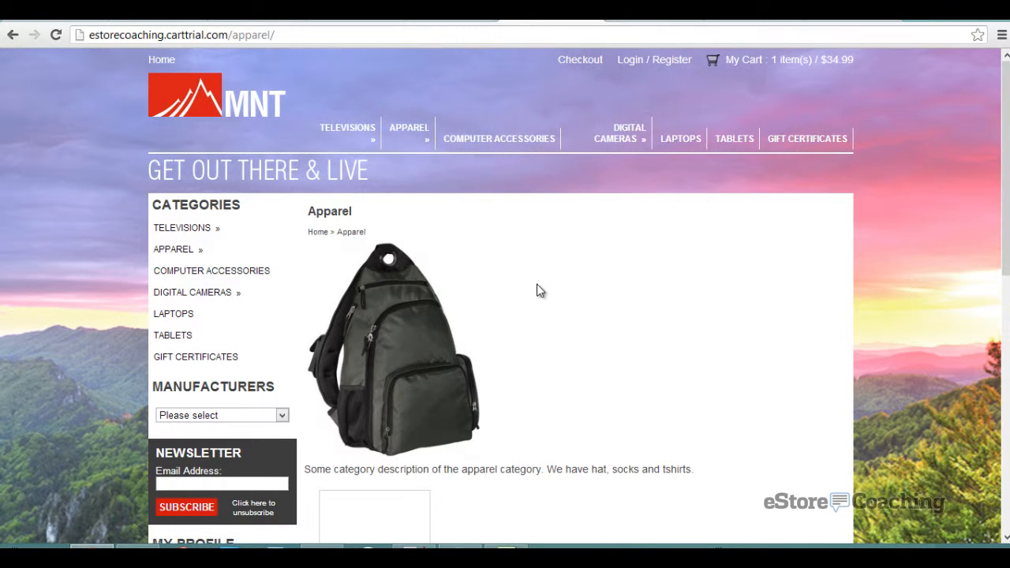
scroll(542, 293, down, 2)
scroll(542, 293, down, 3)
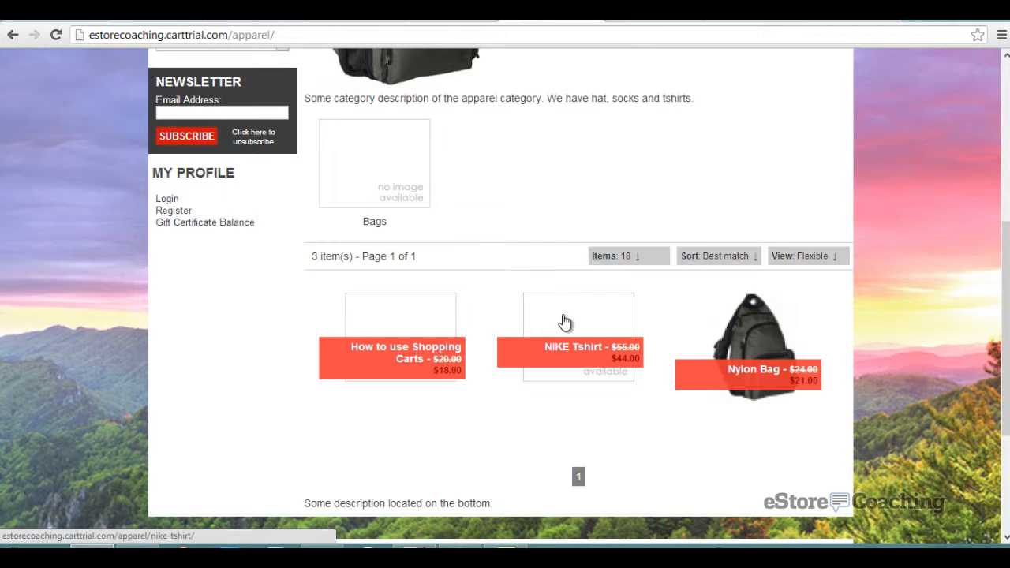
click(565, 321)
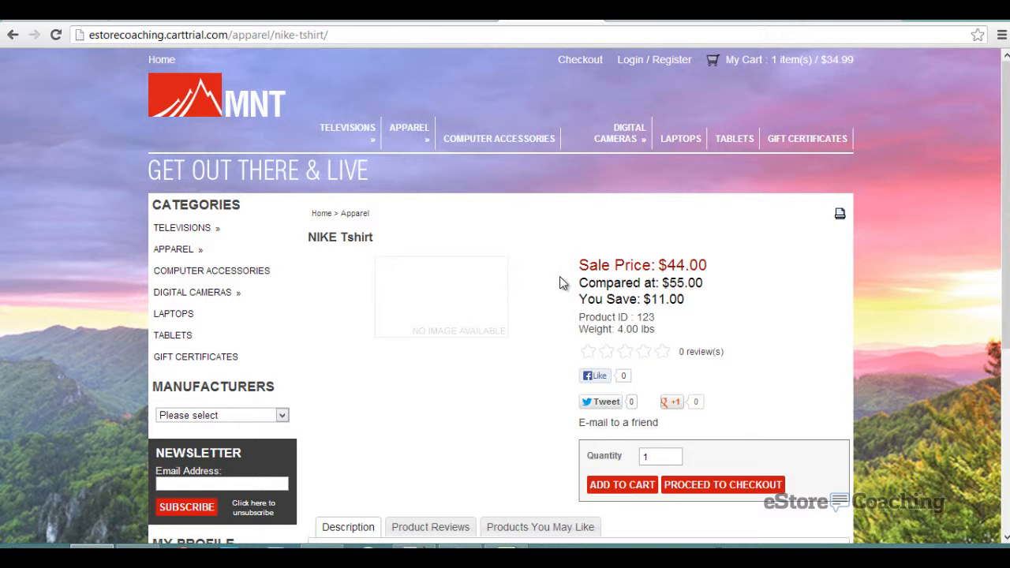
scroll(536, 284, down, 1)
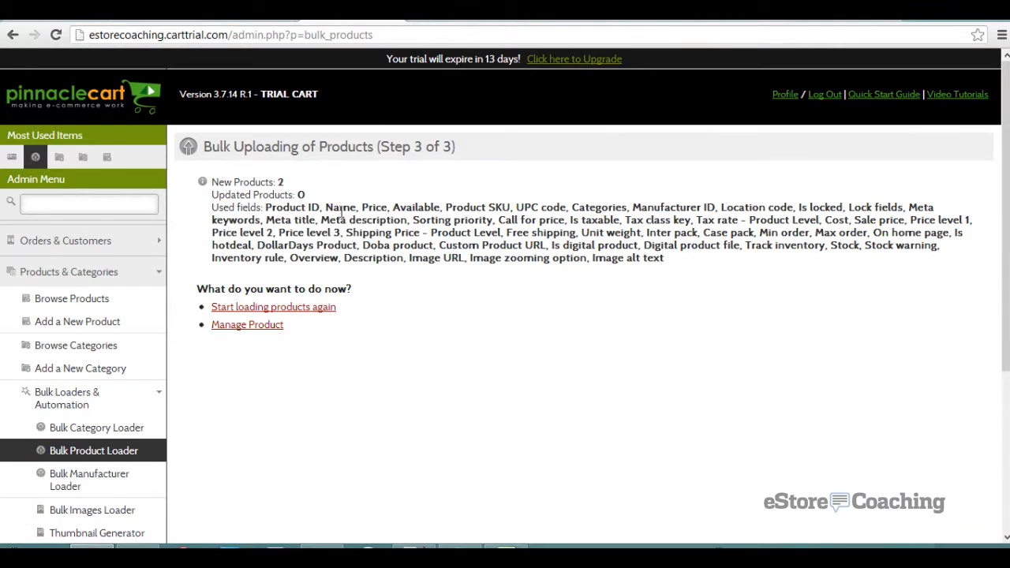
- Search the admin product list for 'nike' by product ID
click(271, 325)
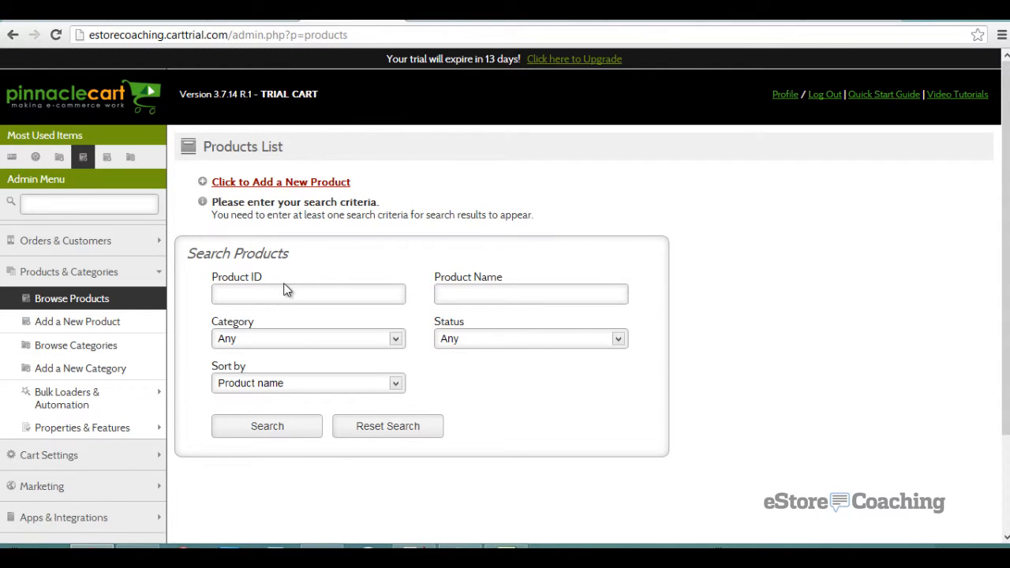
click(281, 294)
text(nike)
key(Return)
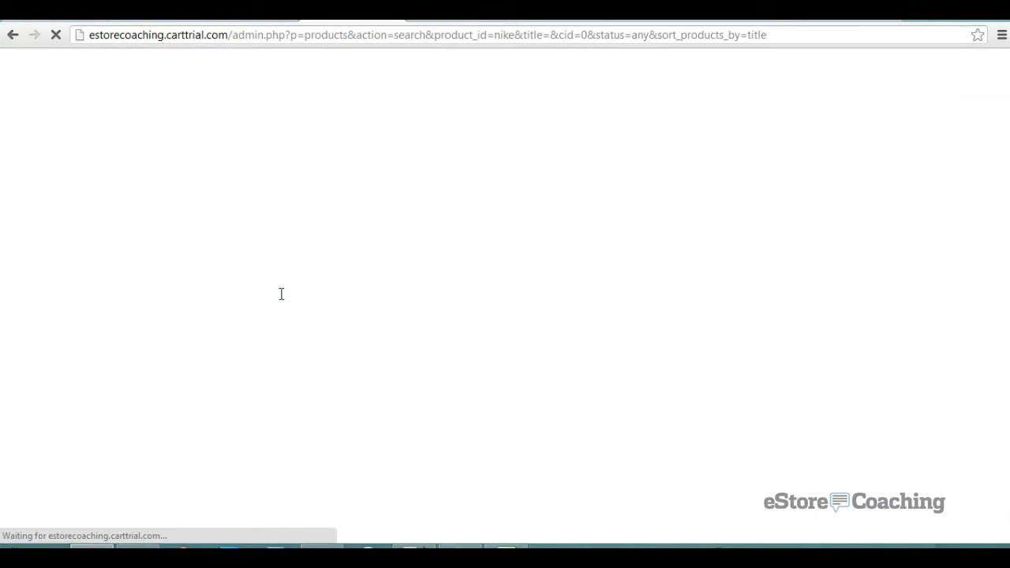
scroll(374, 375, down, 3)
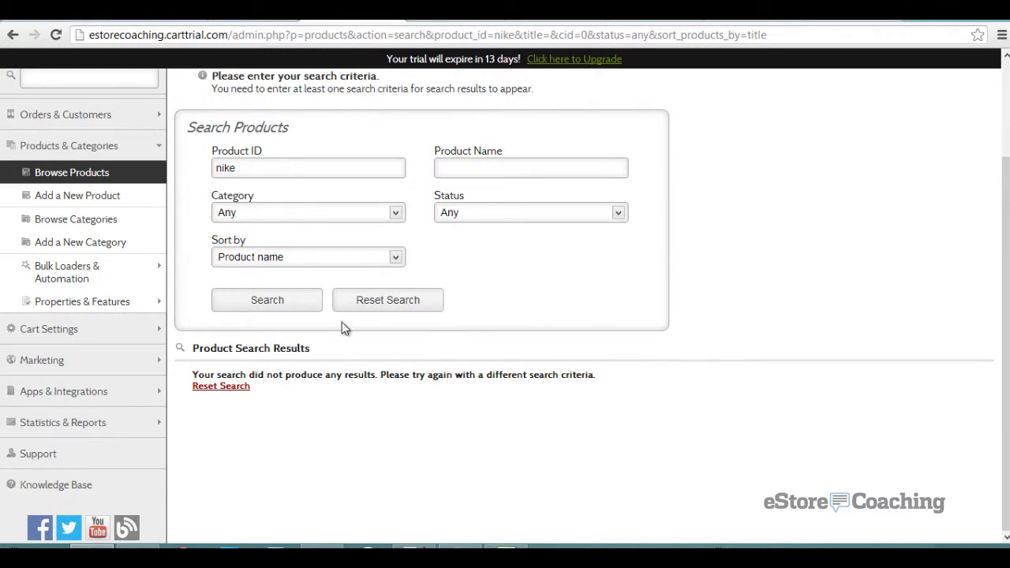
click(326, 257)
click(326, 257)
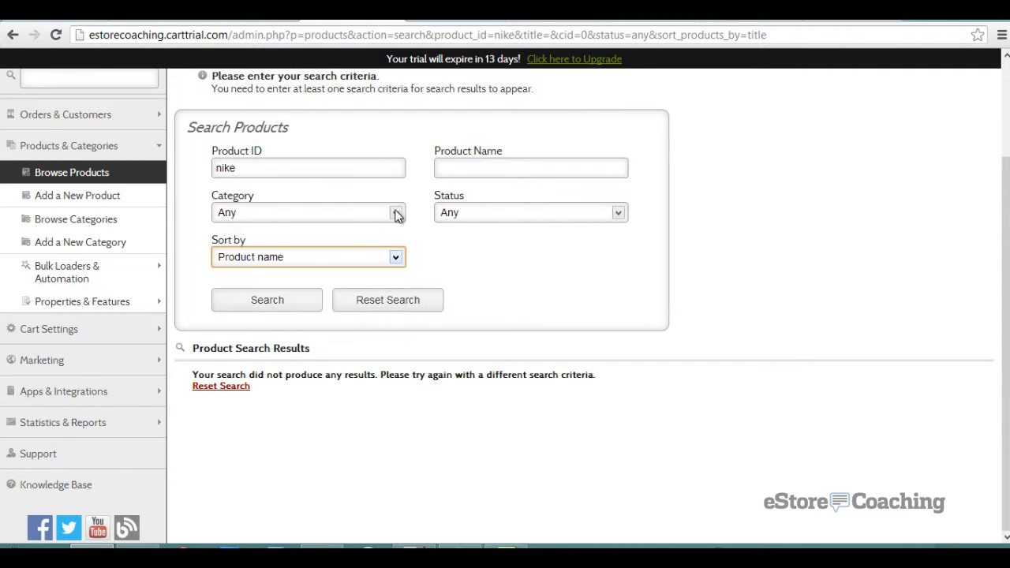
- Search by Product Name 'nike' instead and open NIKE Tshirt (ID 123)
double_click(296, 166)
key(ctrl+x)
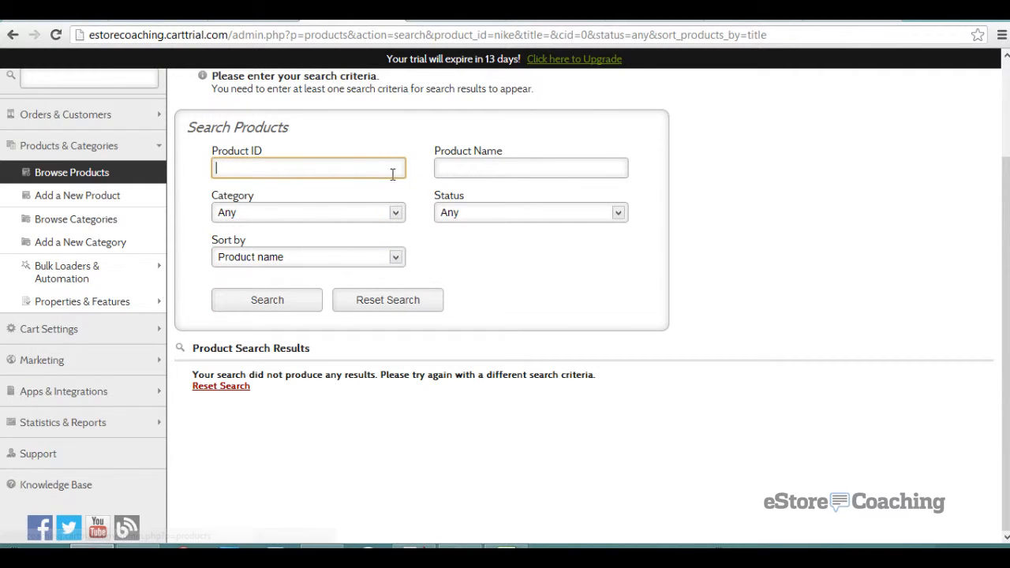
click(518, 168)
key(ctrl+v)
click(248, 298)
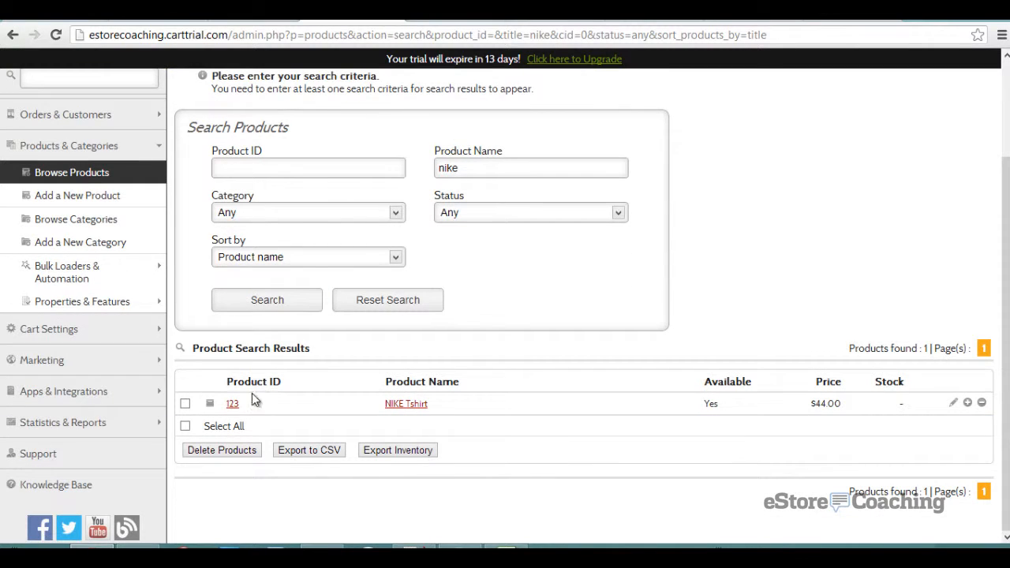
click(234, 405)
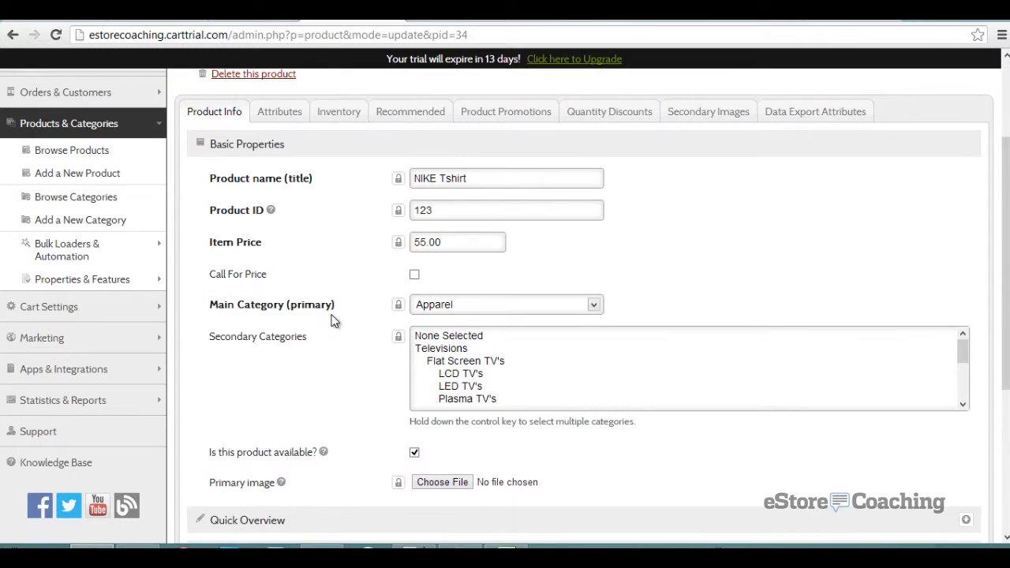
- Set 354055.jpg as the NIKE Tshirt's primary image and save the product
scroll(331, 320, down, 2)
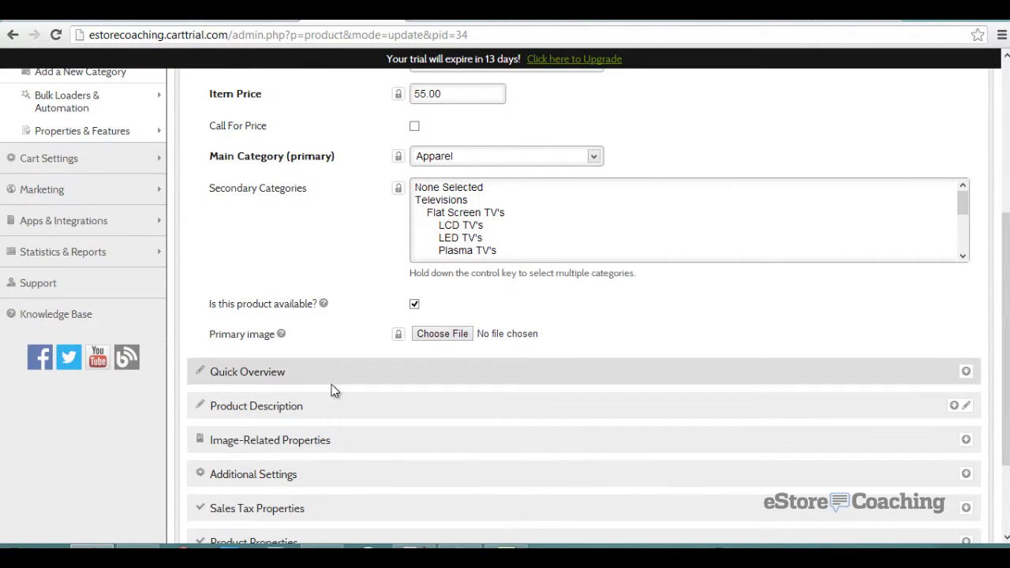
click(421, 333)
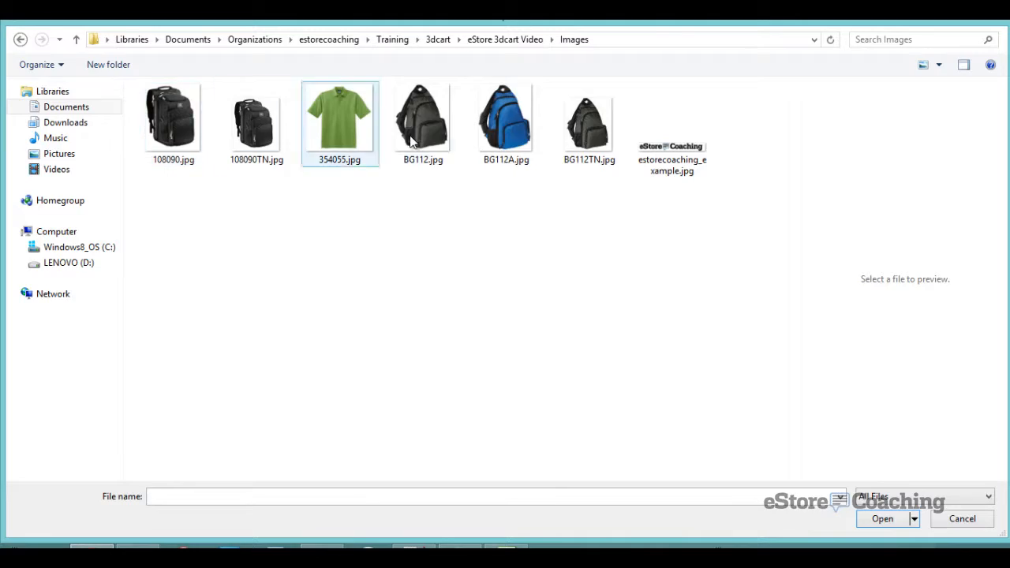
double_click(359, 130)
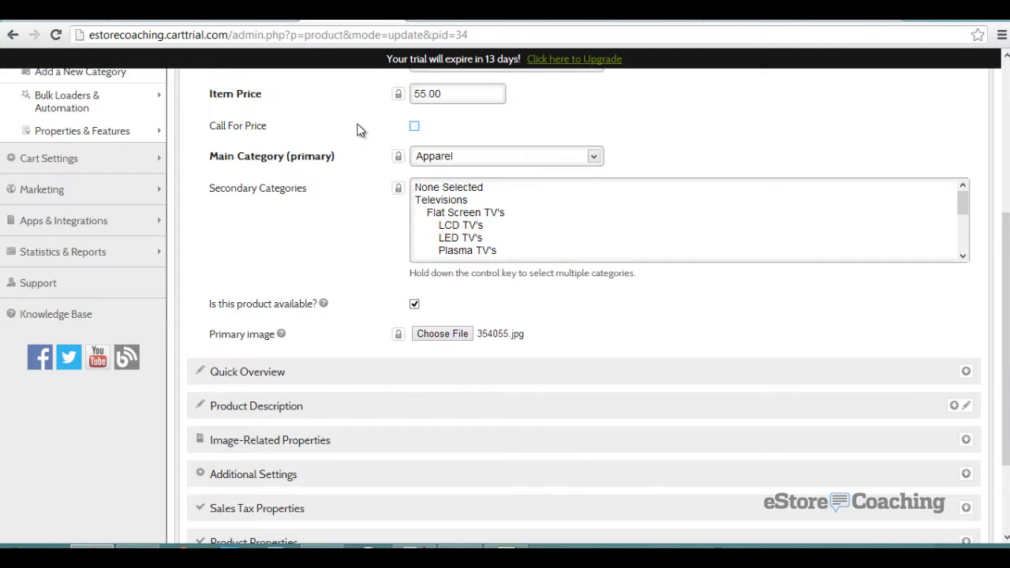
scroll(340, 221, down, 3)
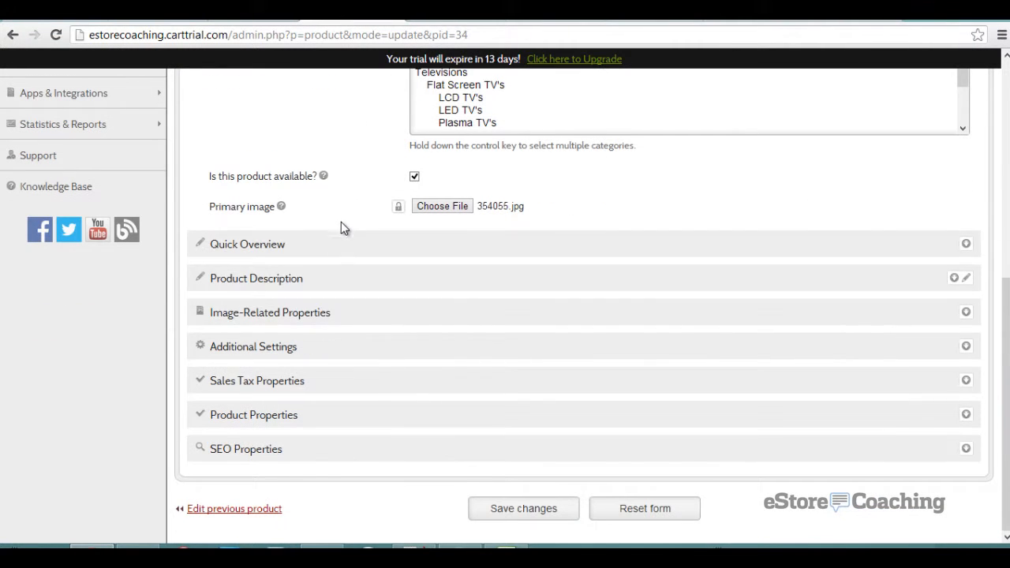
click(524, 506)
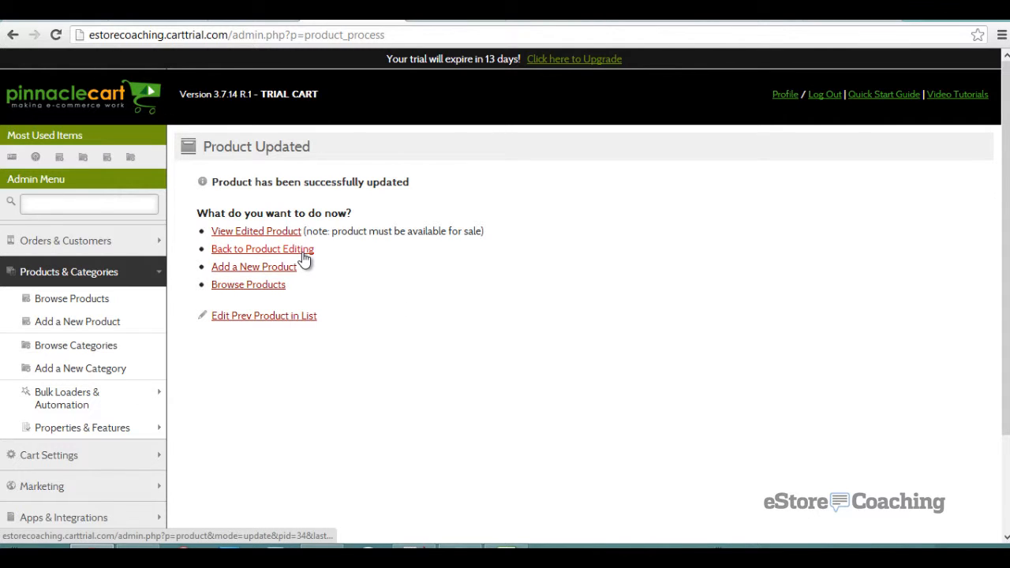
scroll(390, 309, down, 1)
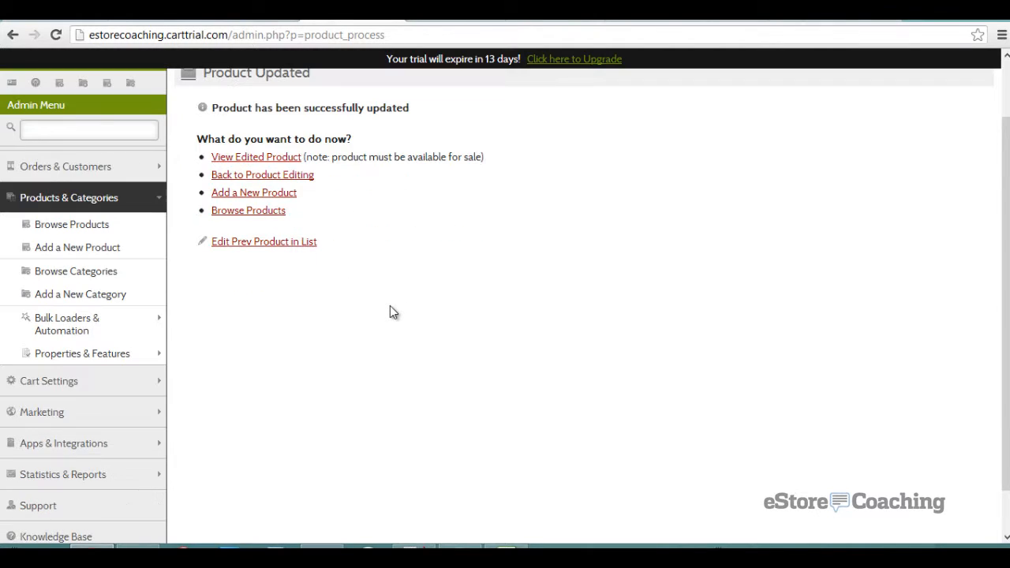
- Expand Properties & Features and view the Manufacturers list
click(154, 360)
scroll(149, 341, down, 2)
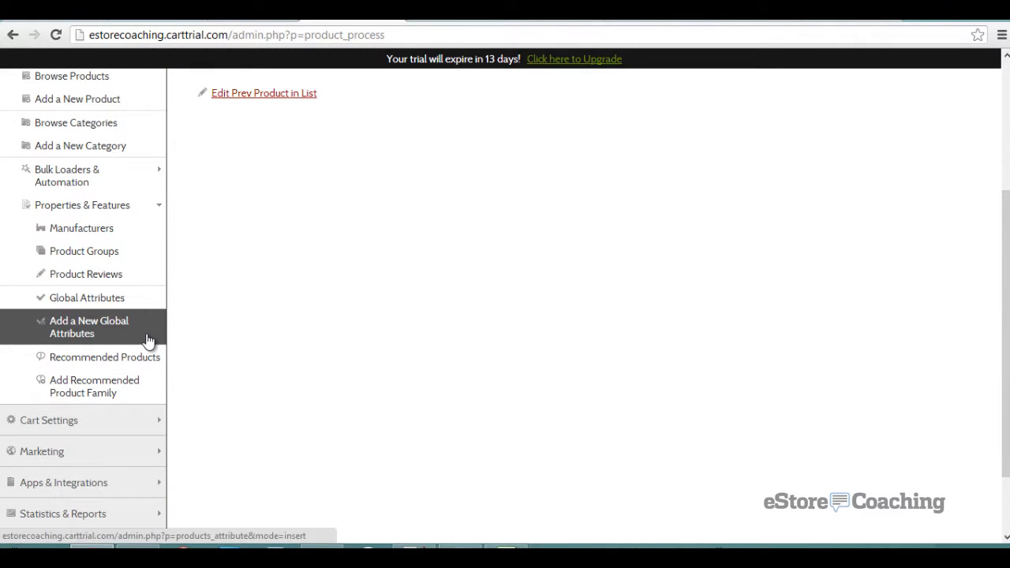
click(112, 228)
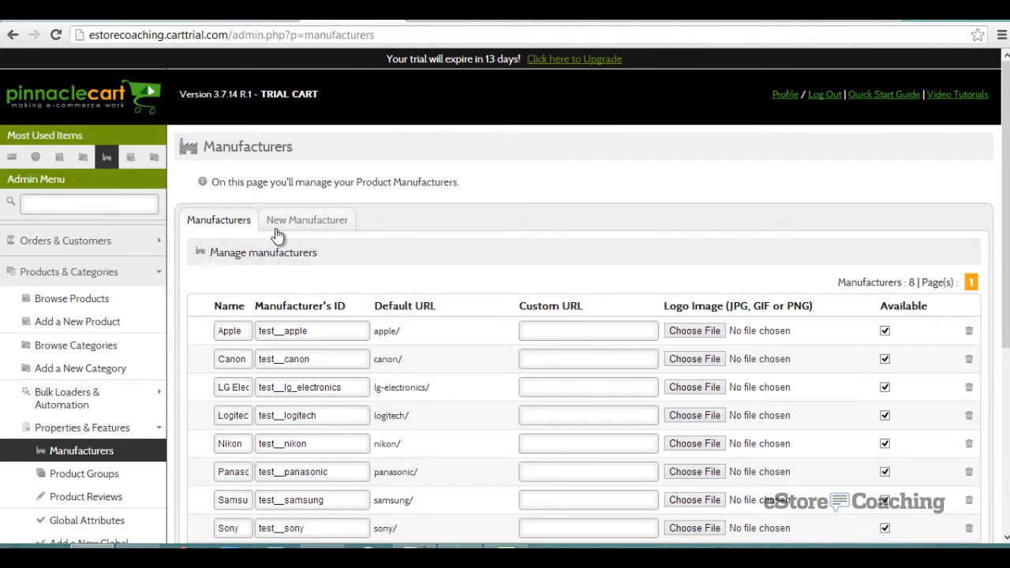
scroll(277, 235, down, 1)
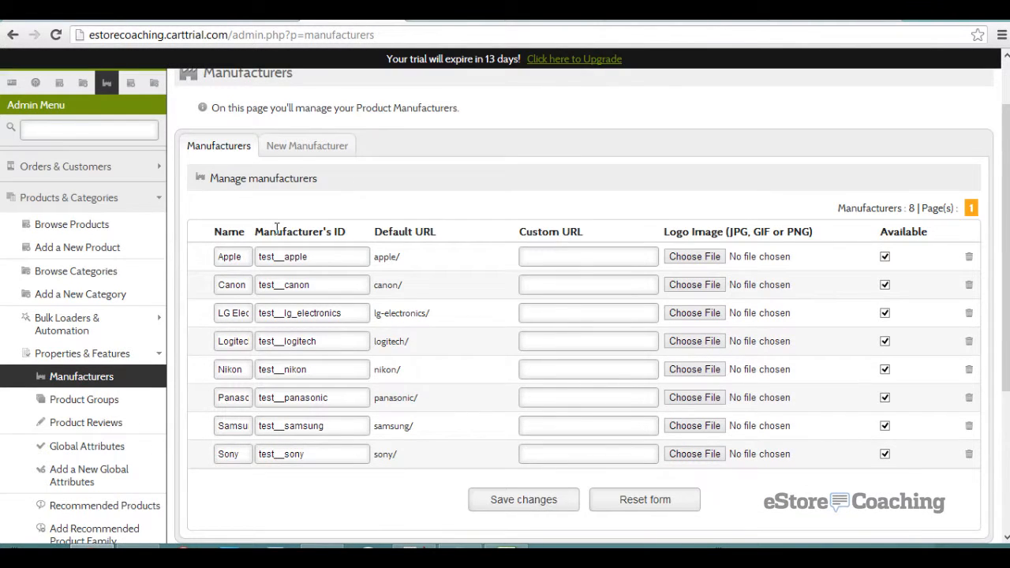
scroll(277, 228, down, 1)
- View Product Groups and its Add Product Group form, then open Product Reviews
click(123, 332)
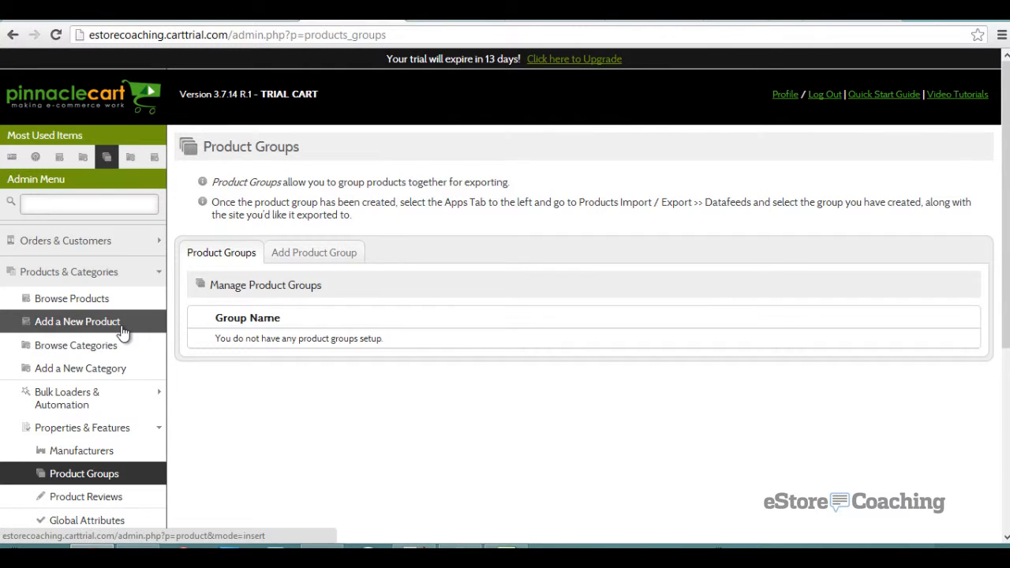
click(320, 259)
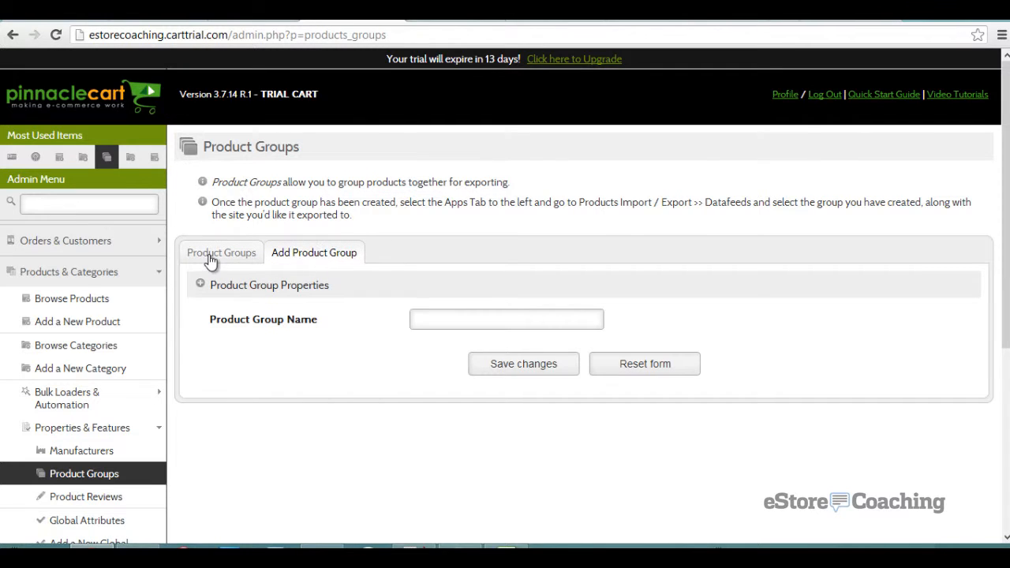
scroll(210, 262, down, 2)
click(149, 347)
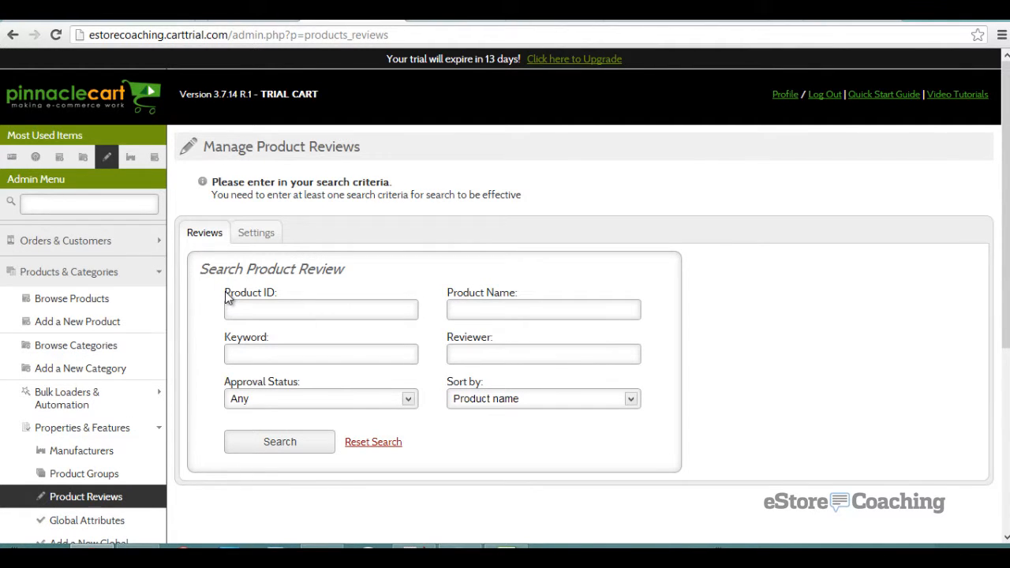
- Look through the new Global Attribute form (priority 5, Drop-Down Box), then open Recommended Products
scroll(225, 294, down, 1)
scroll(221, 300, down, 1)
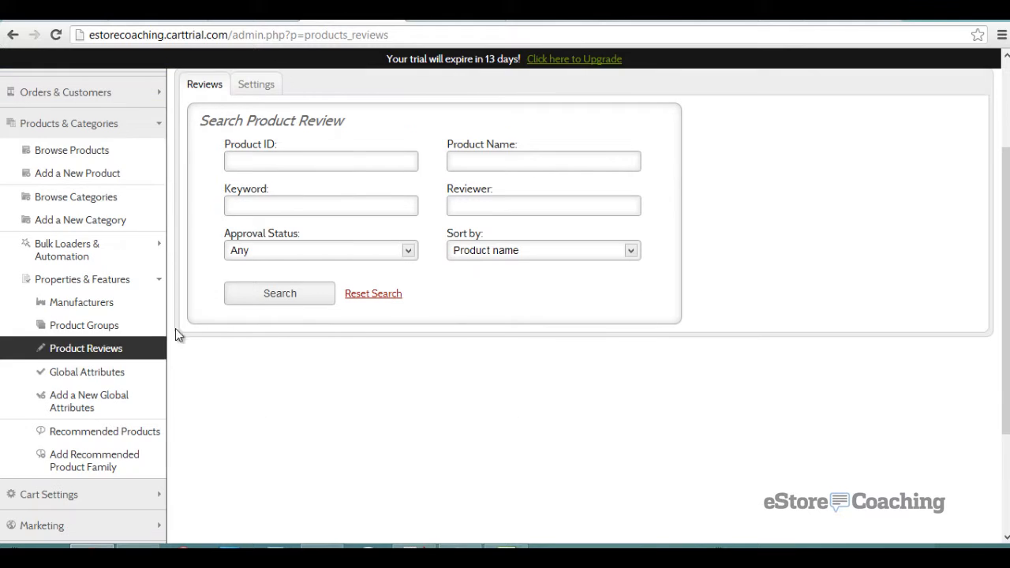
click(128, 378)
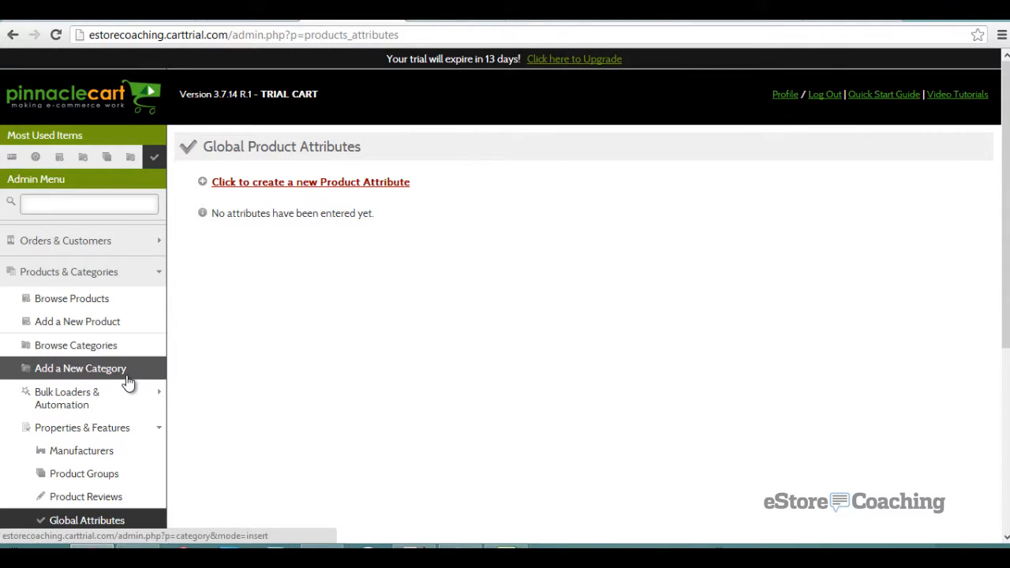
click(253, 190)
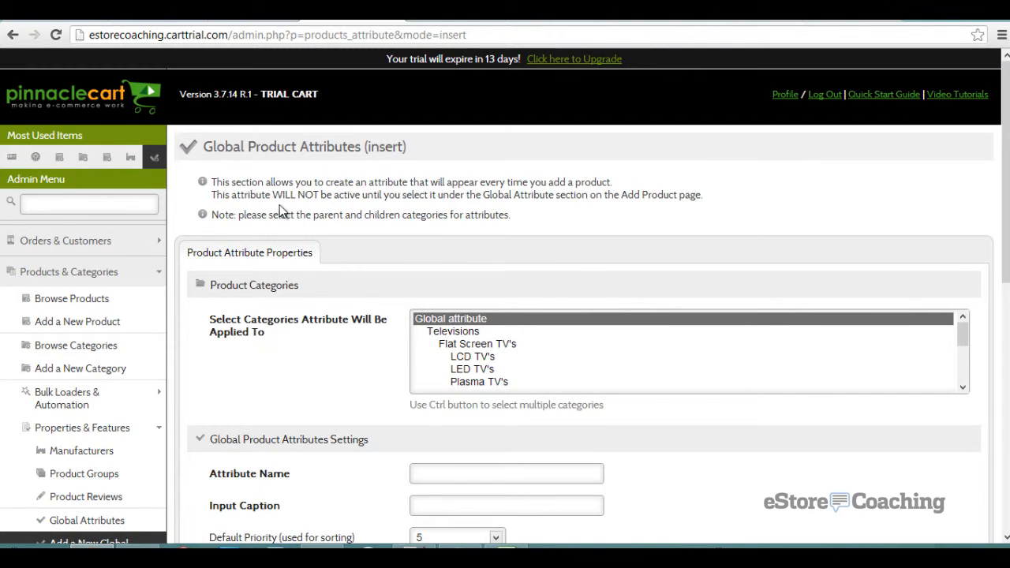
scroll(284, 211, down, 2)
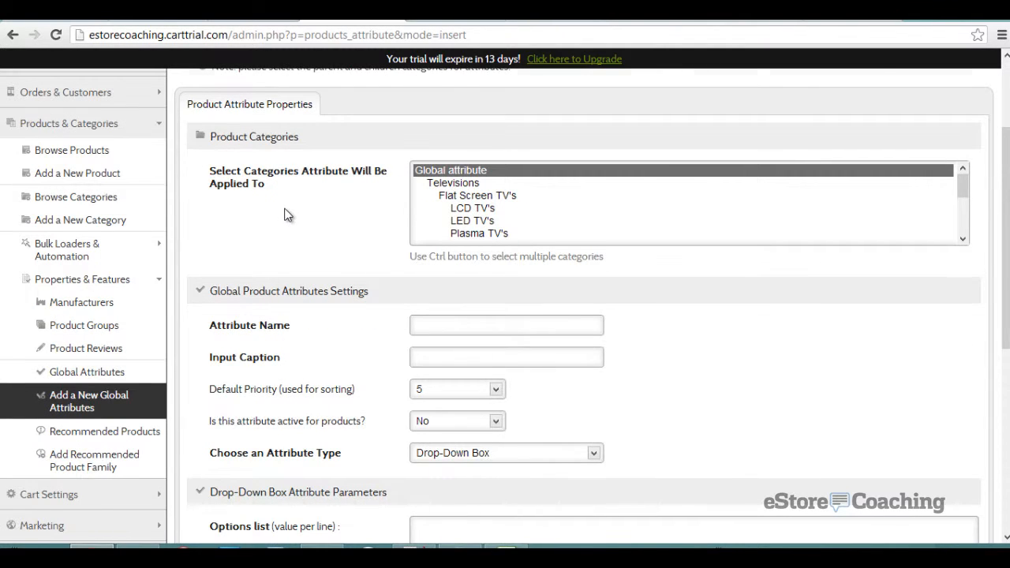
scroll(287, 214, down, 1)
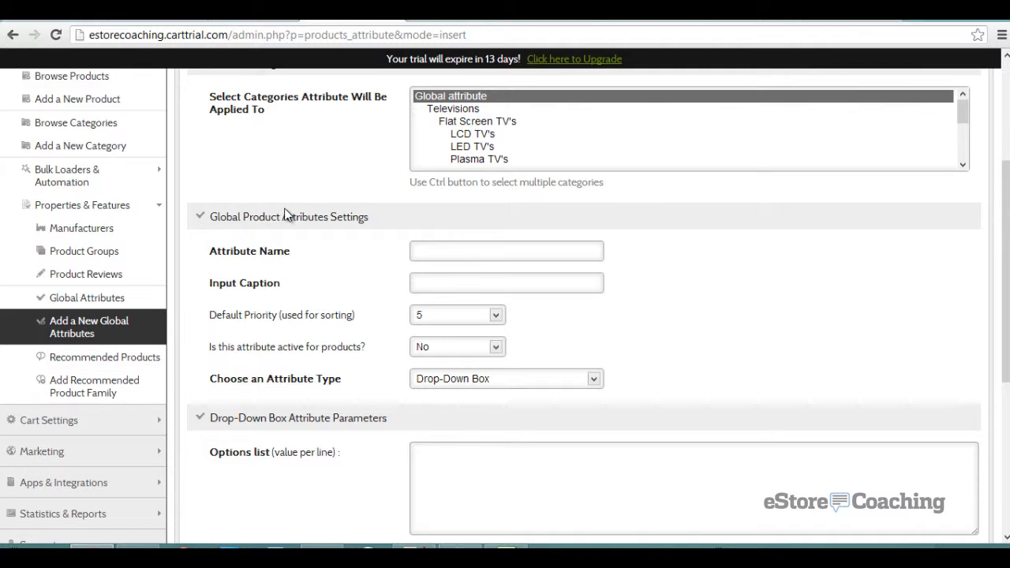
scroll(287, 215, down, 3)
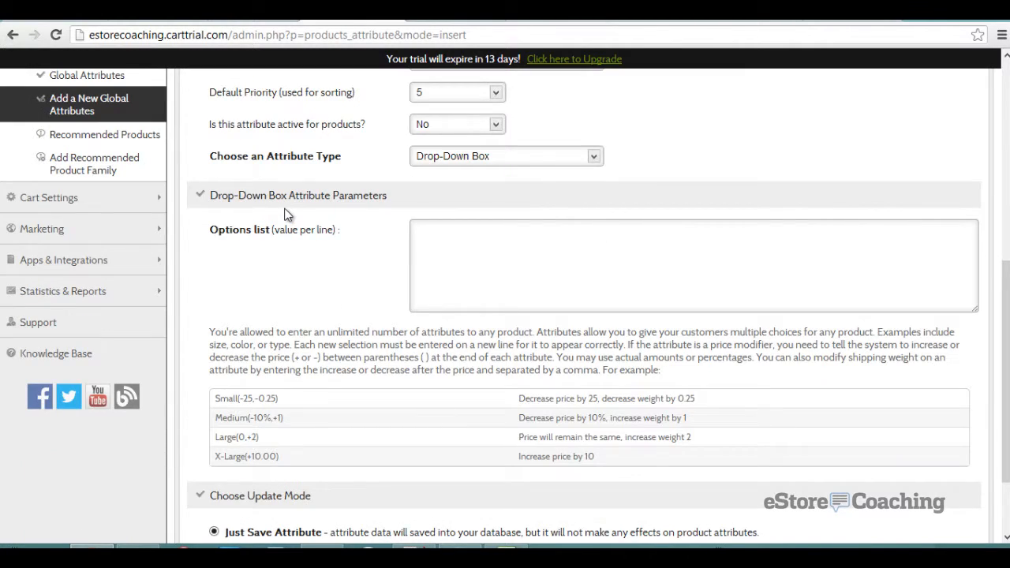
scroll(286, 215, down, 2)
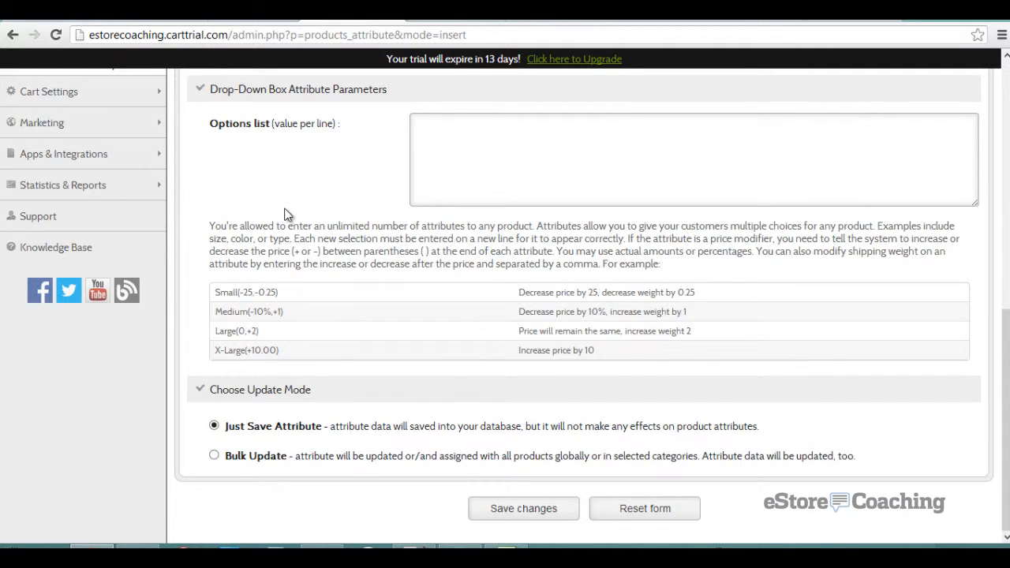
scroll(286, 214, up, 4)
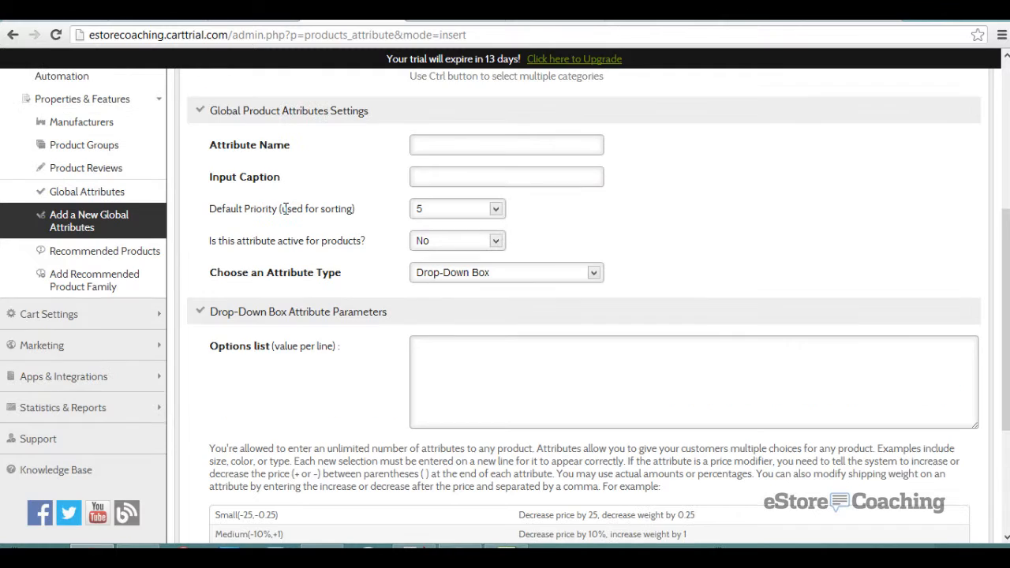
click(152, 254)
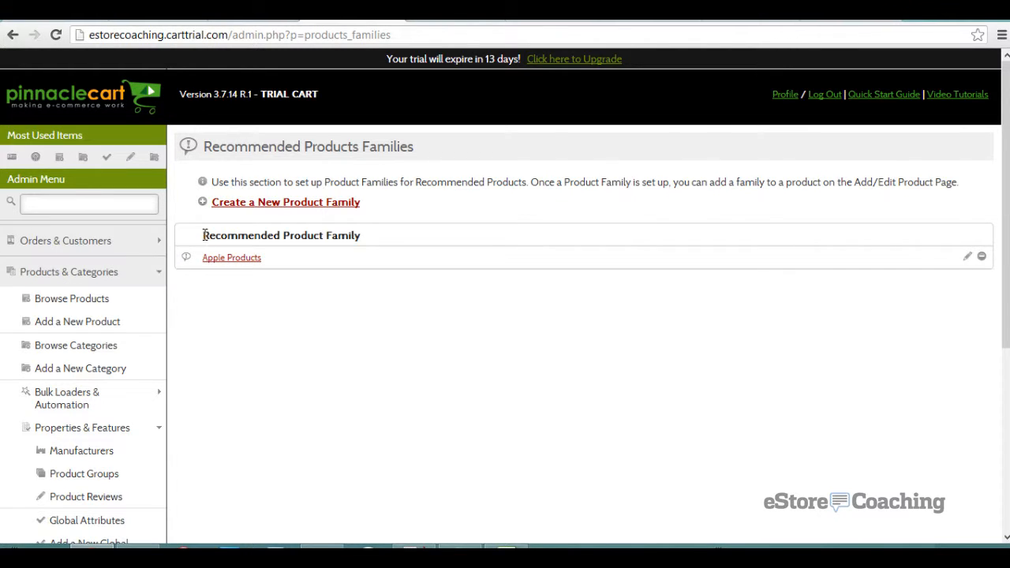
- Look through the Create a New Product Family form
click(254, 204)
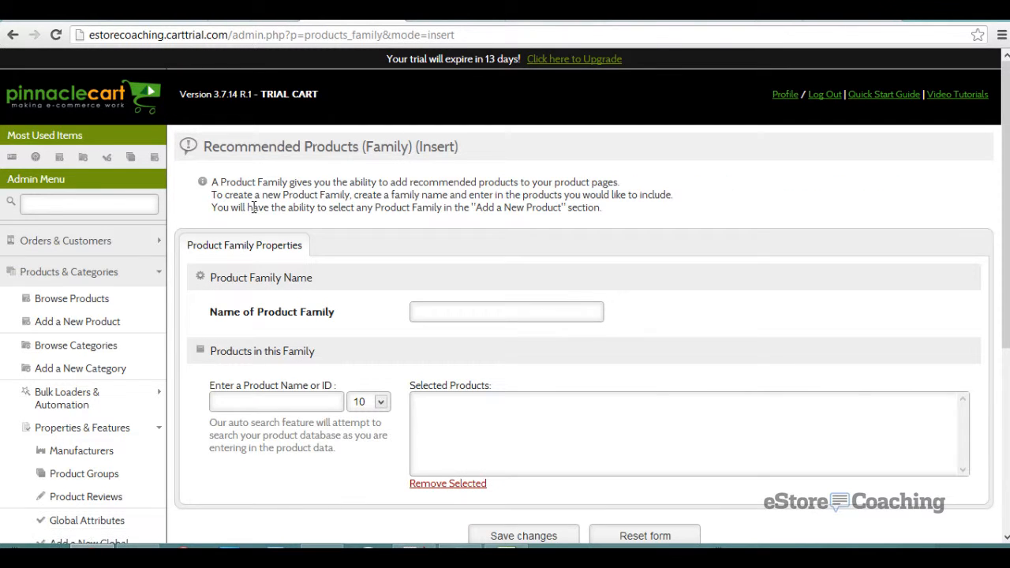
scroll(254, 207, down, 1)
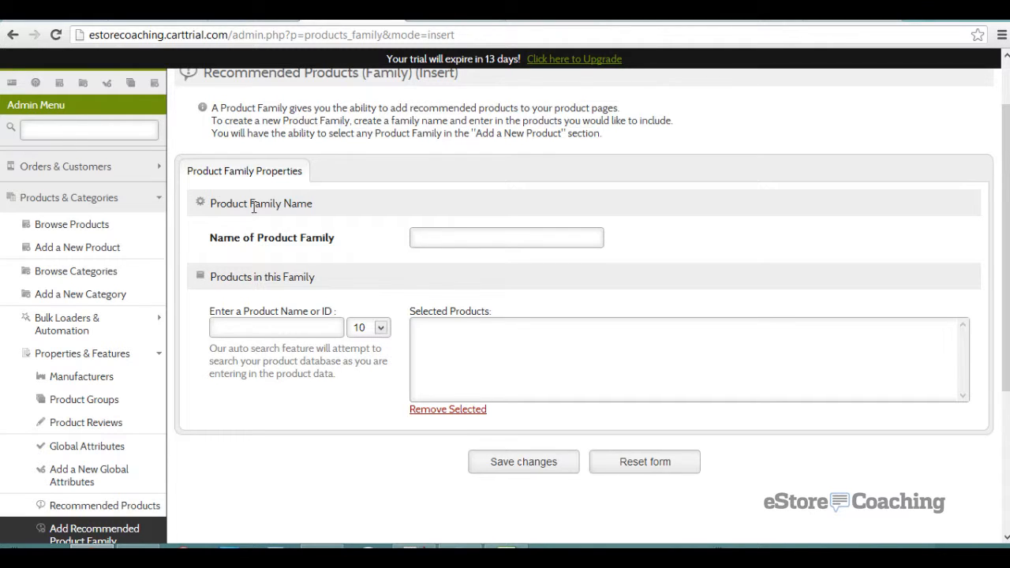
scroll(253, 207, down, 3)
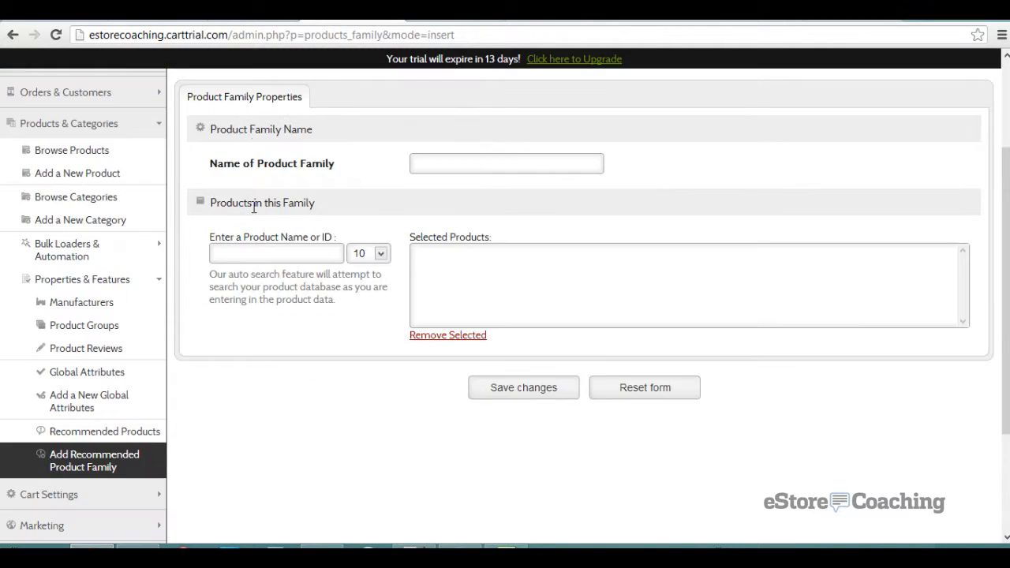
scroll(198, 274, up, 2)
- Go to Browse Products and open NIKE Tshirt (ID 123, $44.00) from the results
click(123, 165)
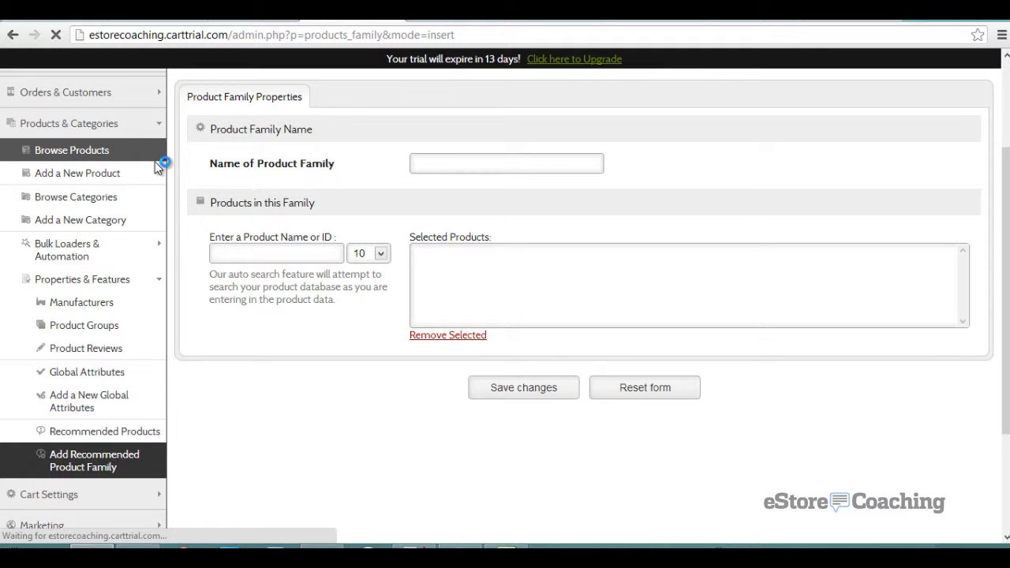
scroll(228, 166, down, 3)
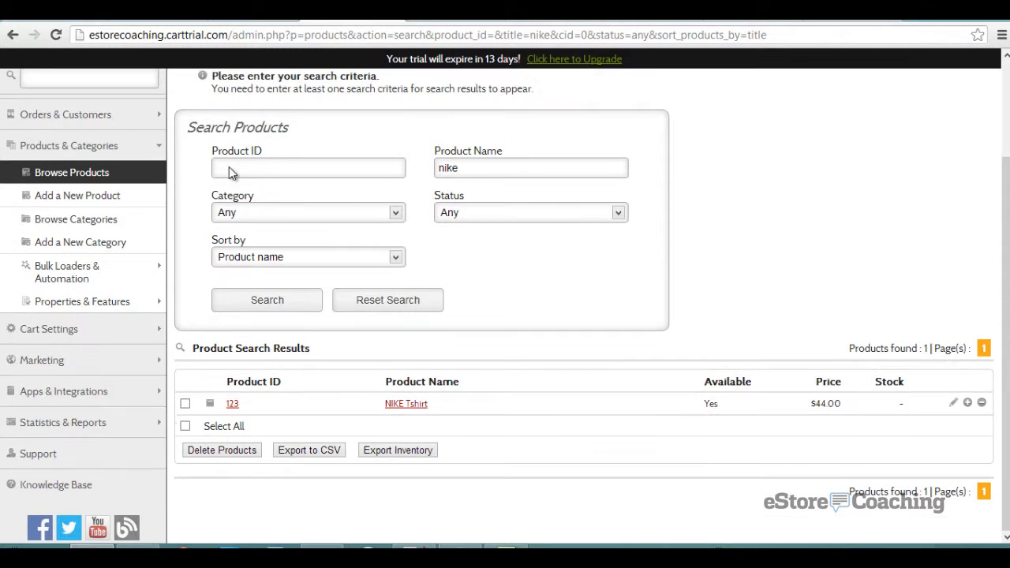
click(233, 405)
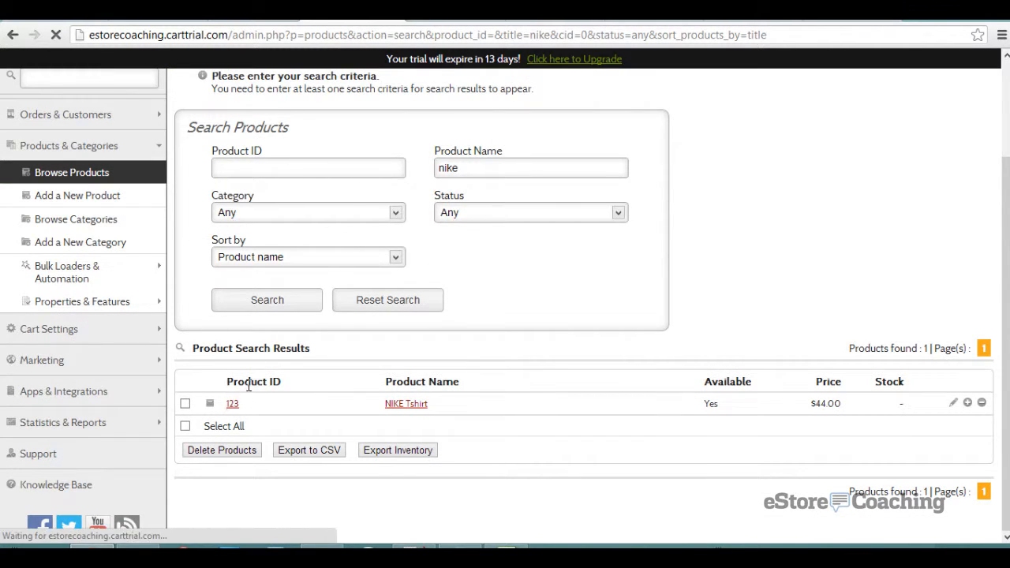
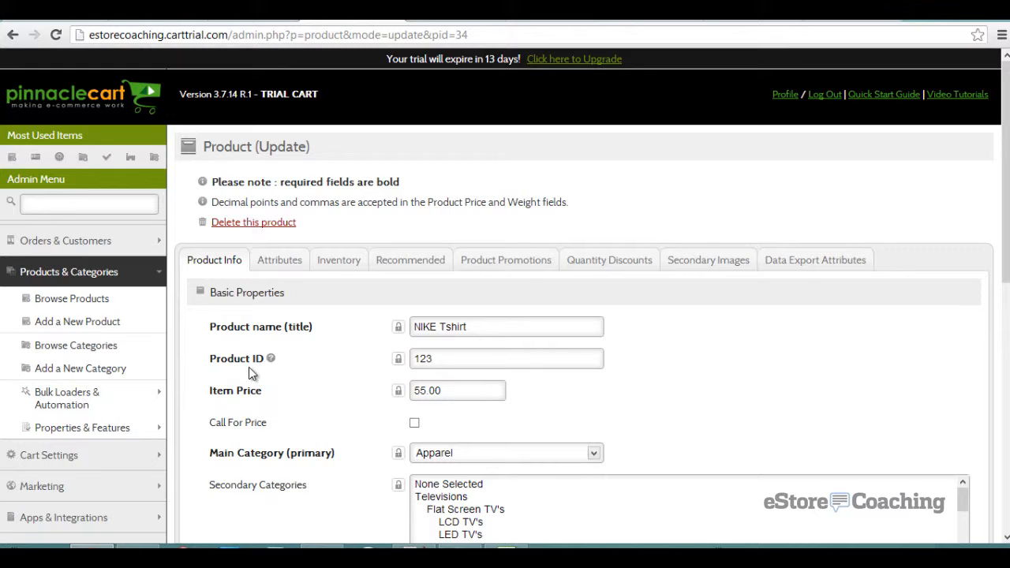
- Add a quantity discount tier of 2% for 2–5 items
click(621, 267)
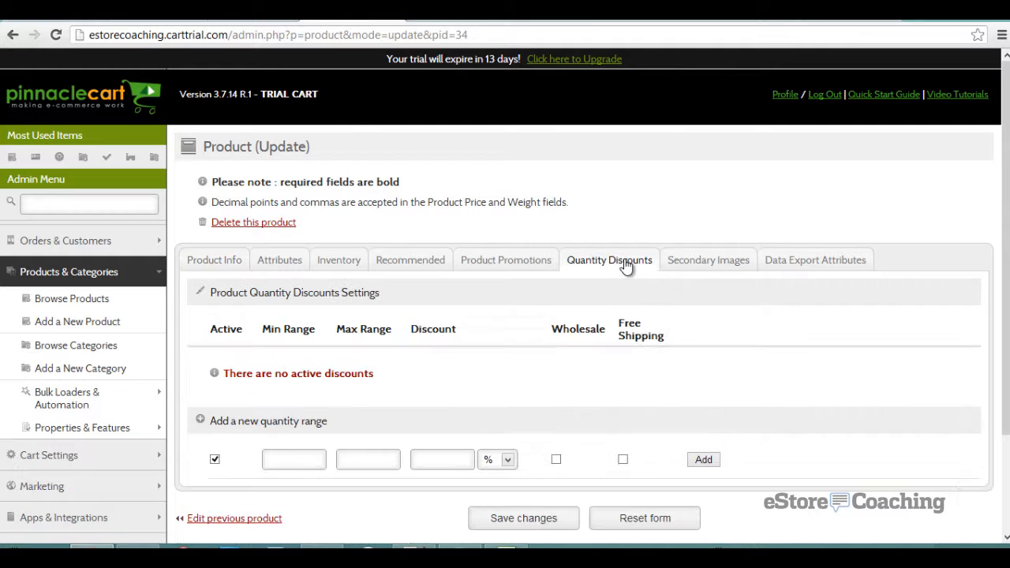
scroll(538, 271, down, 2)
click(306, 333)
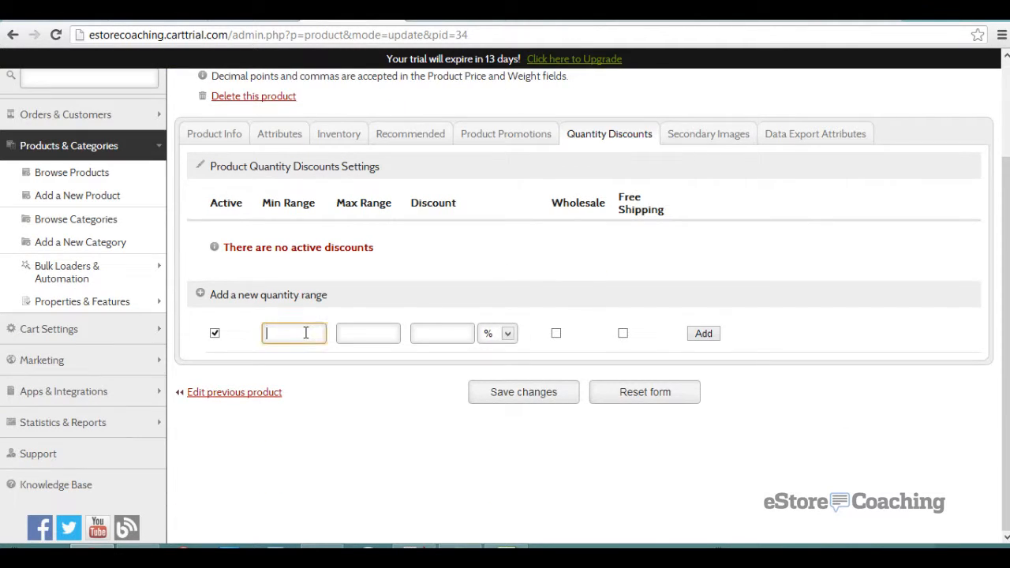
text(2)
key(Tab)
text(5)
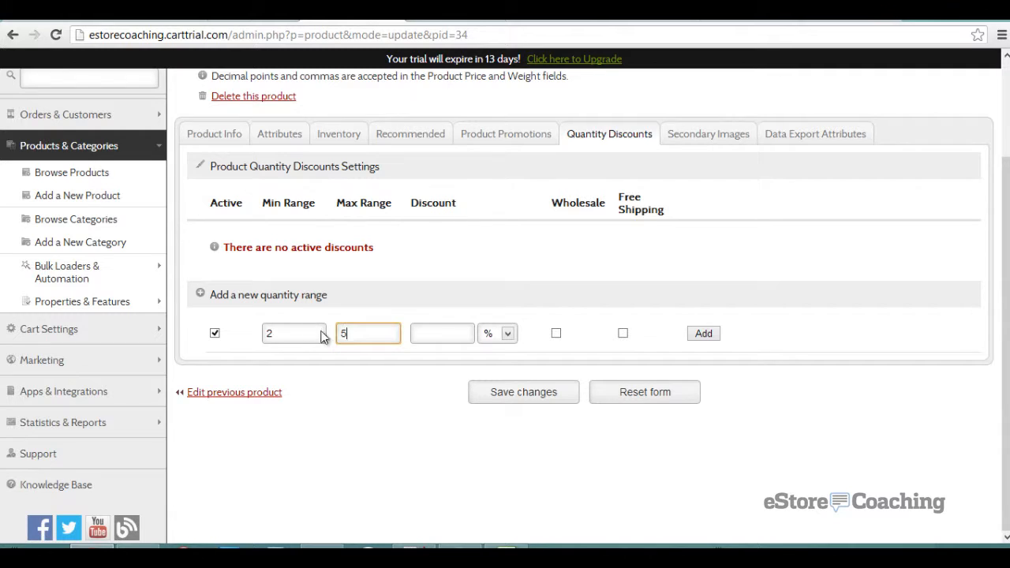
click(433, 334)
text(2)
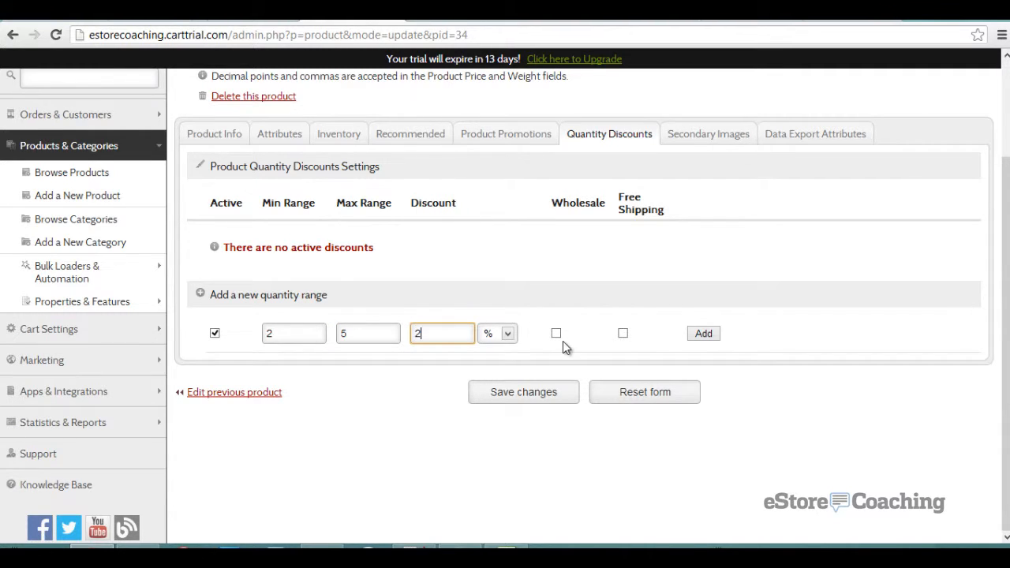
click(703, 338)
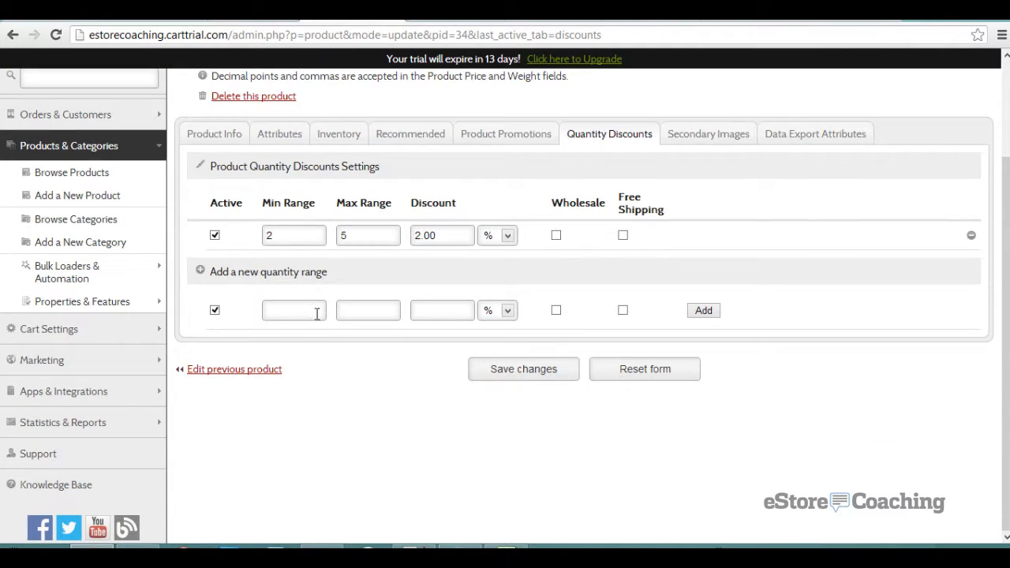
- Enter a second tier of 4% for 6–40 items and save the product
click(316, 312)
text(6)
click(351, 312)
text(40)
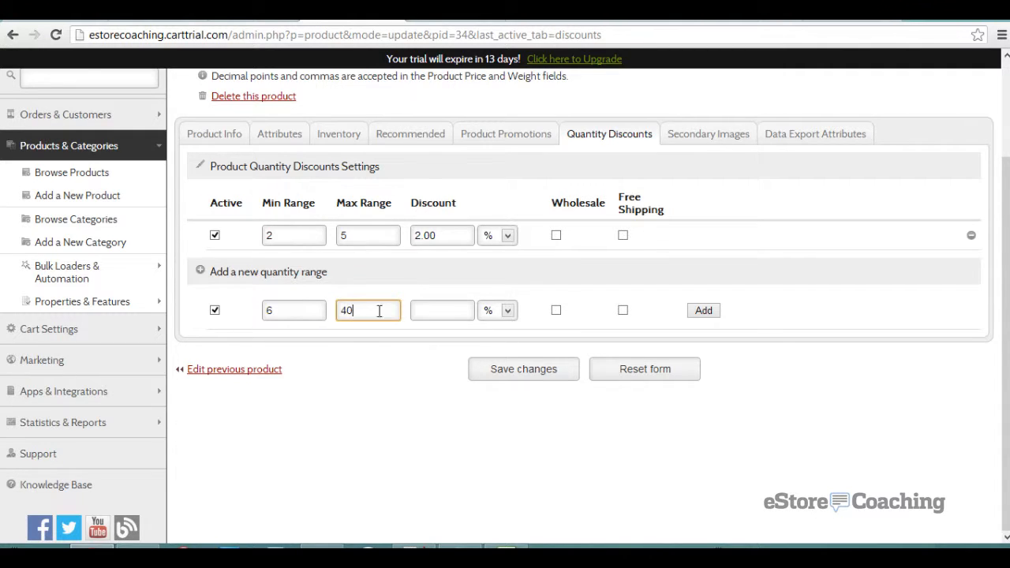
click(434, 307)
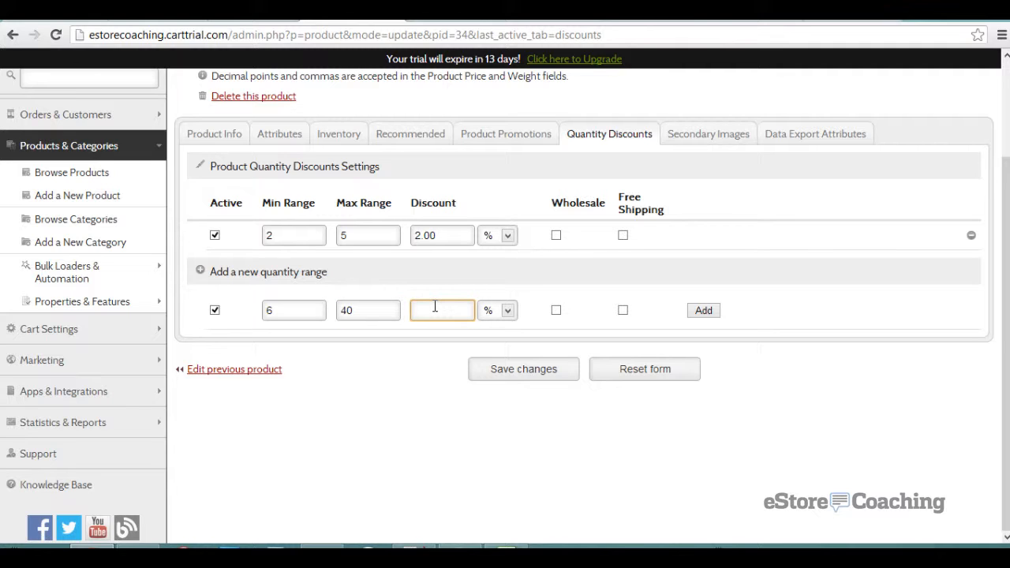
text(4)
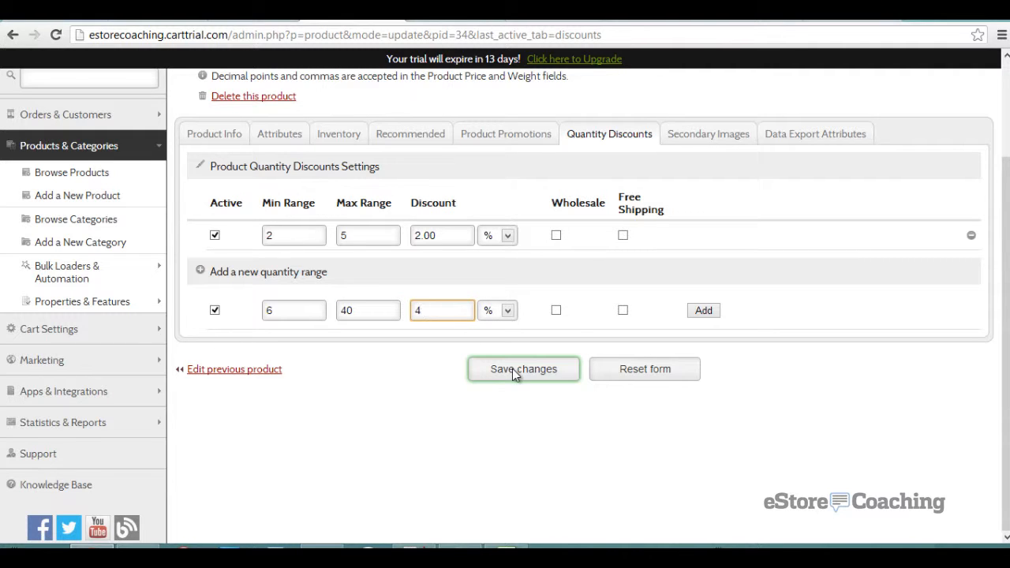
click(553, 370)
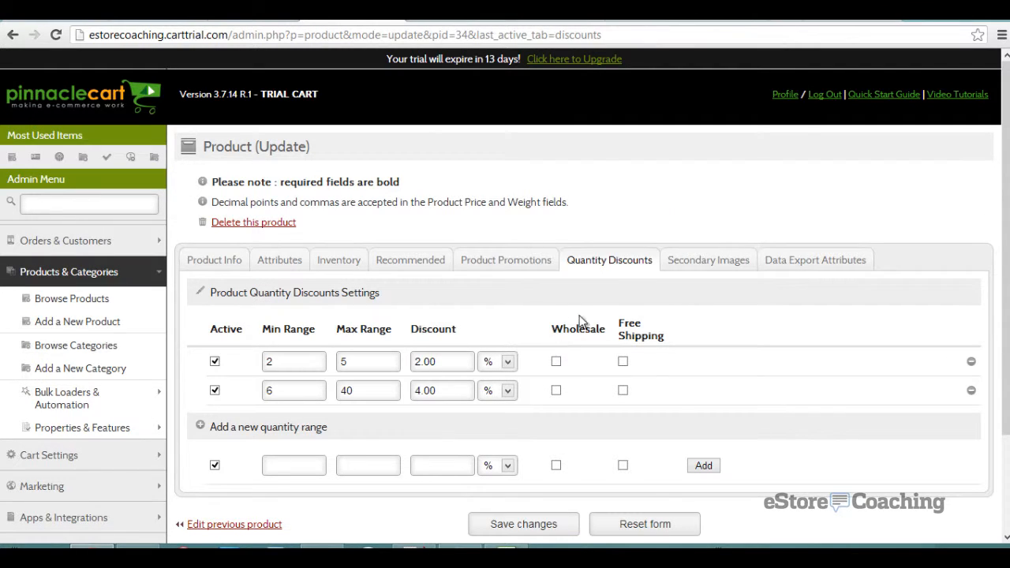
- Put 108090TN.jpg in secondary image slot 1 and BG112A.jpg in slot 2, then save
click(701, 265)
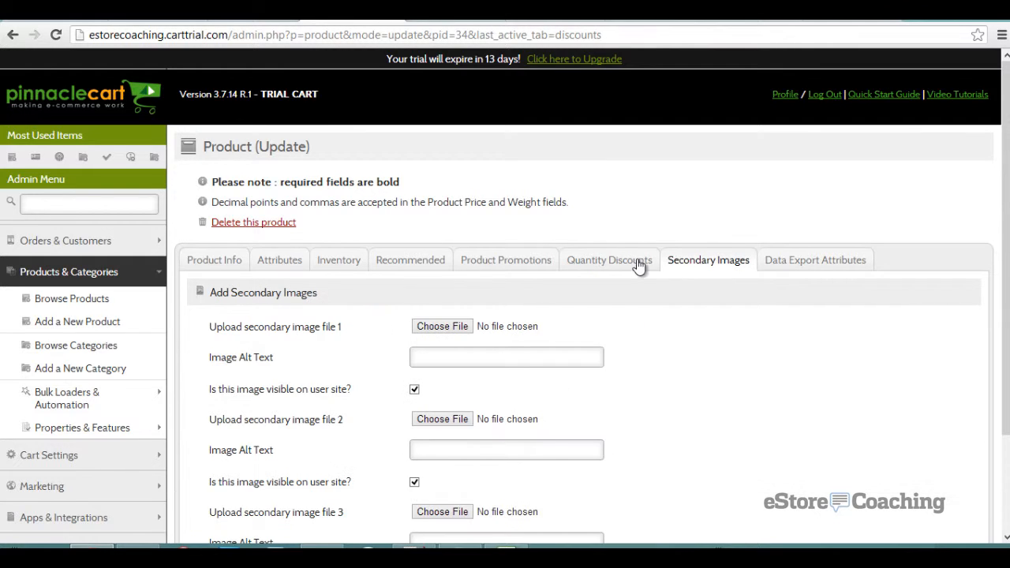
scroll(639, 266, down, 2)
click(454, 250)
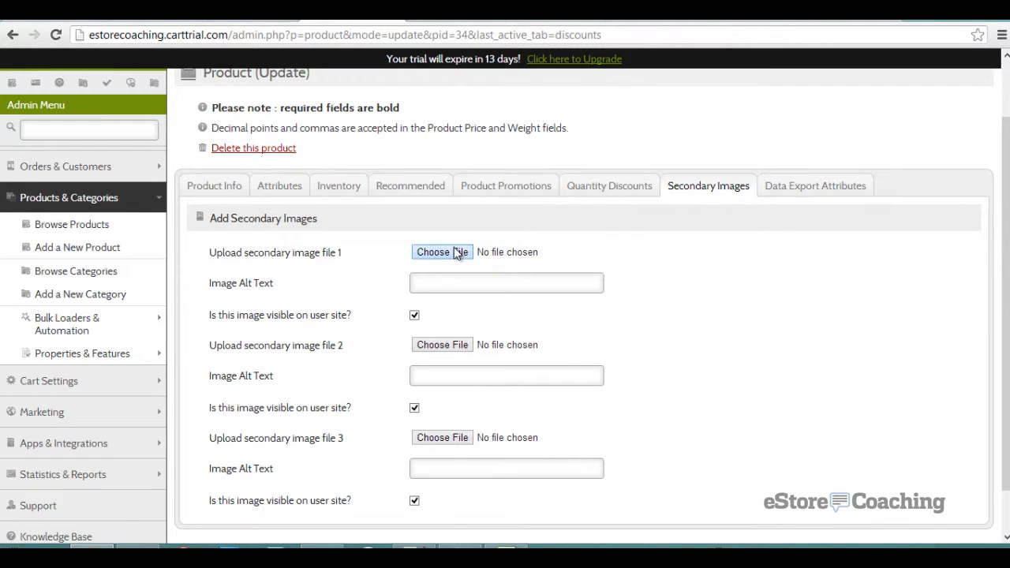
double_click(255, 126)
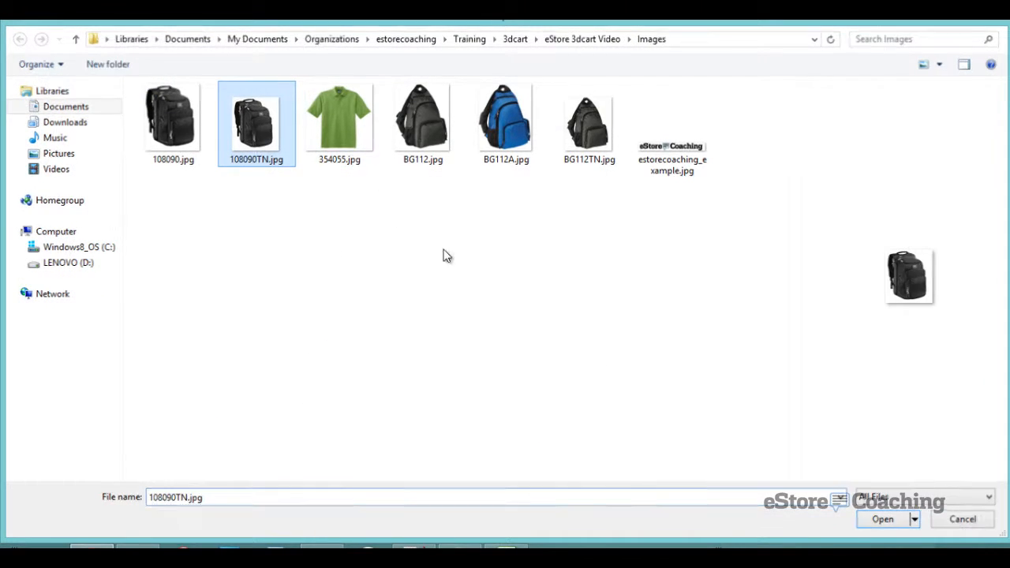
click(426, 345)
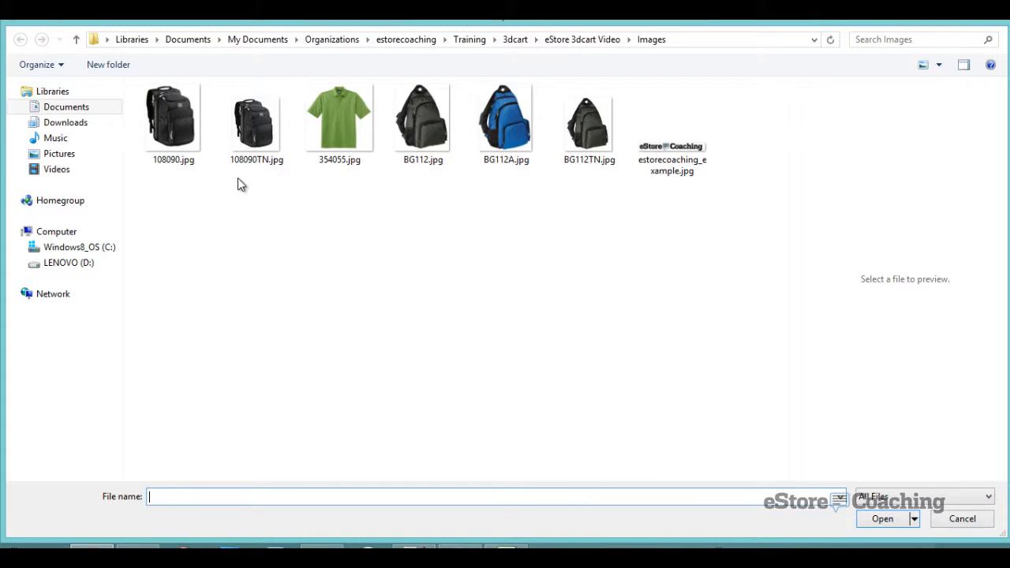
click(514, 133)
double_click(515, 133)
scroll(695, 253, down, 1)
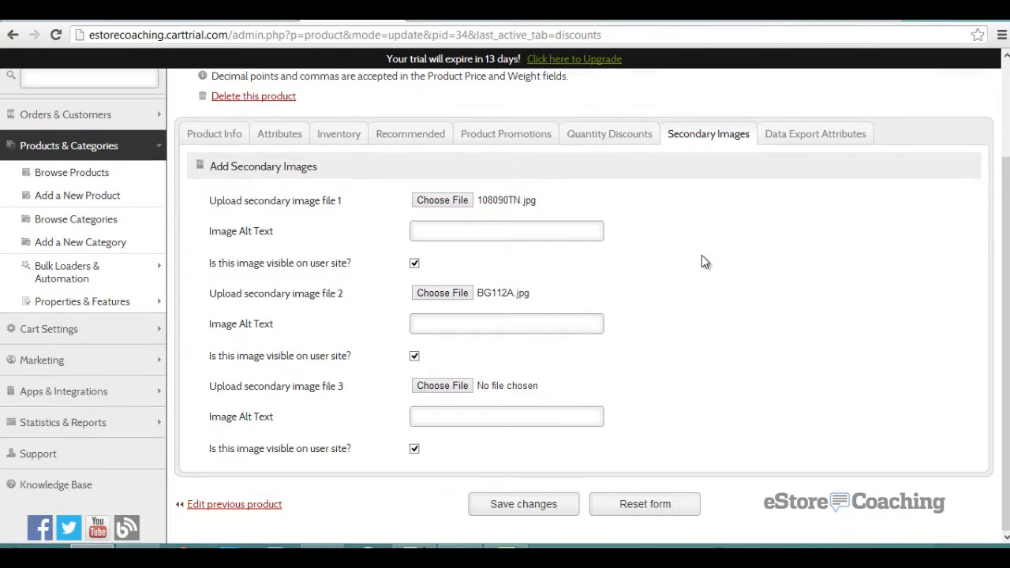
click(545, 504)
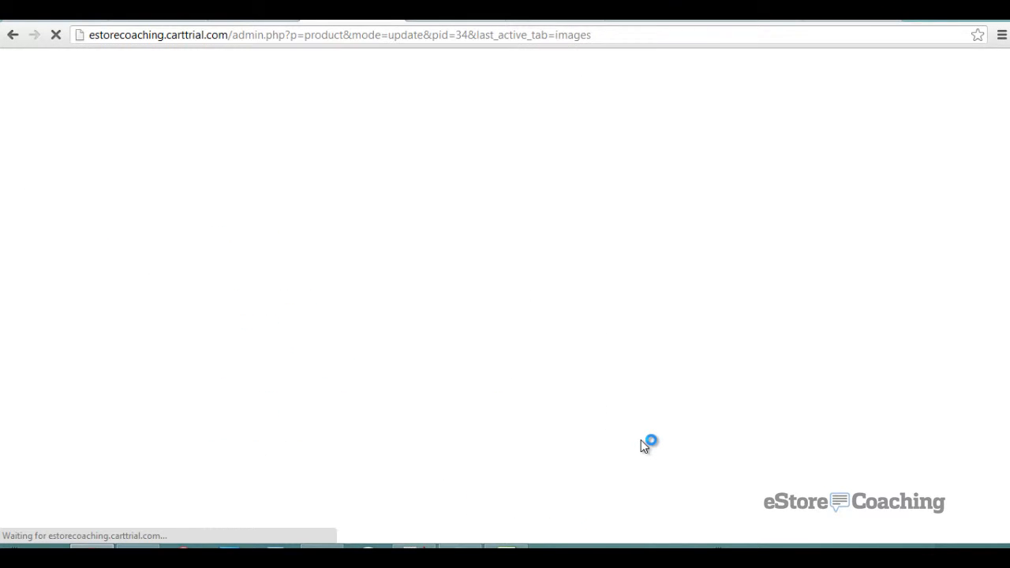
- Expand Google Base export settings and check the Amazon, Ebay and Yahoo! feed settings
click(796, 261)
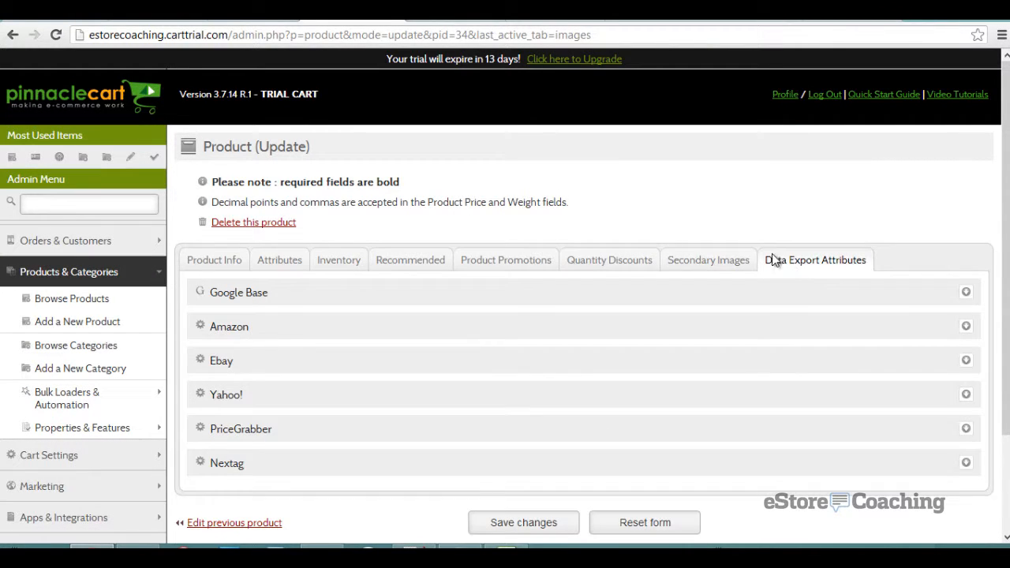
scroll(667, 239, down, 1)
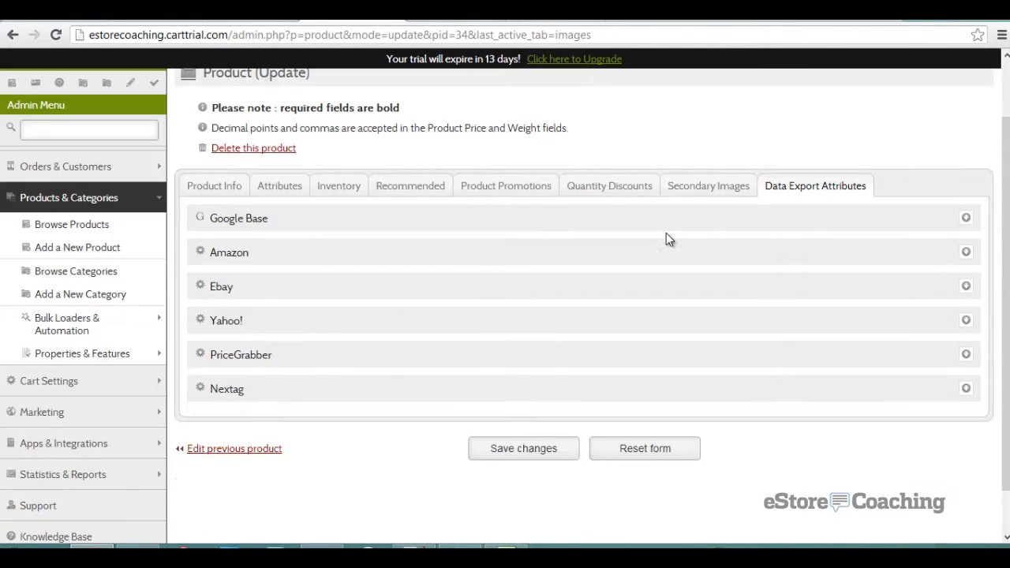
click(298, 226)
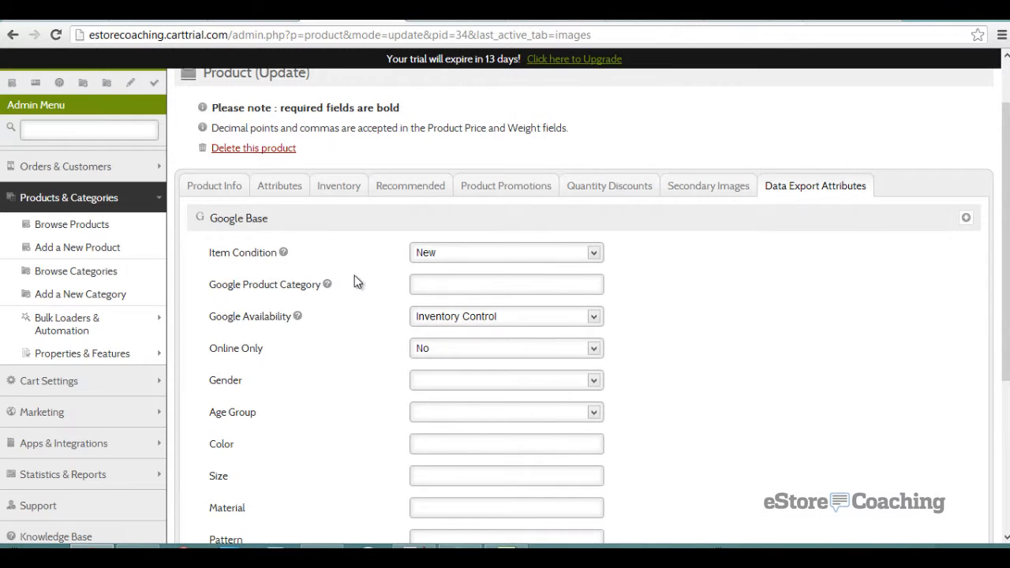
scroll(357, 282, down, 1)
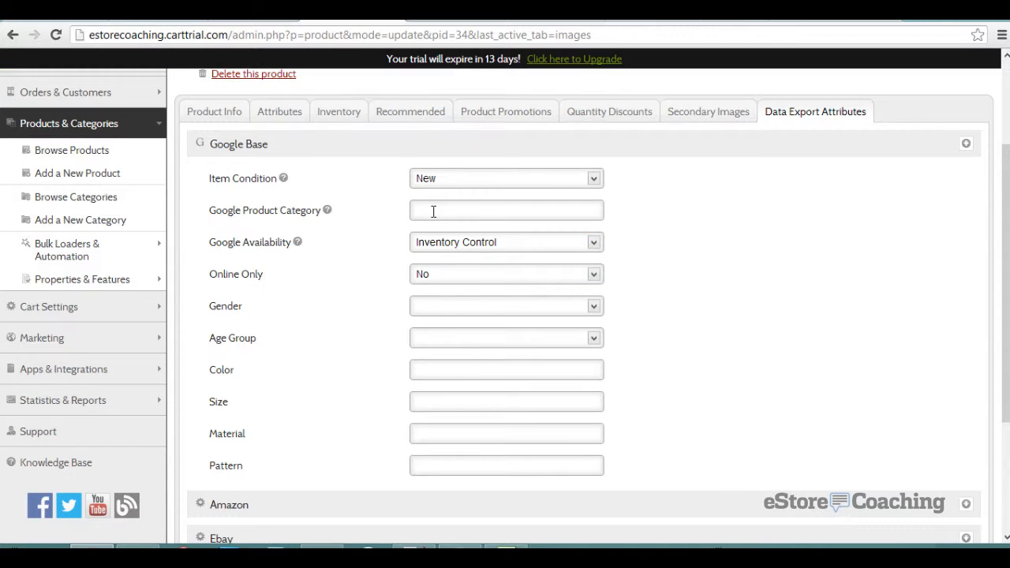
scroll(399, 310, down, 2)
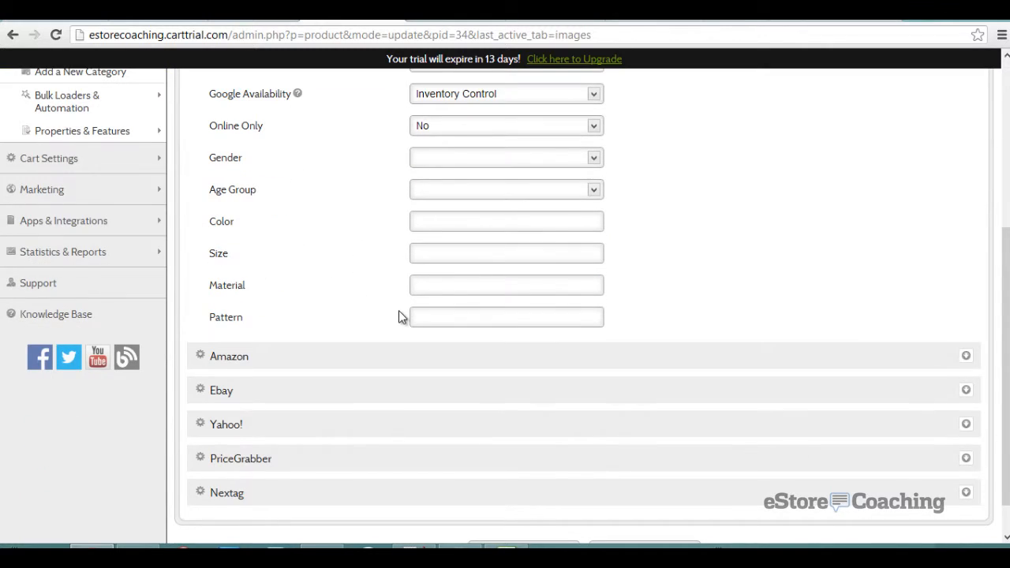
click(398, 357)
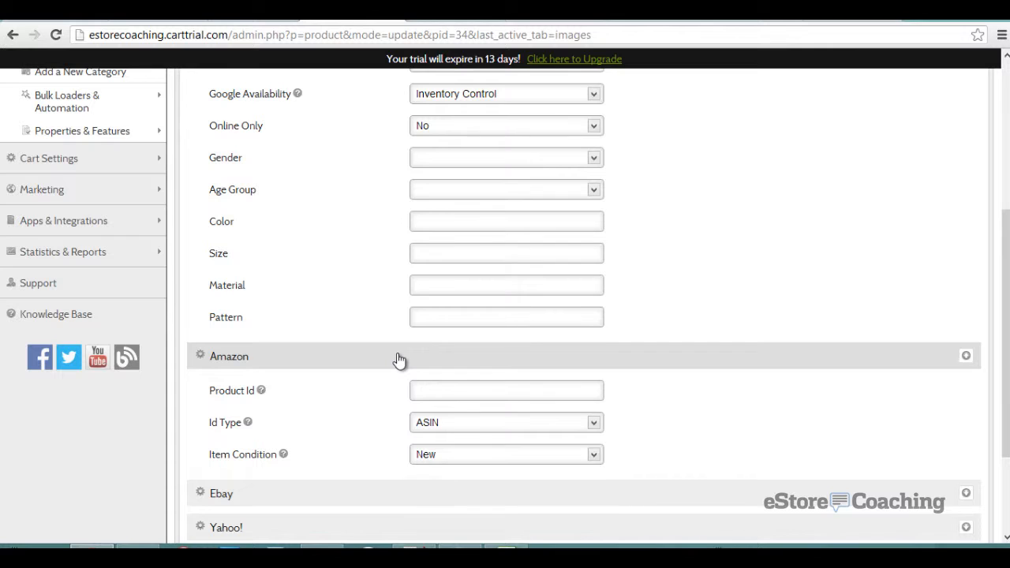
click(398, 360)
click(385, 394)
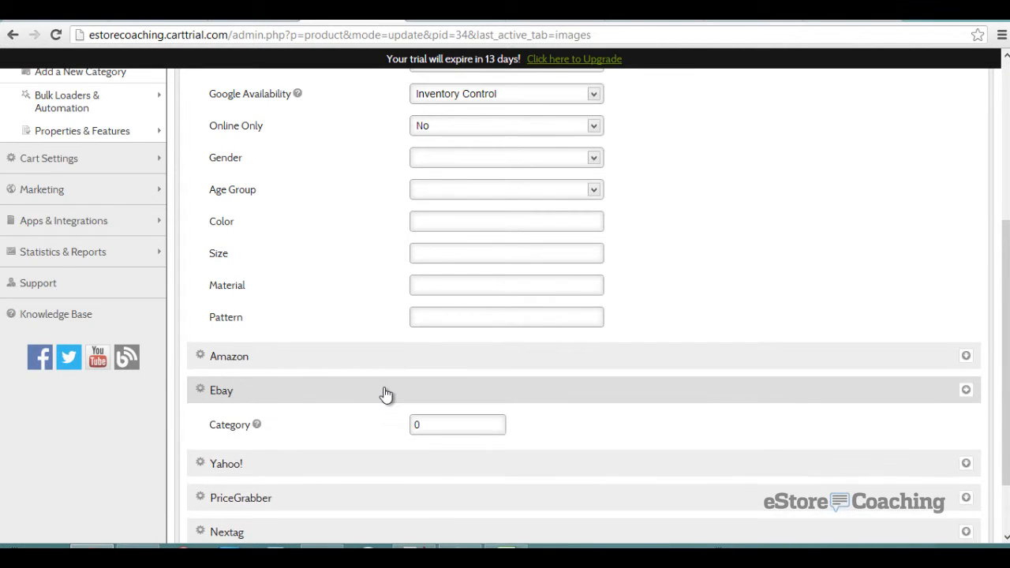
click(386, 394)
click(378, 433)
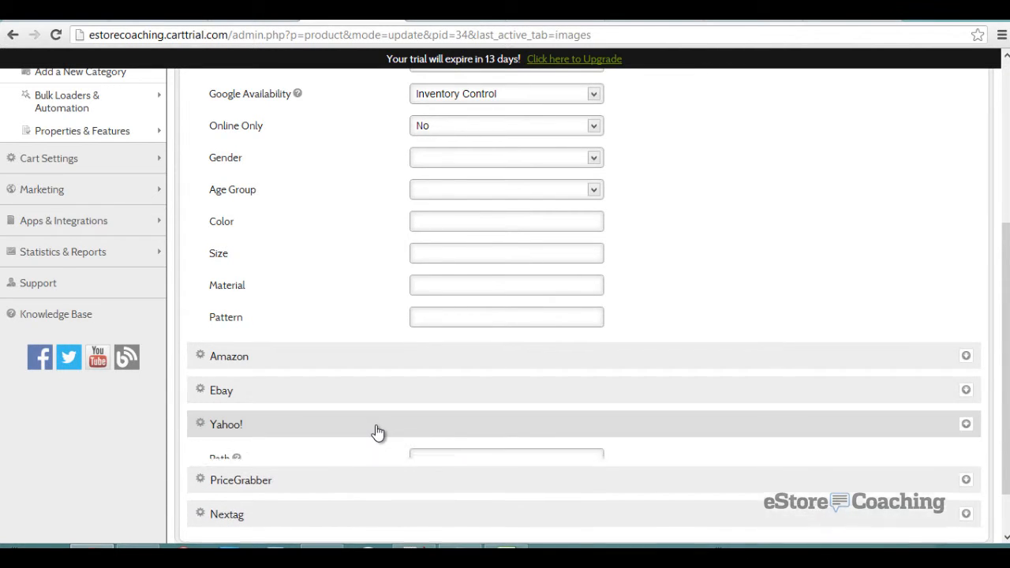
click(378, 433)
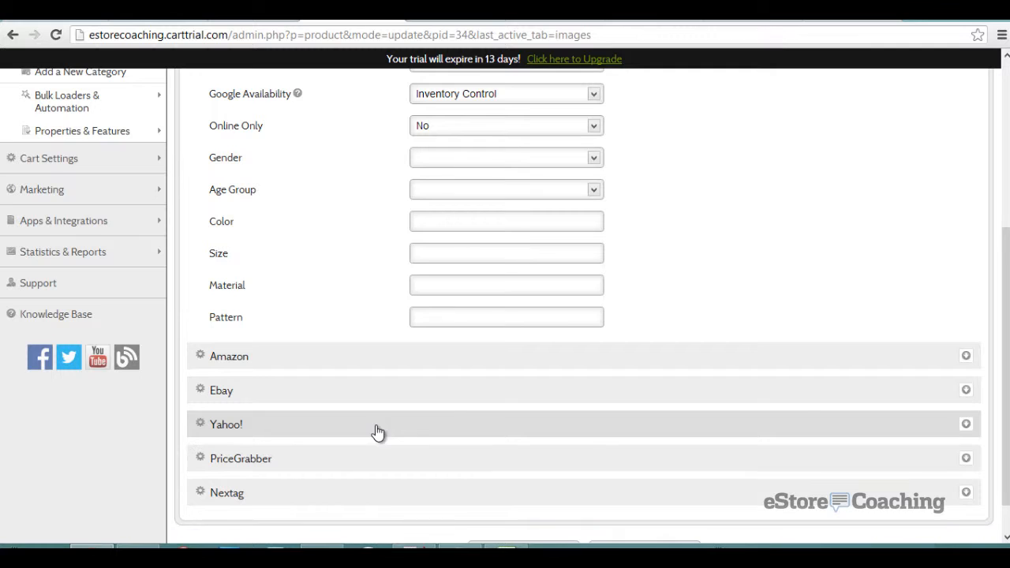
- Check the PriceGrabber and Nextag feed settings, then show Product Promotions
click(359, 467)
scroll(358, 466, down, 2)
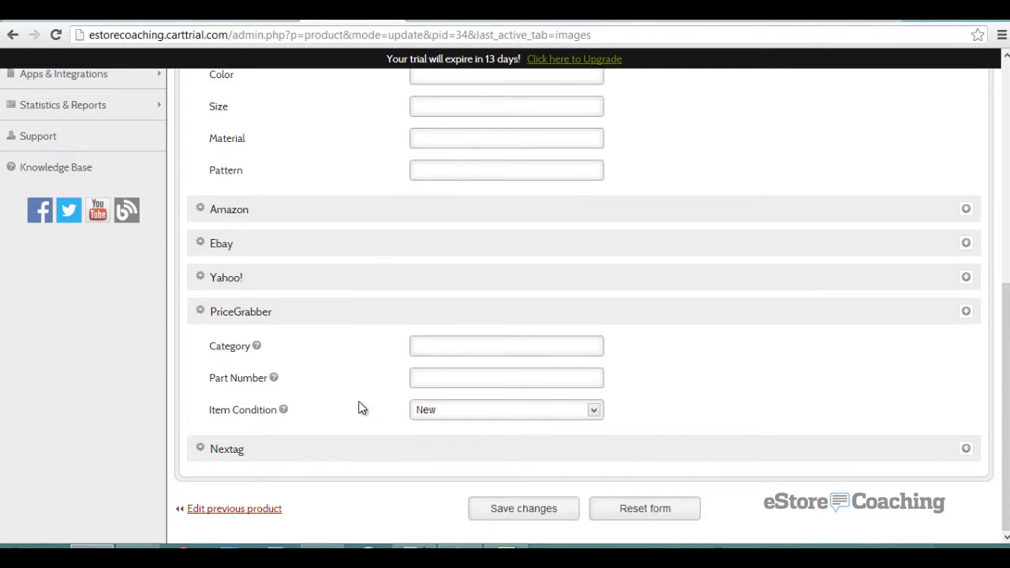
click(350, 316)
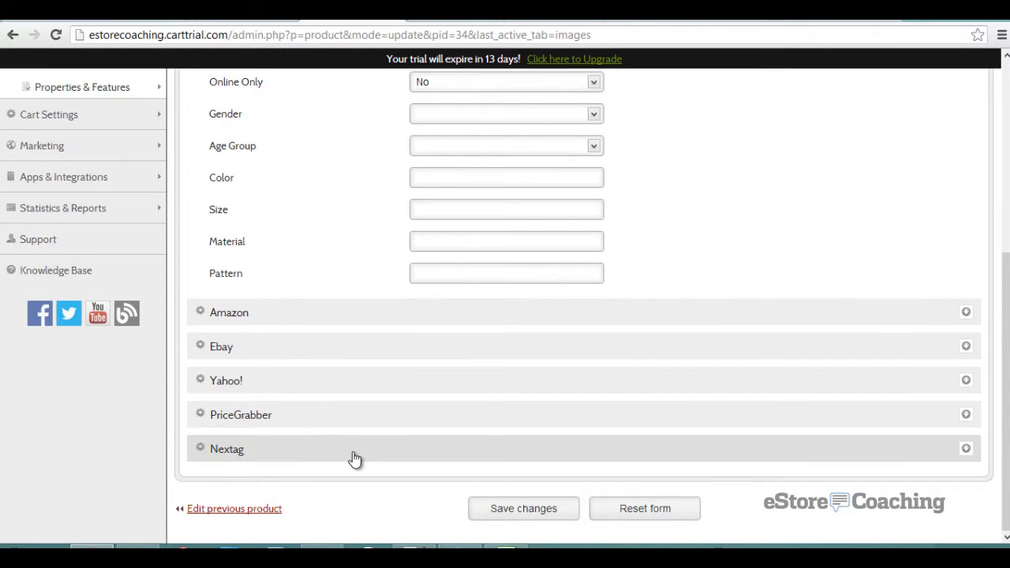
click(354, 453)
scroll(360, 424, down, 2)
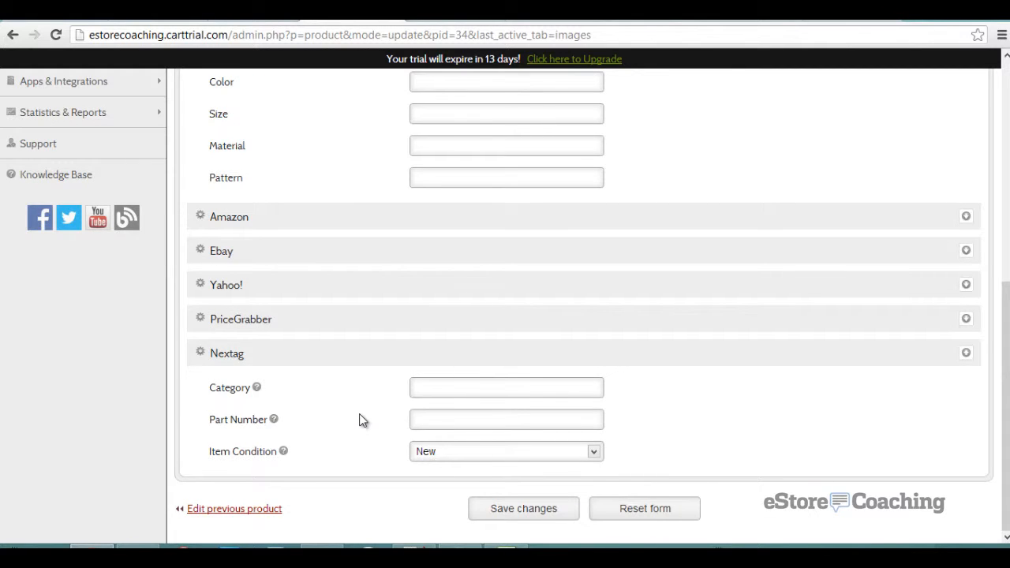
scroll(359, 420, up, 5)
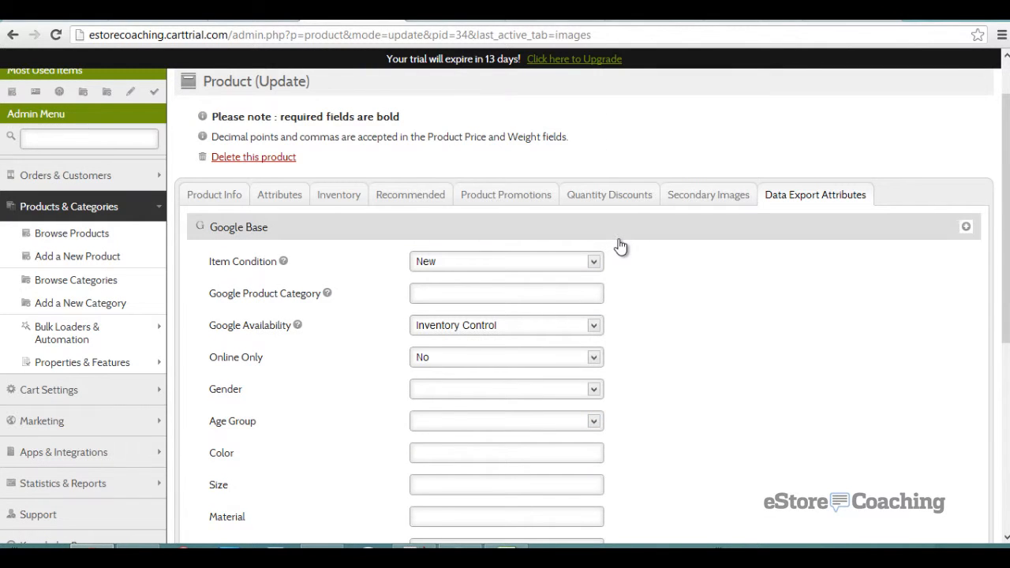
click(598, 227)
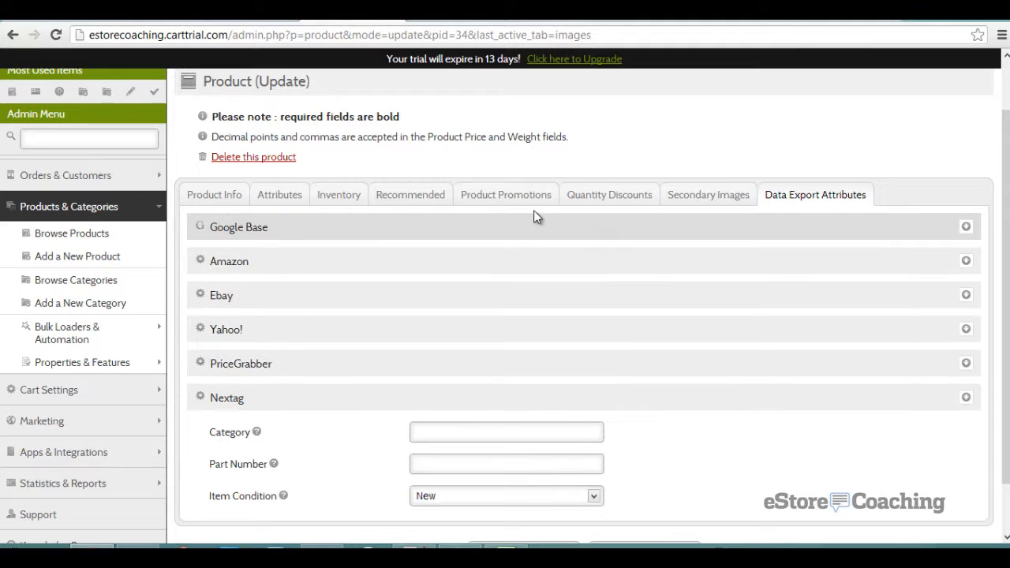
click(499, 203)
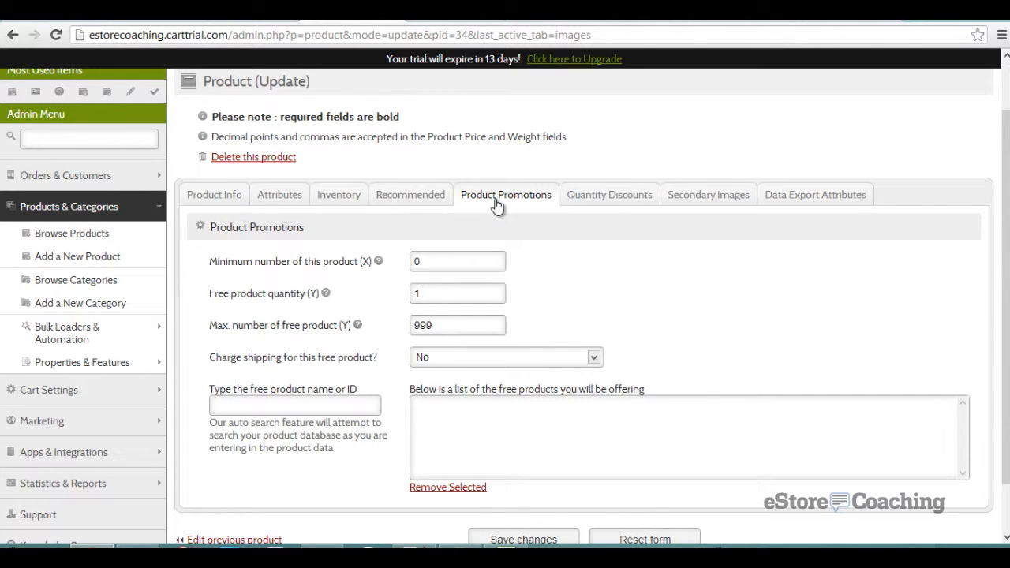
- Check the Recommended Products and Inventory tabs, then show the empty Attributes section
scroll(547, 291, down, 1)
scroll(547, 291, up, 2)
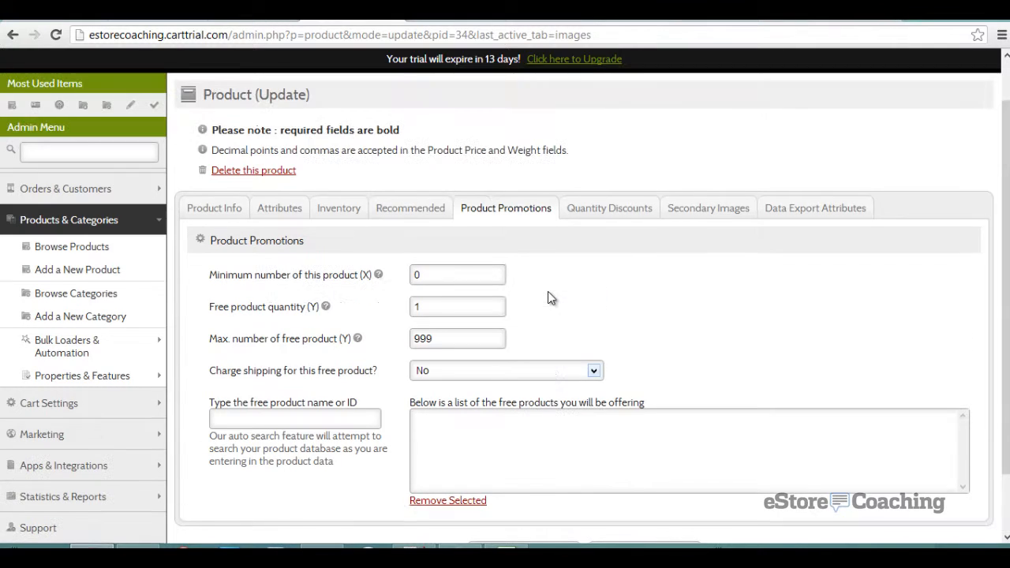
click(433, 211)
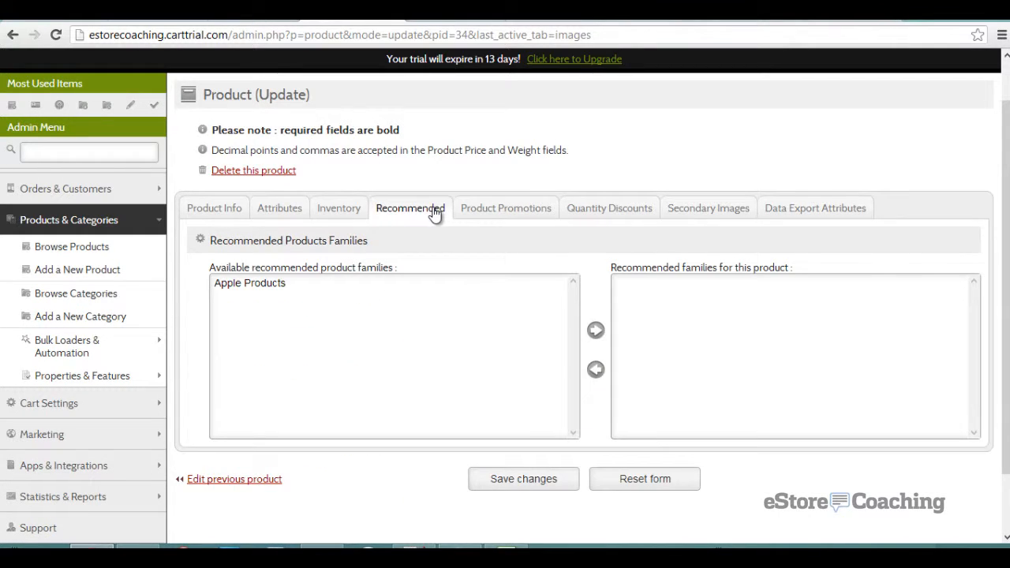
click(334, 211)
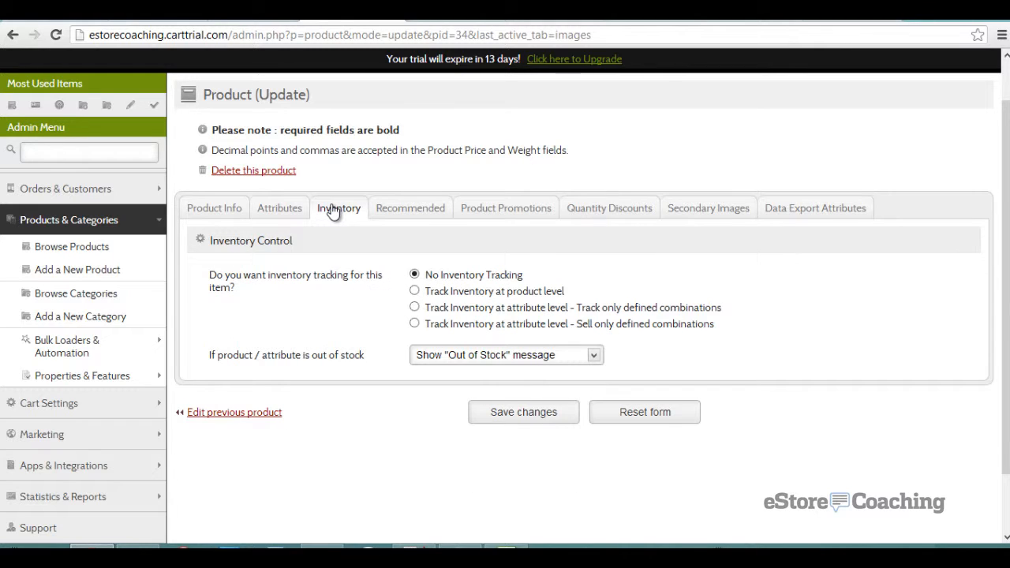
click(278, 211)
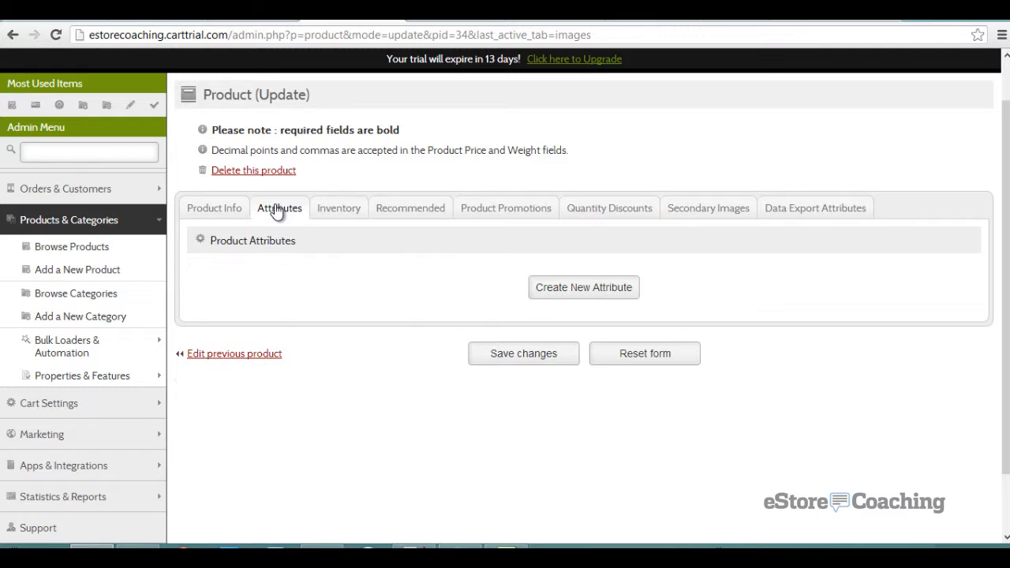
- Start a new attribute and enter options Small (+1), Medium and Large(+10)
click(575, 288)
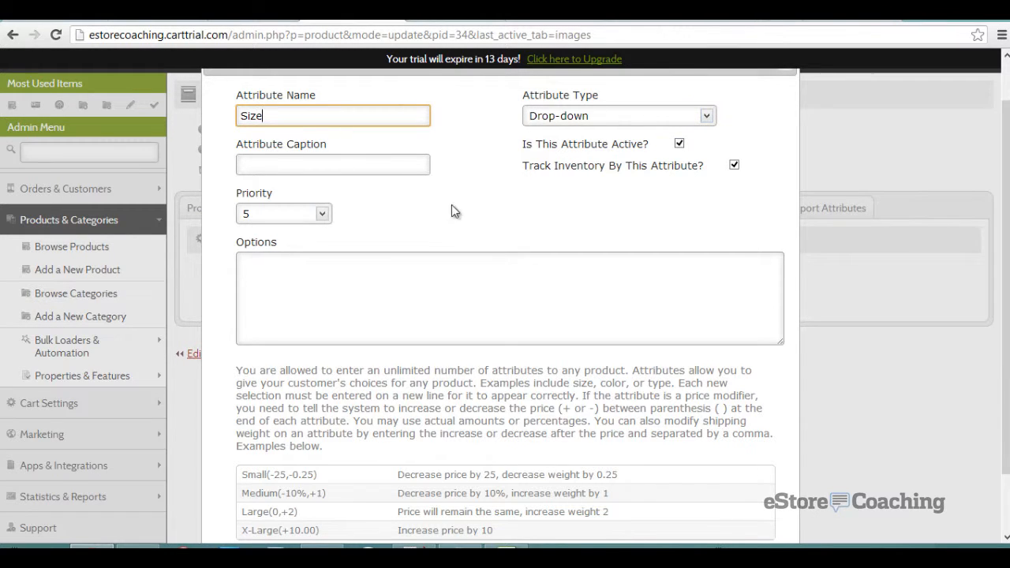
click(397, 282)
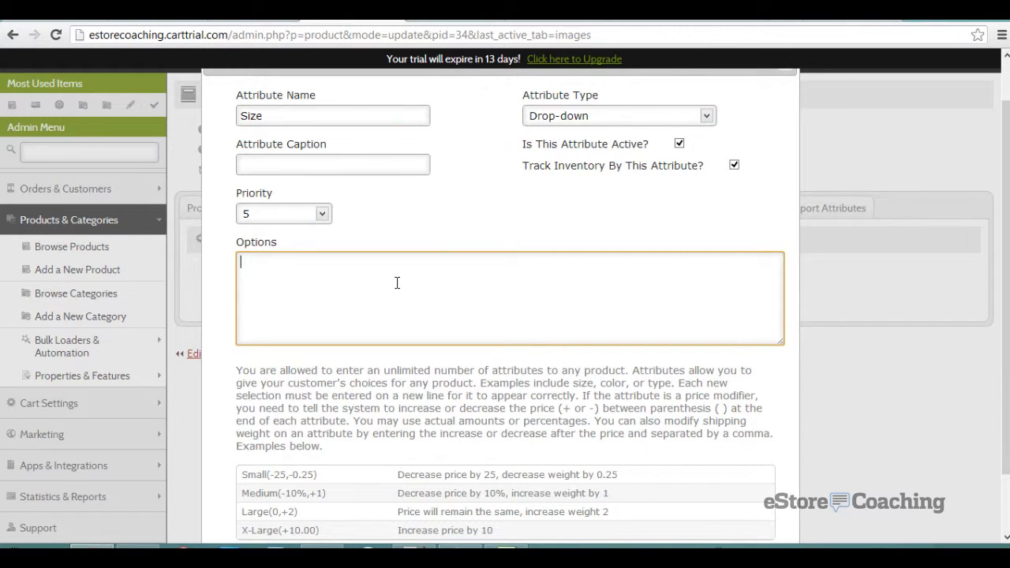
text(Small )
text(Medium )
text(L)
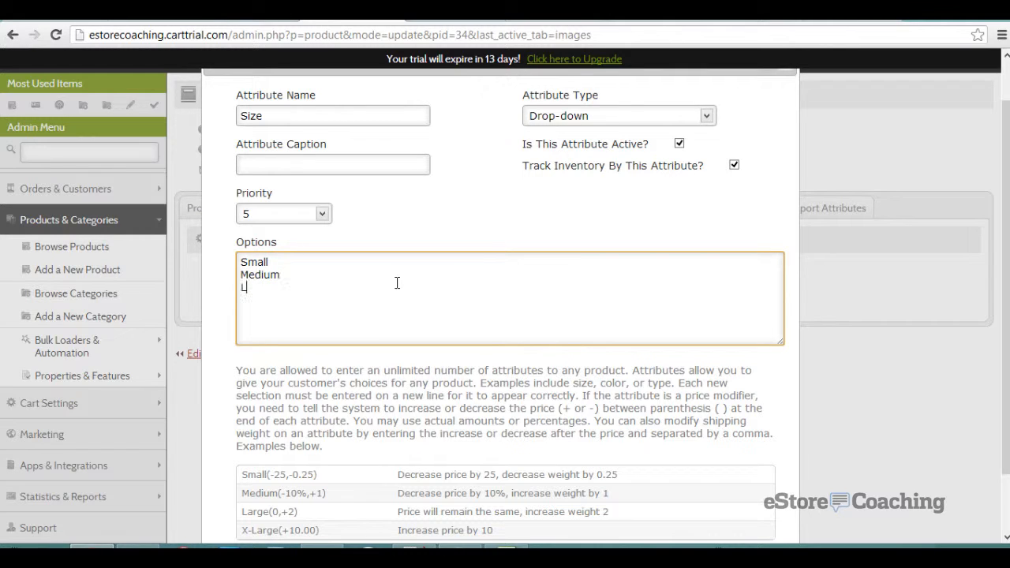
text(arg)
scroll(397, 283, down, 1)
click(332, 185)
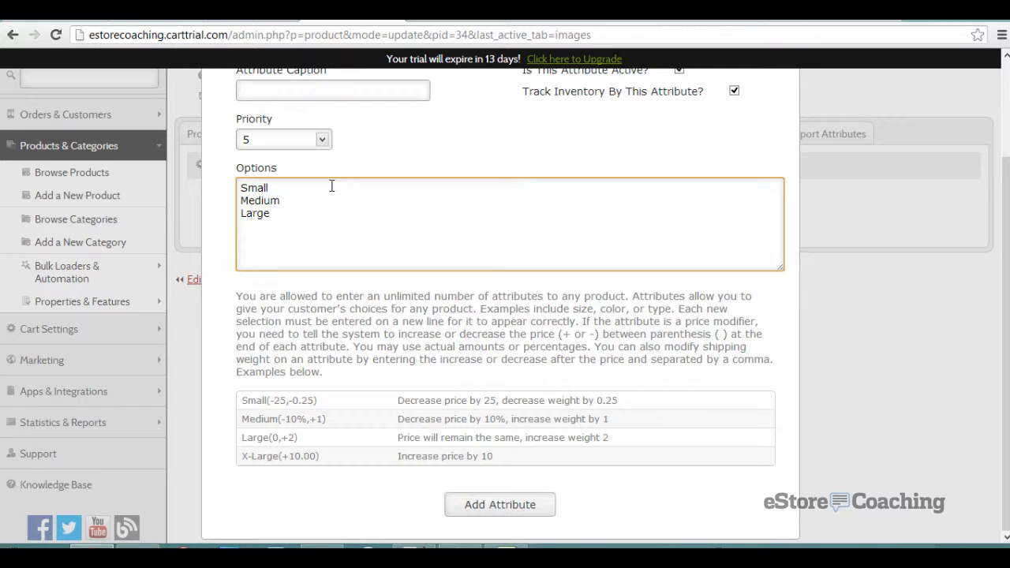
text(()
key(shift+Left)
key(shift+Left)
key(shift+Left)
key(shift+Left)
key(ctrl+c)
key(Down)
key(Down)
key(ctrl+v)
text(0)
- Add the missing caption 'Size', keep priority 5, and save the attribute
click(463, 506)
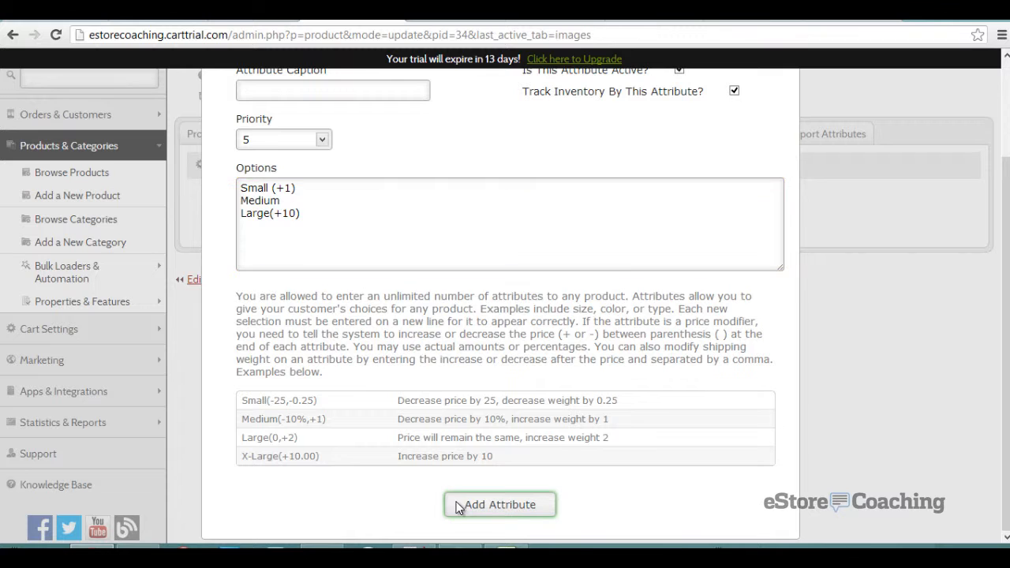
click(598, 300)
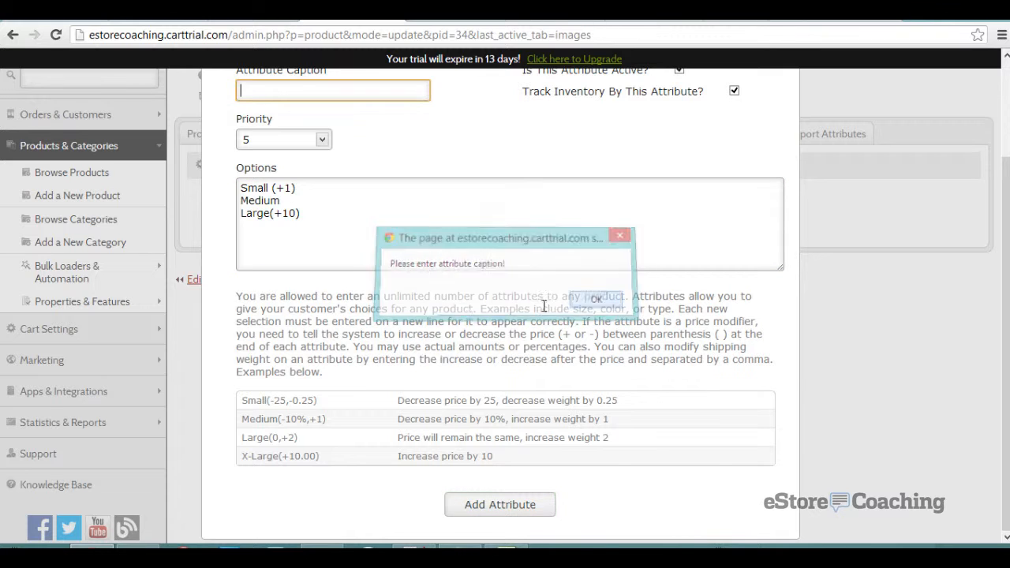
text(Size)
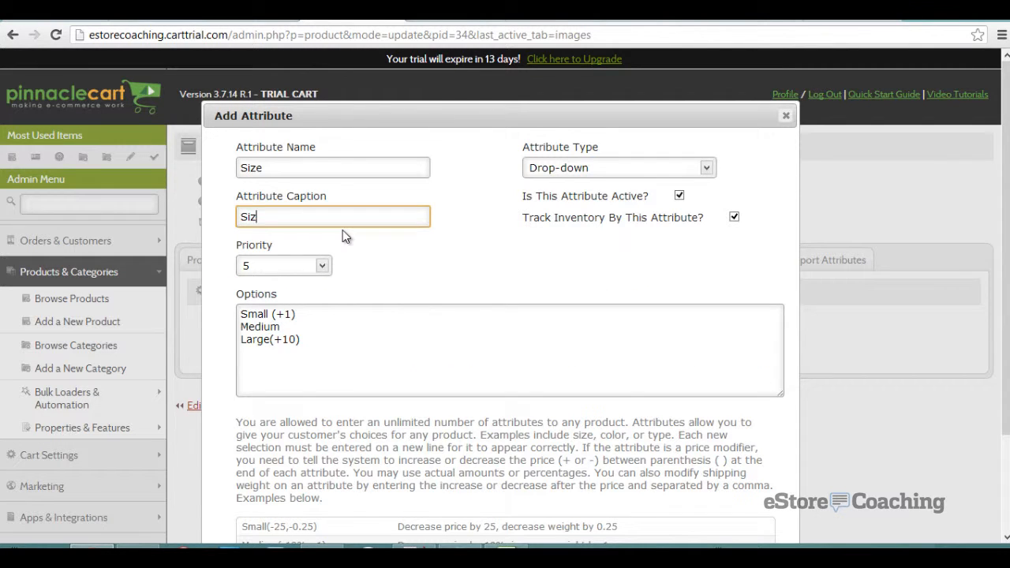
click(318, 266)
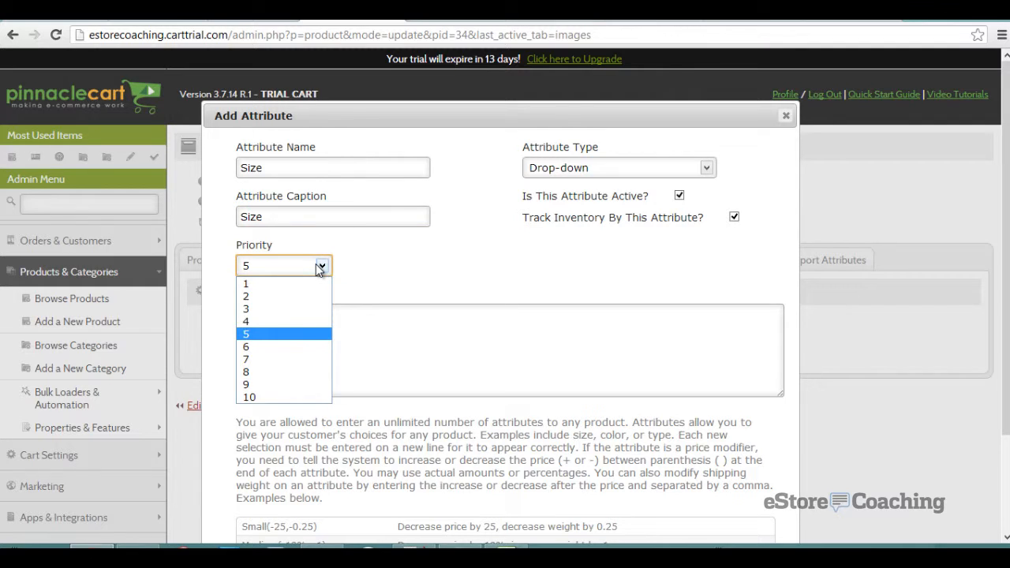
click(316, 263)
scroll(378, 264, down, 2)
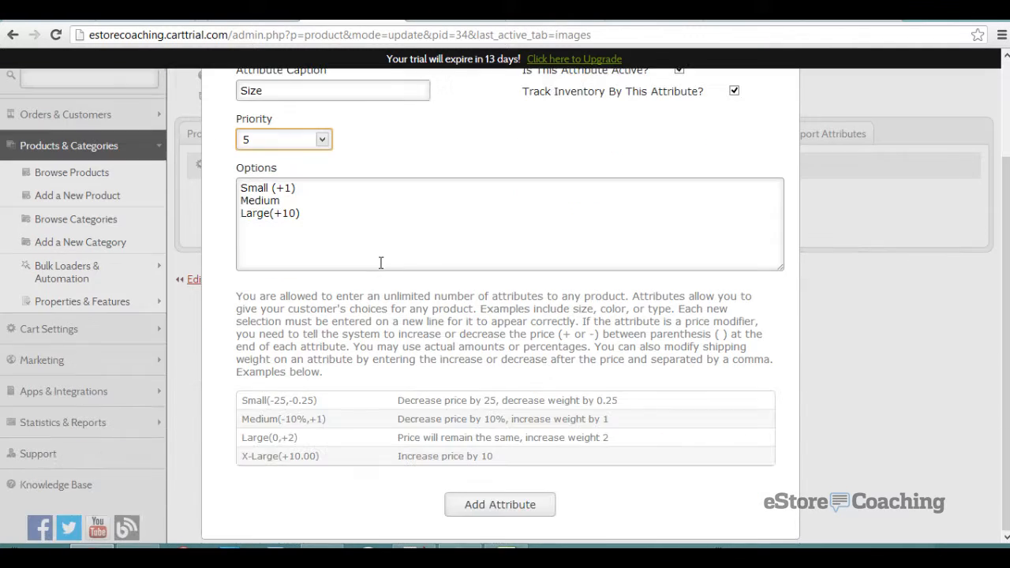
click(502, 507)
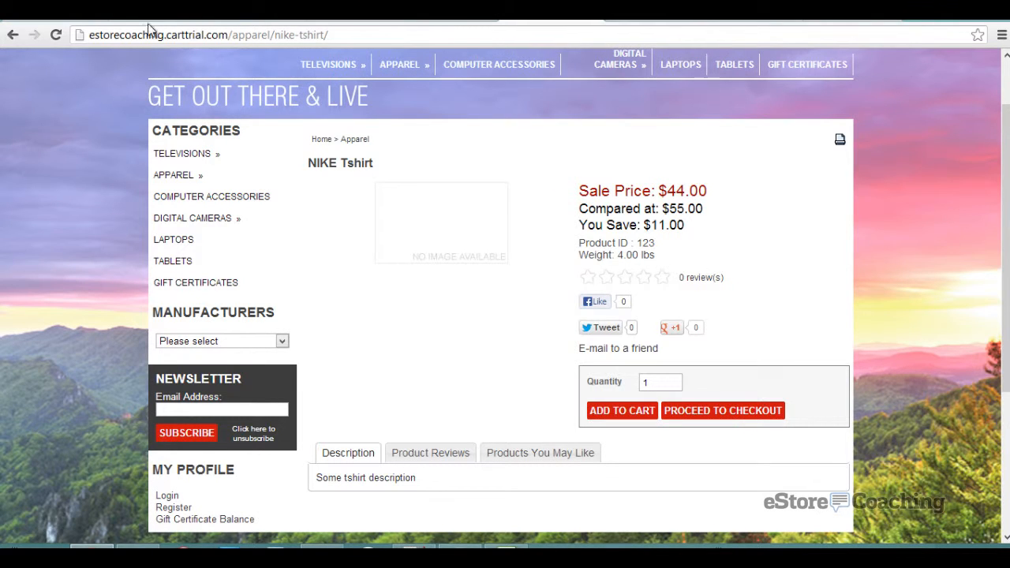
- Reload the NIKE Tshirt store page and check its Size options, leaving Small
click(60, 37)
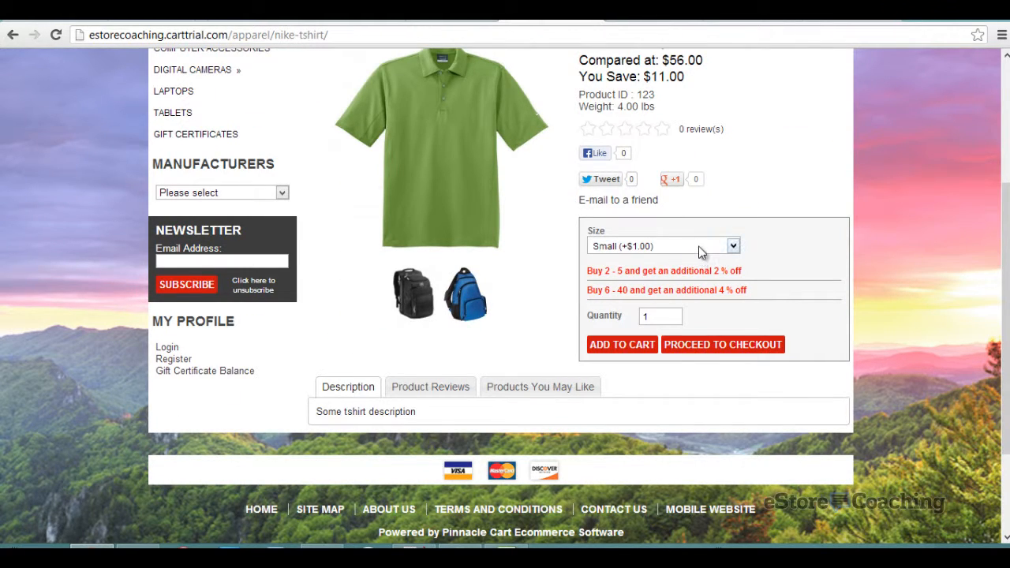
click(699, 245)
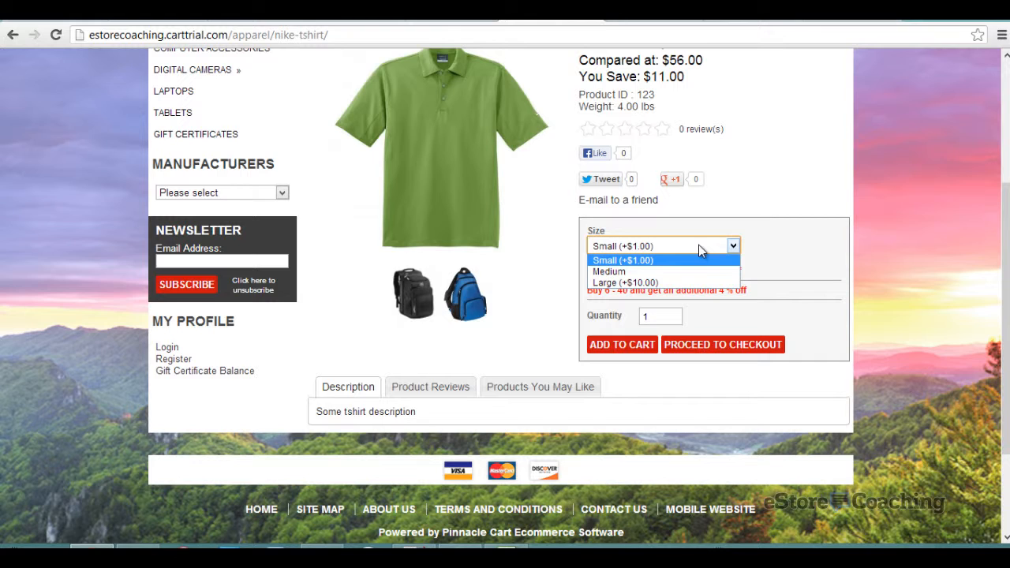
click(696, 290)
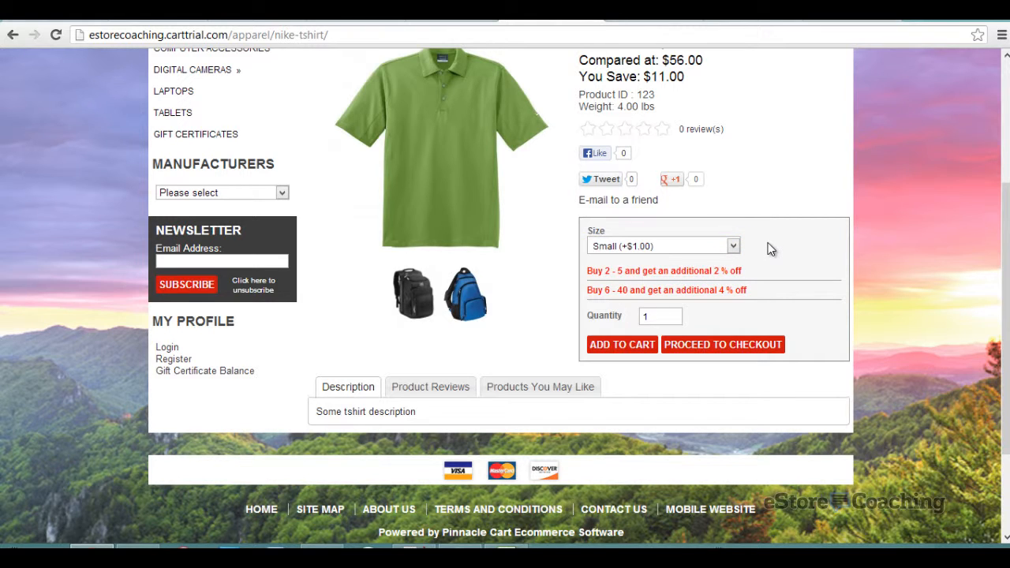
- Add 10 shirts to the cart, then enlarge and close the backpack image
scroll(772, 250, up, 1)
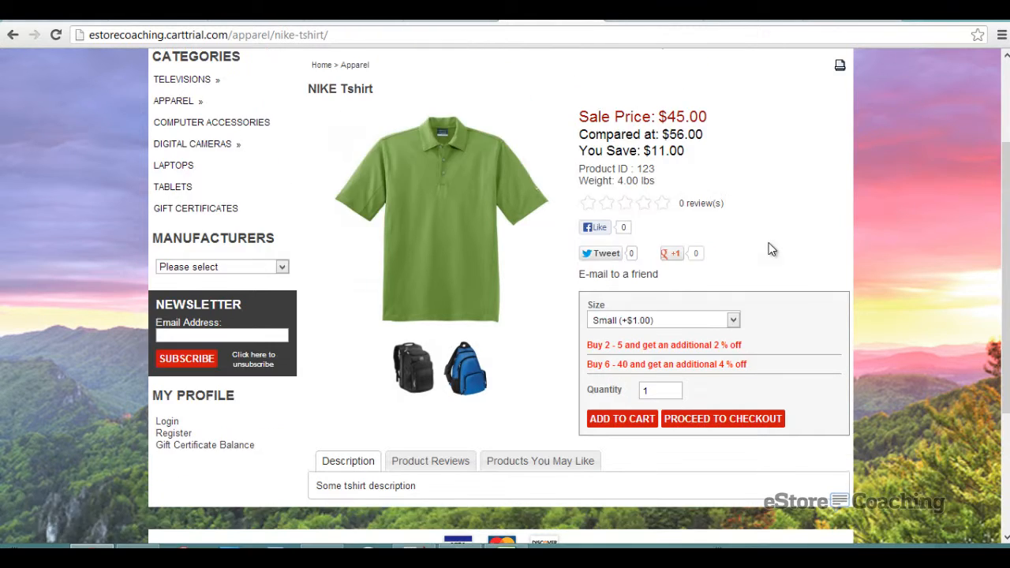
click(655, 392)
text(0)
click(624, 420)
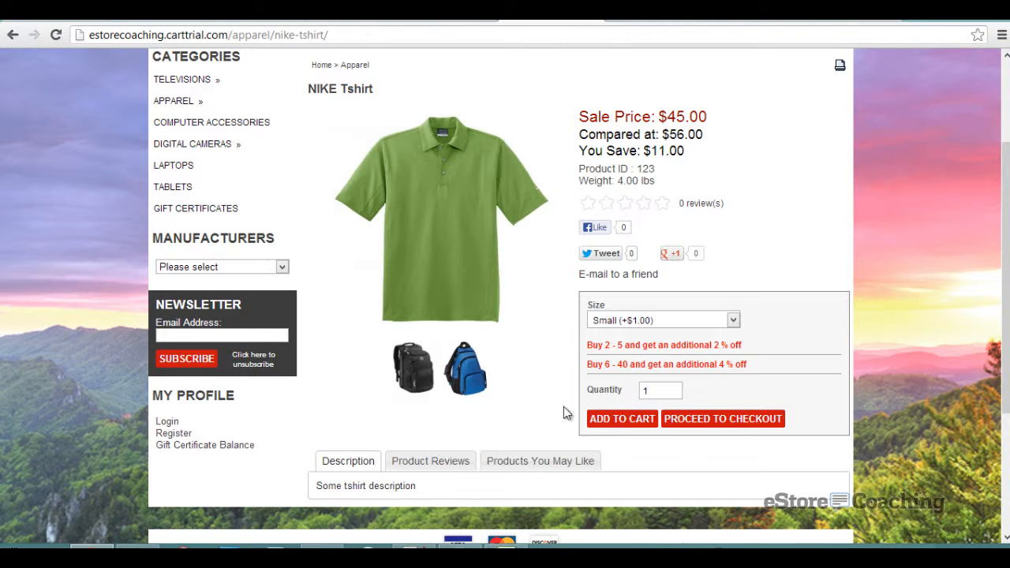
click(460, 379)
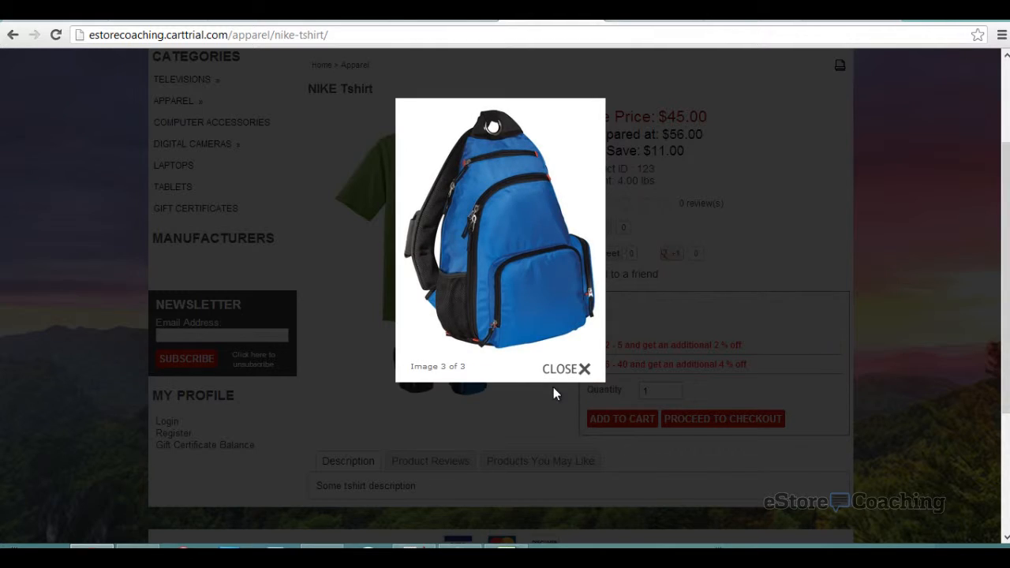
click(593, 251)
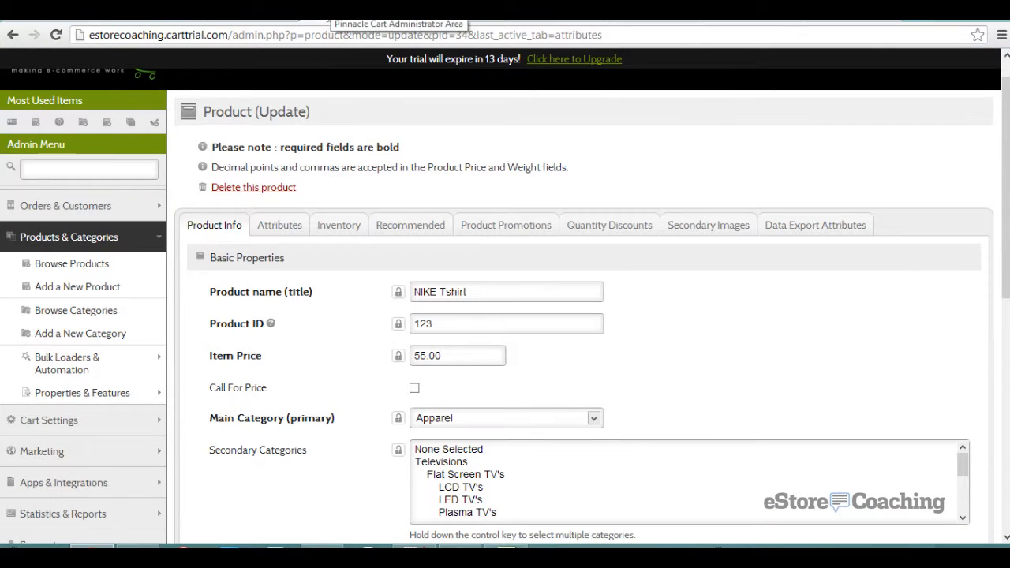
- Open the Gift Certificates page under Marketing
scroll(295, 153, down, 2)
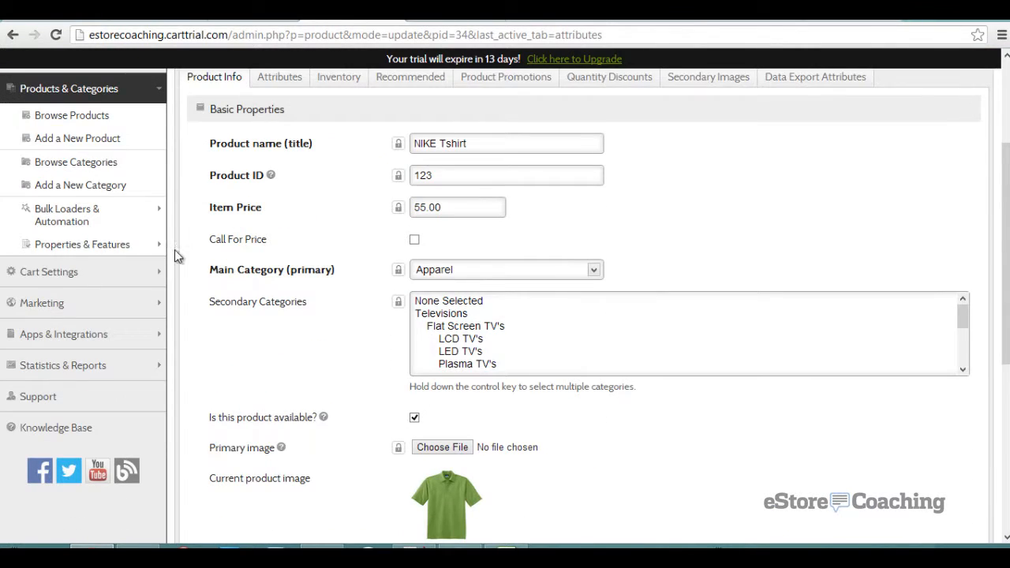
click(144, 312)
scroll(143, 315, down, 1)
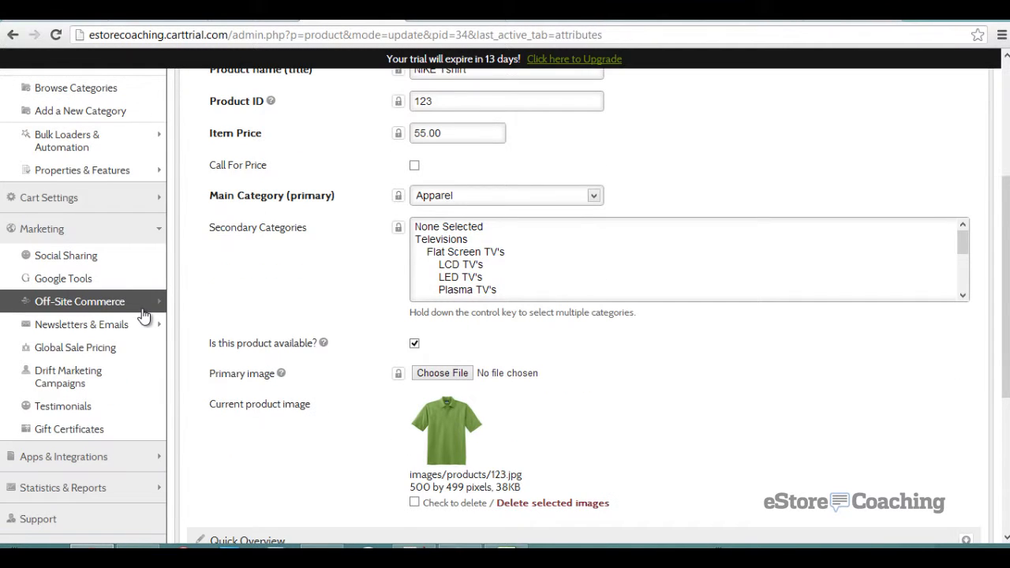
click(103, 434)
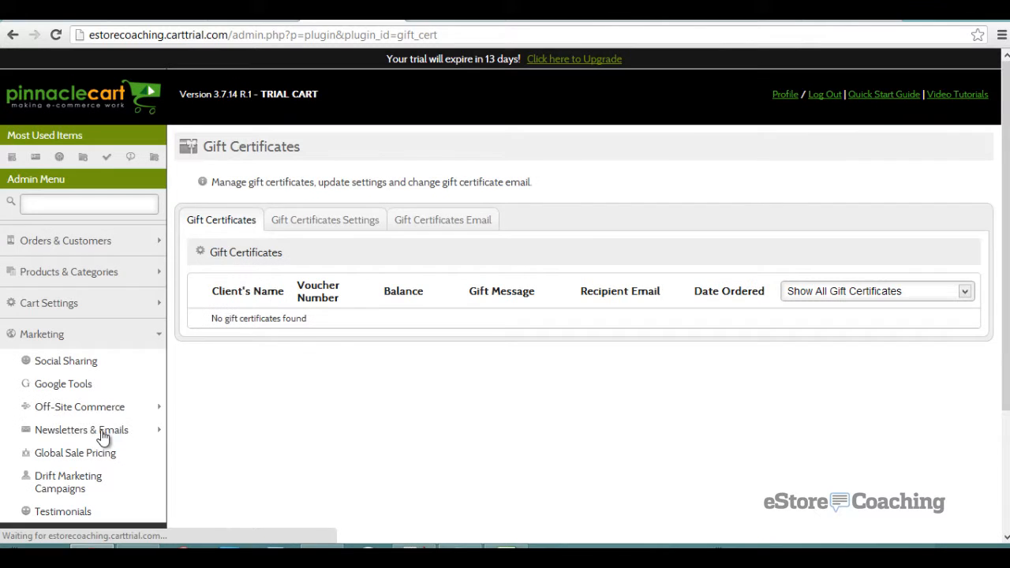
- Review the gift certificate module settings and email template, then return to the list
click(290, 224)
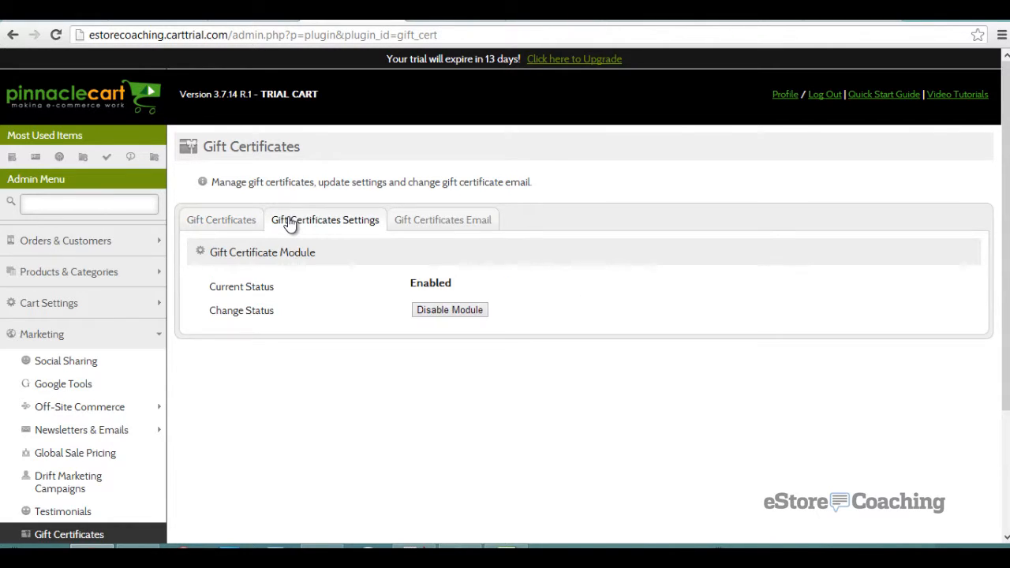
click(414, 224)
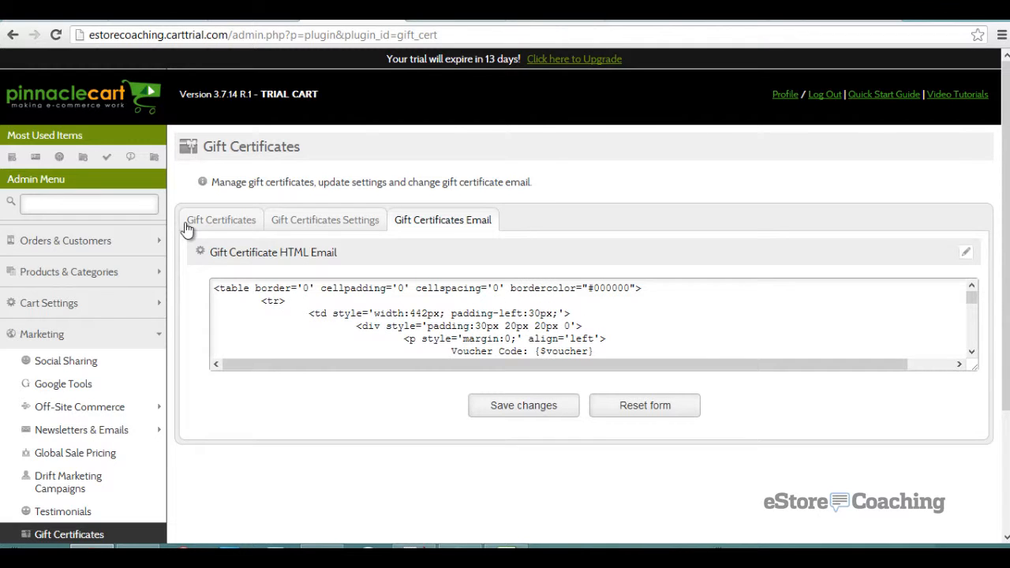
click(209, 223)
scroll(380, 226, down, 1)
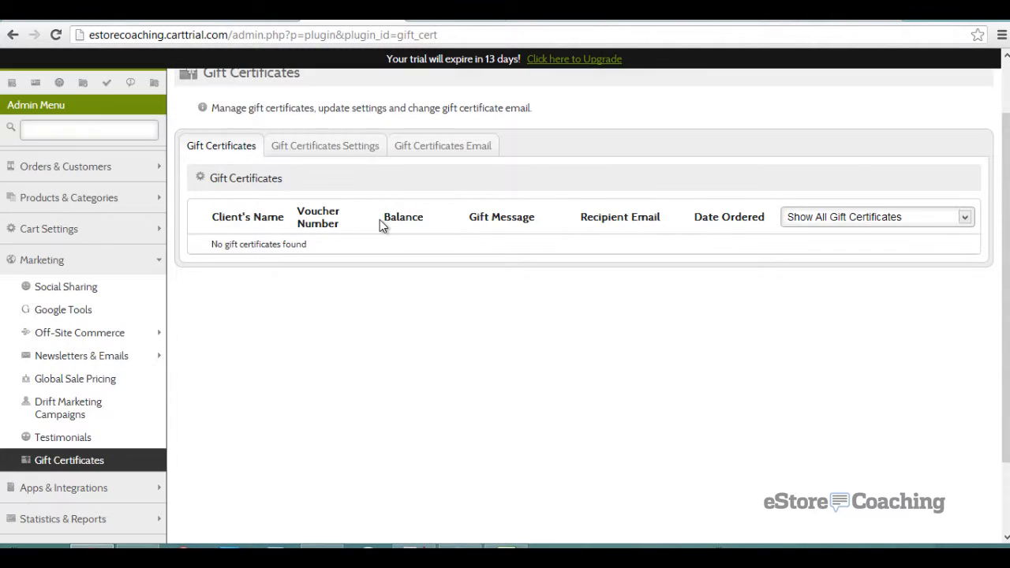
click(69, 227)
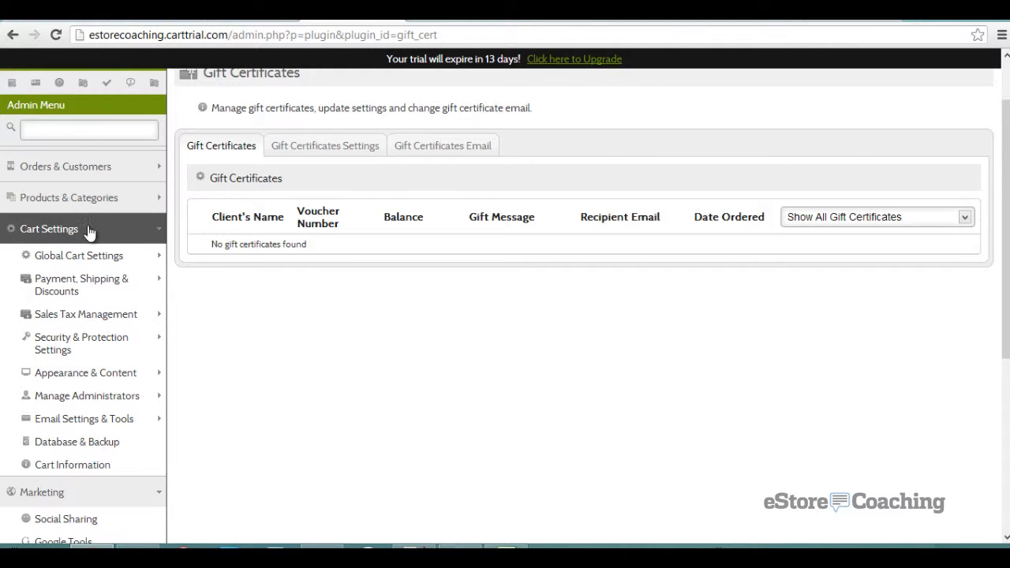
- Look at Company Information, then scroll through Global Site Settings (Store Closed: No)
click(147, 254)
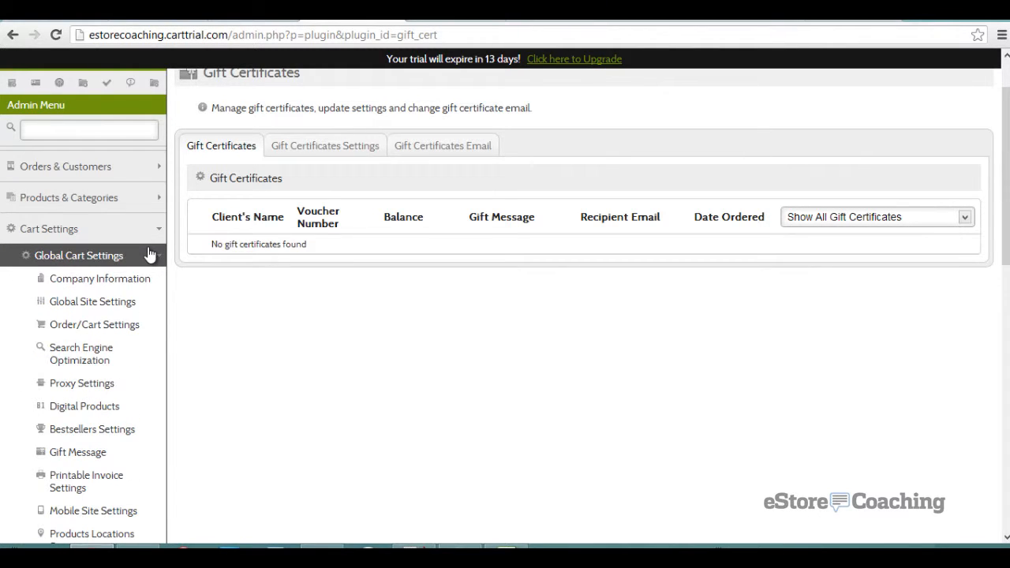
click(145, 280)
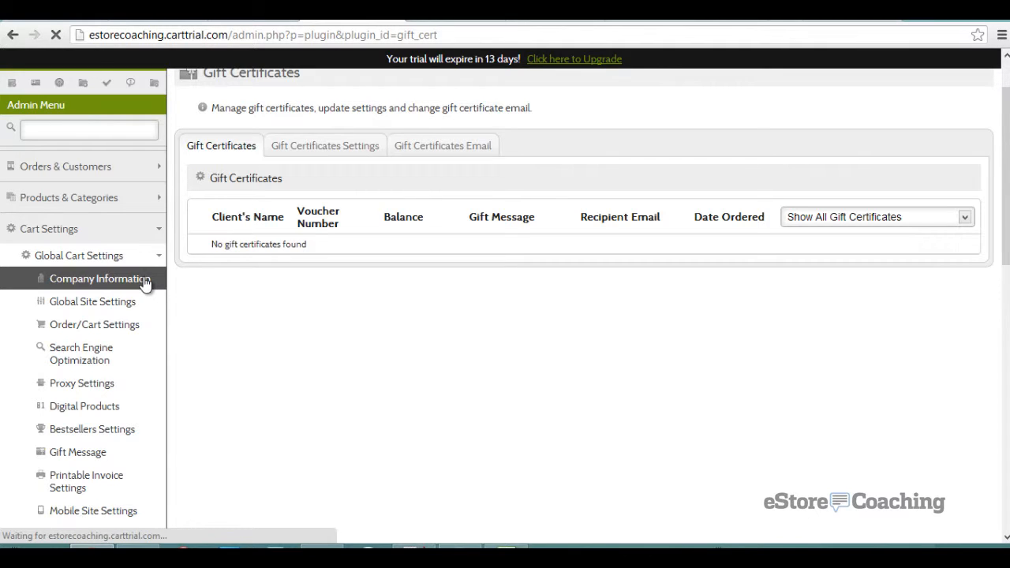
scroll(241, 239, down, 2)
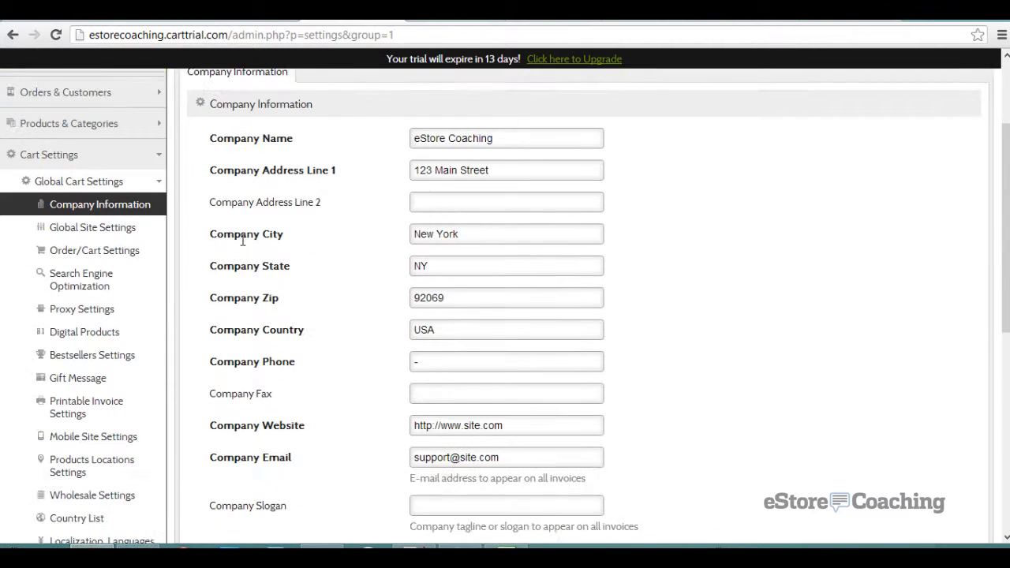
click(117, 229)
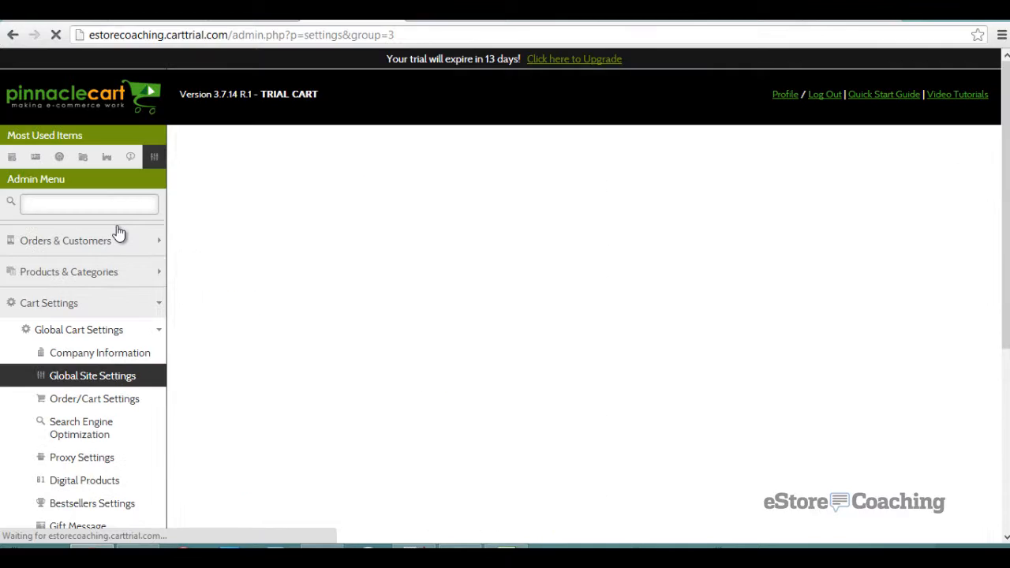
scroll(220, 219, down, 1)
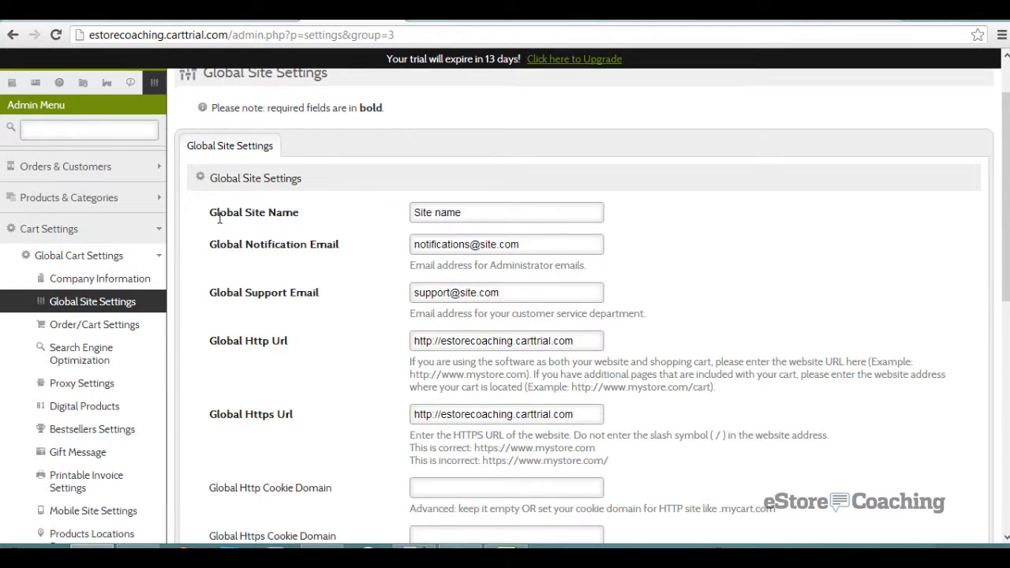
scroll(220, 219, down, 1)
scroll(220, 218, down, 5)
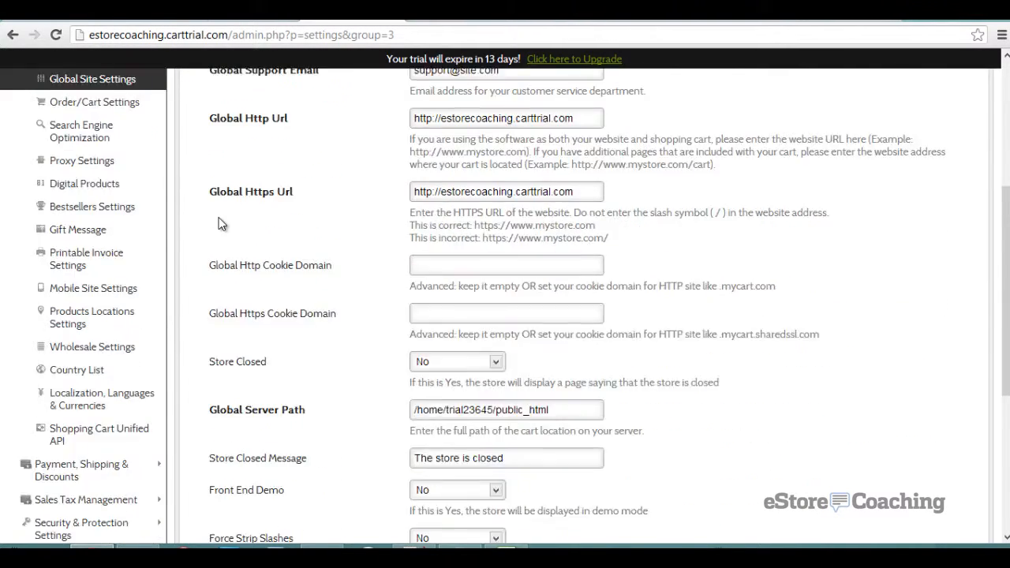
scroll(220, 223, up, 3)
scroll(180, 214, up, 1)
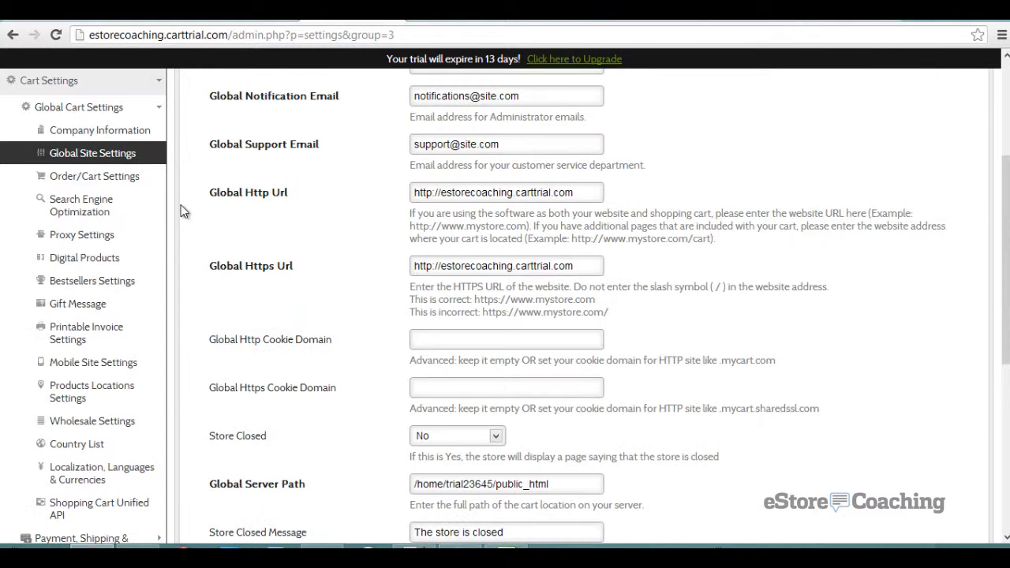
- Scroll through Order/Cart settings: order numbers, minimum subtotal, terms and conditions, inventory
click(102, 182)
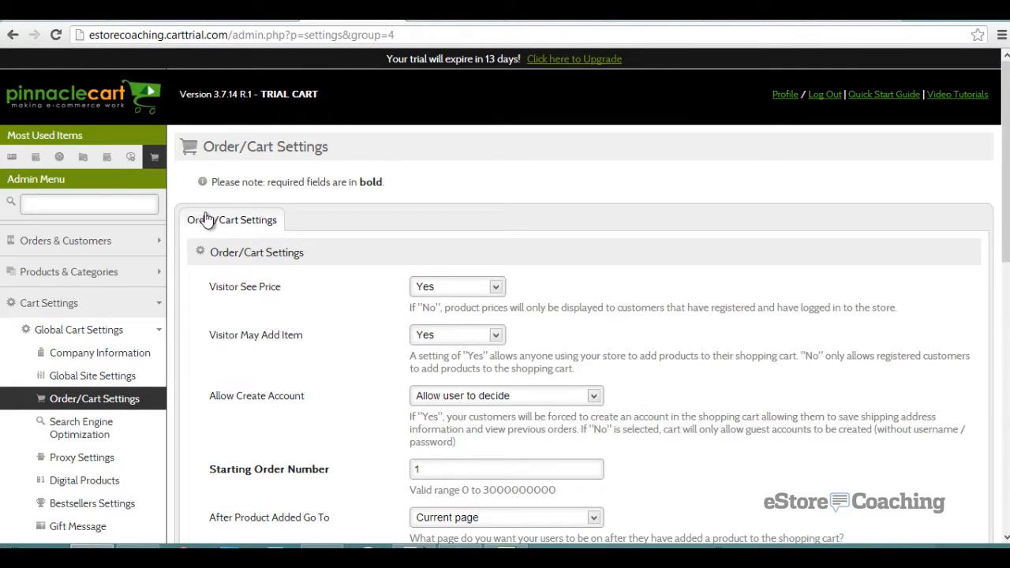
scroll(210, 203, down, 1)
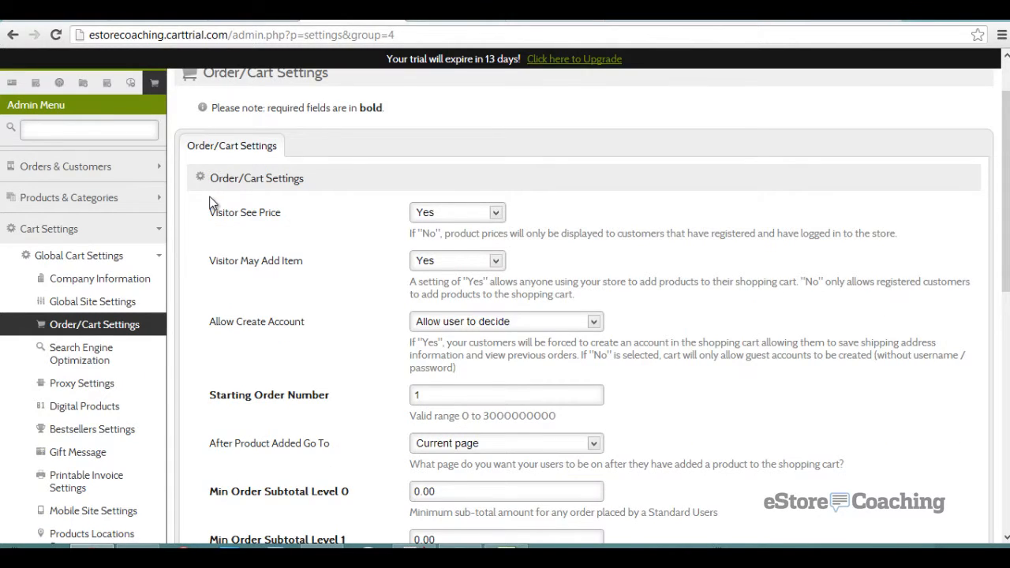
scroll(210, 203, down, 1)
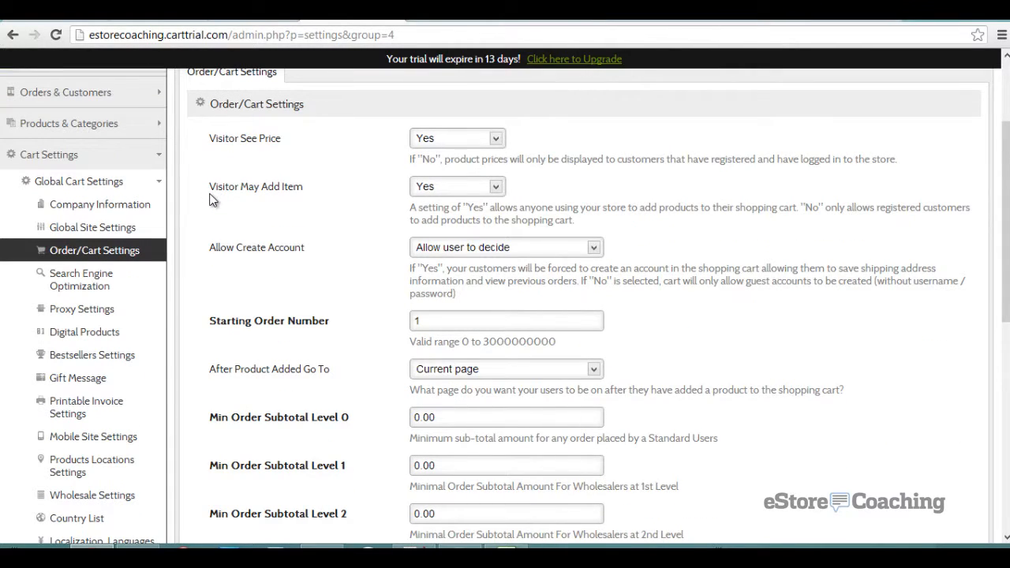
scroll(210, 201, down, 1)
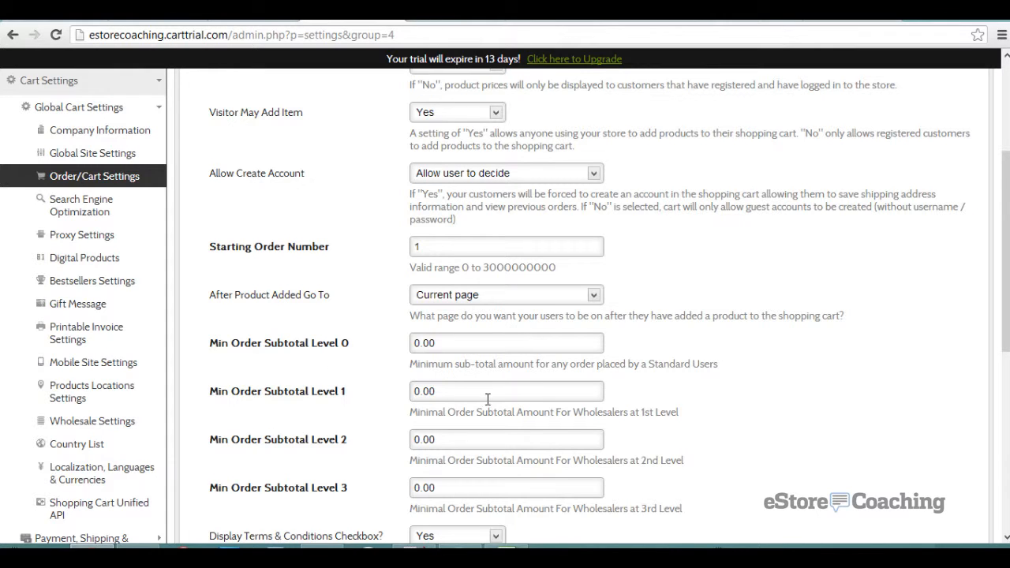
scroll(415, 374, down, 2)
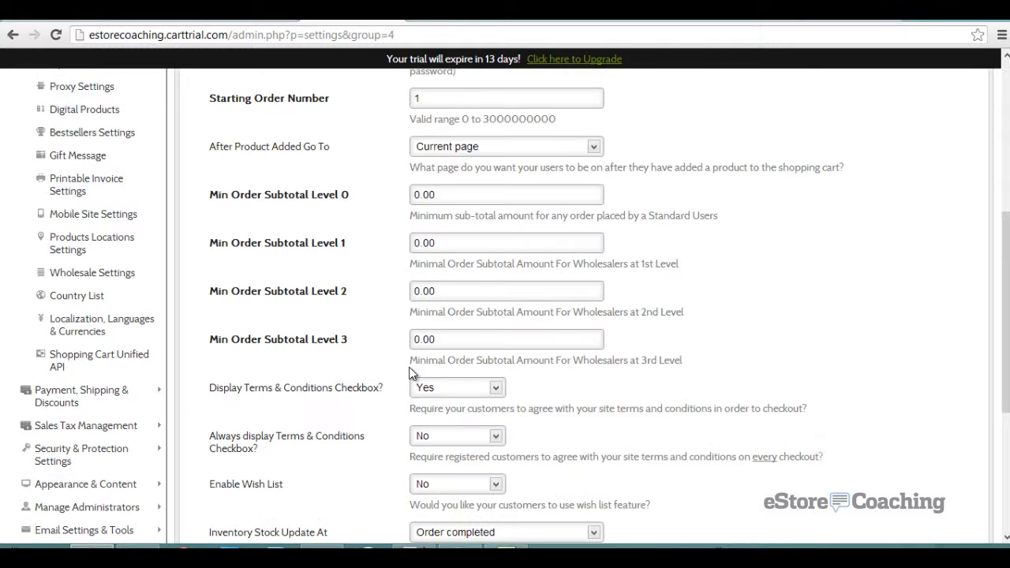
scroll(317, 348, down, 1)
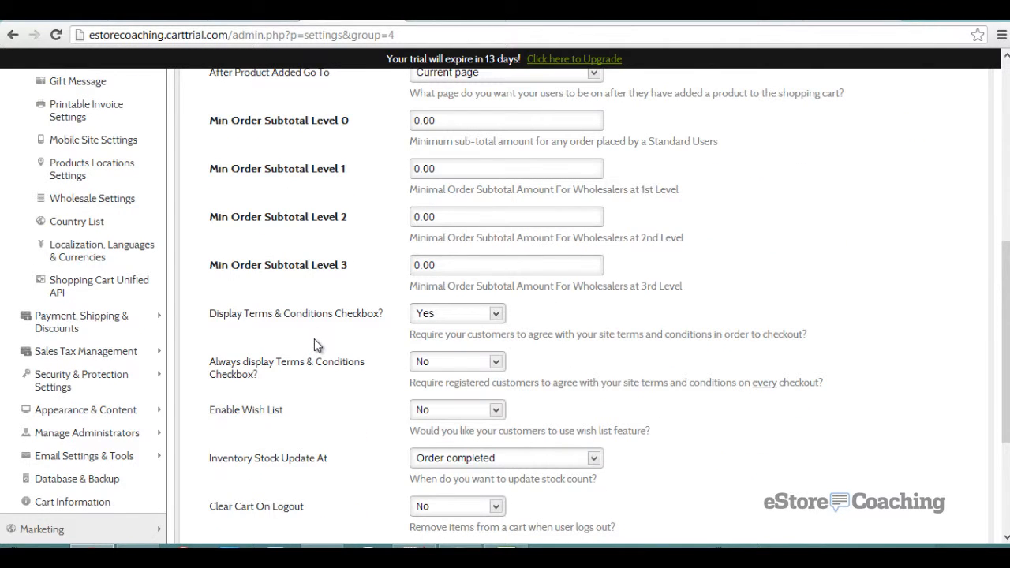
scroll(313, 323, down, 2)
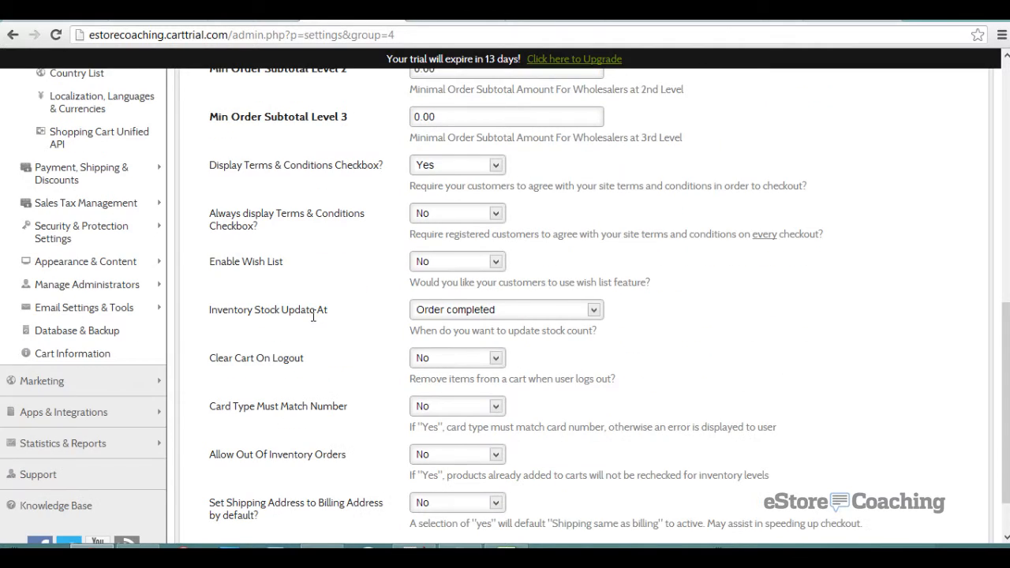
scroll(310, 311, down, 1)
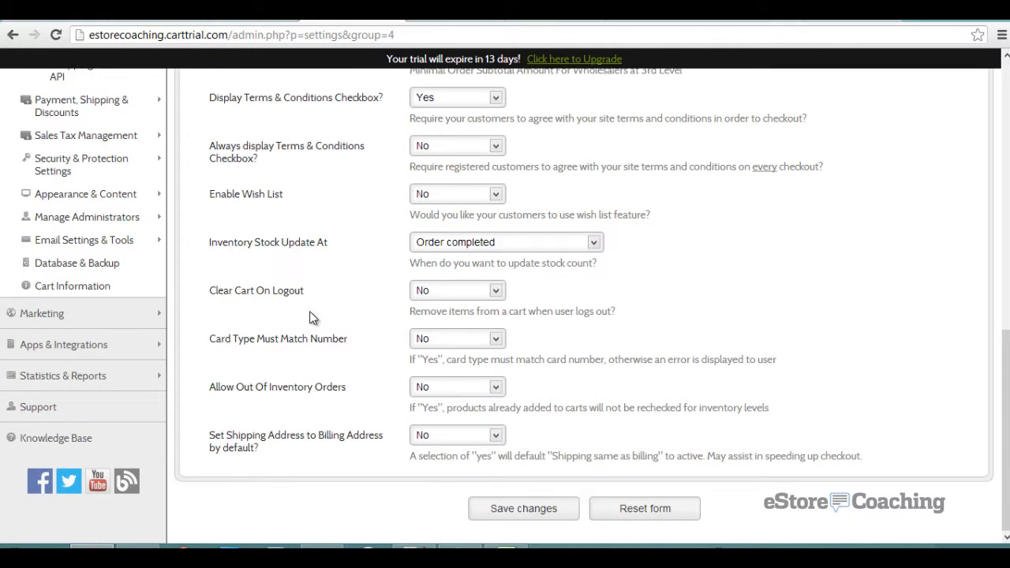
scroll(310, 311, up, 3)
scroll(308, 313, up, 2)
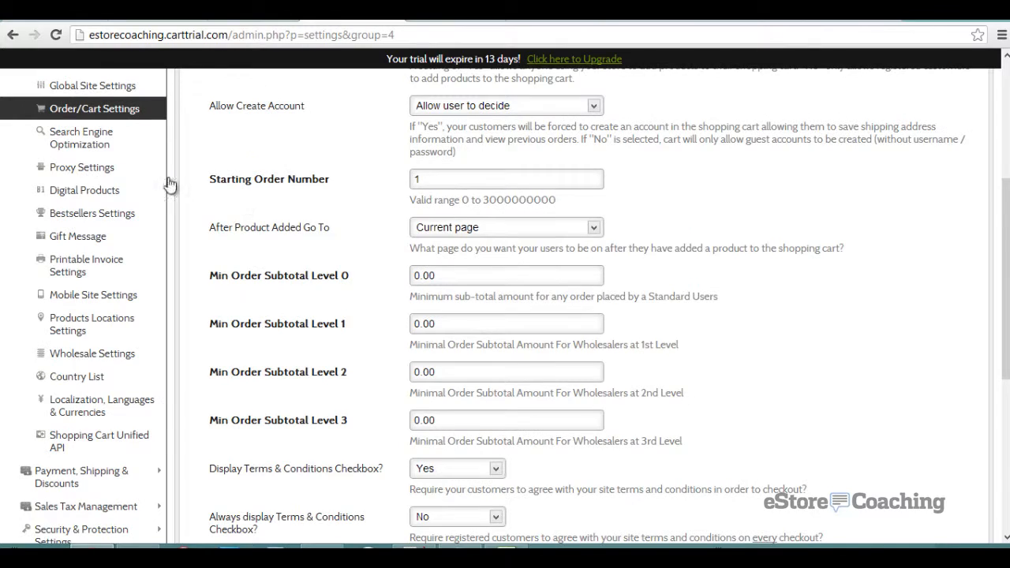
click(109, 144)
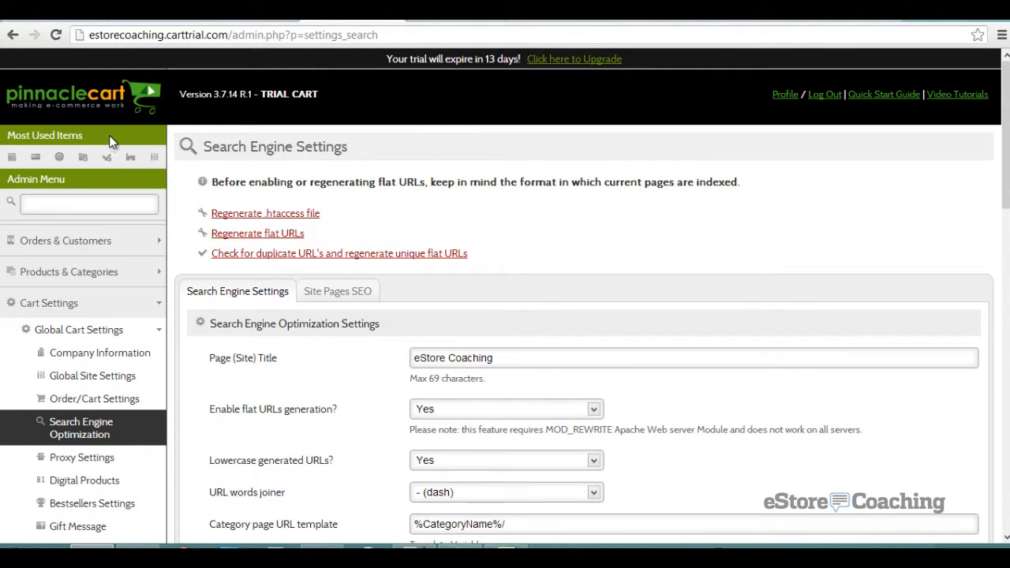
- Review the search engine settings, keeping the URL words joiner as dash
scroll(203, 143, down, 2)
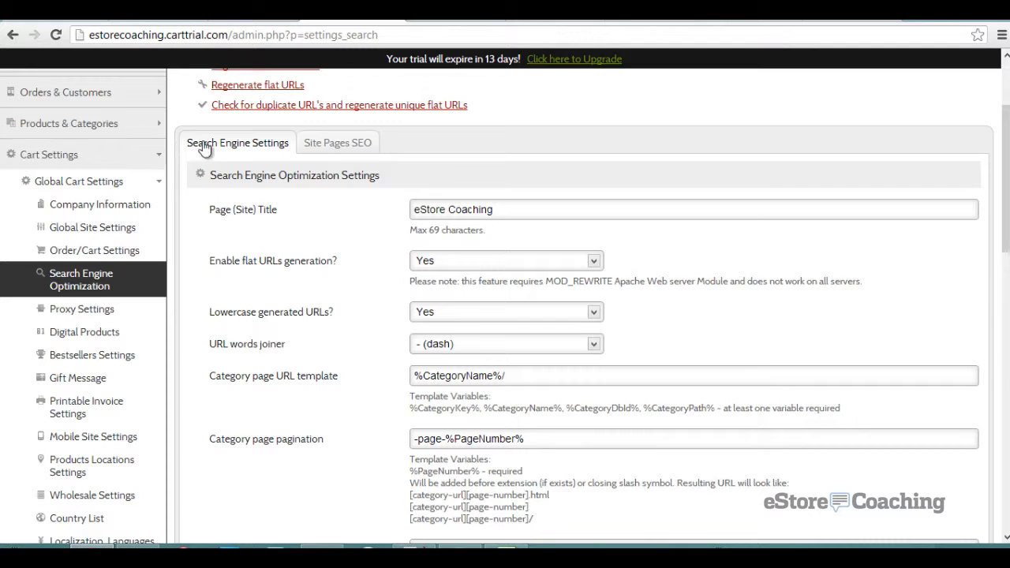
scroll(378, 311, down, 1)
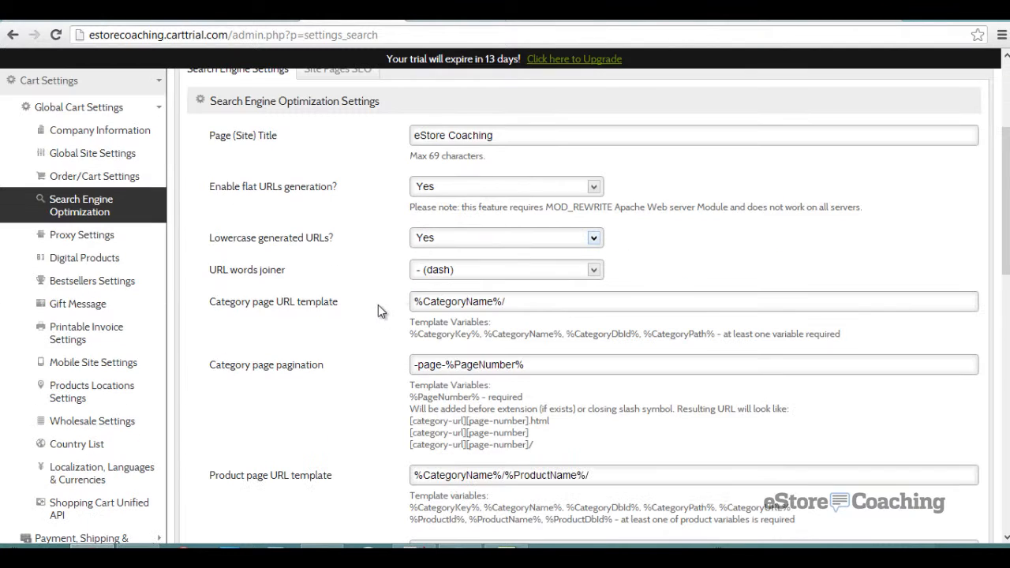
click(474, 267)
click(474, 266)
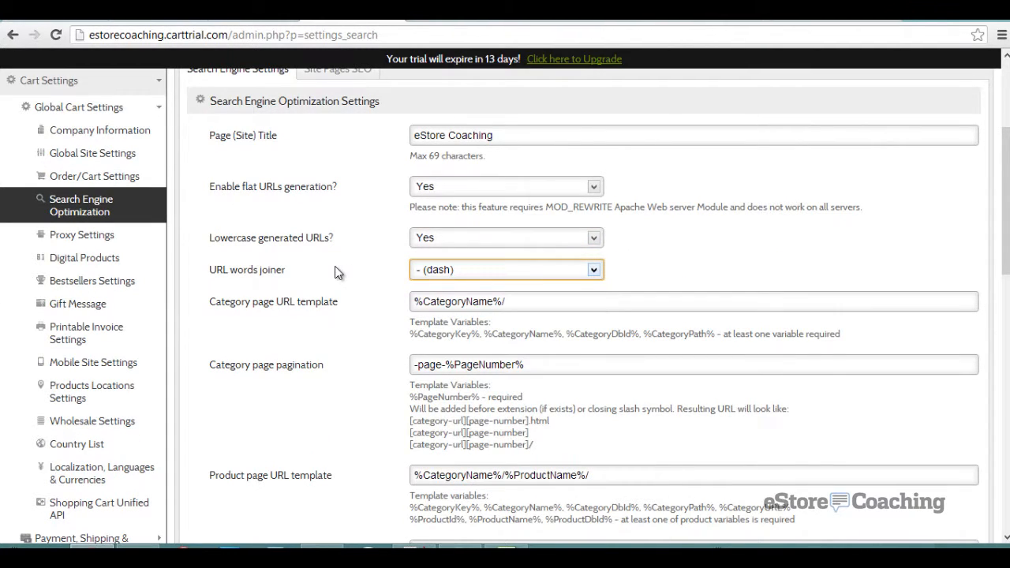
scroll(335, 273, down, 3)
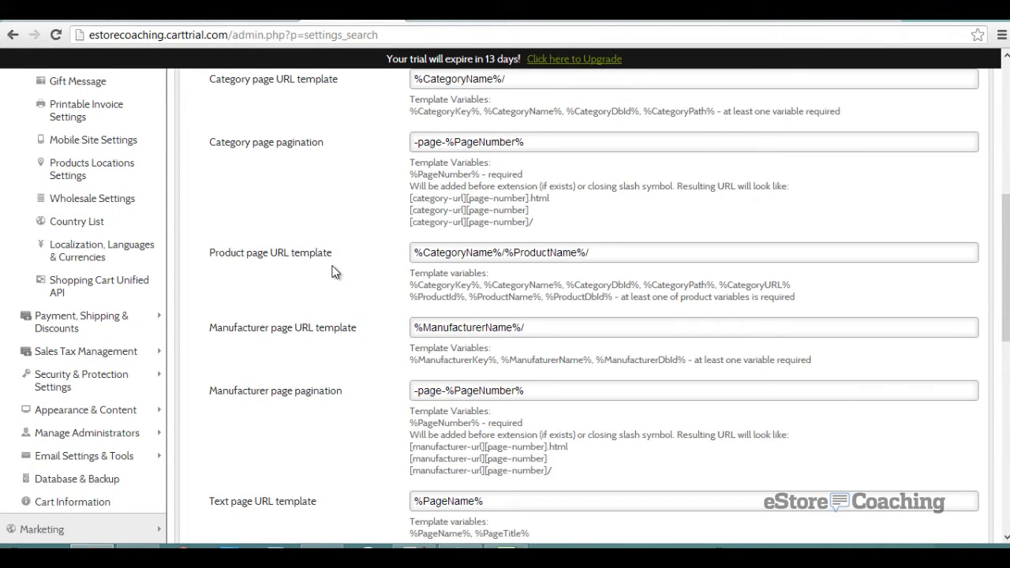
scroll(335, 273, down, 3)
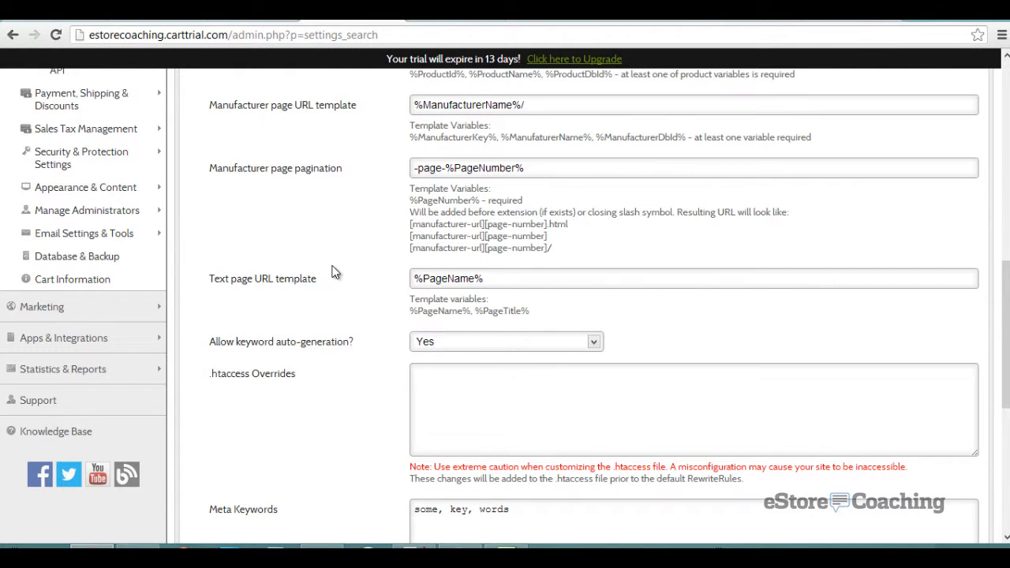
scroll(332, 270, down, 2)
scroll(333, 270, down, 3)
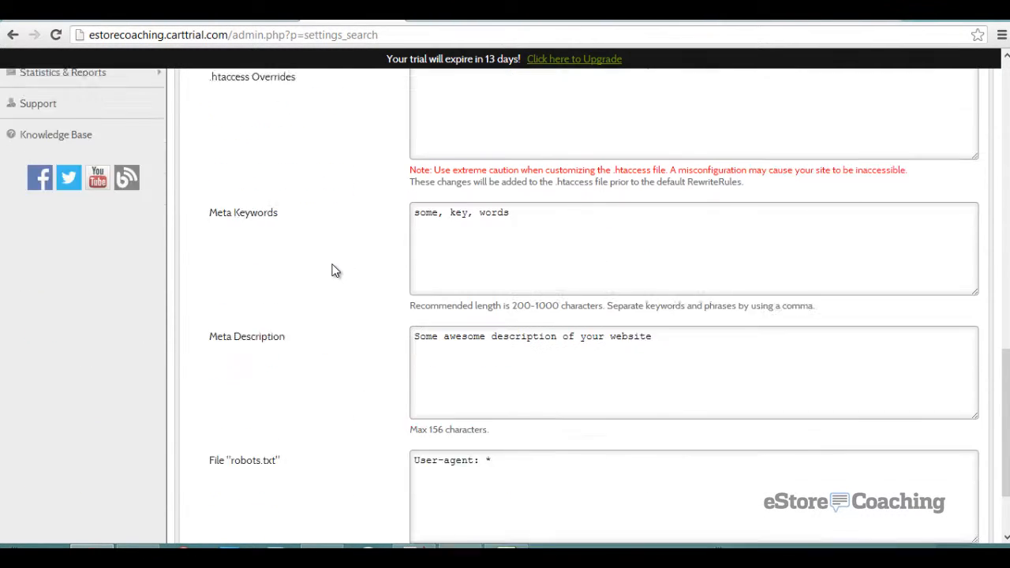
scroll(335, 268, up, 12)
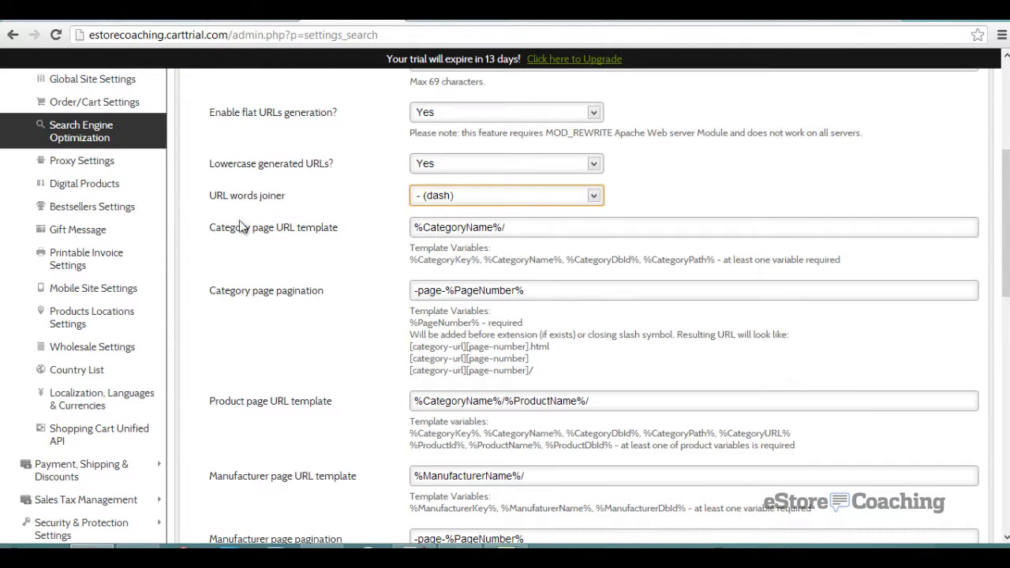
- Glance over Proxy Settings, then bring up the Digital Products settings
click(47, 160)
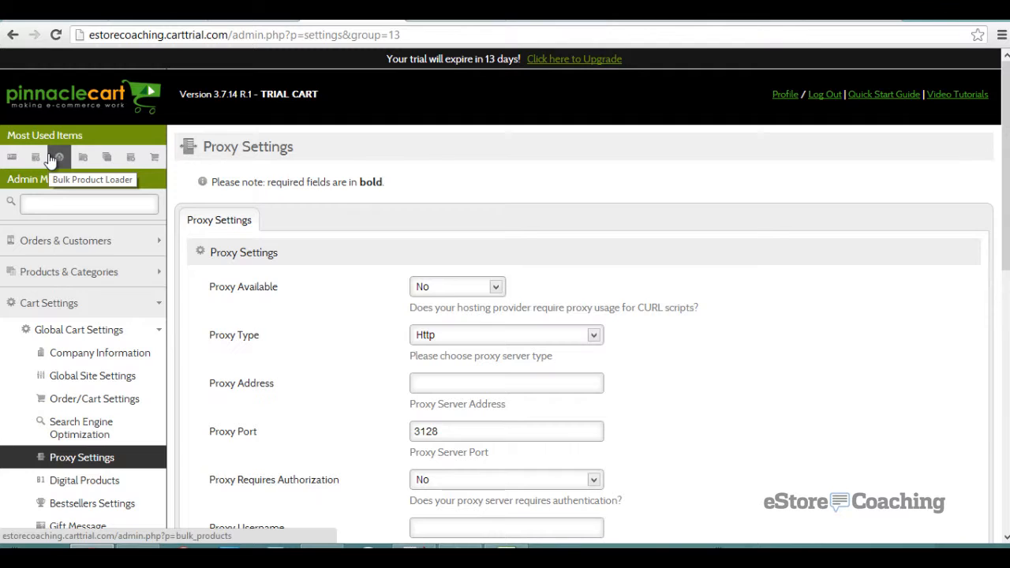
scroll(50, 163, down, 5)
scroll(45, 153, up, 3)
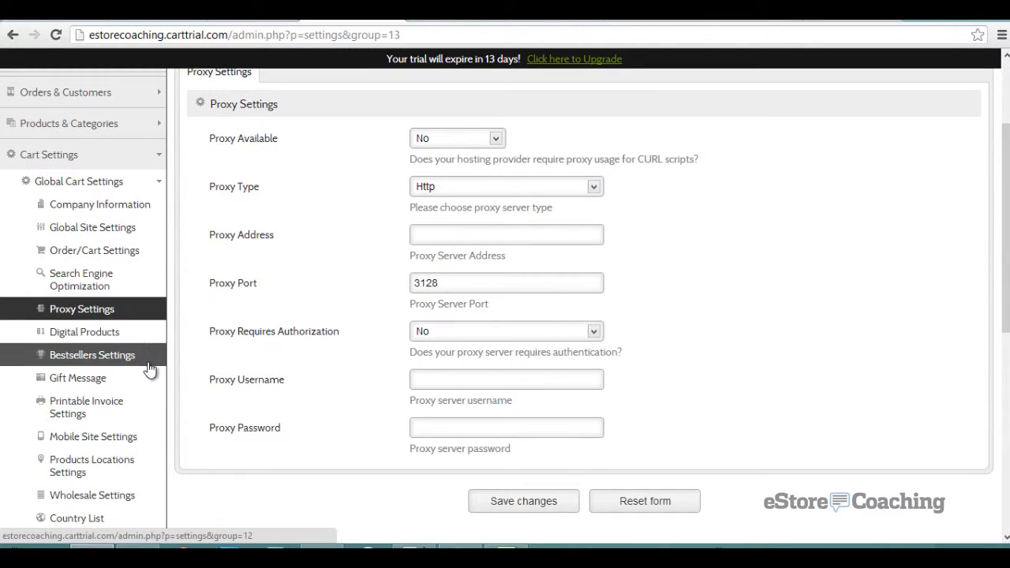
click(126, 334)
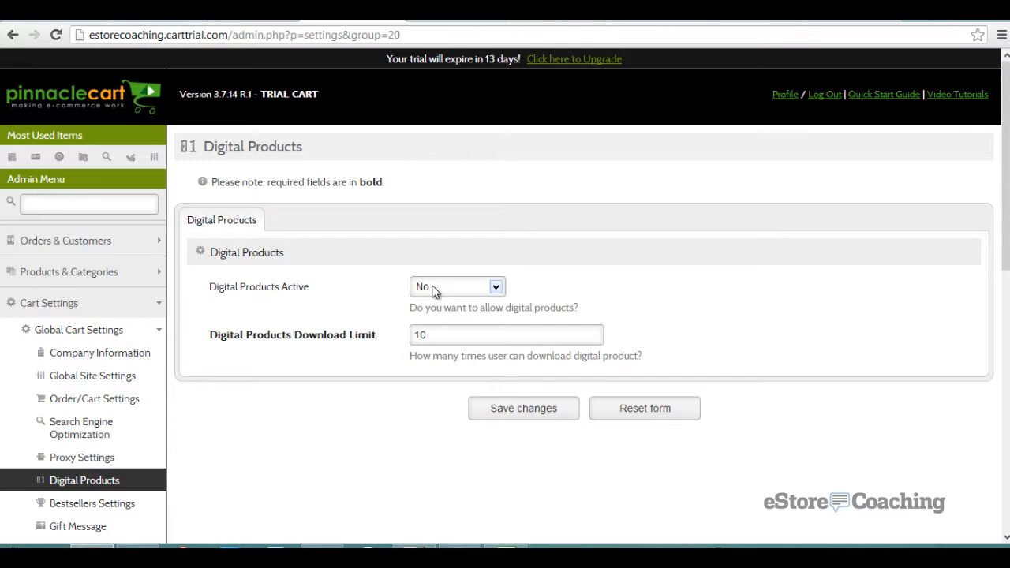
- Turn digital products on and save that setting
click(435, 289)
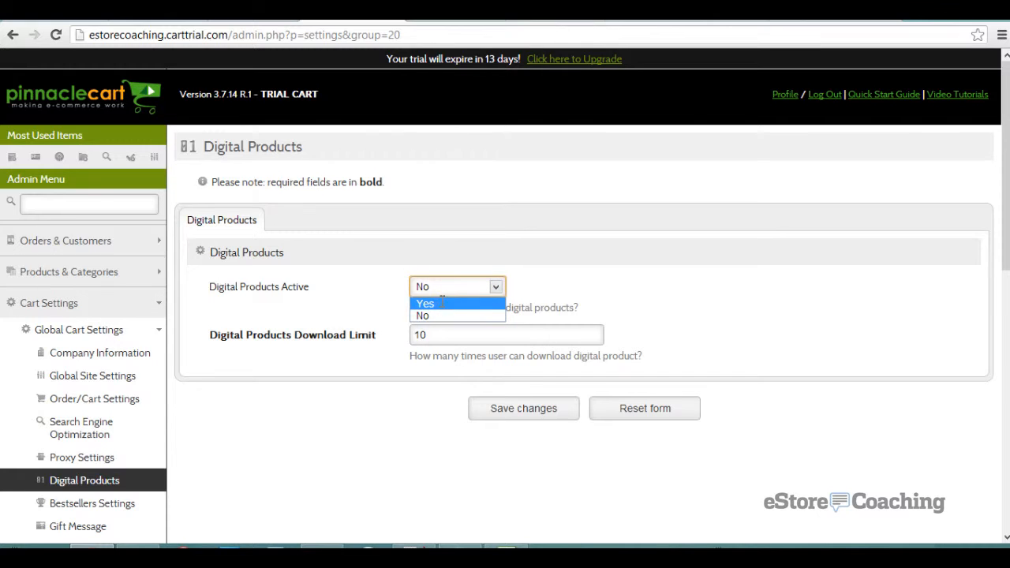
click(443, 303)
click(517, 407)
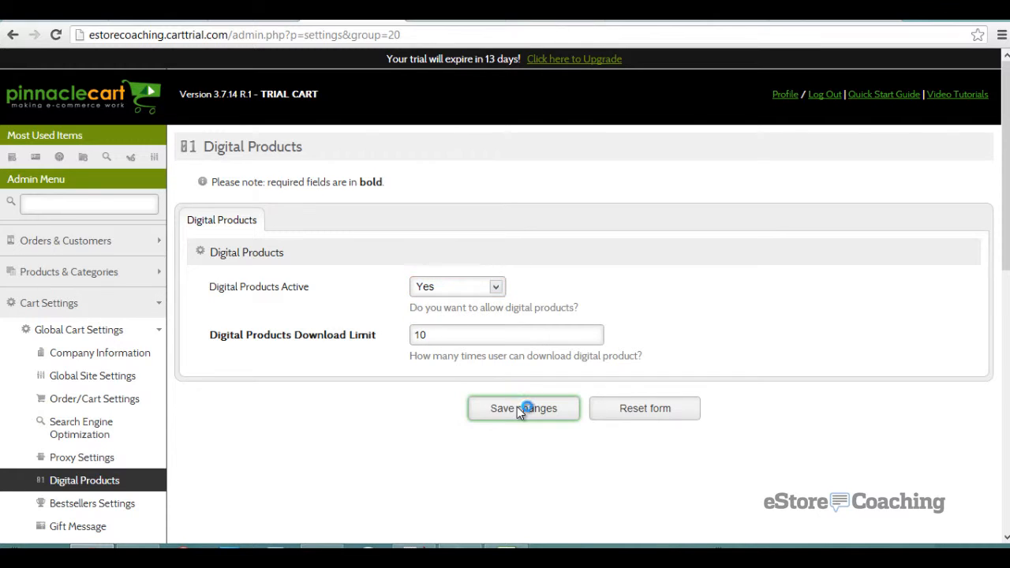
- Enable Customer Also Bought on the cart page in Bestsellers settings and save
scroll(332, 333, down, 2)
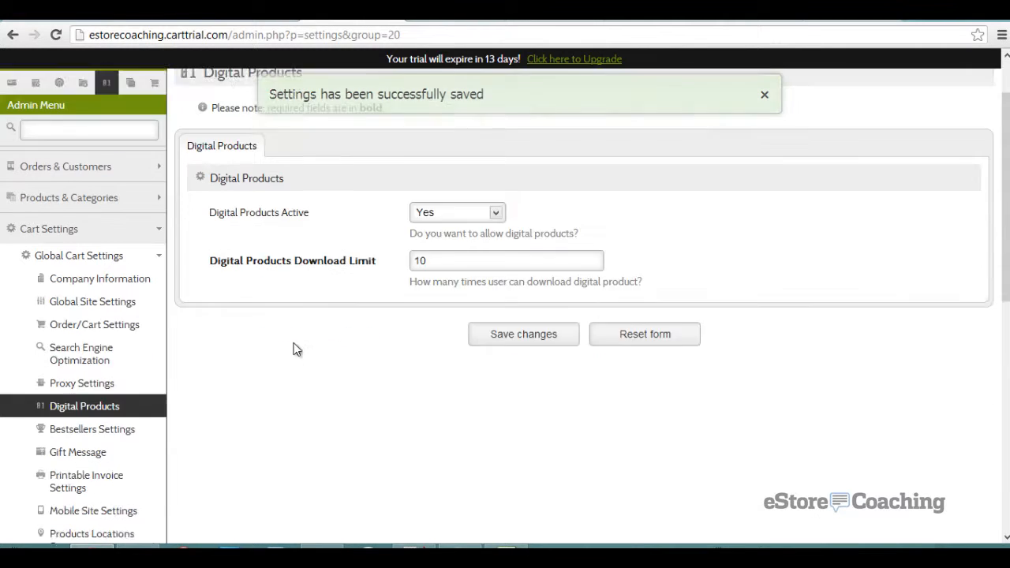
click(146, 359)
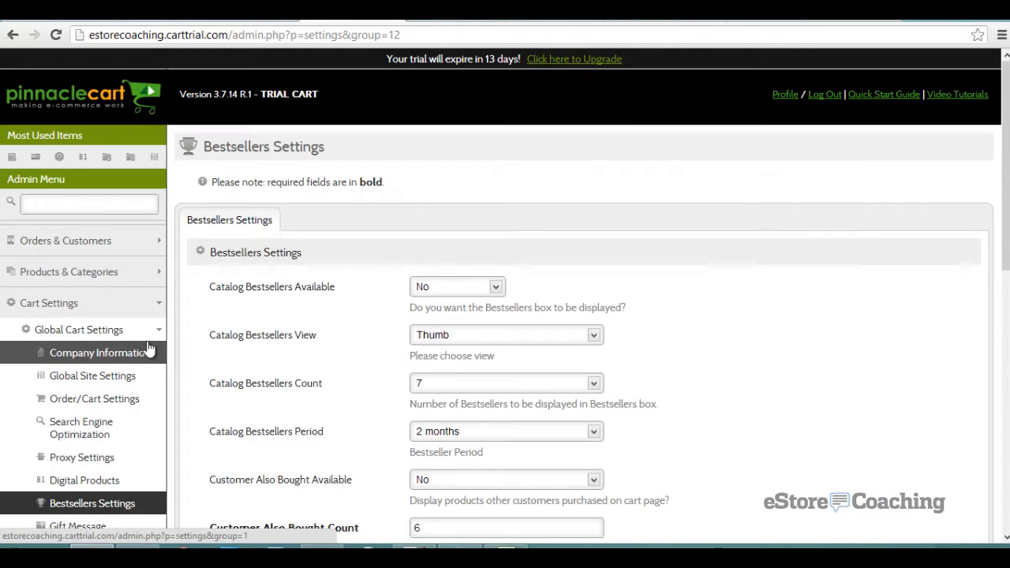
scroll(192, 310, down, 2)
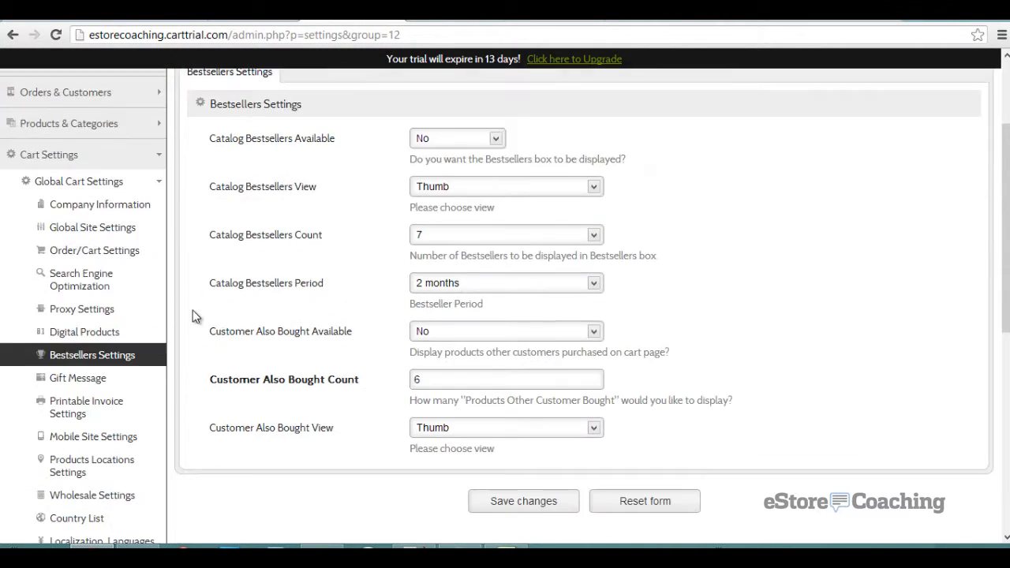
click(486, 327)
click(471, 350)
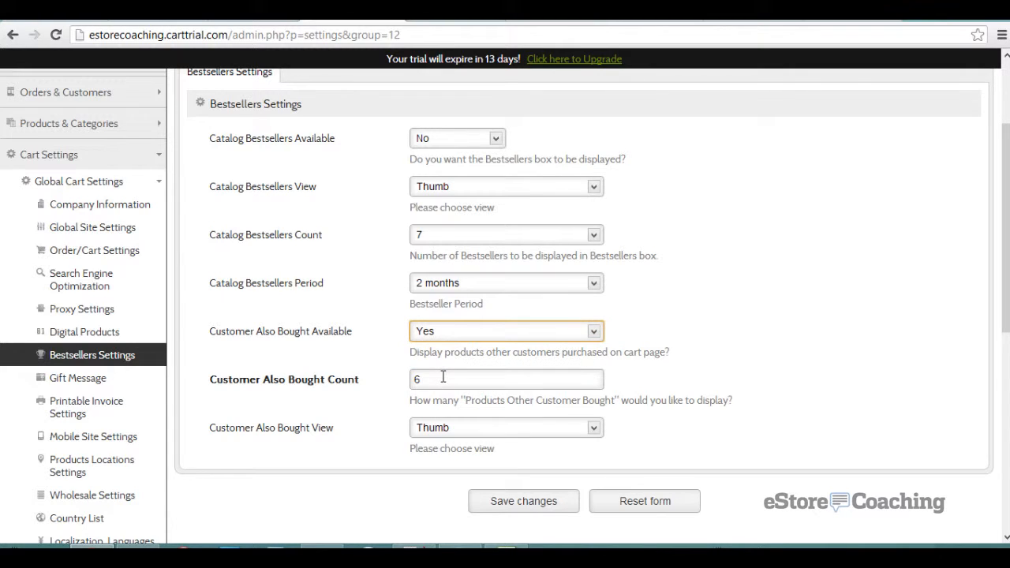
click(517, 498)
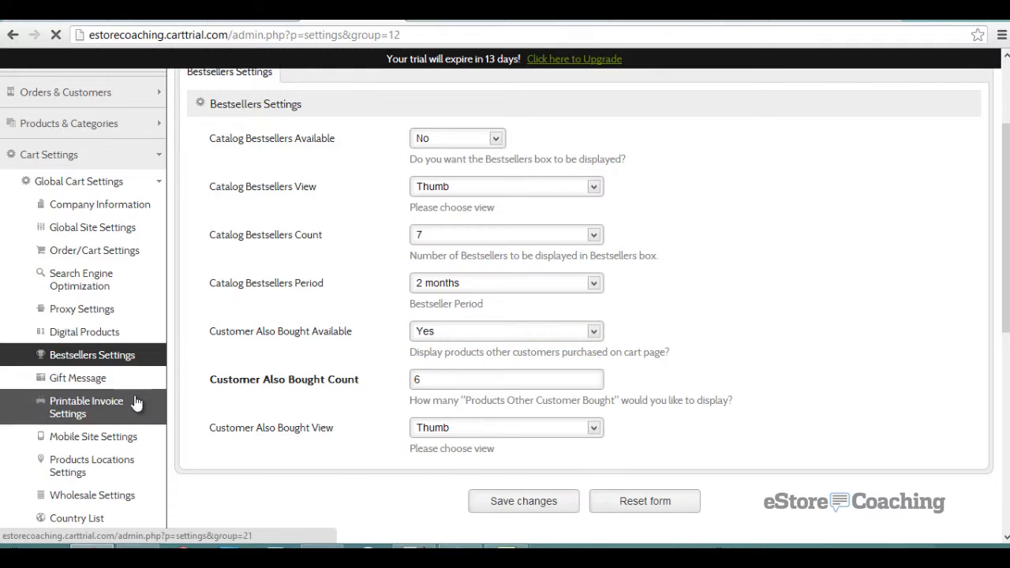
- Set Gift Card Active to Yes and save Gift Message settings with the 225-character limit
scroll(111, 403, down, 1)
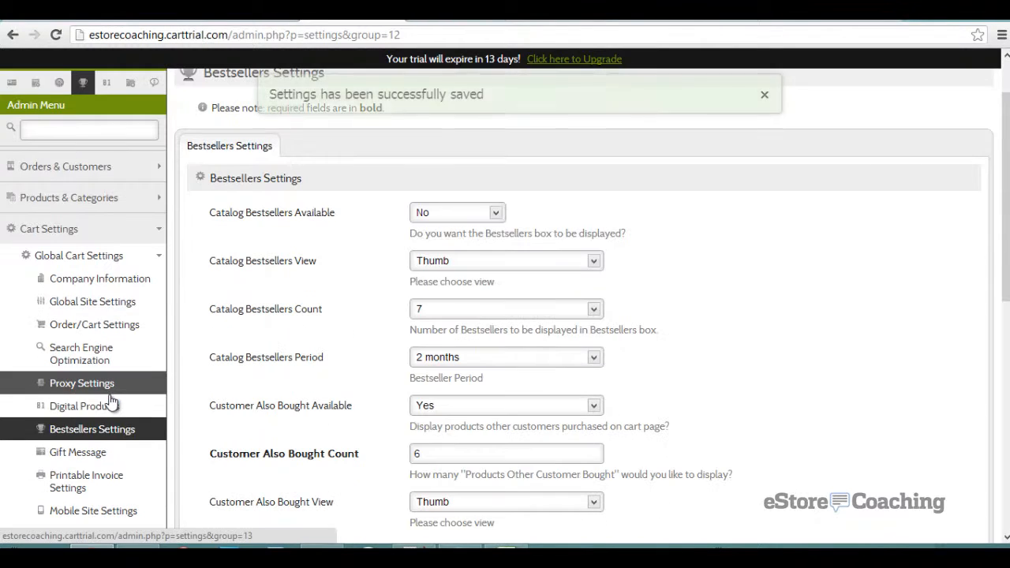
click(99, 461)
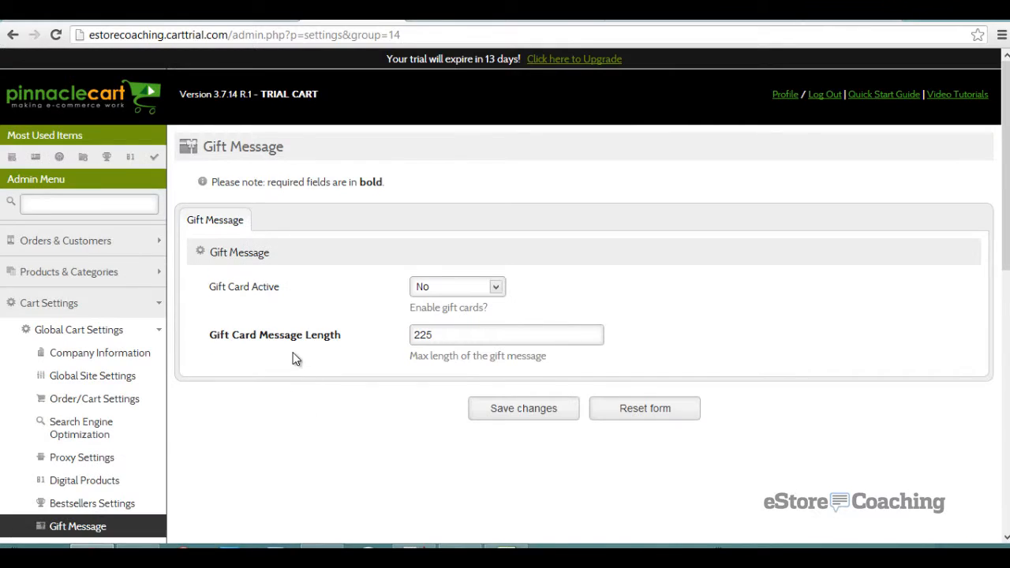
scroll(296, 356, down, 2)
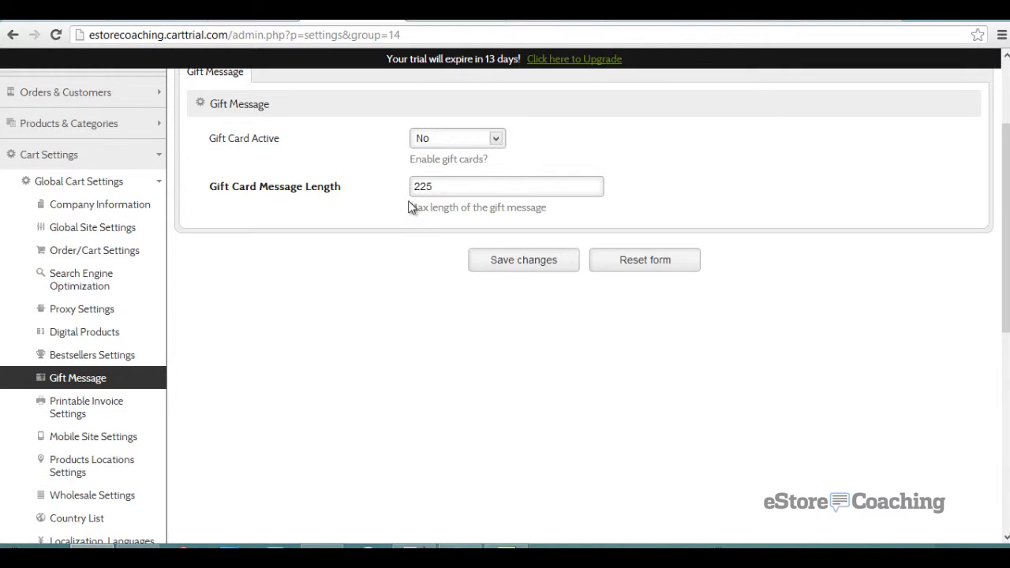
click(424, 140)
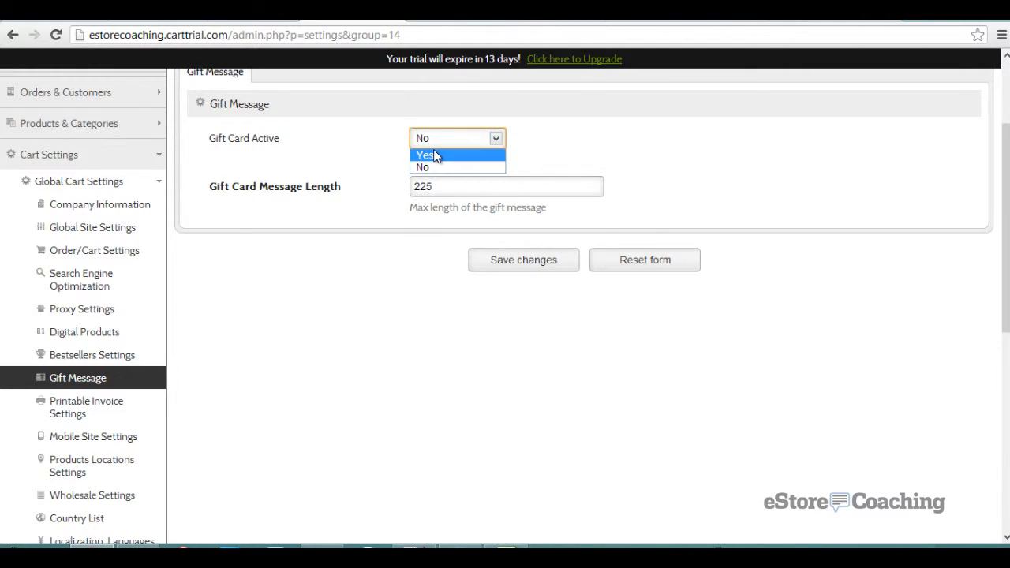
click(434, 153)
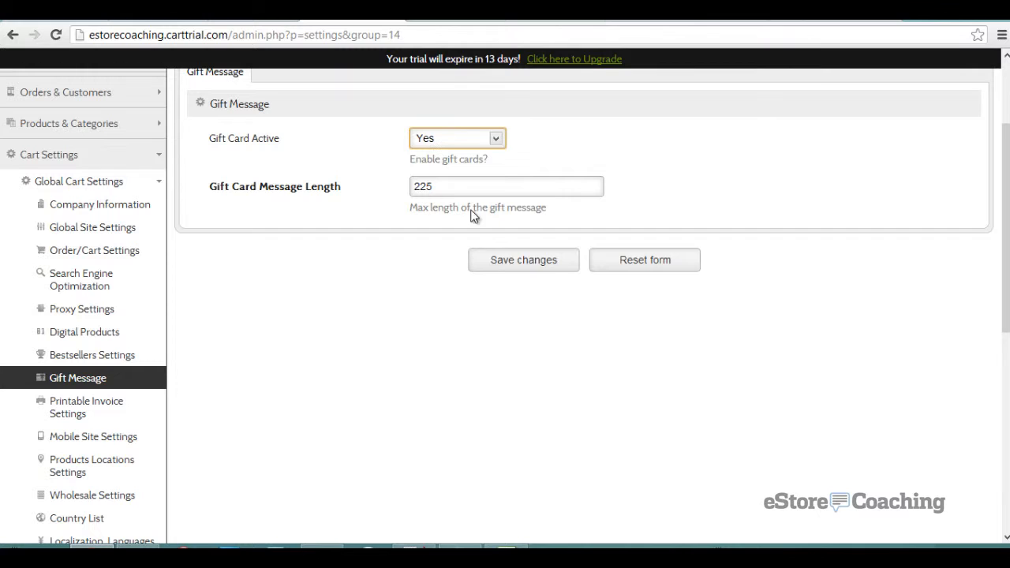
click(514, 262)
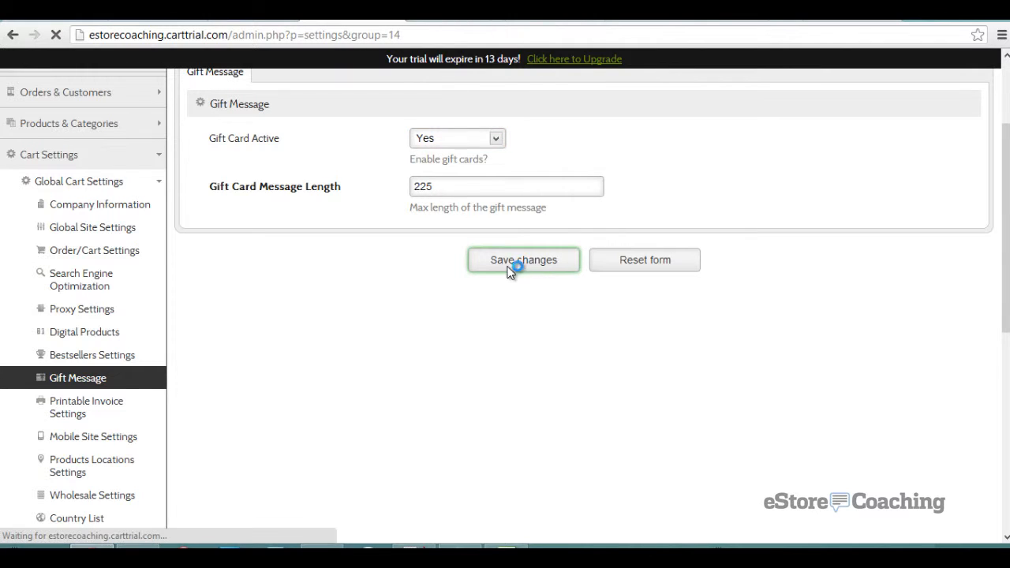
scroll(315, 252, down, 3)
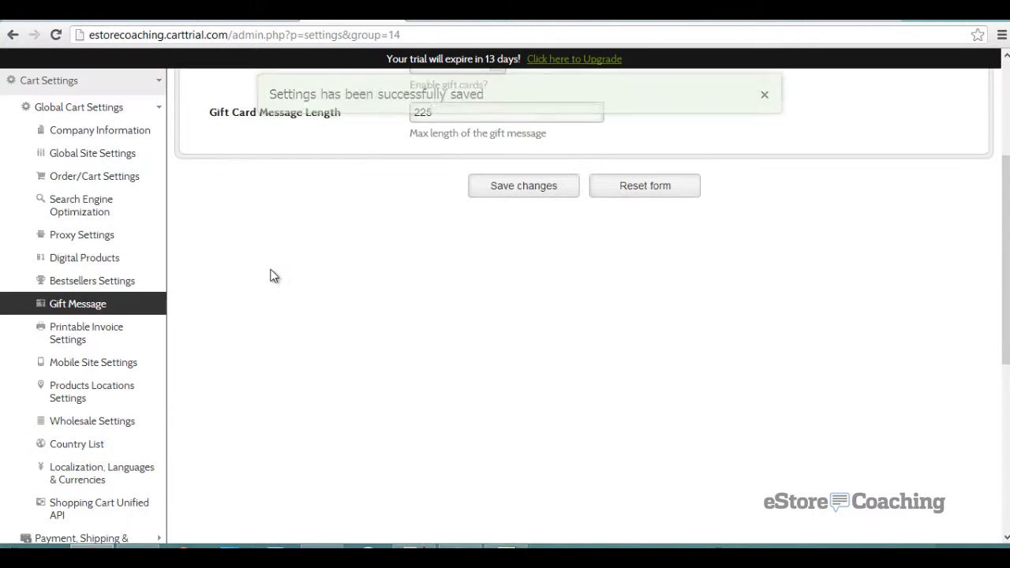
click(152, 338)
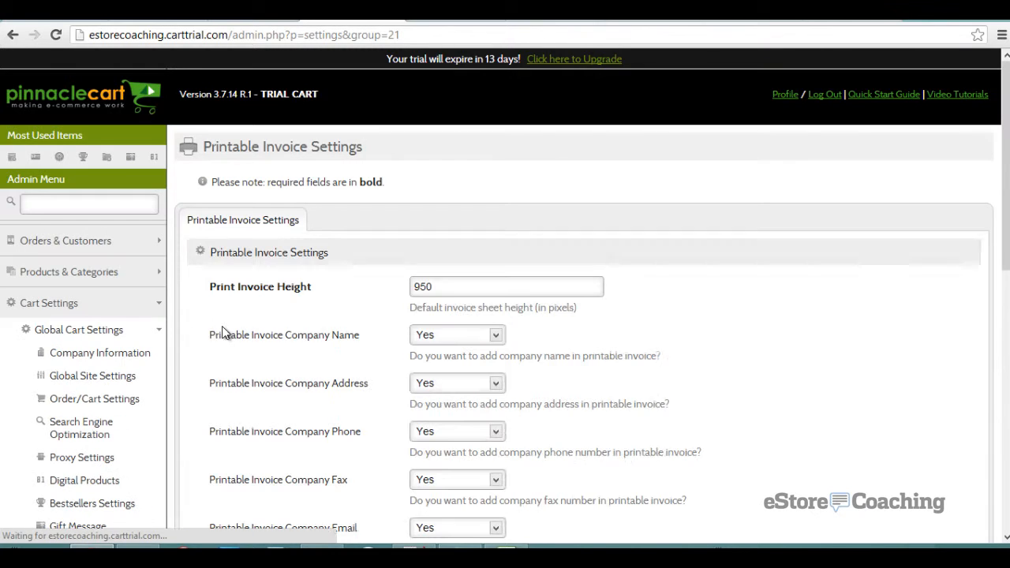
- Look over Printable Invoice and Mobile Site Settings, ending on the empty Products Locations list
scroll(222, 326, down, 2)
scroll(224, 326, down, 2)
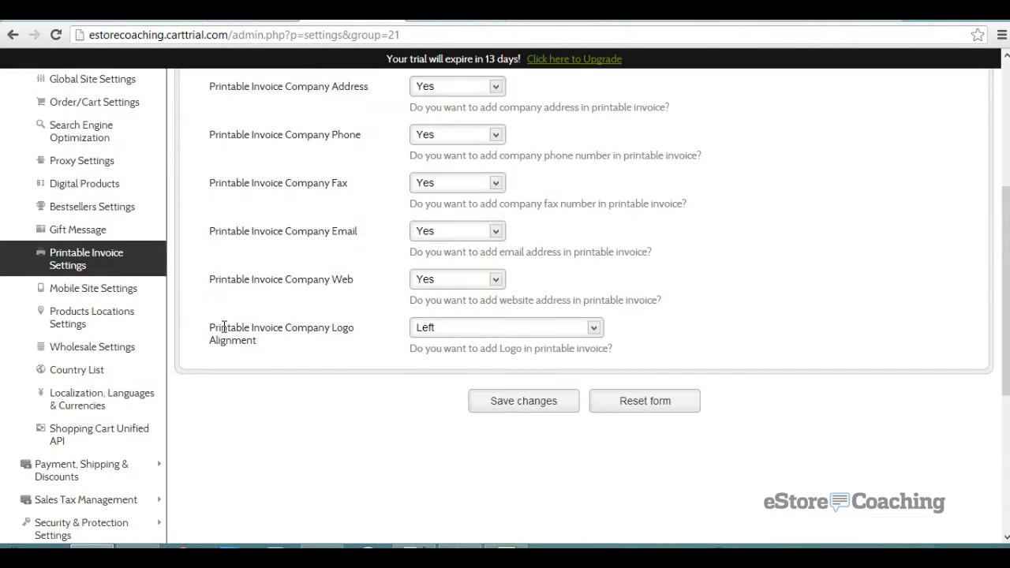
click(113, 294)
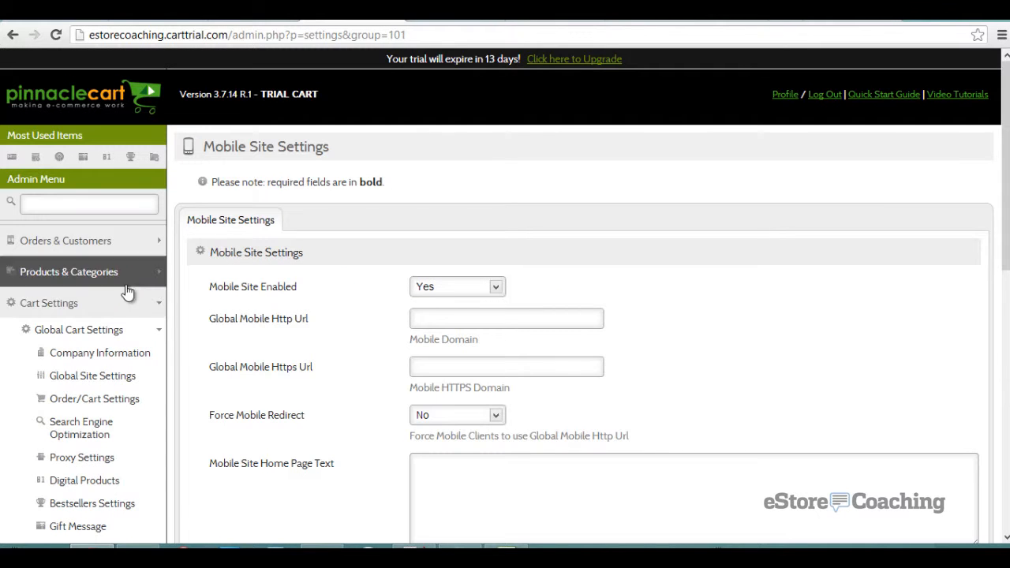
scroll(233, 290, down, 2)
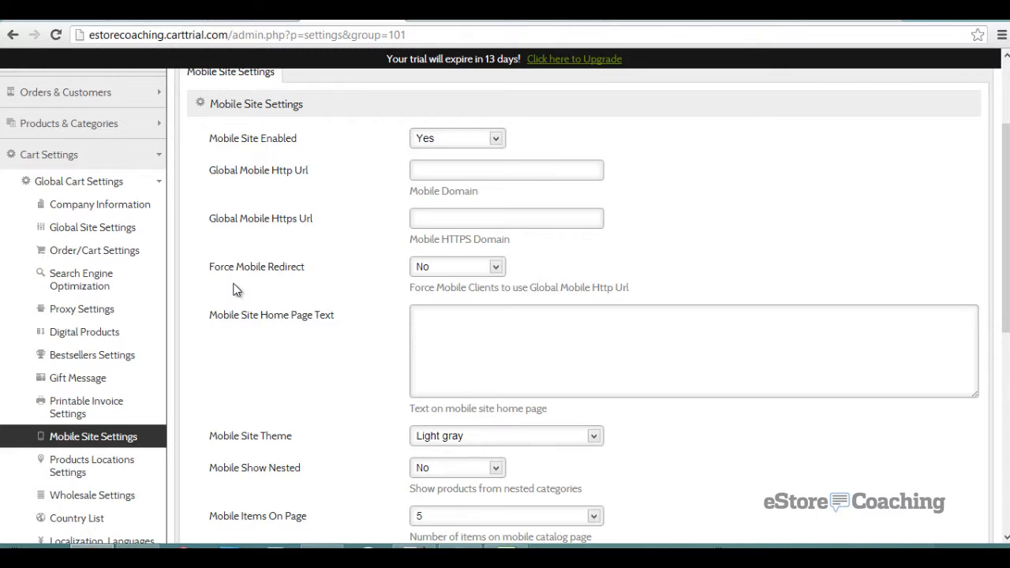
scroll(234, 289, down, 1)
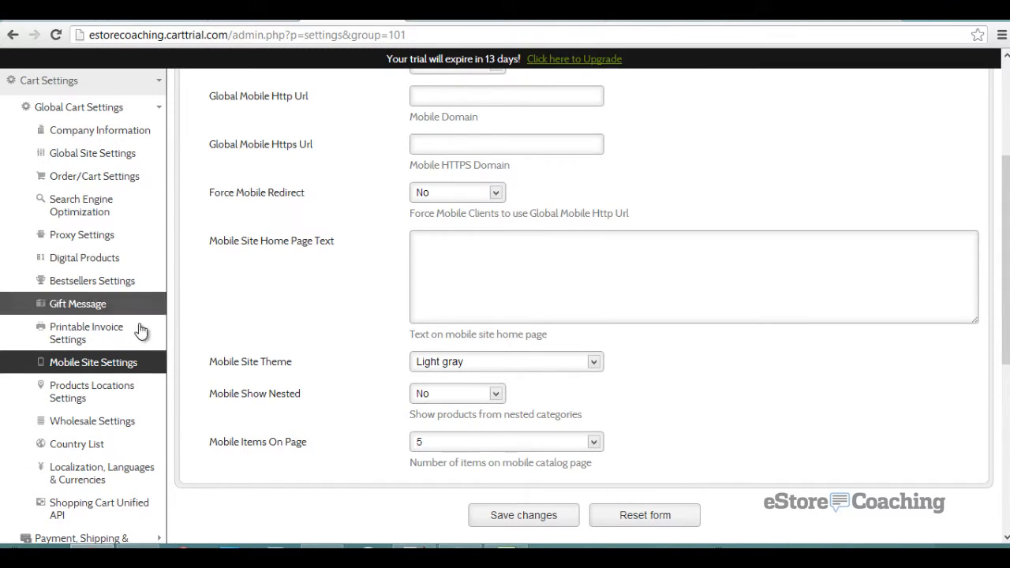
click(91, 392)
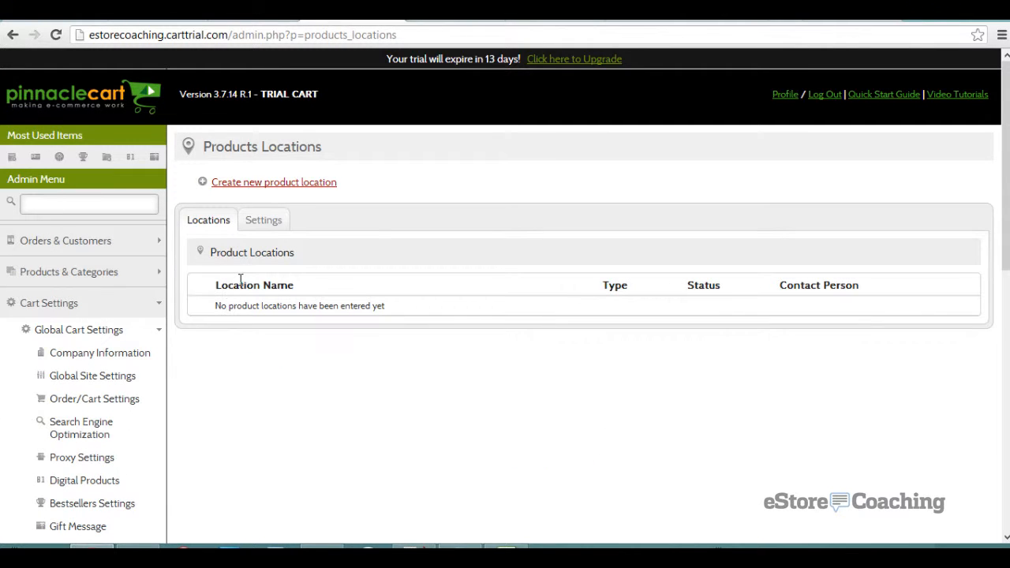
- Start a new product location form, keeping Drop shipper as the type and status Active
click(267, 188)
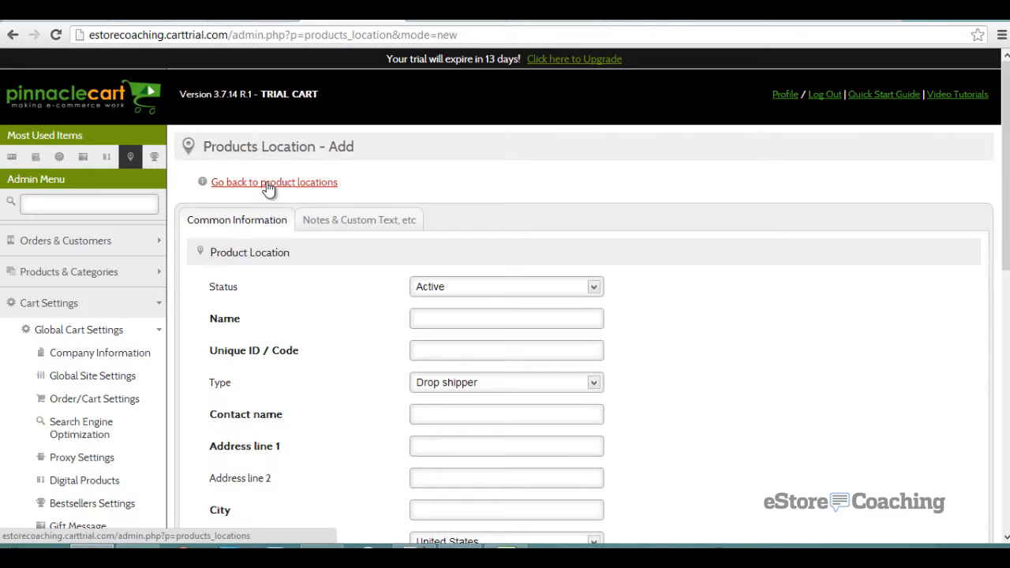
scroll(268, 192, down, 1)
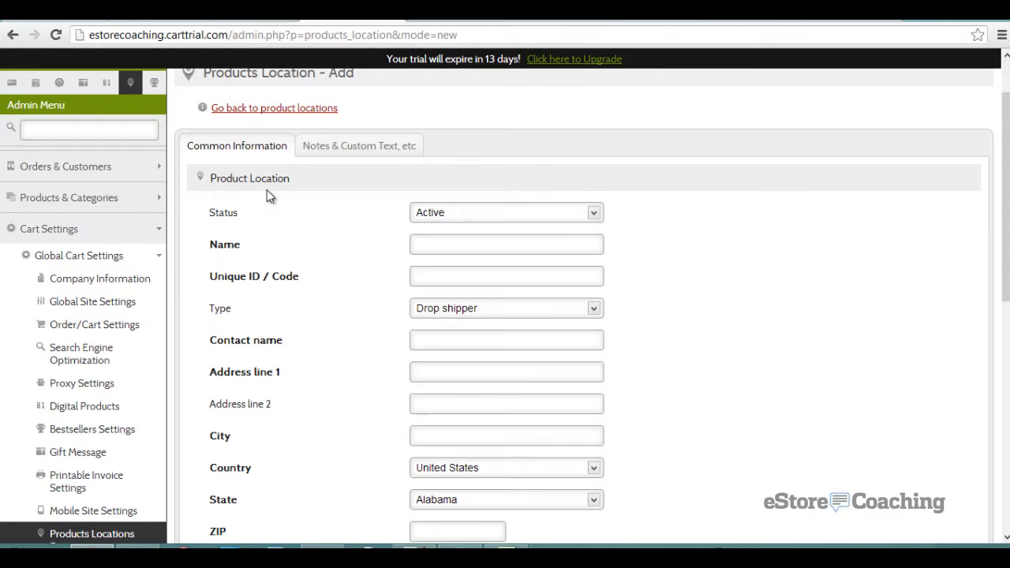
scroll(266, 190, down, 2)
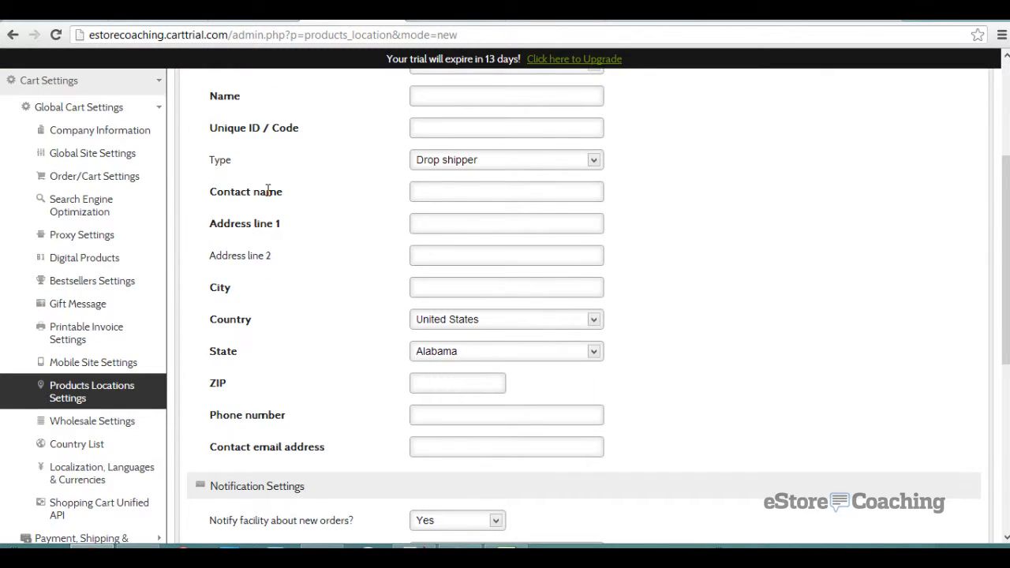
scroll(268, 191, down, 2)
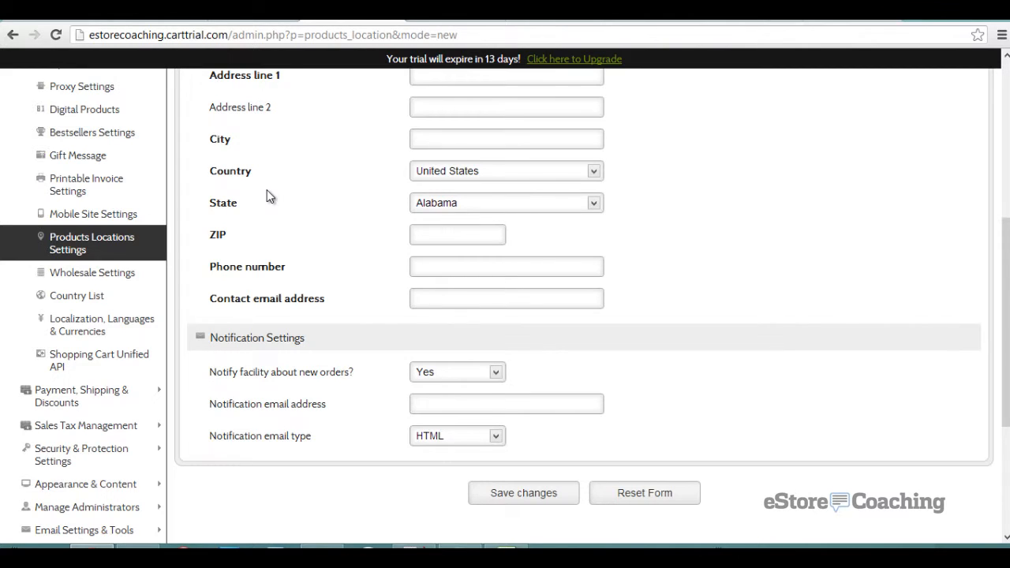
scroll(266, 196, down, 1)
scroll(269, 191, up, 3)
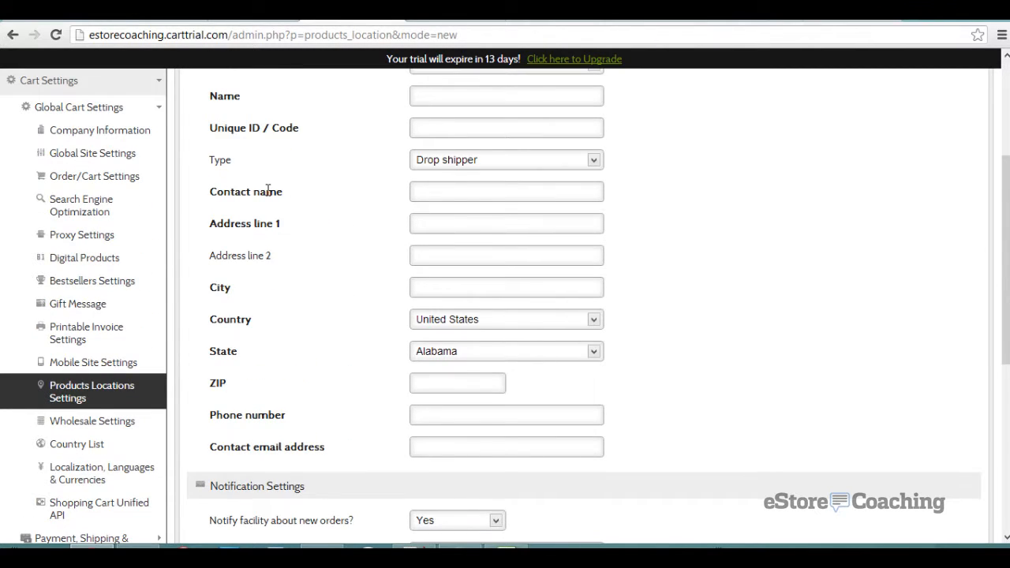
scroll(269, 191, up, 1)
click(451, 233)
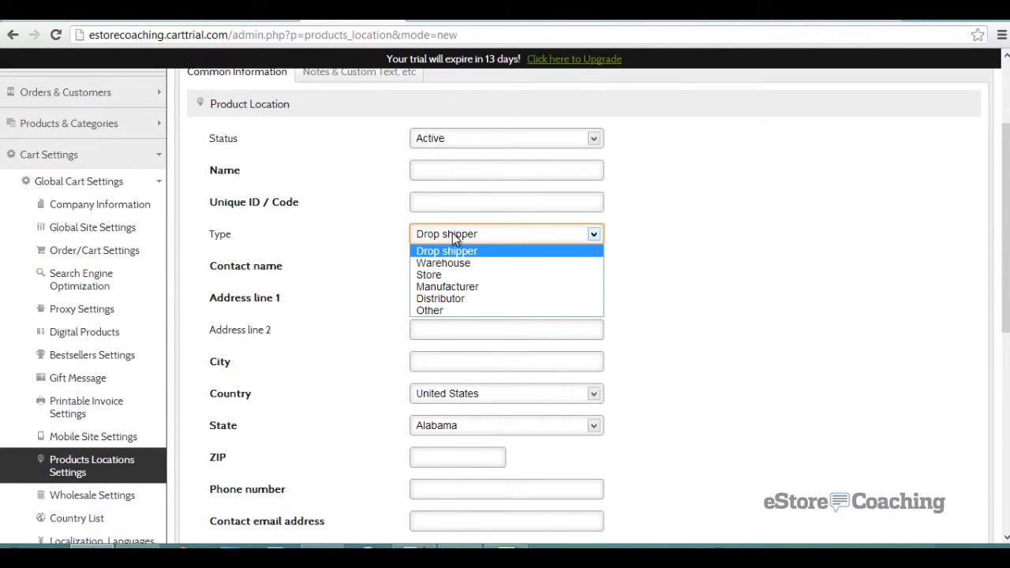
click(366, 230)
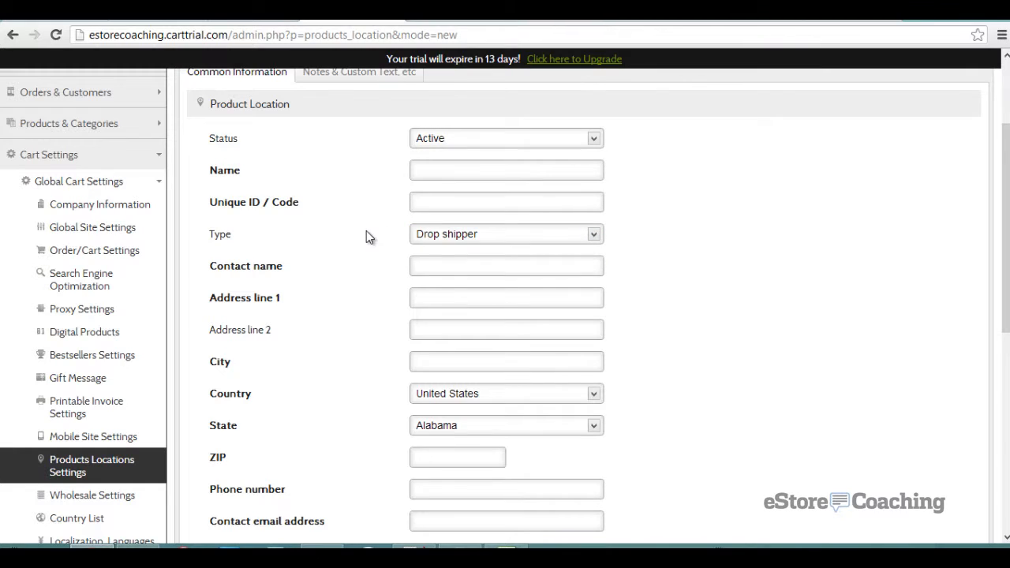
- Name the location Dropshipper1 and enter its street address, city, United States, New York and ZIP code
click(434, 168)
text(Droph)
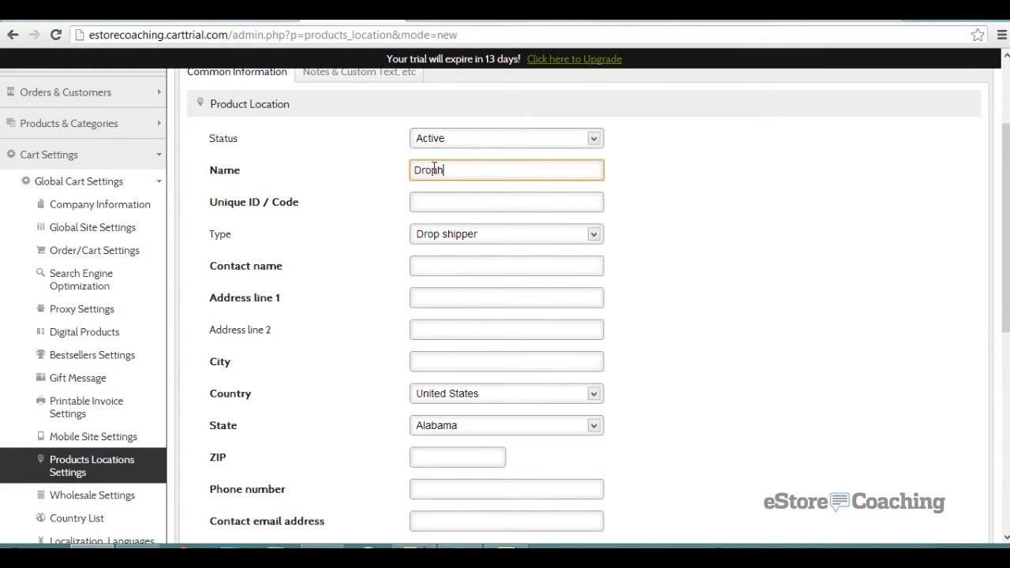
key(BackSpace)
text(shipper1)
click(428, 292)
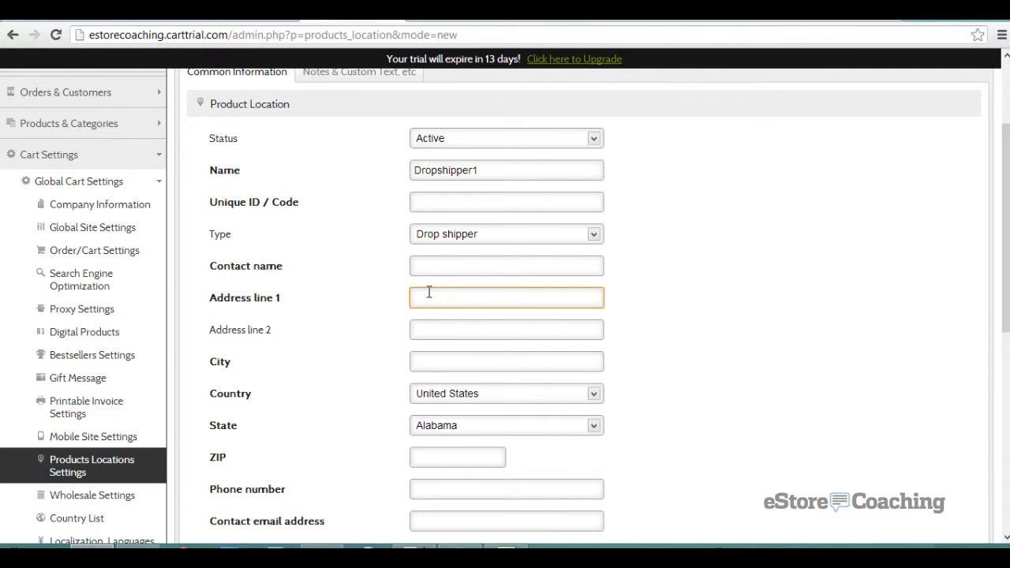
key(Tab)
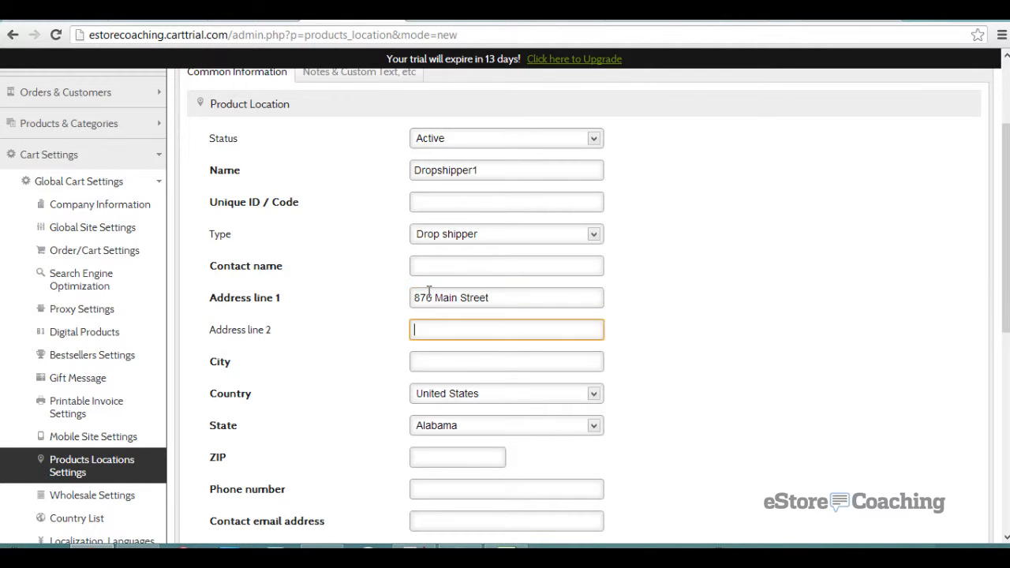
key(Tab)
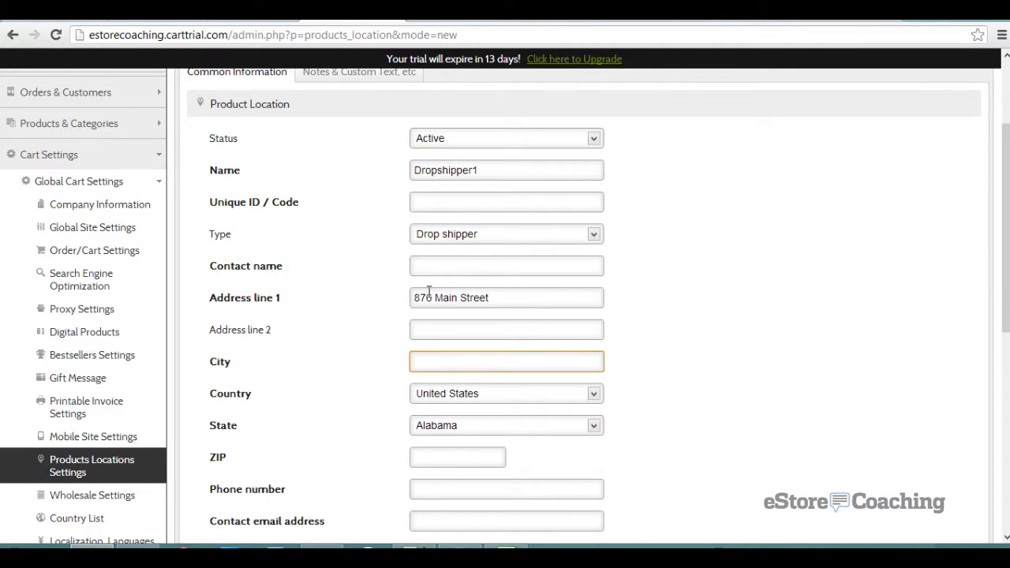
text(Buffalo)
key(Tab)
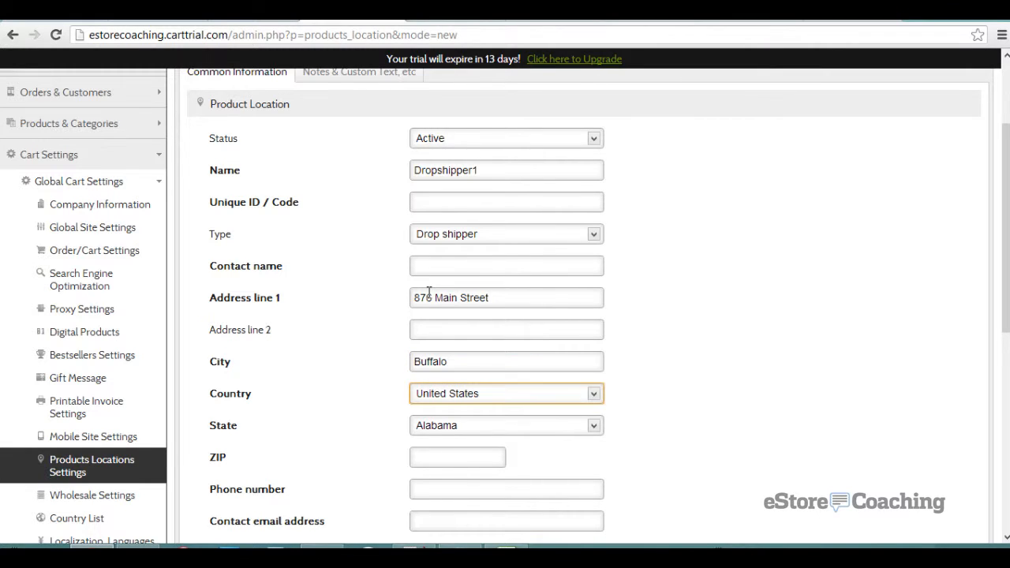
key(n)
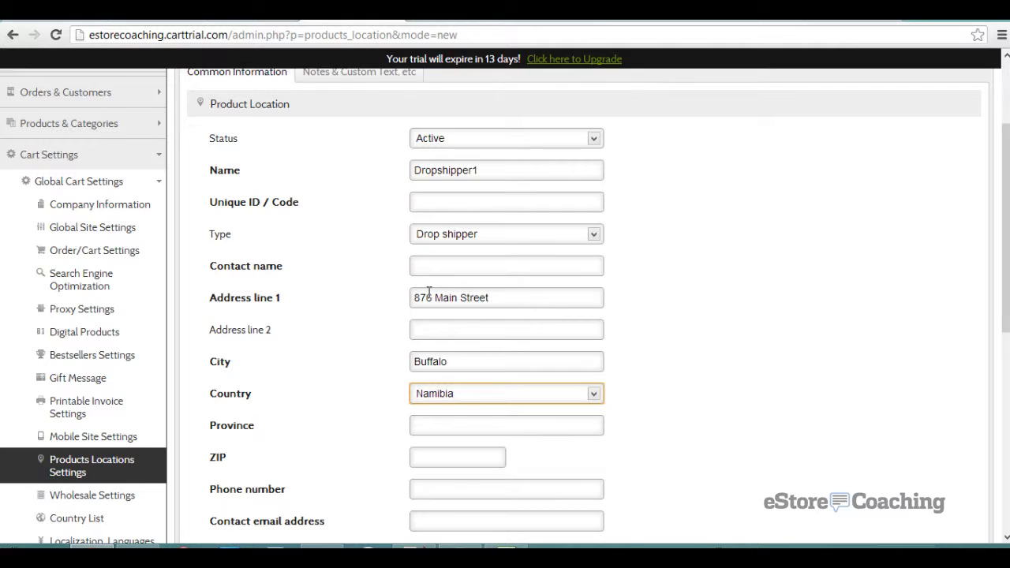
key(u)
key(u)
key(u)
key(u)
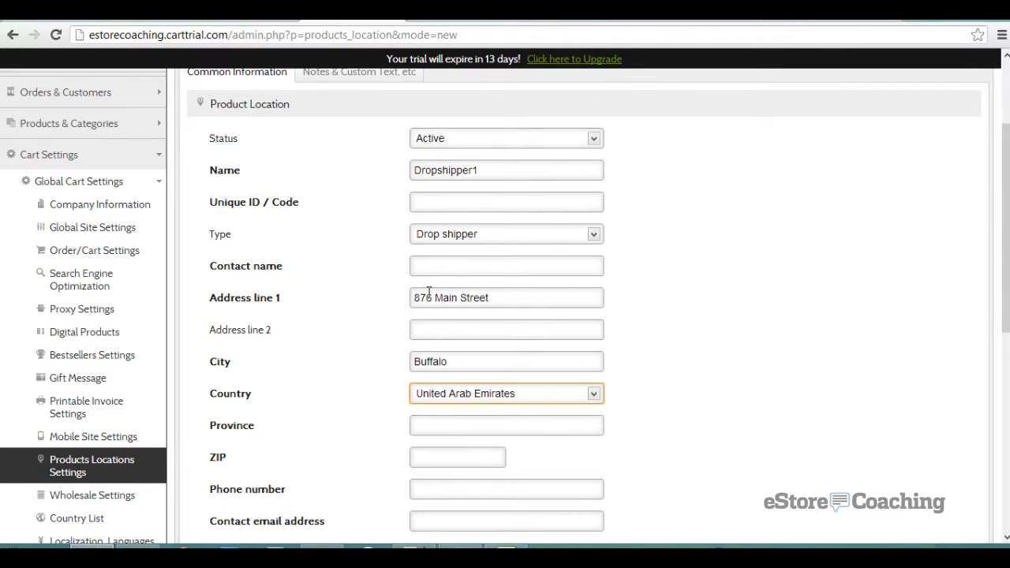
key(u)
key(u)
key(Tab)
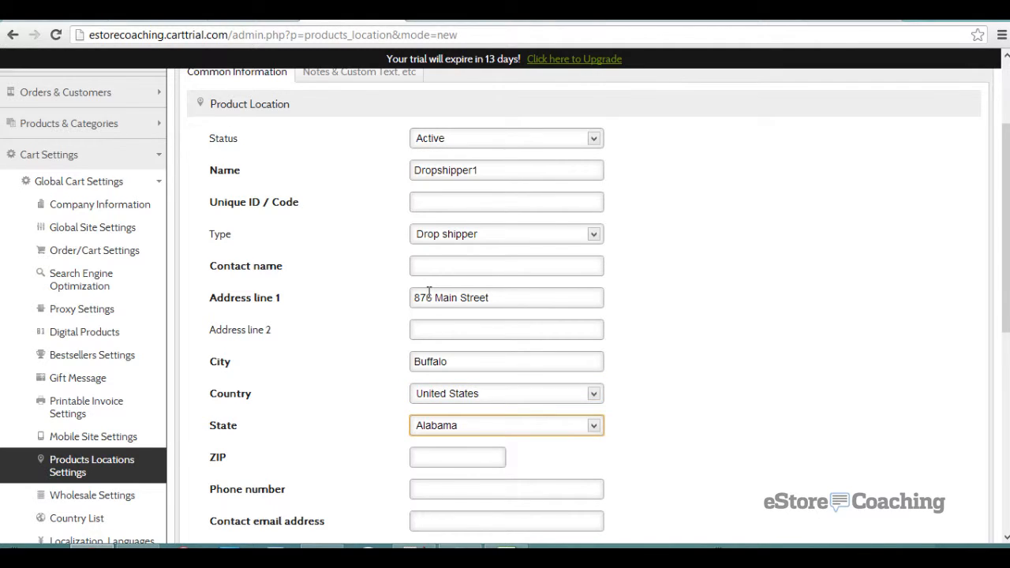
key(n)
key(n)
key(n)
key(n)
key(n)
key(n)
key(Tab)
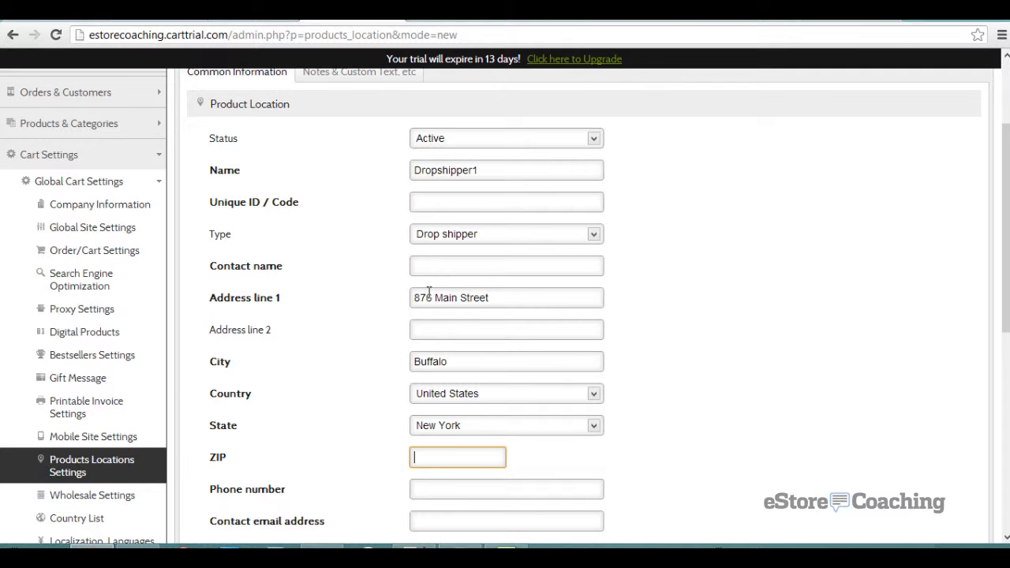
text(11204)
key(Tab)
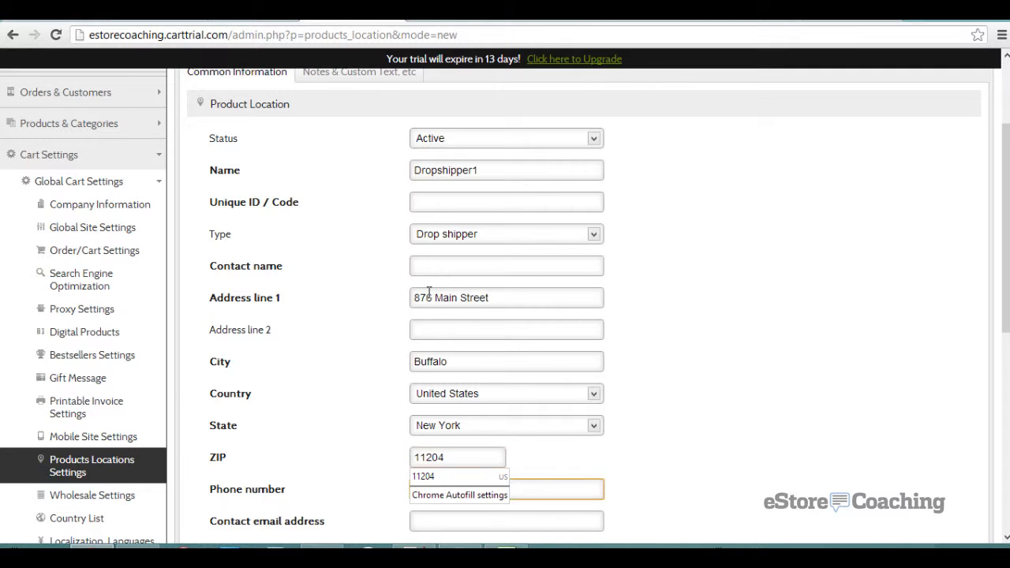
- Give the location code D1 and fill in the contact's name, phone number and e-mail
scroll(398, 253, down, 3)
click(386, 271)
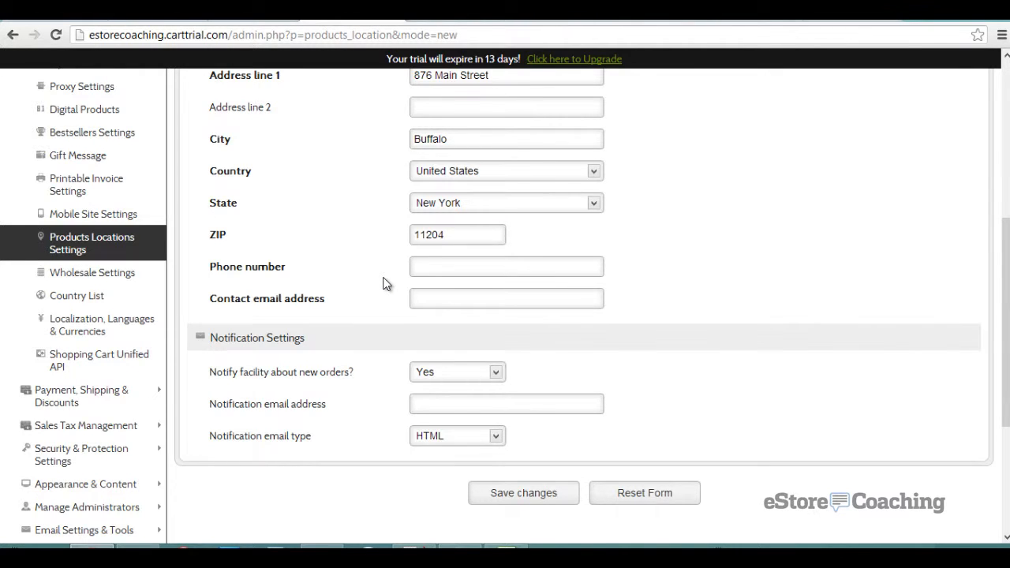
scroll(386, 284, up, 3)
click(436, 210)
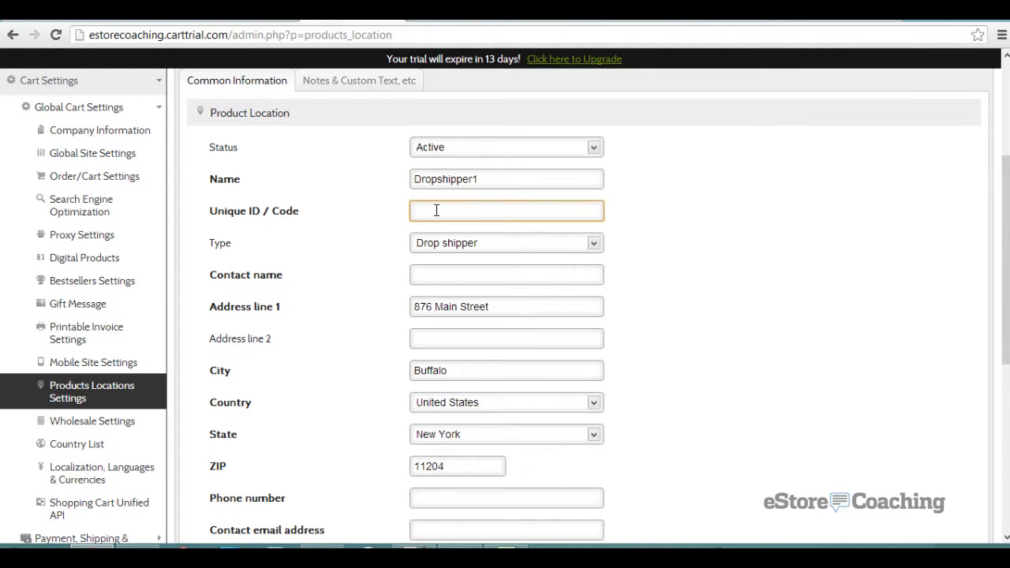
text(D1)
click(424, 274)
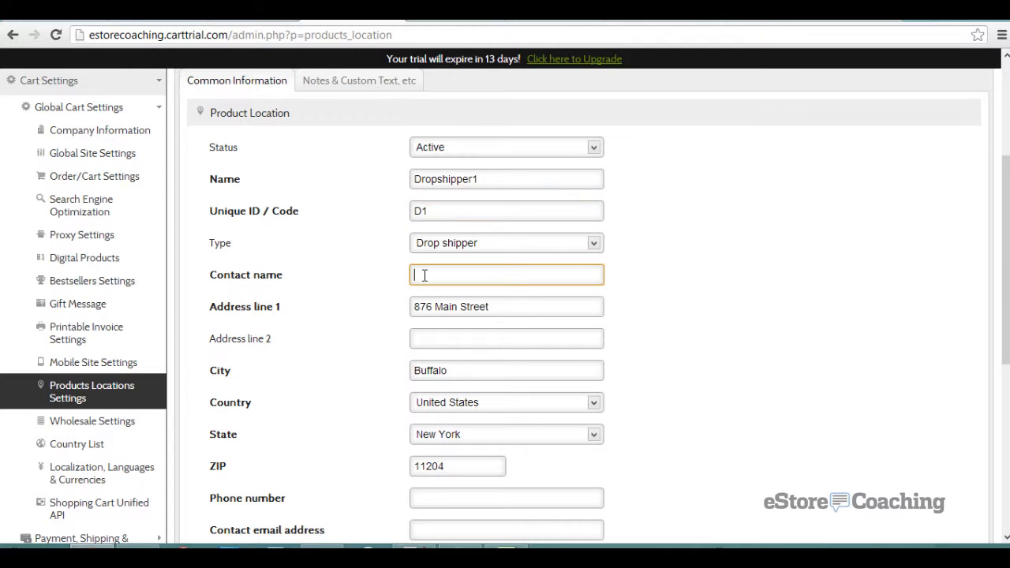
text(Jason C)
scroll(412, 291, down, 2)
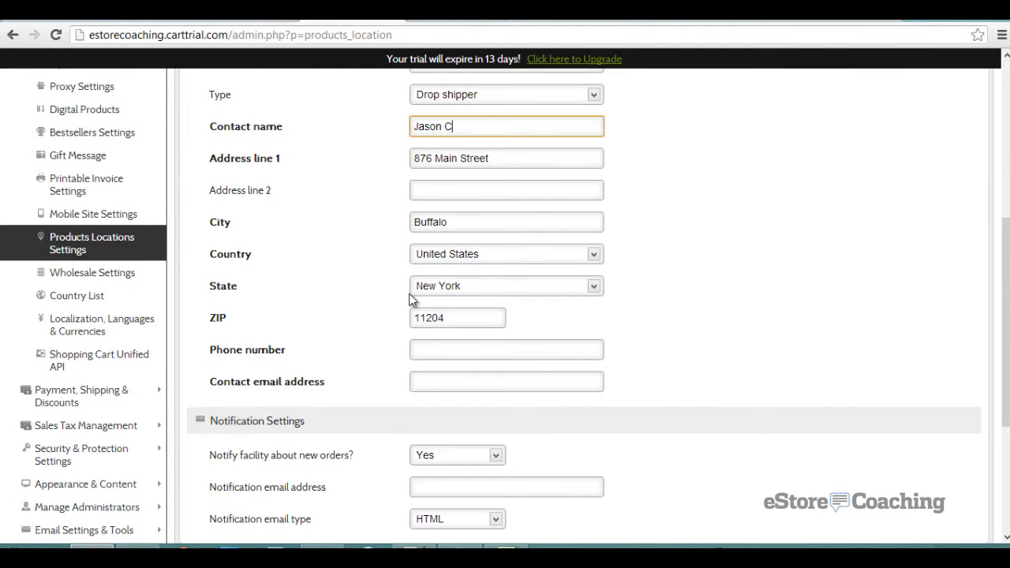
click(437, 349)
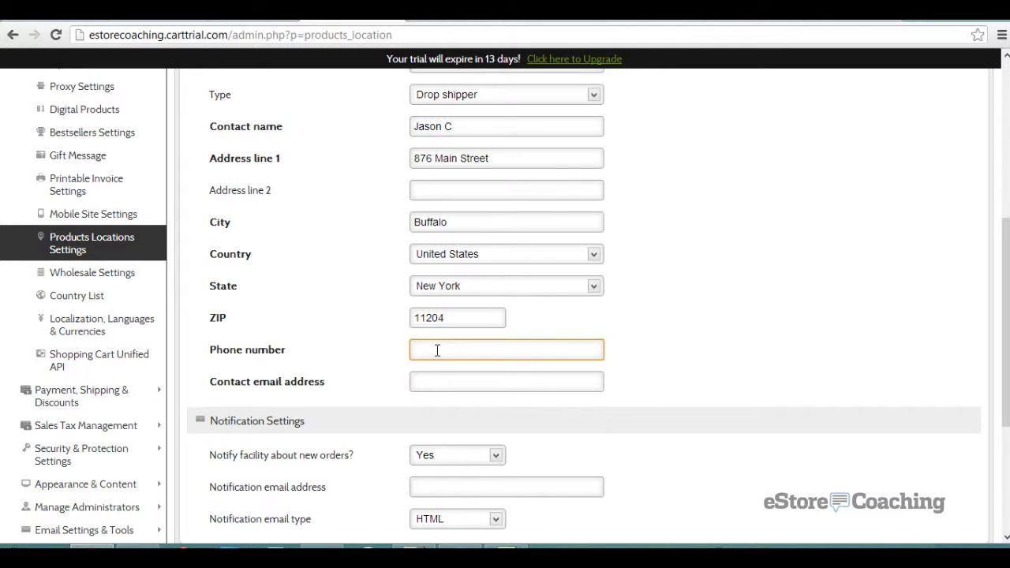
click(458, 379)
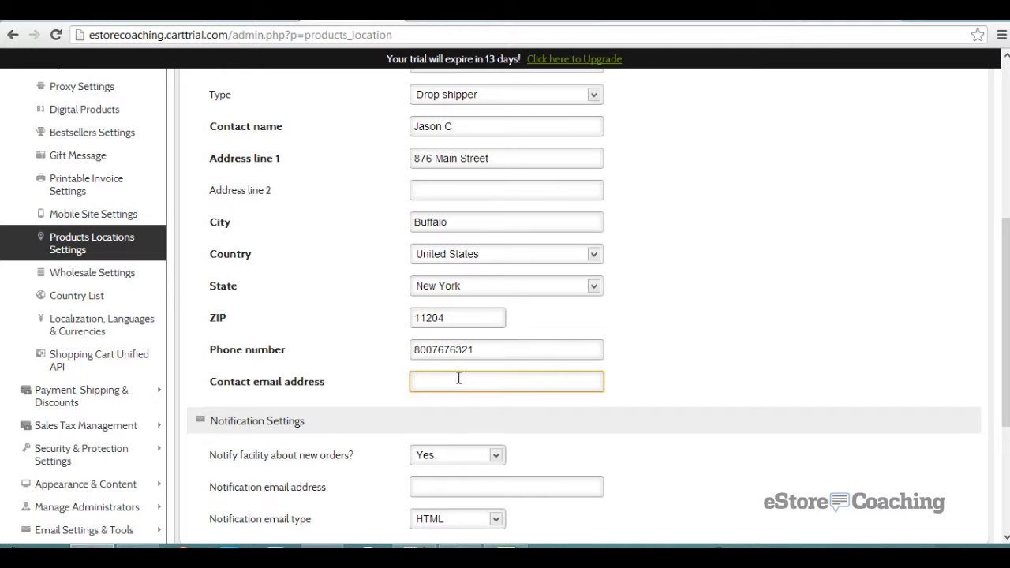
text(test@ds.com)
key(Tab)
- Replace the contact e-mail with the notification e-mail address and save the location
scroll(375, 371, down, 2)
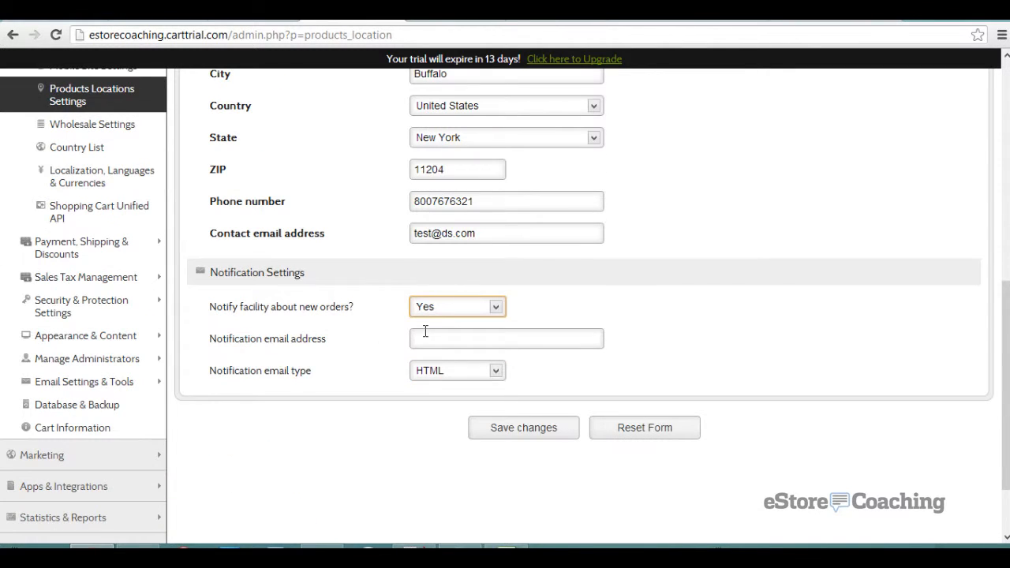
drag(488, 233, 388, 219)
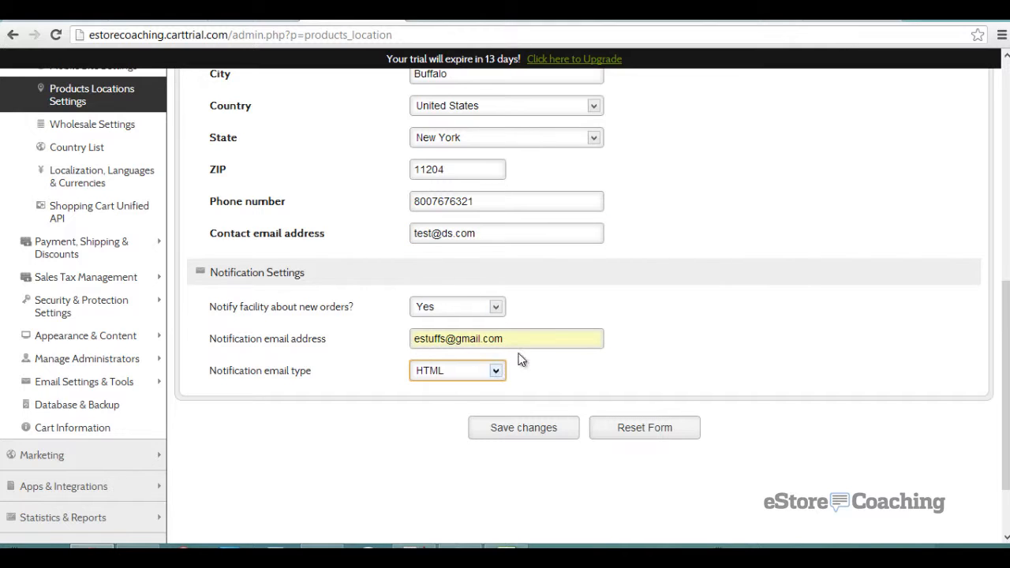
drag(523, 341, 362, 334)
key(ctrl+c)
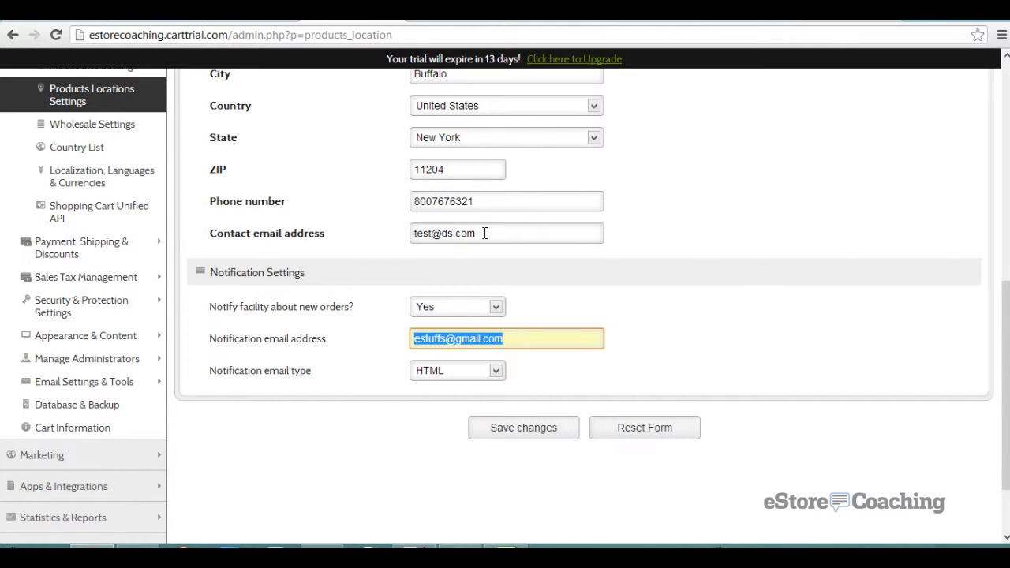
drag(484, 229, 384, 244)
key(ctrl+v)
click(534, 432)
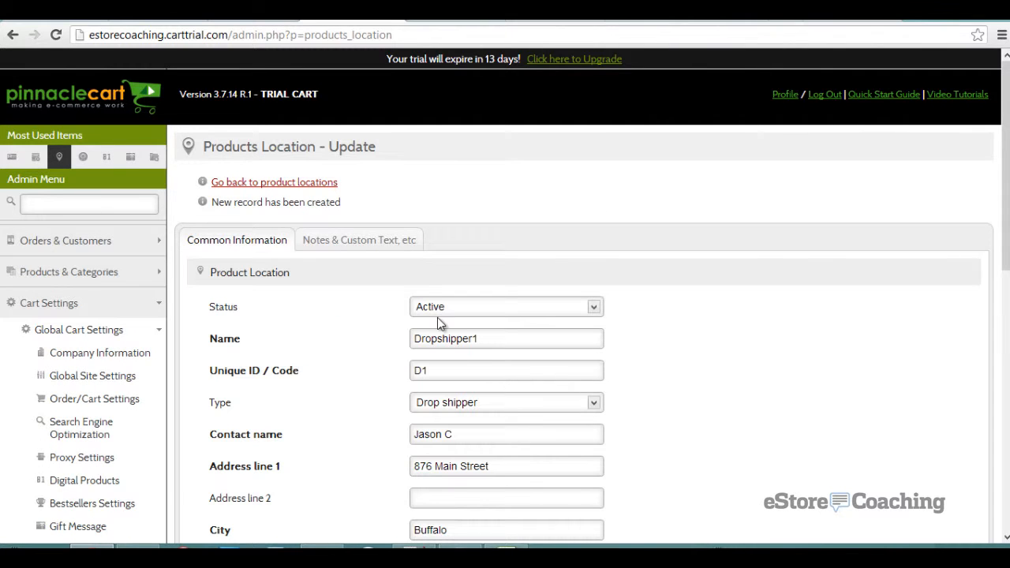
- Check the Wholesale Settings discount choices, leaving I don't have wholesalers, then go to Country List
scroll(438, 319, down, 1)
scroll(437, 315, down, 3)
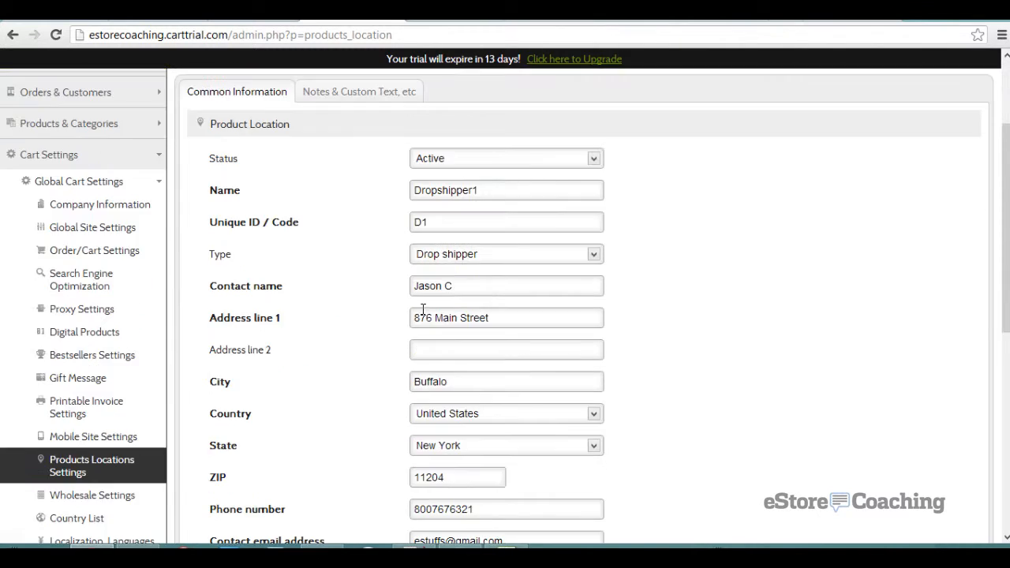
click(124, 352)
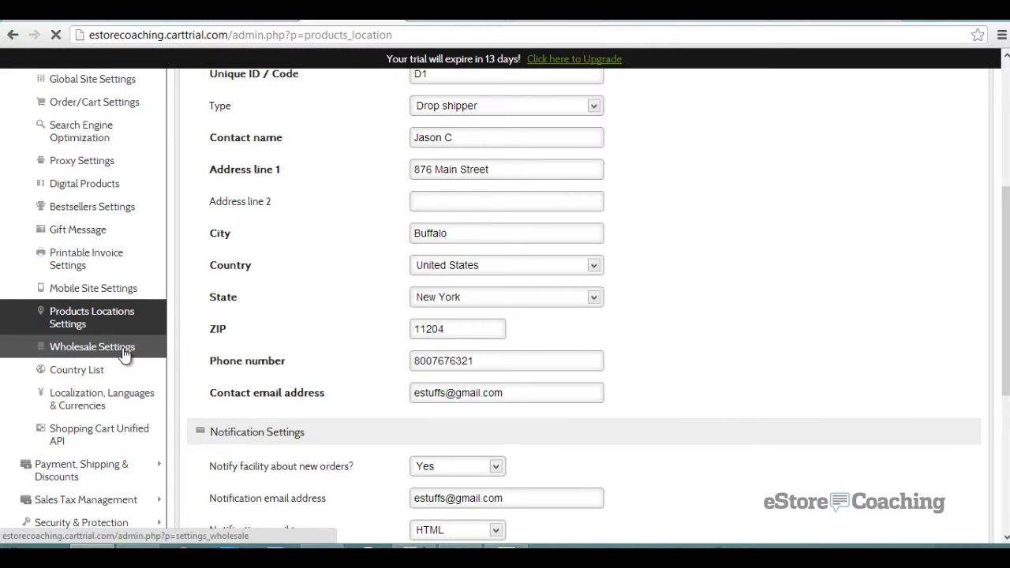
scroll(335, 319, down, 2)
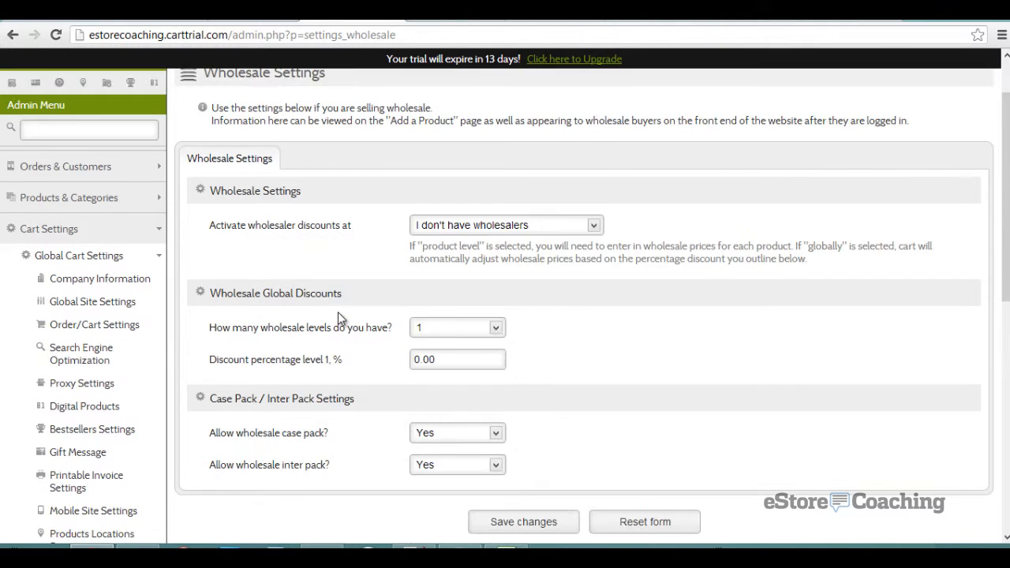
click(468, 152)
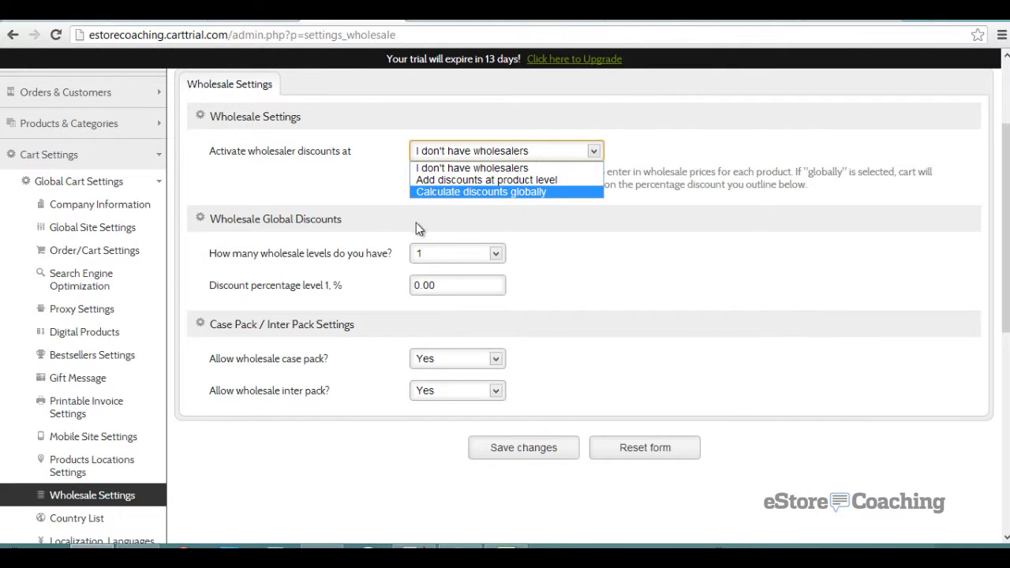
click(388, 229)
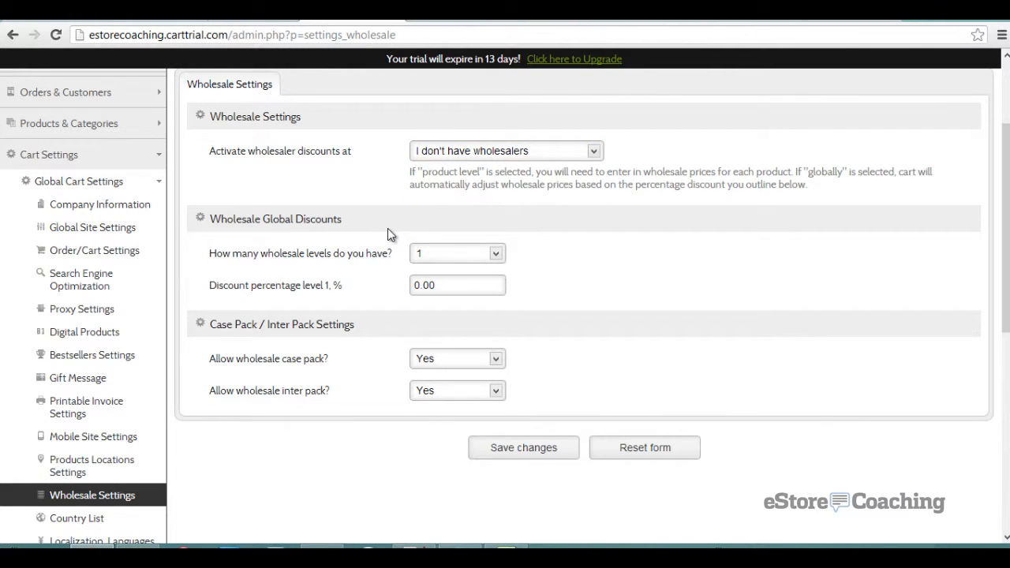
scroll(388, 231, down, 2)
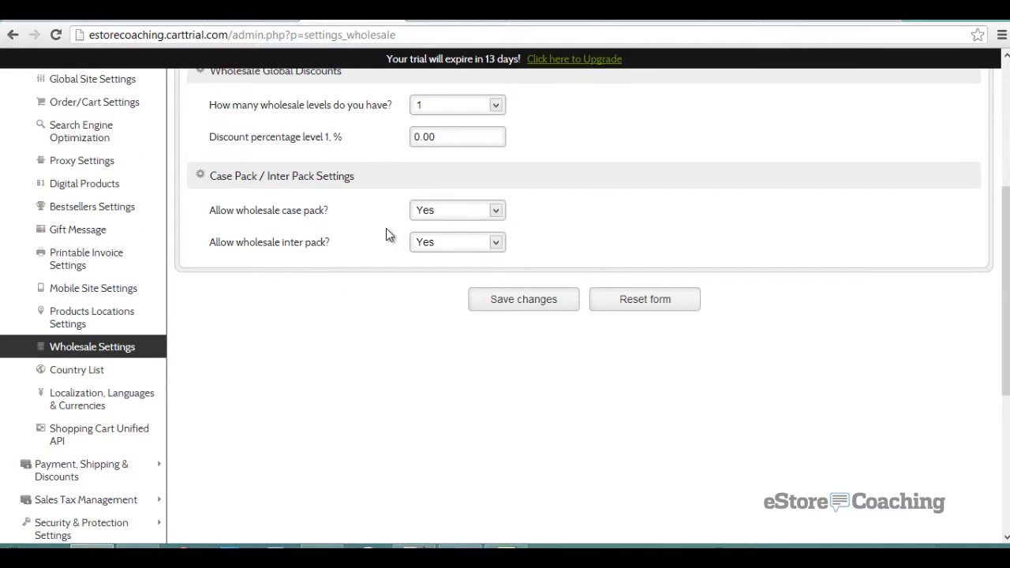
click(118, 381)
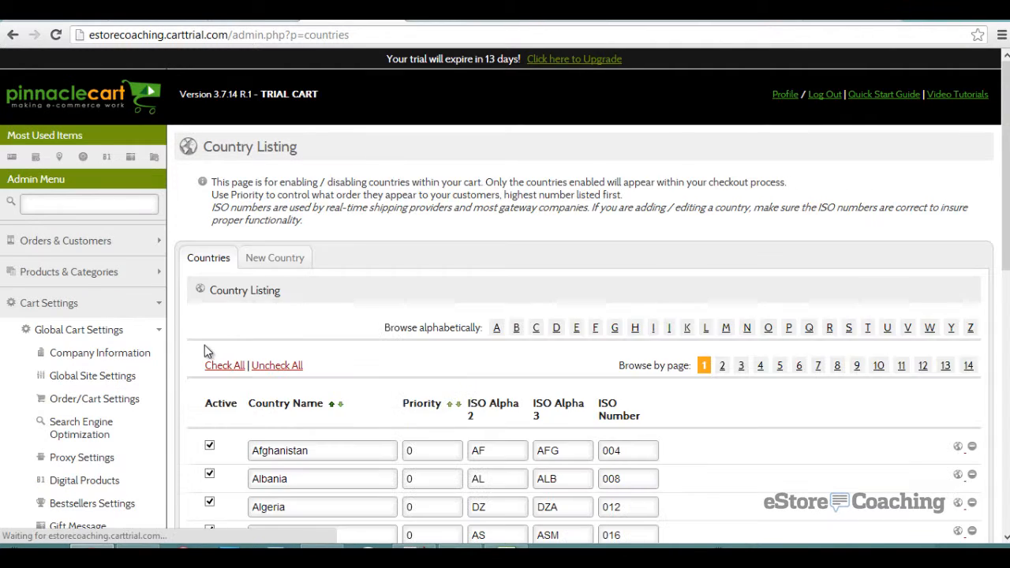
- View Localization's Currency and Language tabs, then Shopping Cart Unified API with Enable Cart API at No
scroll(221, 337, down, 2)
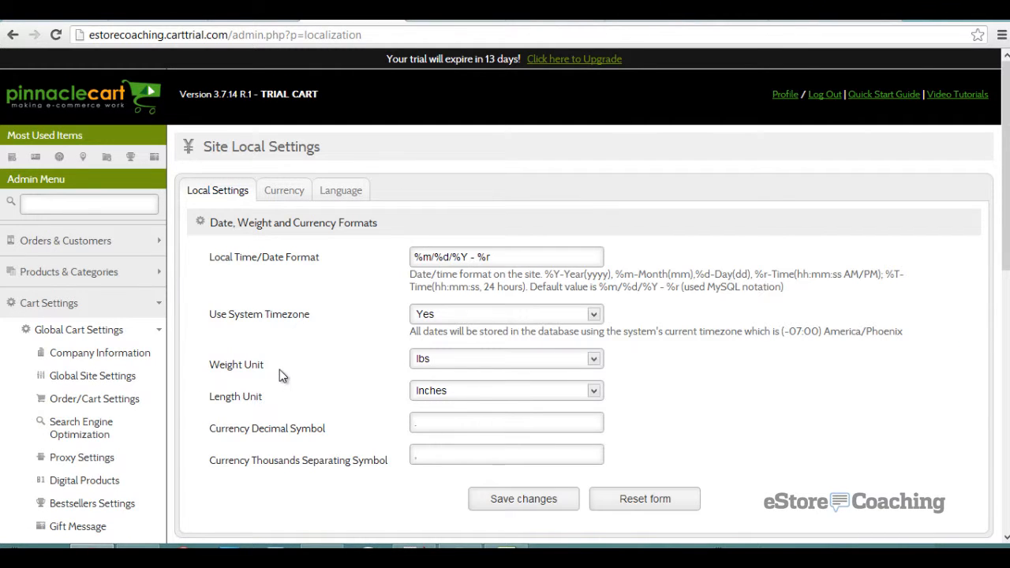
scroll(279, 365, down, 1)
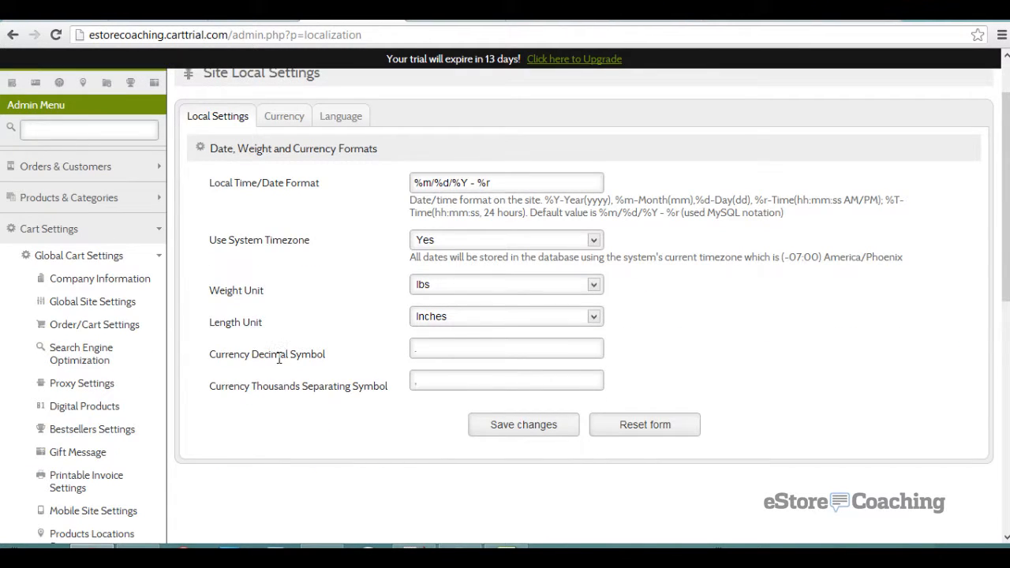
click(286, 120)
click(352, 129)
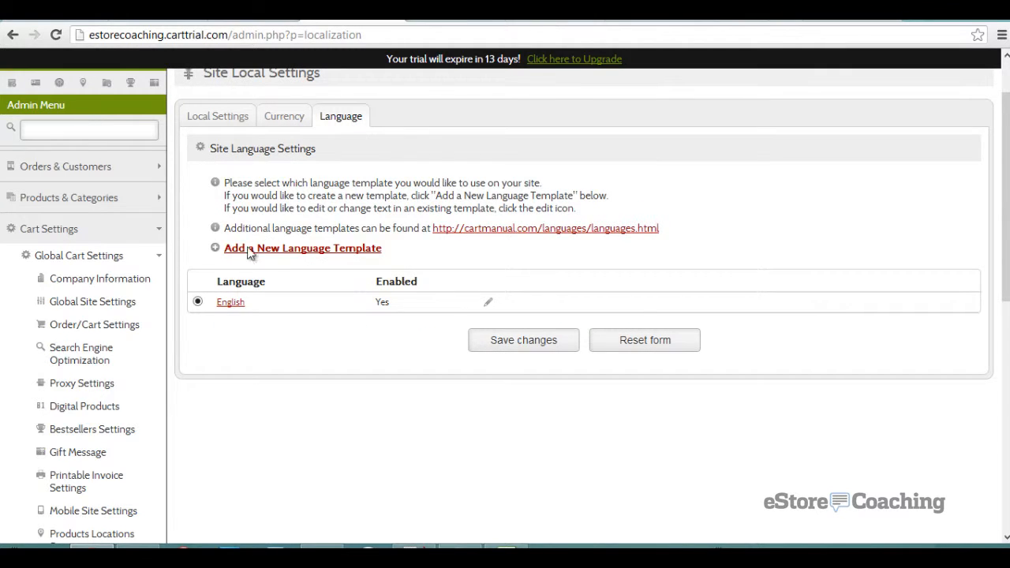
scroll(239, 278, down, 5)
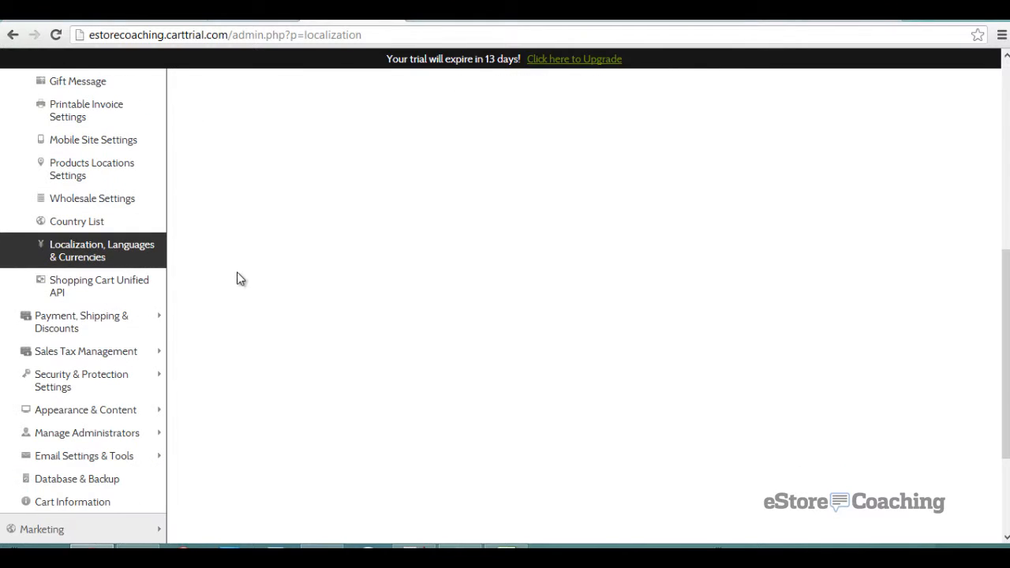
click(141, 289)
scroll(218, 288, down, 1)
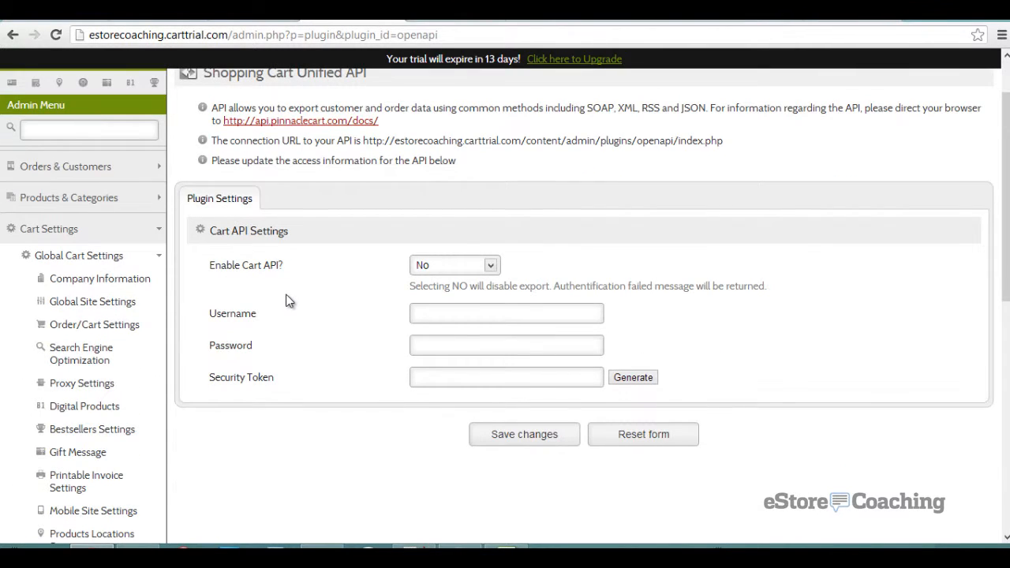
scroll(284, 301, down, 5)
click(146, 327)
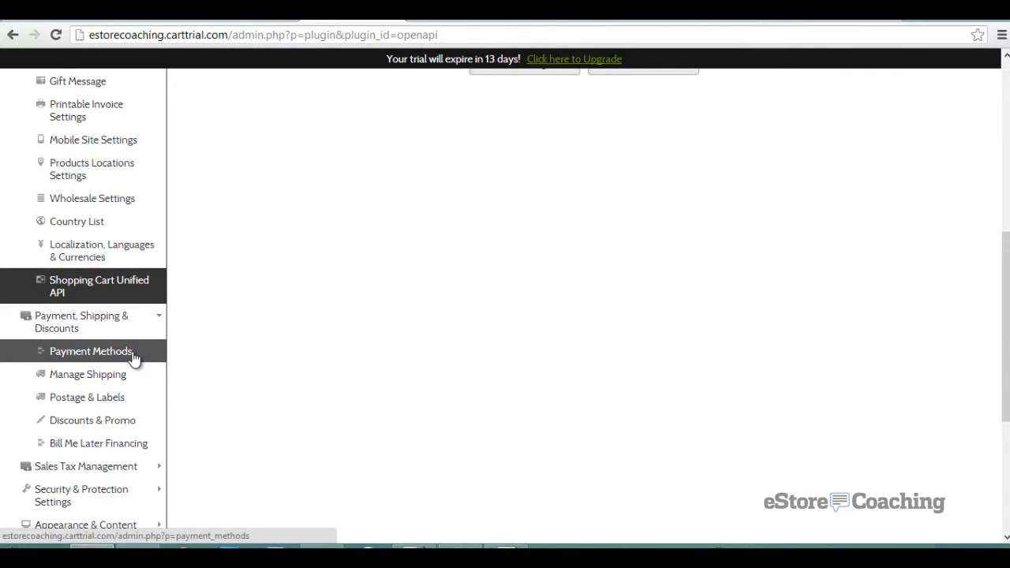
- Choose PayLeap as the supported payment solution on the Payment Methods page
click(134, 358)
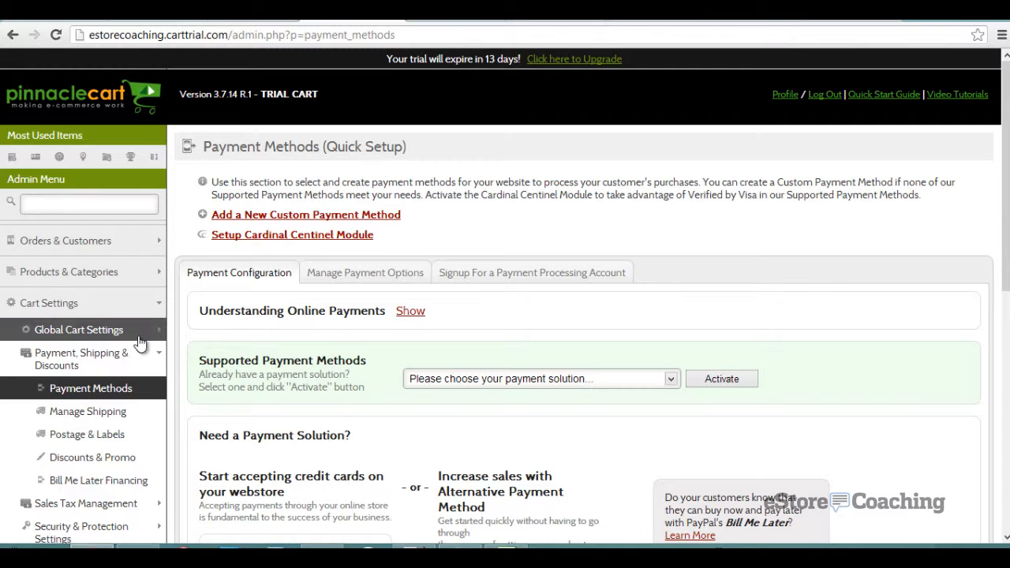
scroll(288, 324, down, 2)
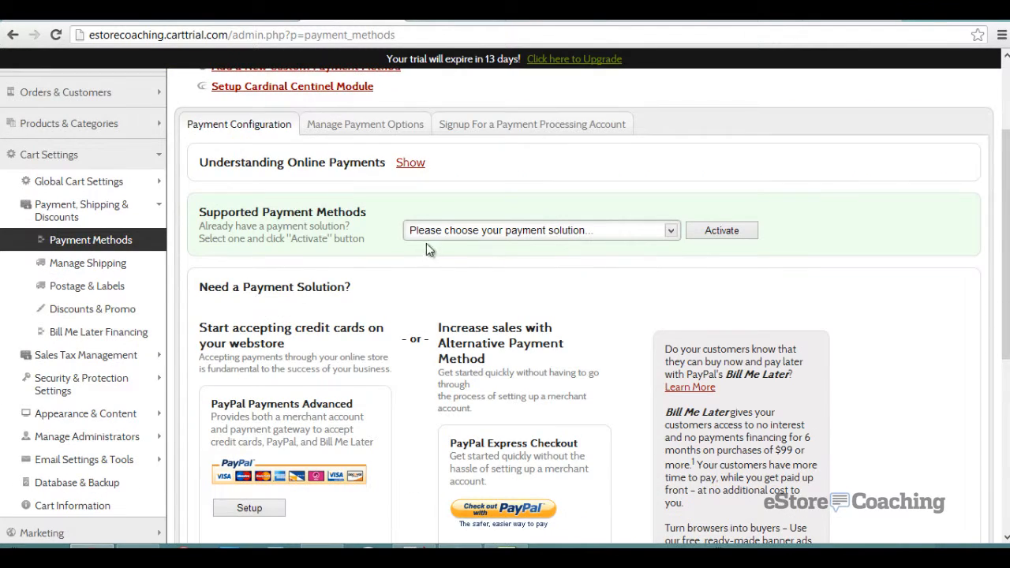
click(446, 237)
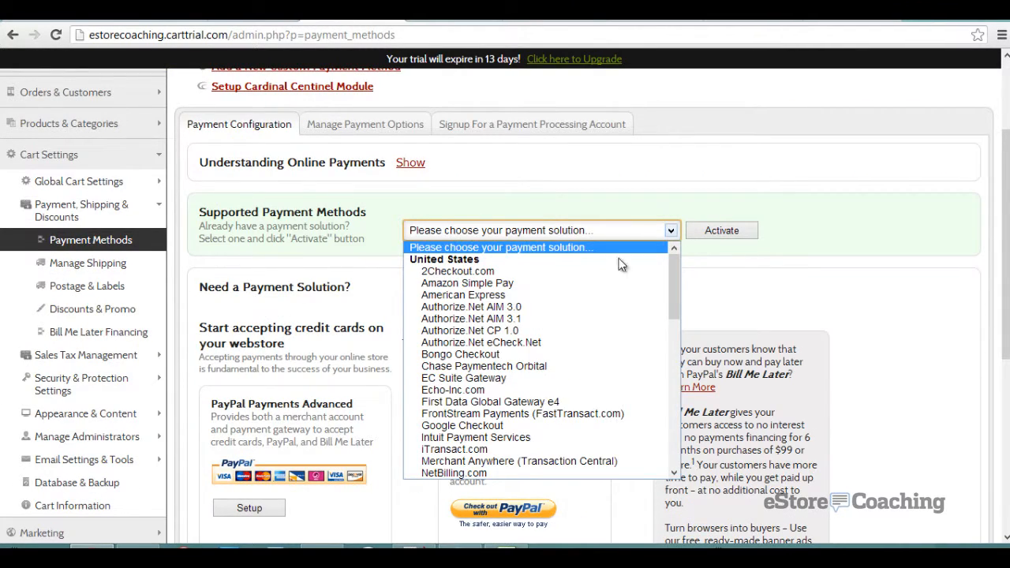
drag(671, 279, 663, 313)
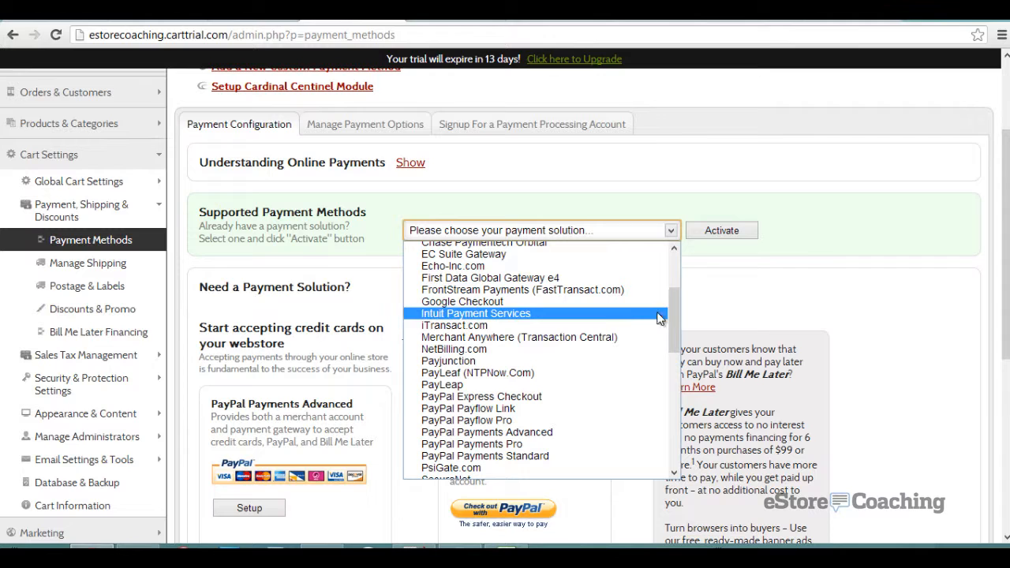
click(534, 385)
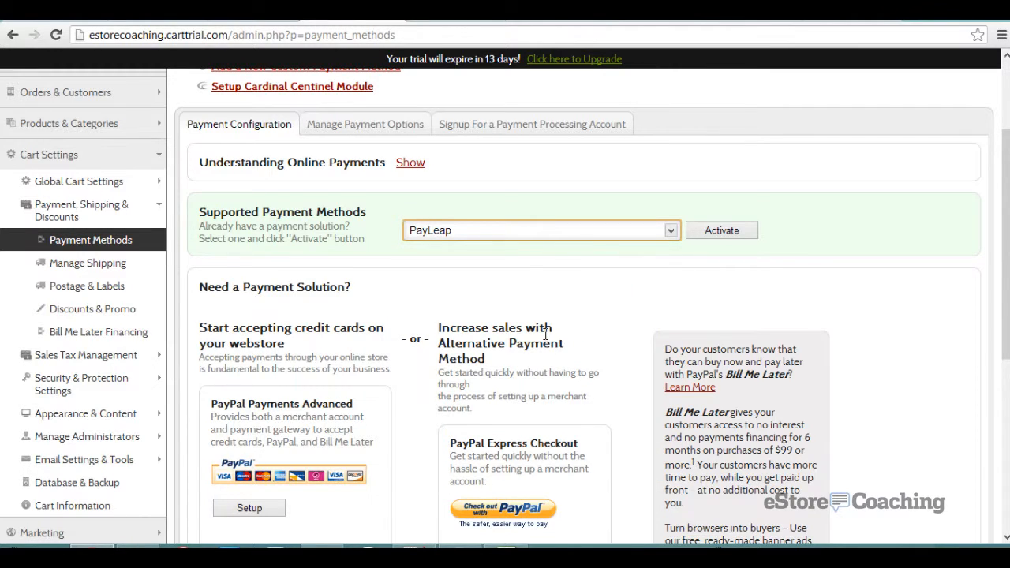
- Review the Manage Payment Options gateways and the Signup account offers
scroll(545, 334, down, 2)
scroll(547, 341, down, 1)
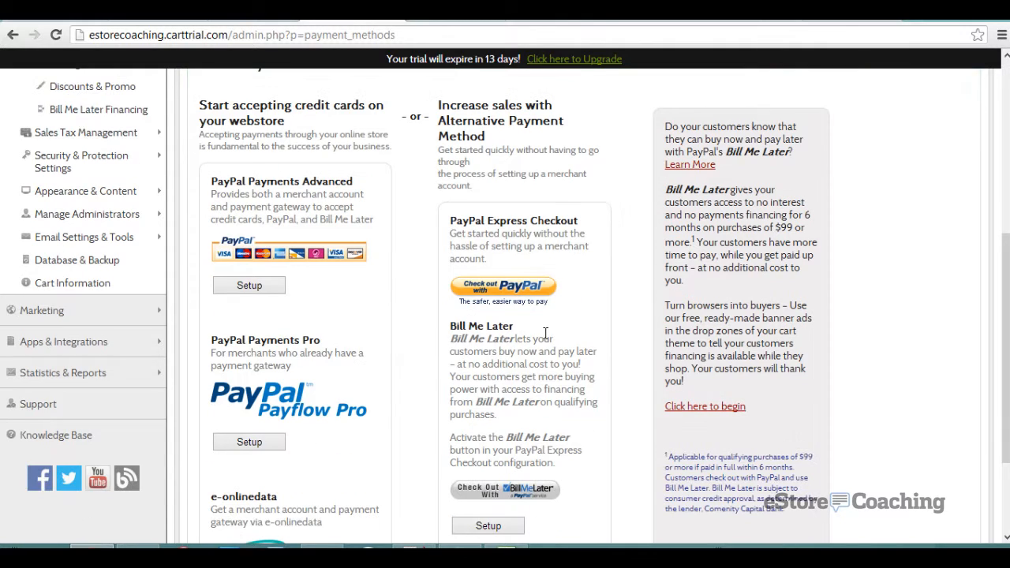
scroll(545, 334, down, 1)
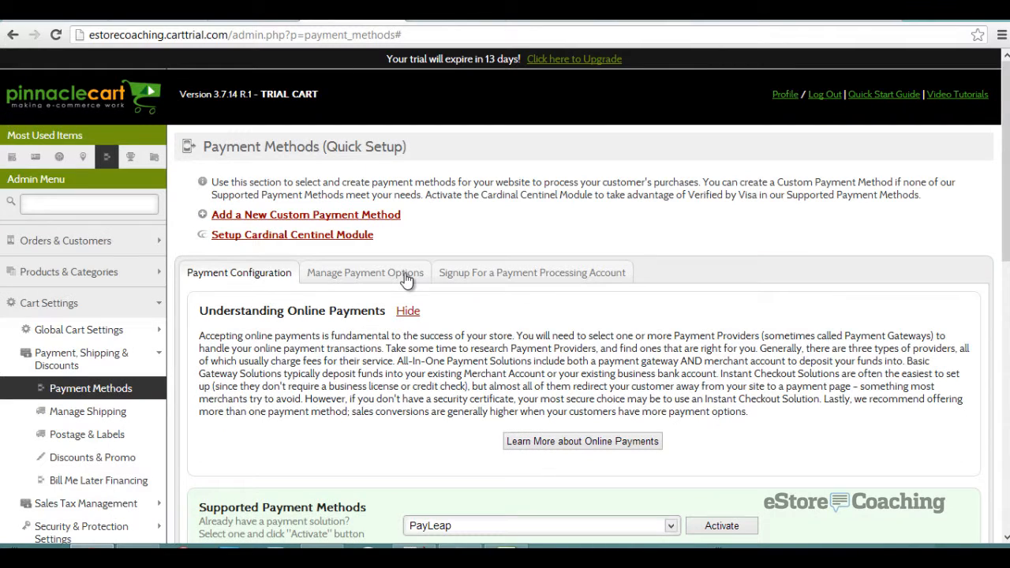
click(404, 275)
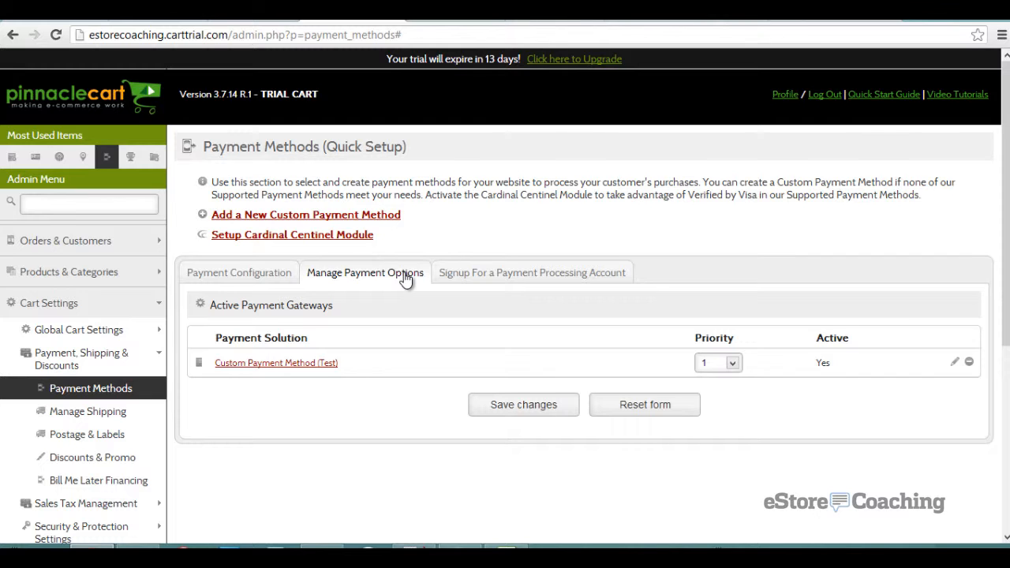
click(450, 275)
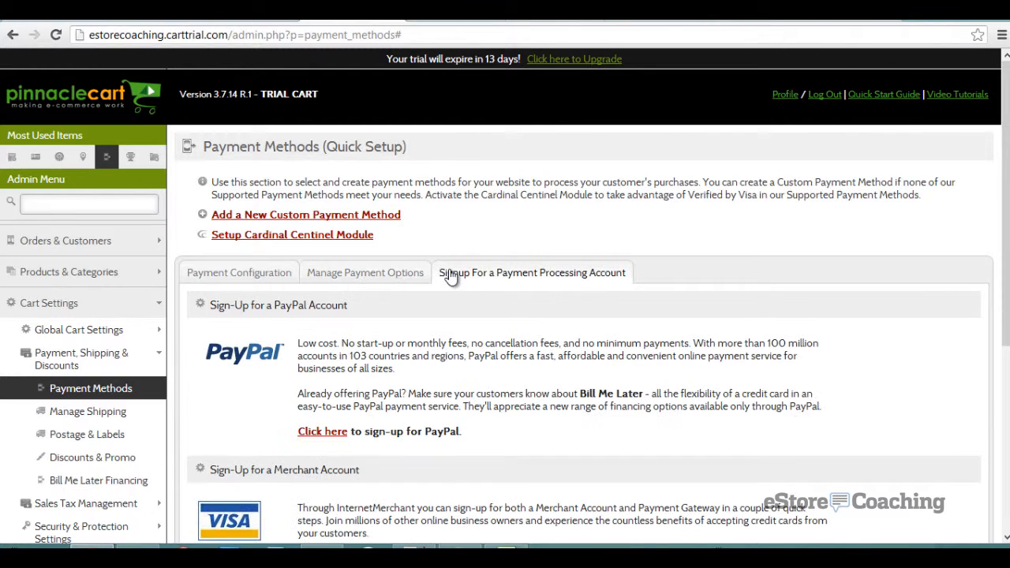
scroll(421, 241, down, 2)
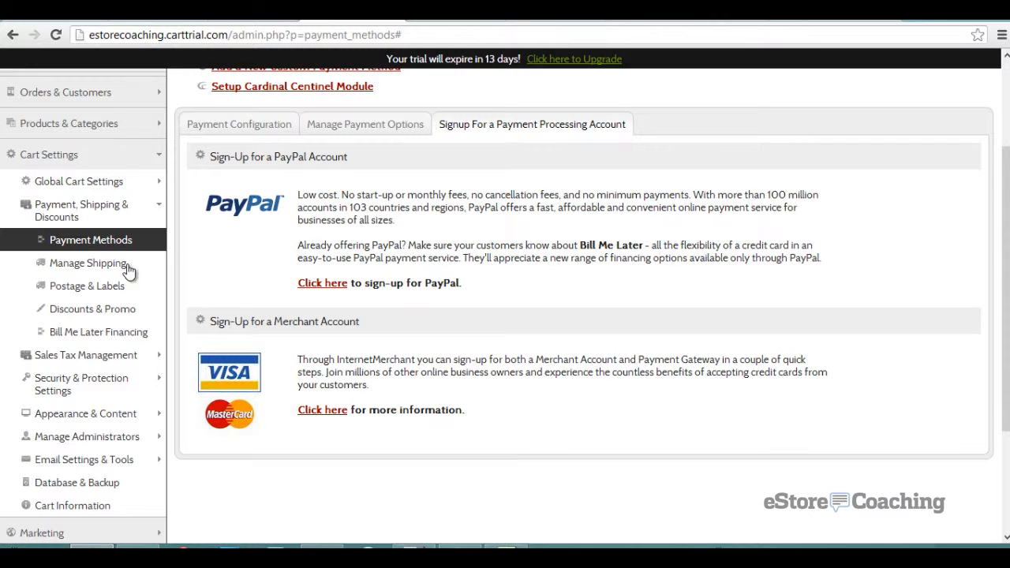
click(104, 265)
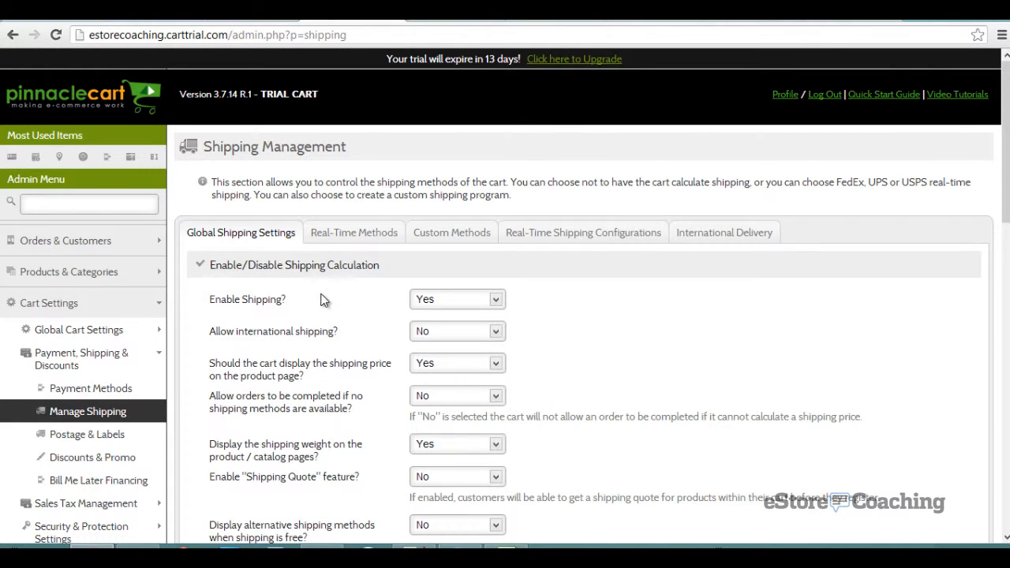
- Scroll through Shipping Management and view the Real-Time Methods and Custom Methods tabs
scroll(323, 292, down, 2)
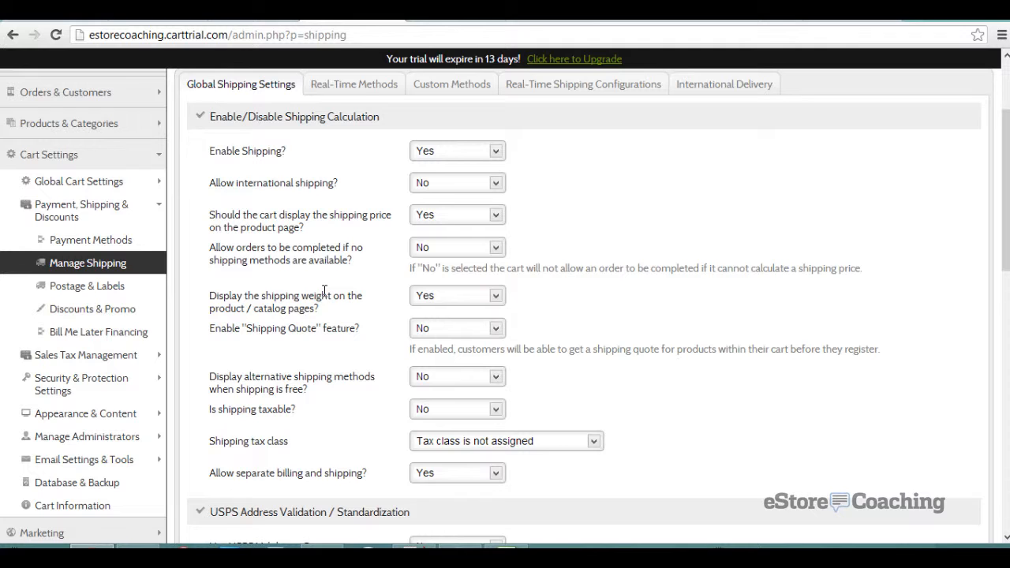
scroll(323, 289, down, 1)
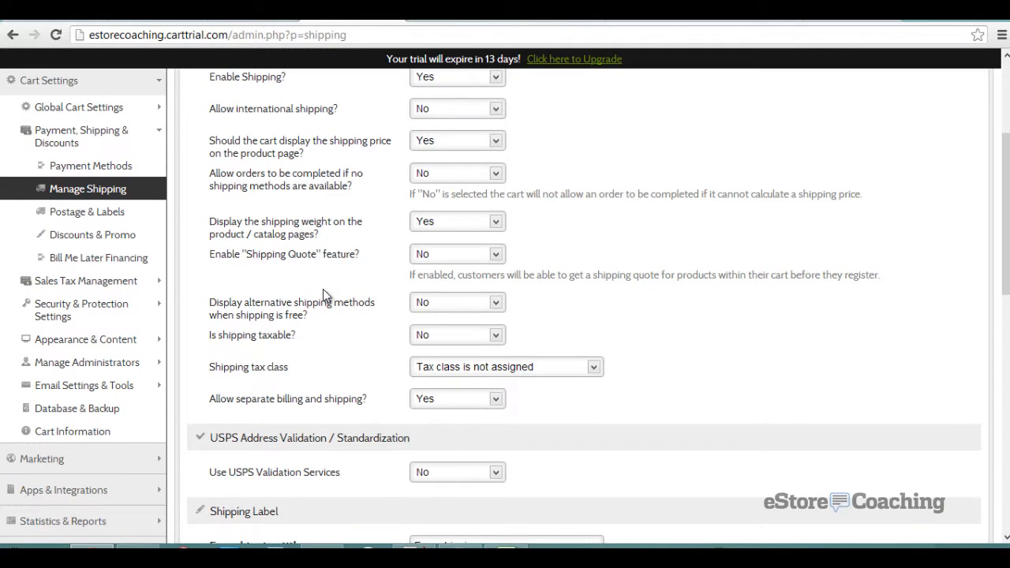
scroll(323, 289, down, 2)
scroll(323, 289, down, 2)
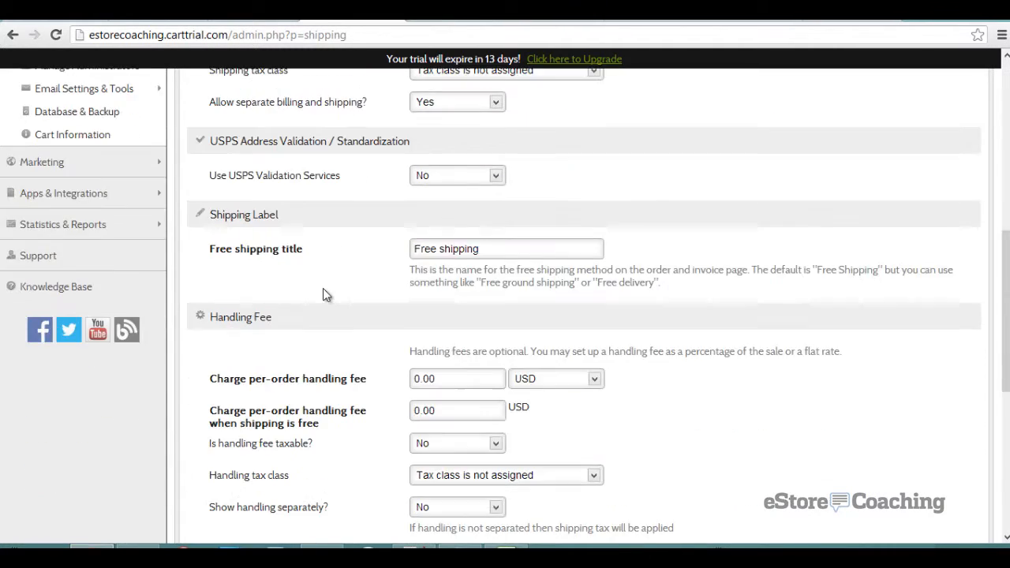
scroll(322, 289, down, 3)
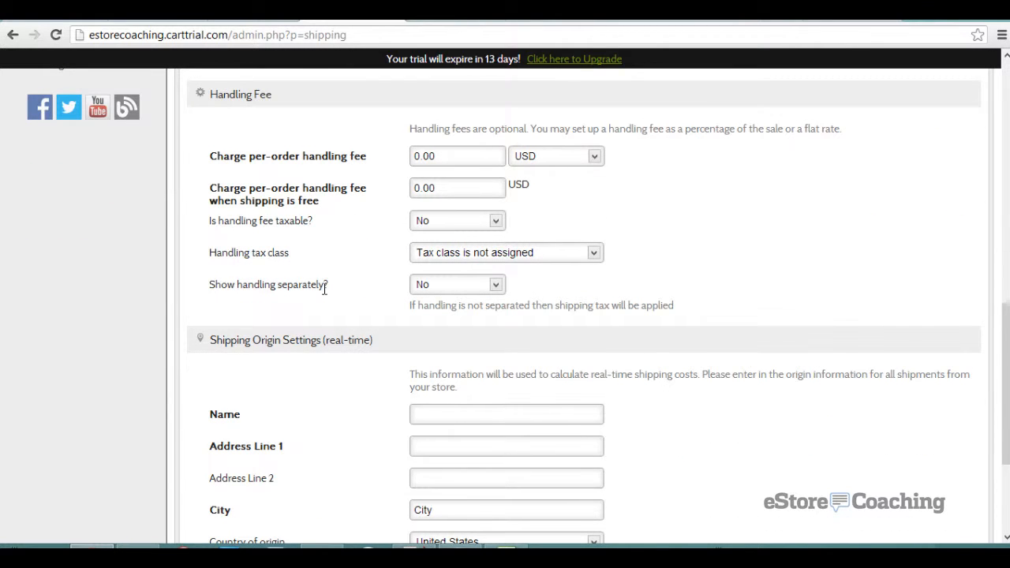
scroll(323, 289, down, 2)
scroll(322, 293, down, 1)
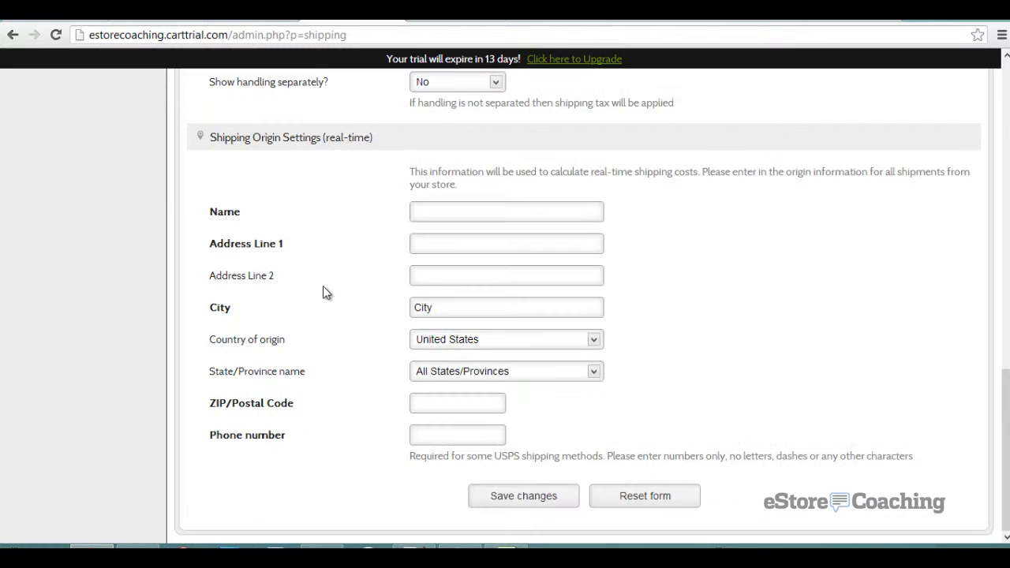
scroll(323, 291, up, 15)
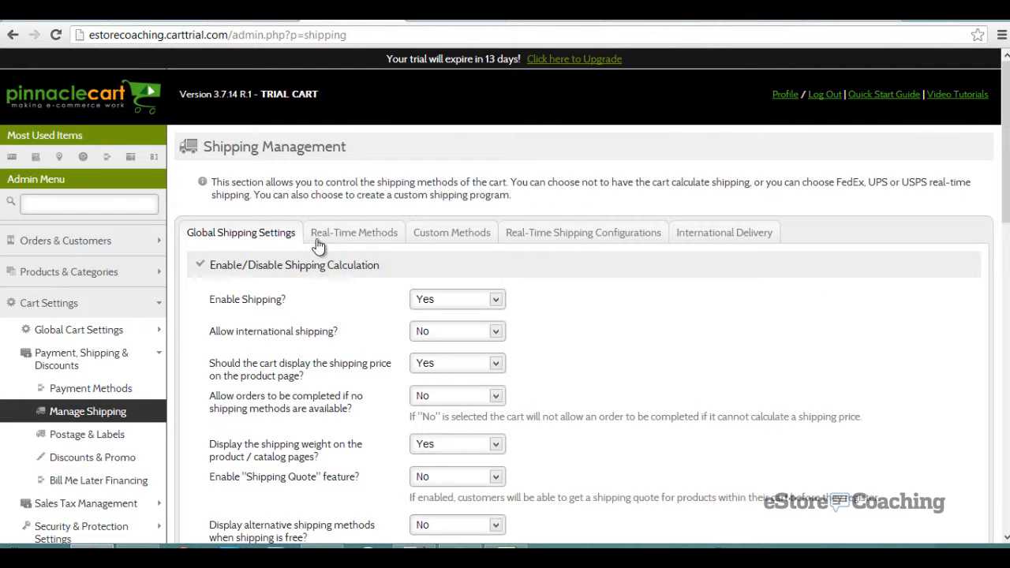
click(319, 238)
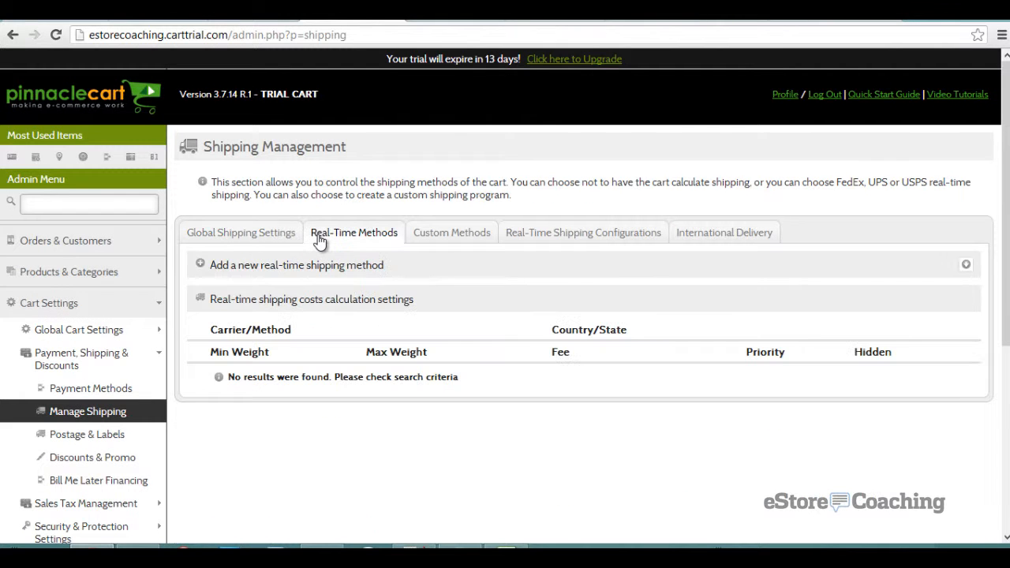
click(426, 233)
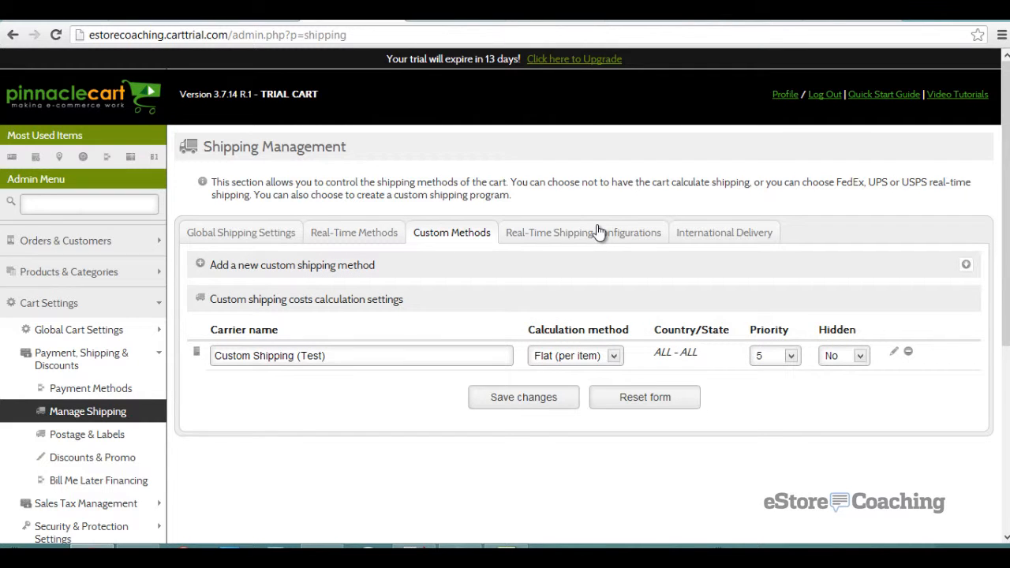
- View Real-Time Shipping Configurations, then International Delivery featuring Bongo International
click(599, 231)
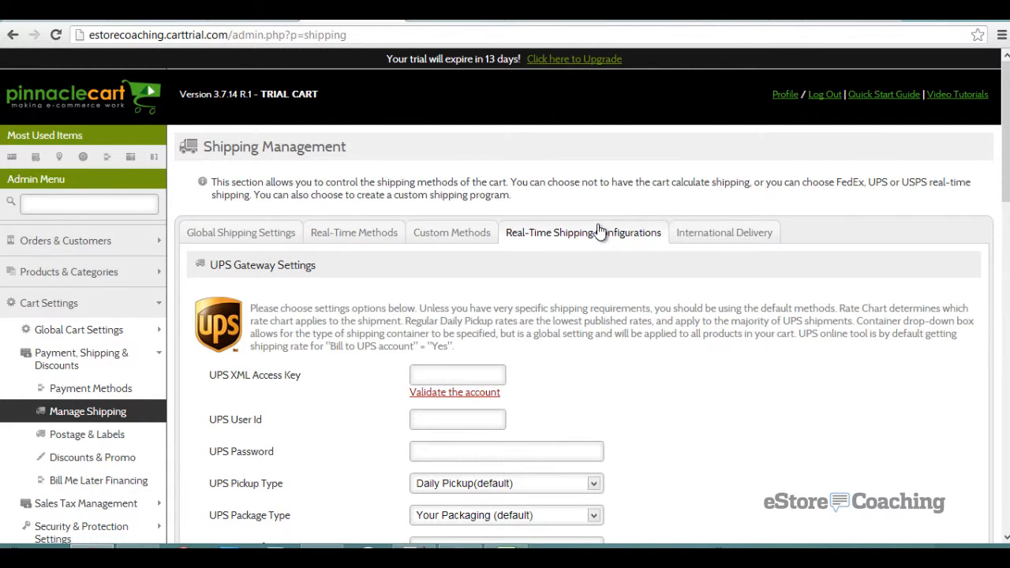
scroll(598, 230, down, 2)
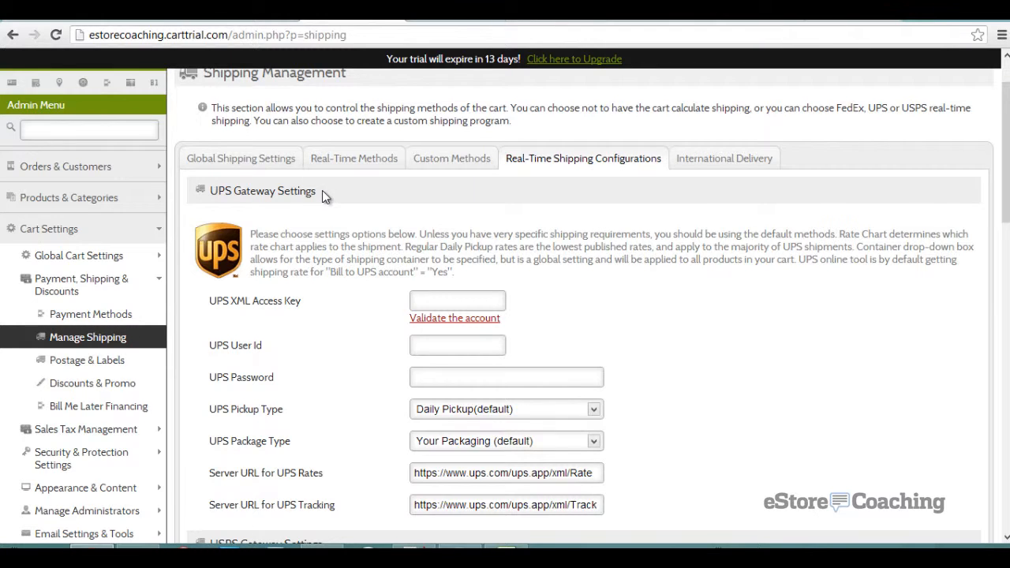
scroll(323, 193, down, 3)
scroll(322, 190, down, 2)
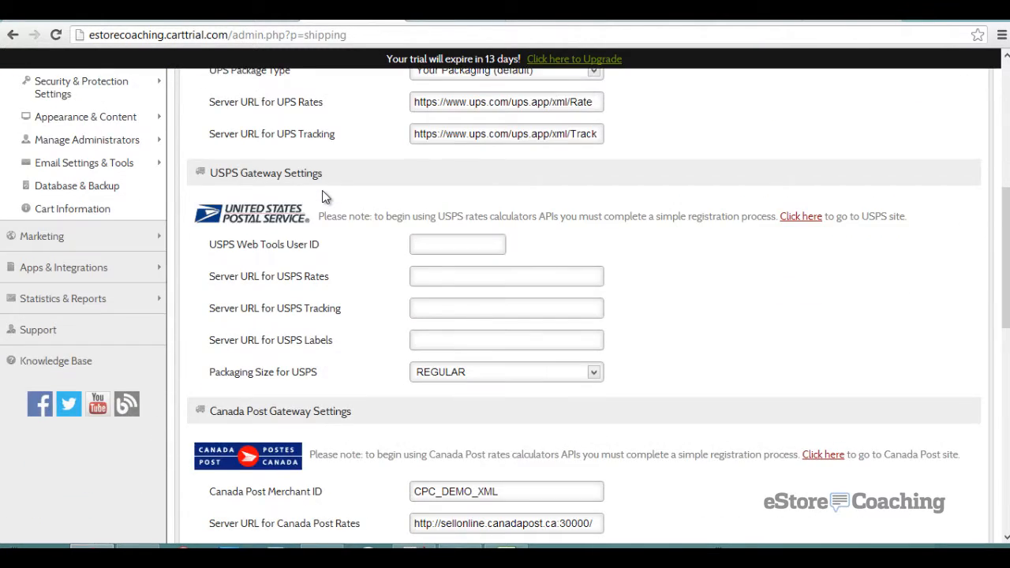
scroll(322, 191, down, 8)
scroll(323, 190, up, 15)
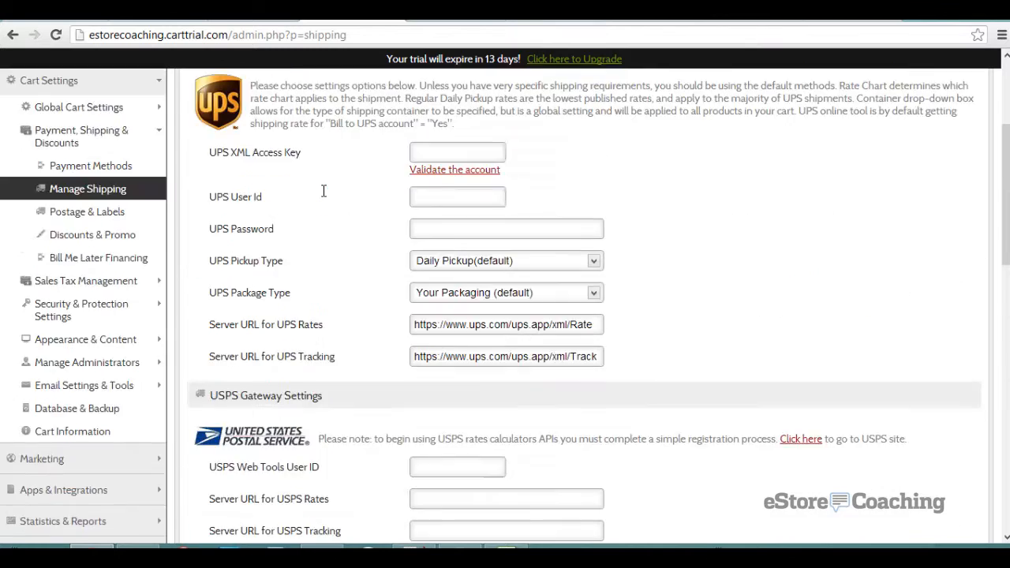
click(697, 233)
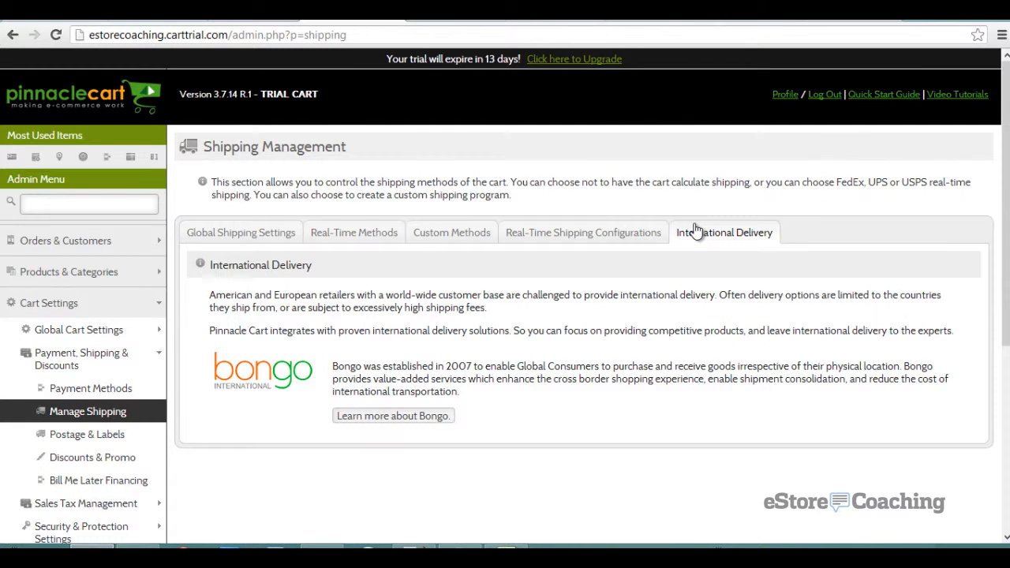
scroll(331, 237, down, 2)
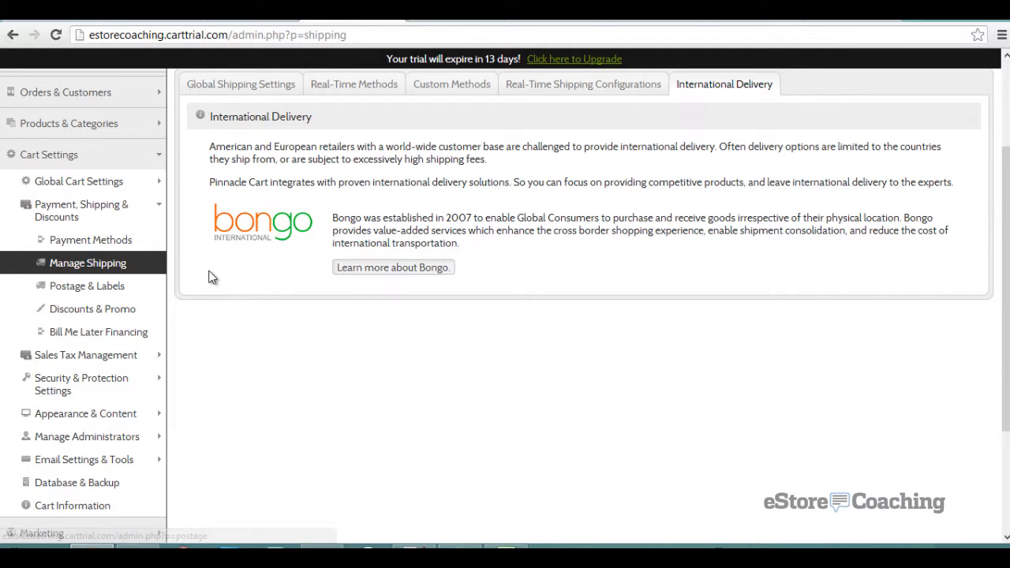
- Look over the Discounts & Promo, Bill Me Later Financing and Sales Tax Services pages
click(92, 309)
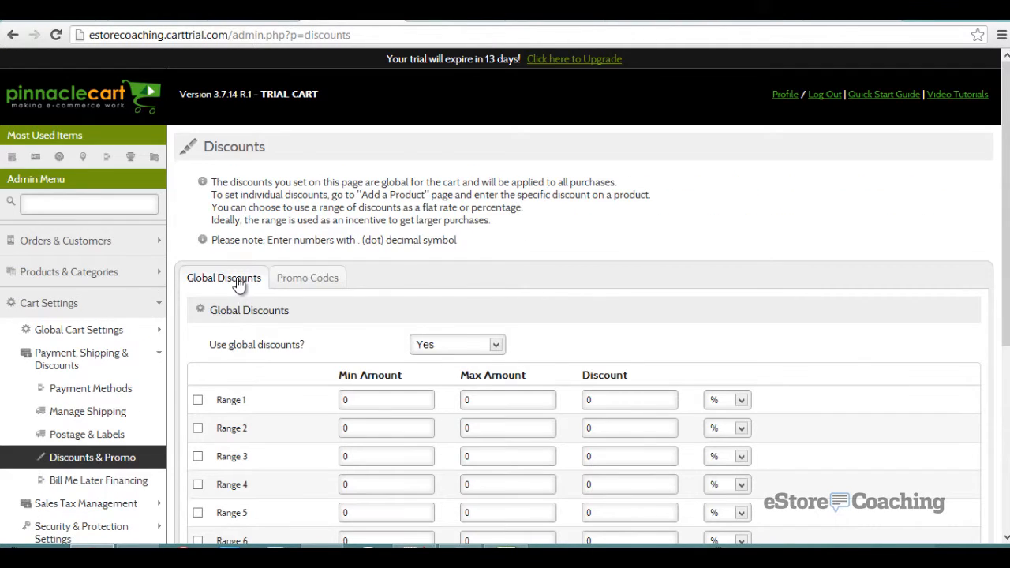
scroll(237, 281, down, 2)
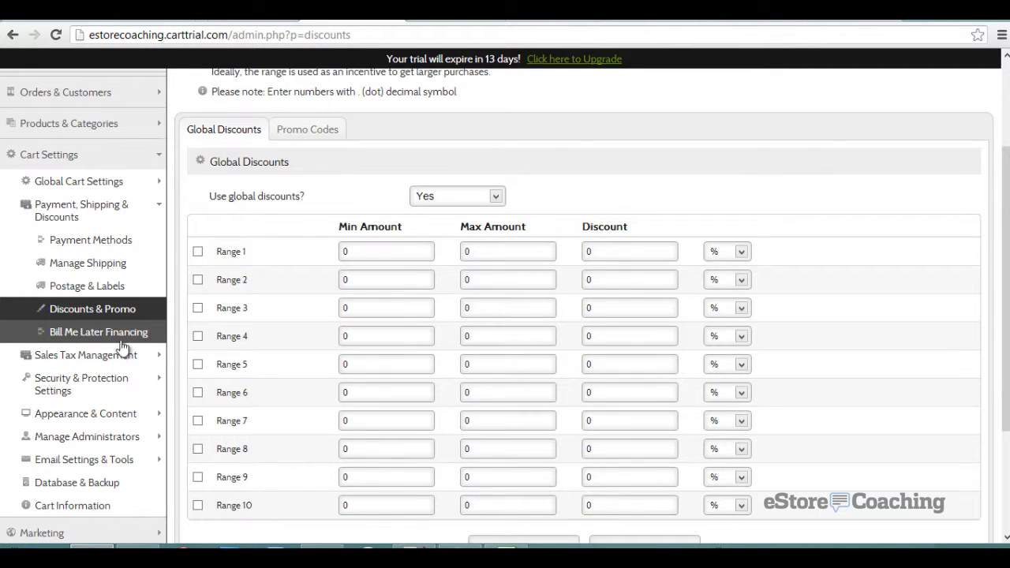
click(94, 340)
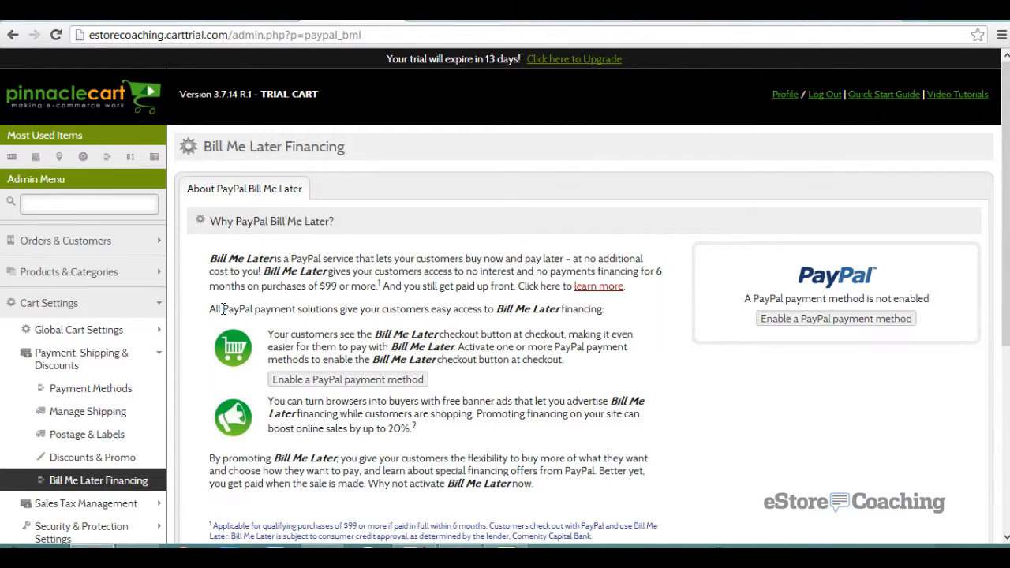
scroll(224, 309, down, 2)
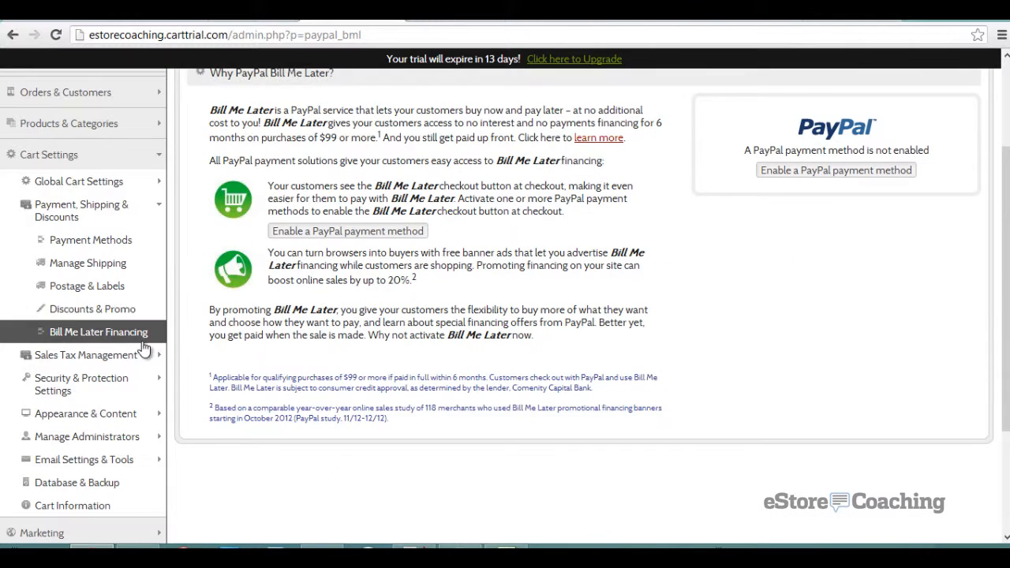
click(126, 357)
click(106, 378)
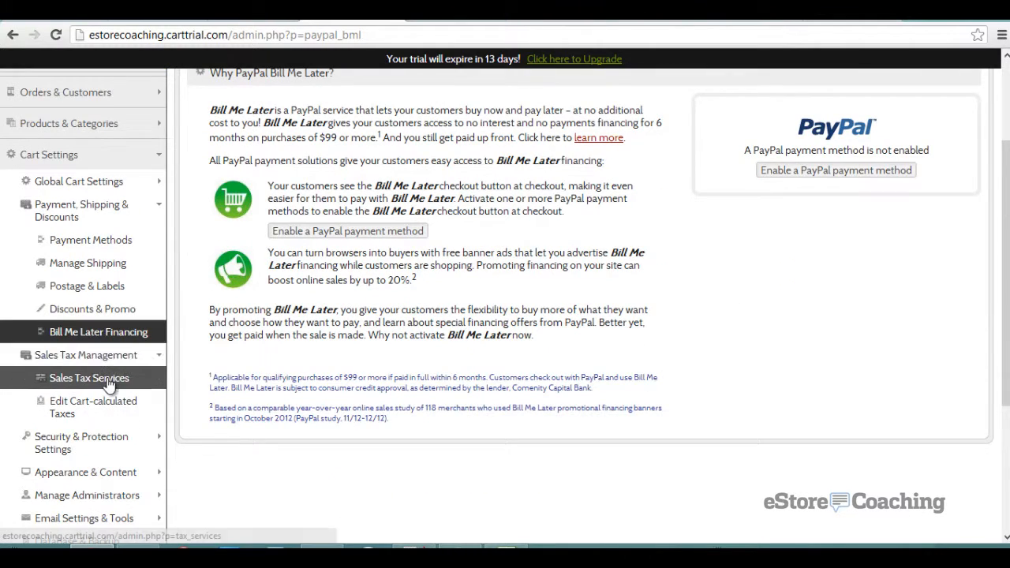
- In Edit Cart-calculated Taxes, check the empty Tax Rates list and bring up Add a New Tax Rate
scroll(203, 320, down, 3)
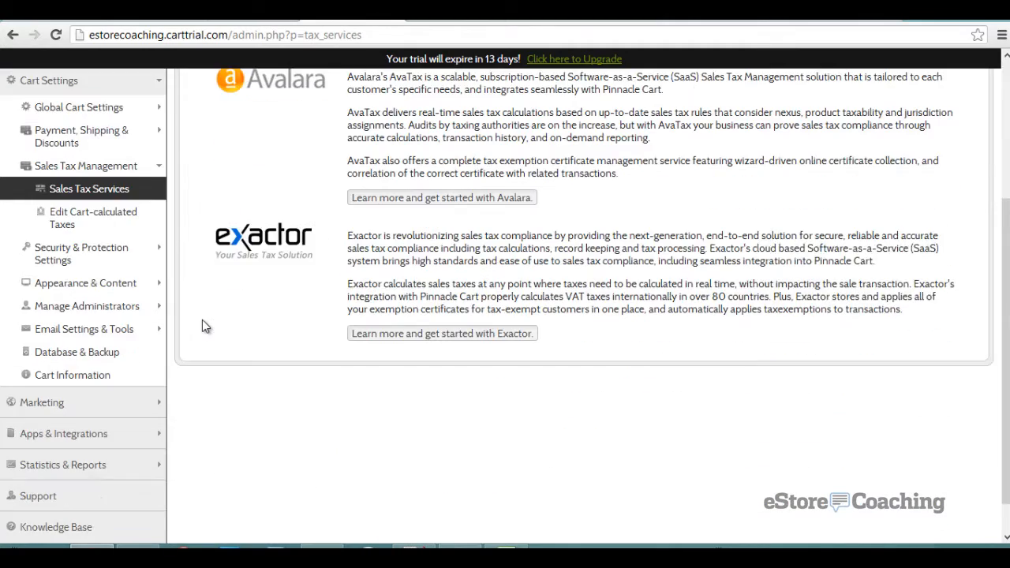
click(65, 225)
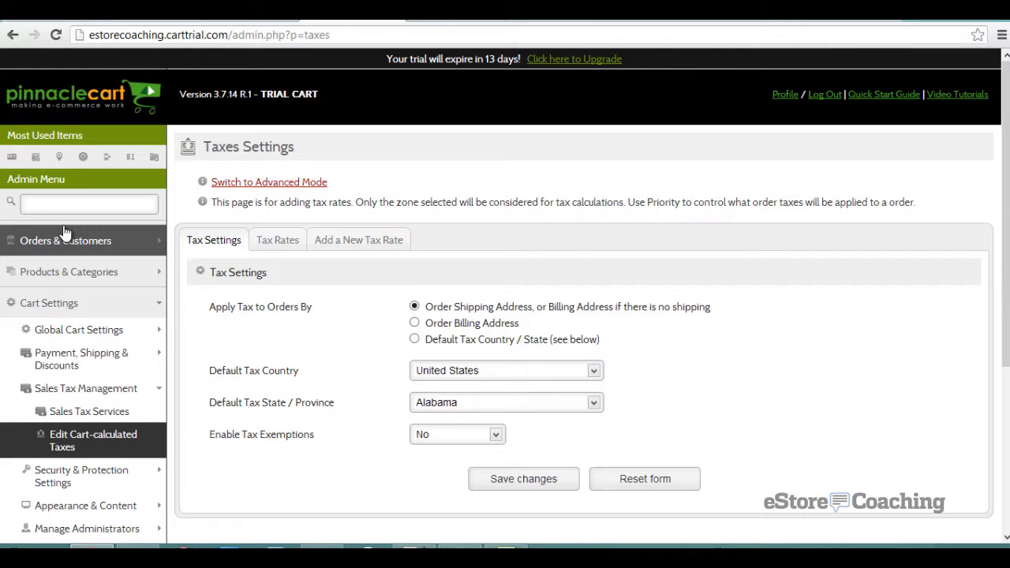
scroll(65, 231, down, 1)
click(261, 173)
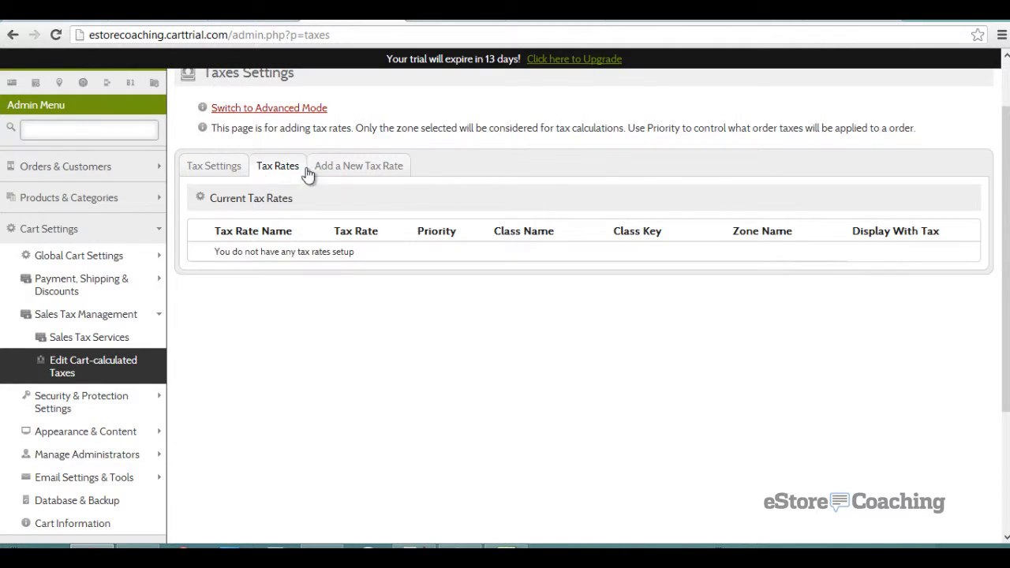
click(337, 167)
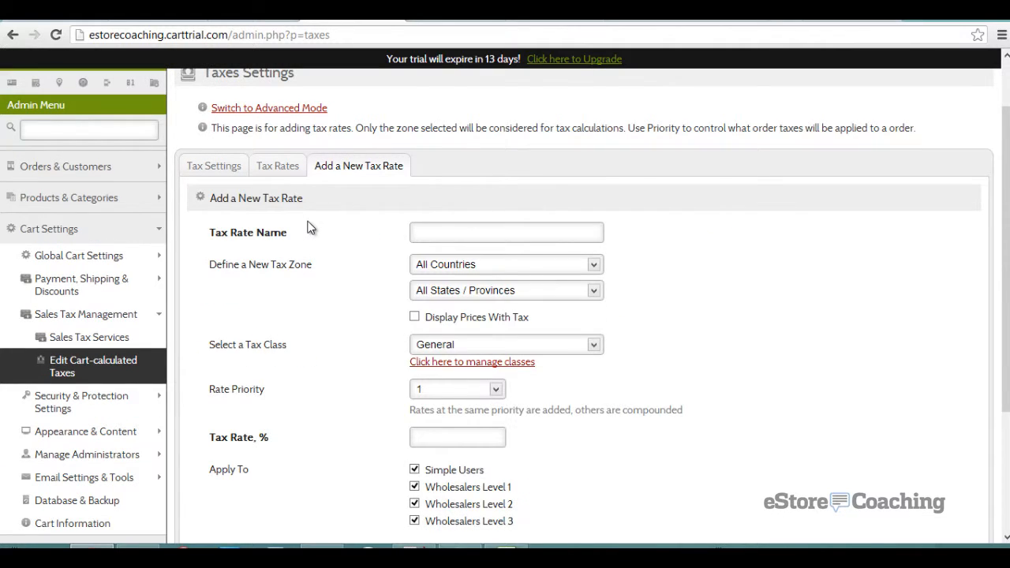
scroll(309, 226, down, 3)
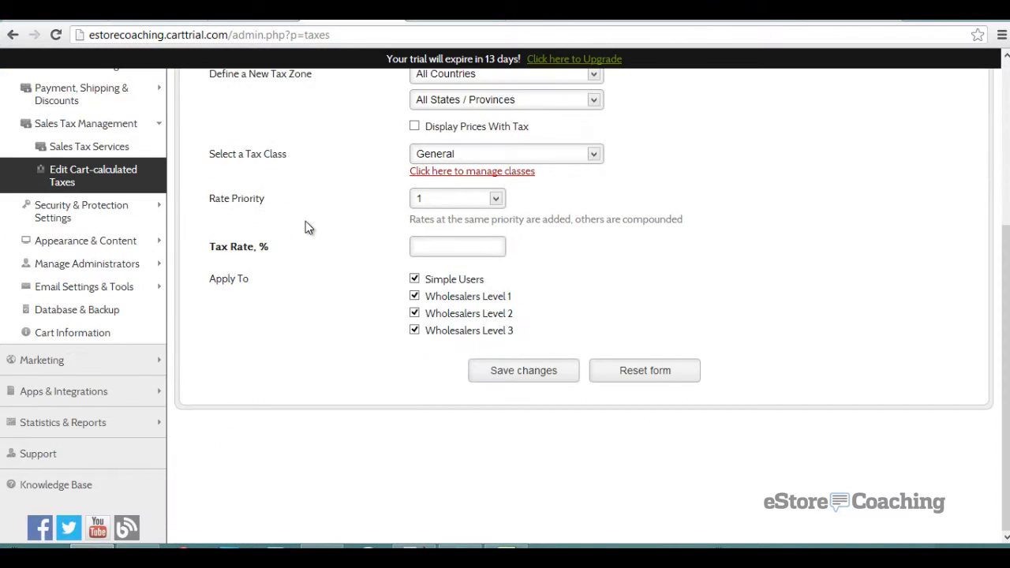
scroll(309, 225, up, 2)
scroll(309, 226, down, 2)
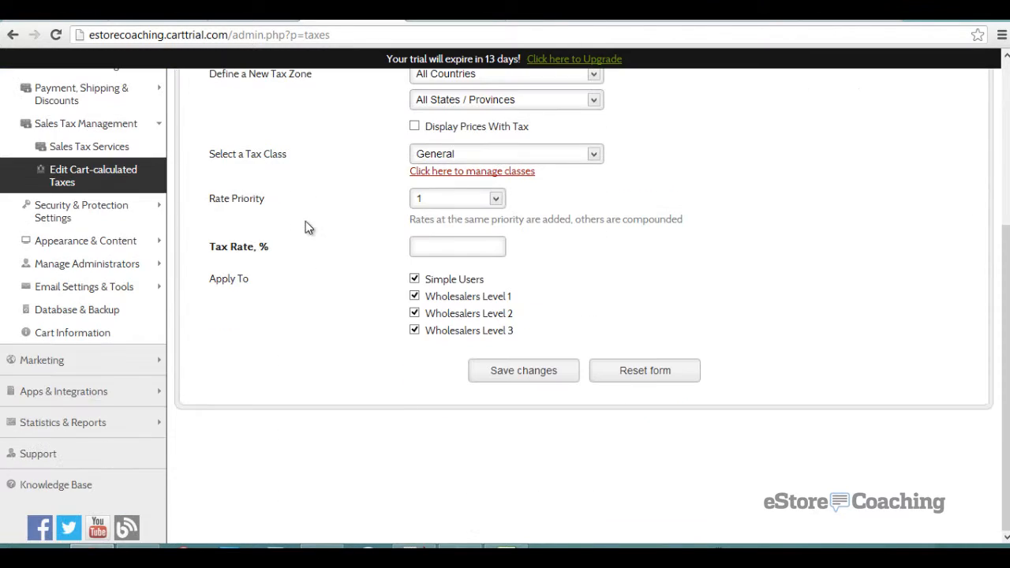
- Expand Security & Protection Settings and look over the Security Settings page
click(102, 211)
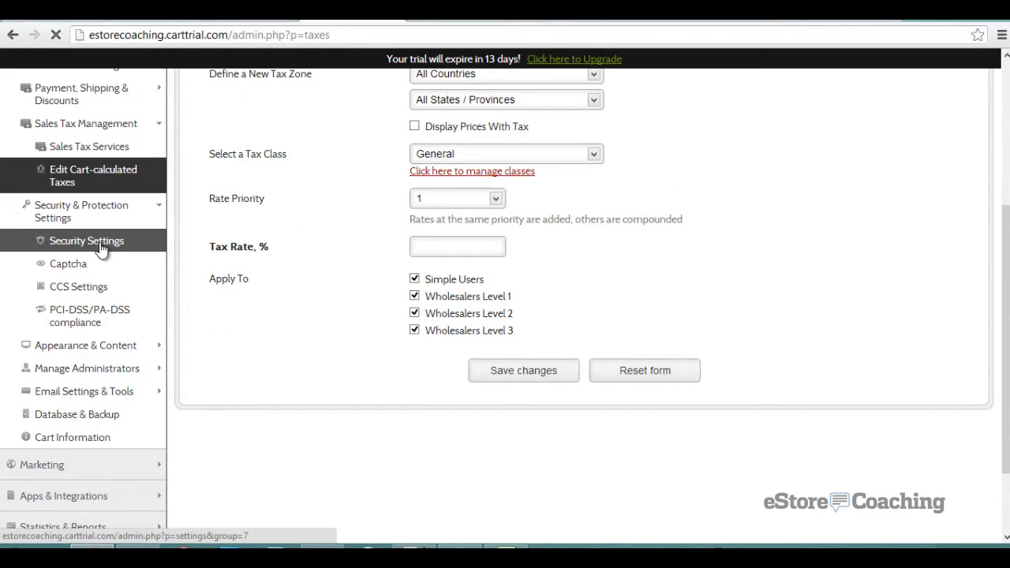
click(87, 241)
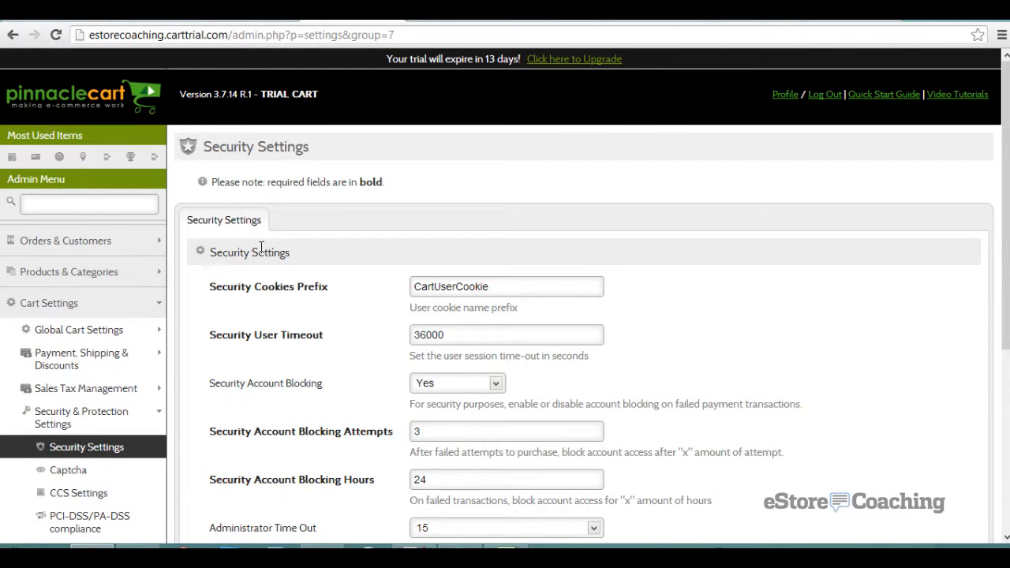
scroll(260, 247, down, 1)
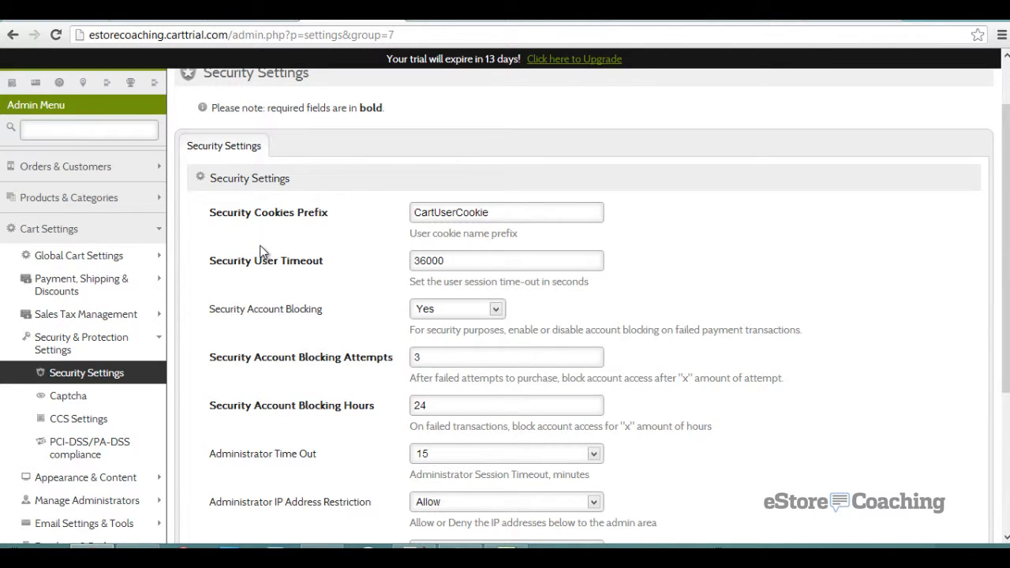
scroll(261, 248, down, 3)
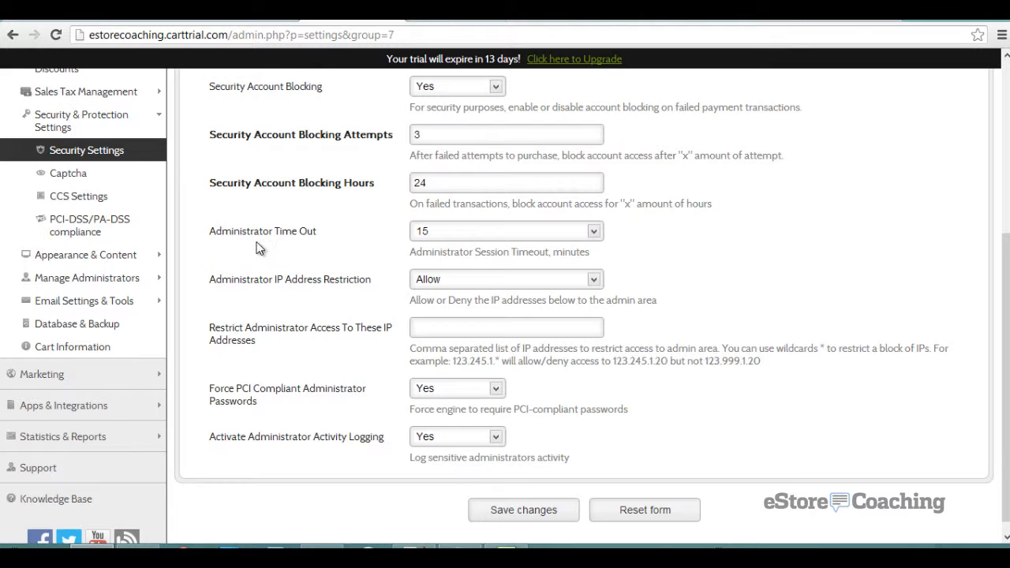
- Review the Captcha settings, then the CCS settings
click(77, 174)
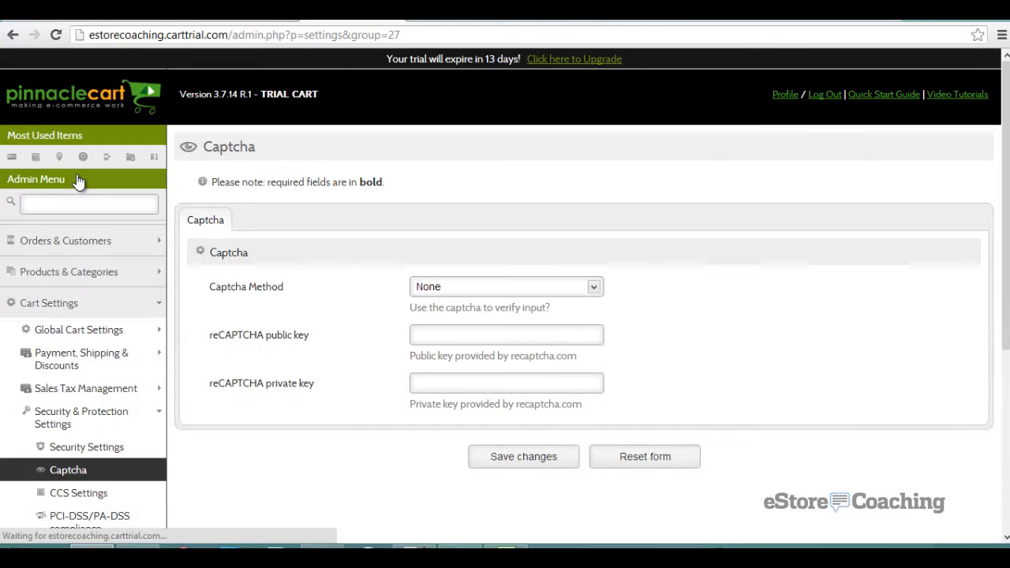
scroll(271, 315, down, 2)
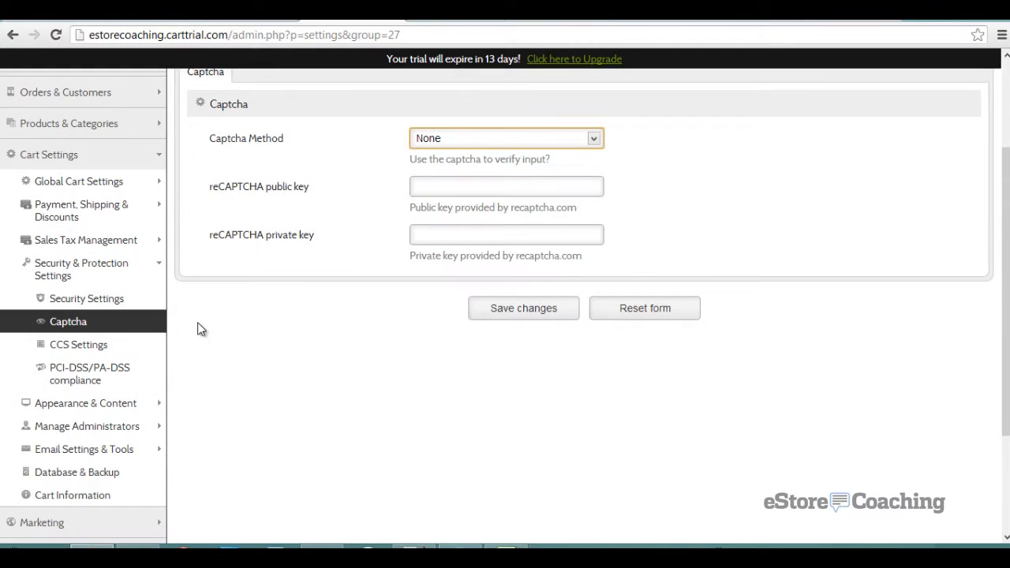
click(129, 353)
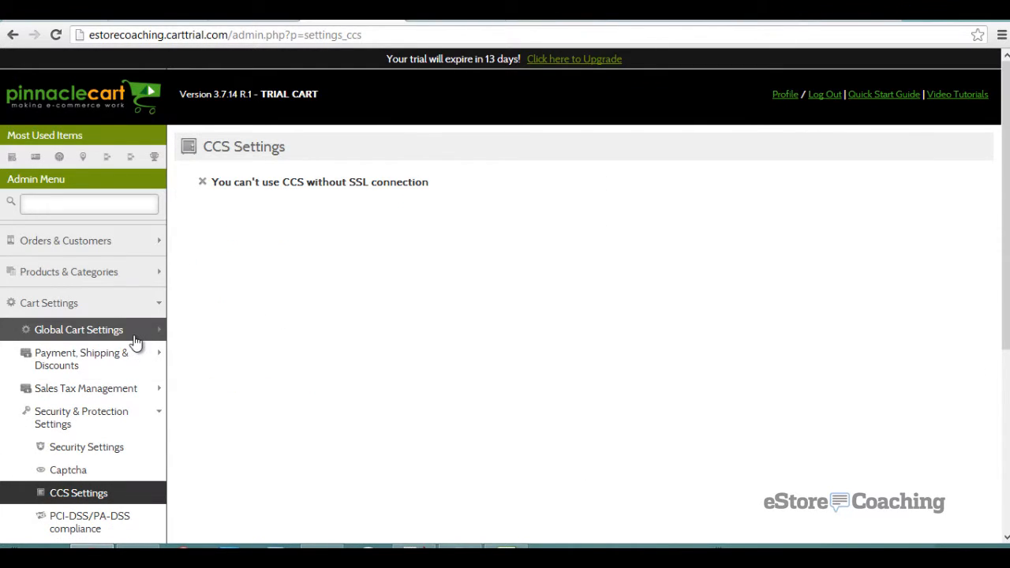
scroll(133, 342, down, 2)
- Read the PCI-DSS/PA-DSS compliance guidance on card data storage and cron job setup
click(101, 377)
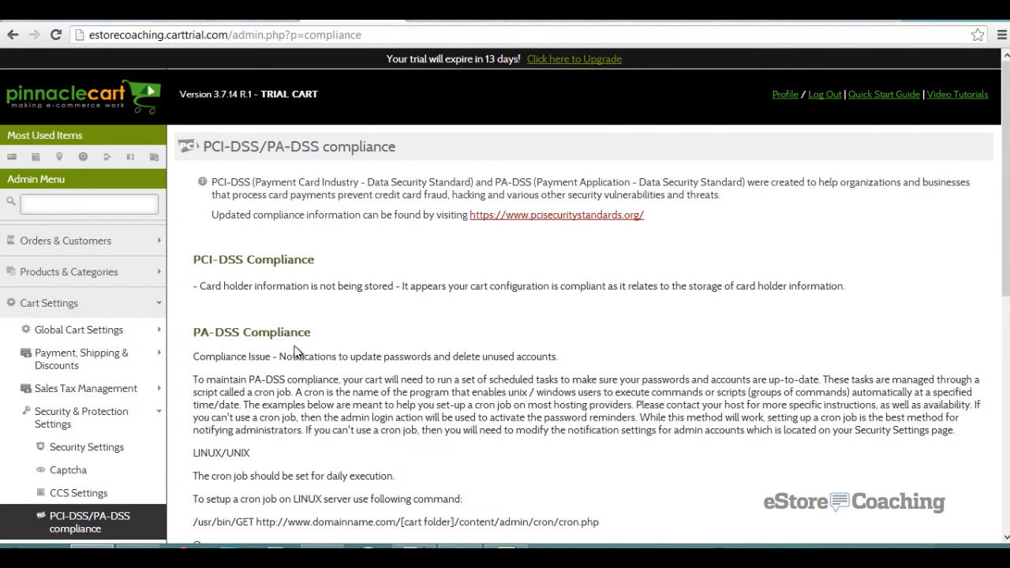
scroll(295, 350, down, 5)
scroll(295, 442, down, 1)
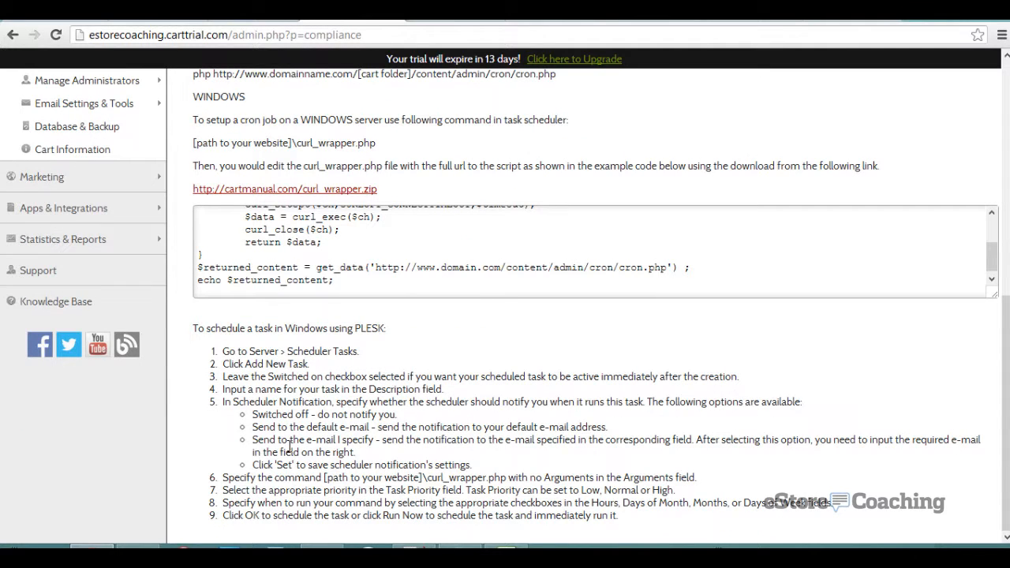
scroll(86, 207, up, 2)
click(86, 207)
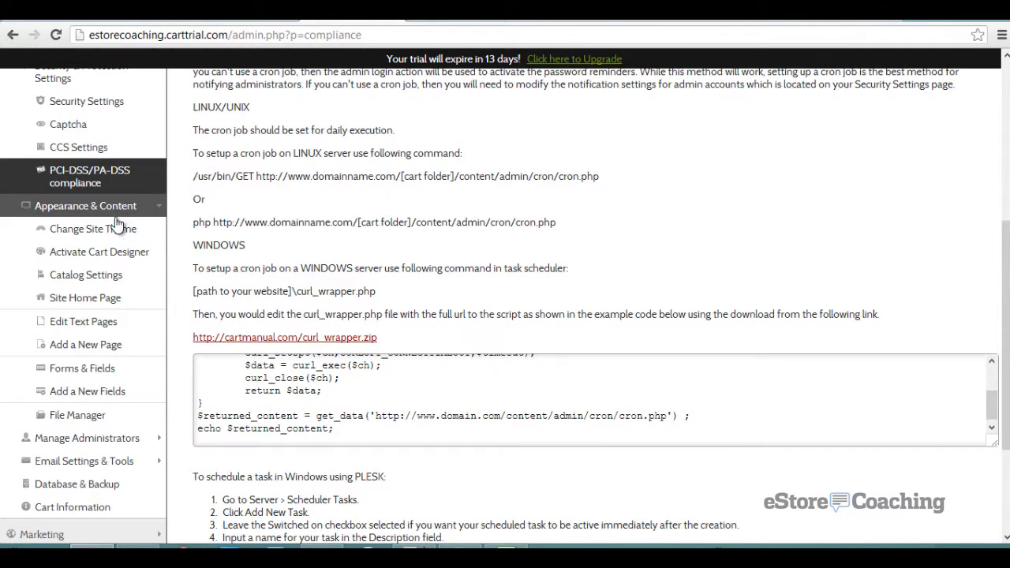
- Look over the Change Site Theme page, then start the Cart Designer from the sidebar
click(120, 231)
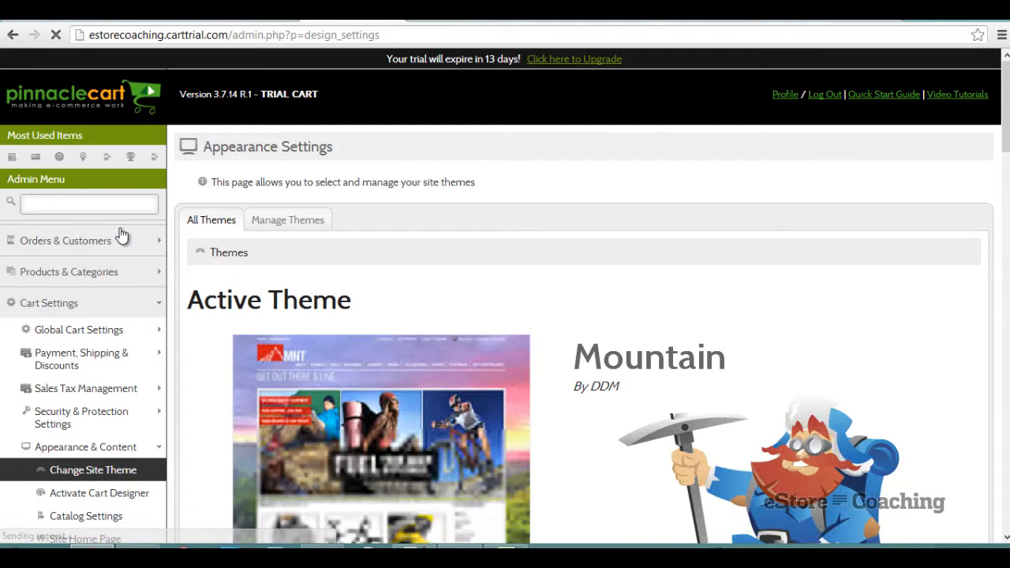
scroll(332, 249, down, 2)
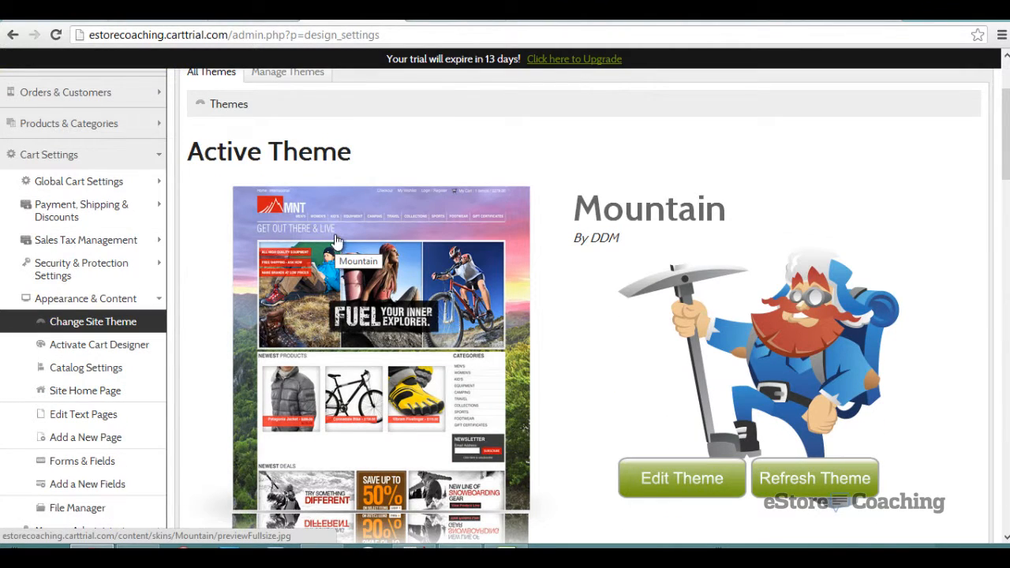
scroll(866, 251, down, 1)
scroll(869, 251, down, 3)
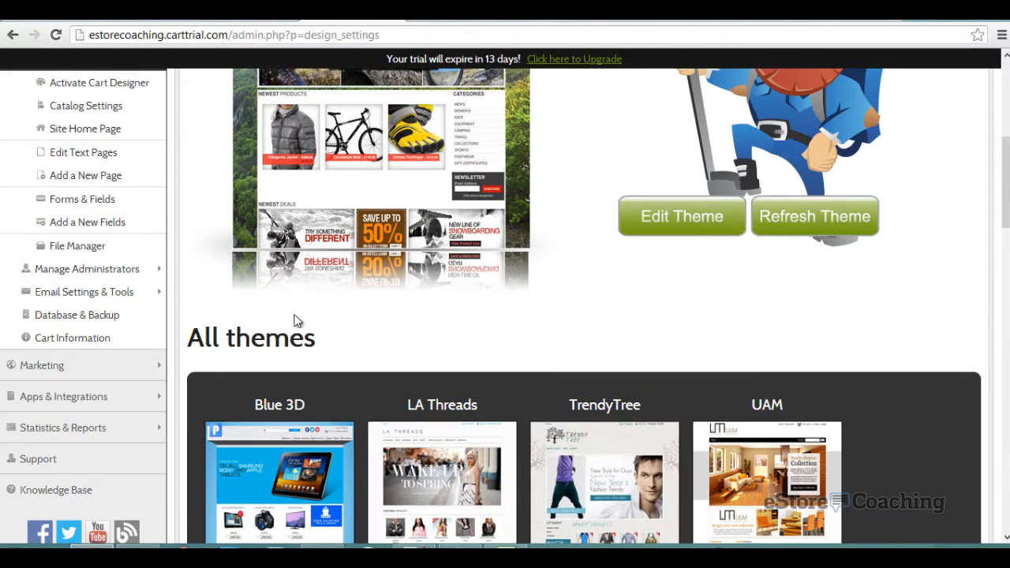
scroll(157, 195, up, 1)
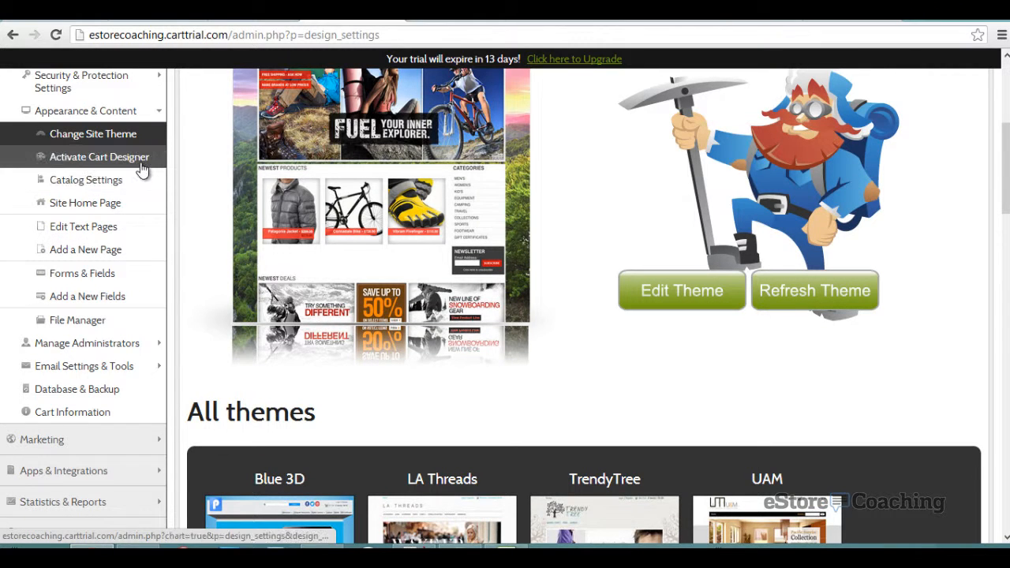
click(141, 165)
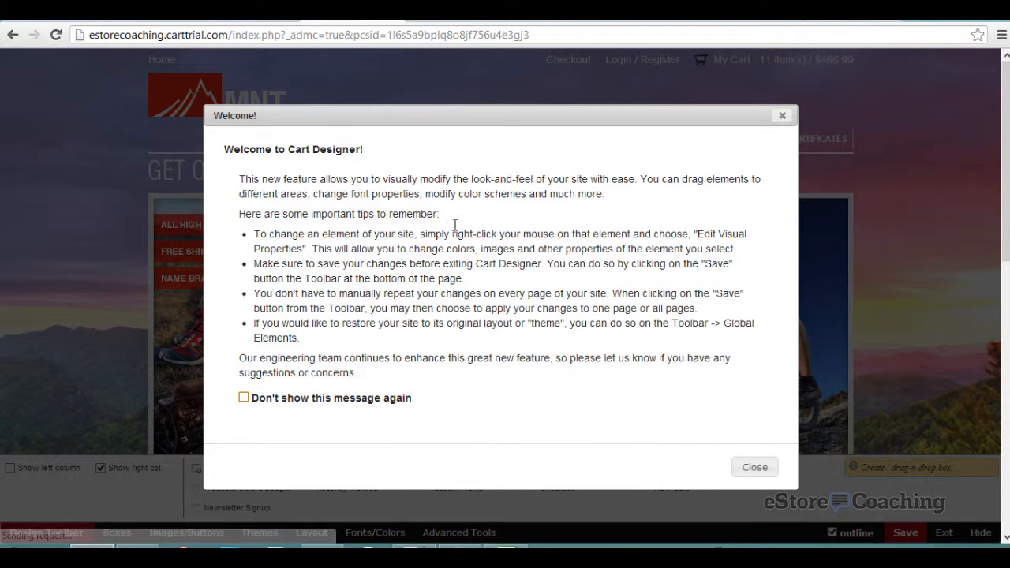
- Dismiss the Cart Designer welcome message so it no longer appears
click(243, 398)
click(746, 467)
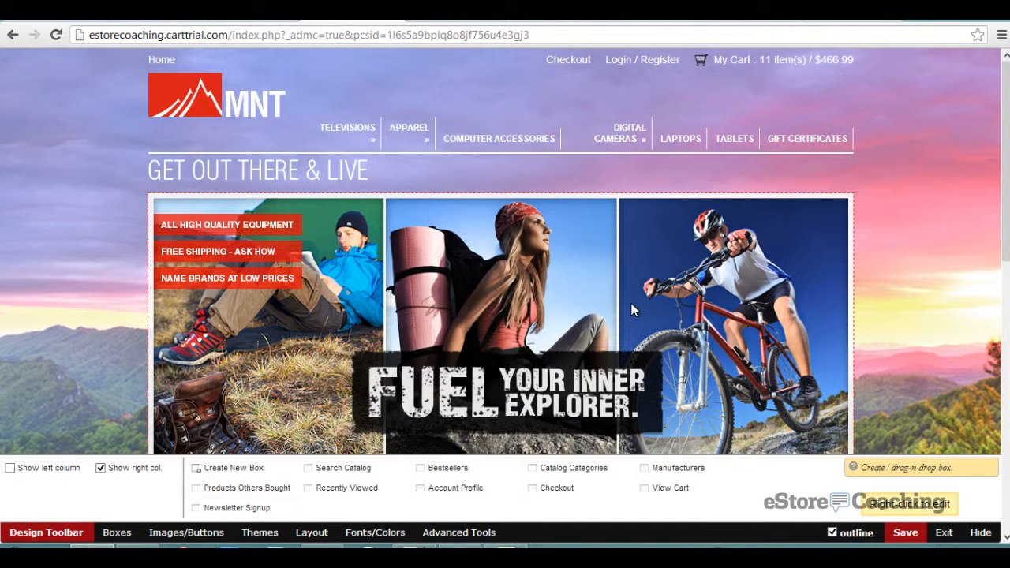
scroll(565, 276, down, 2)
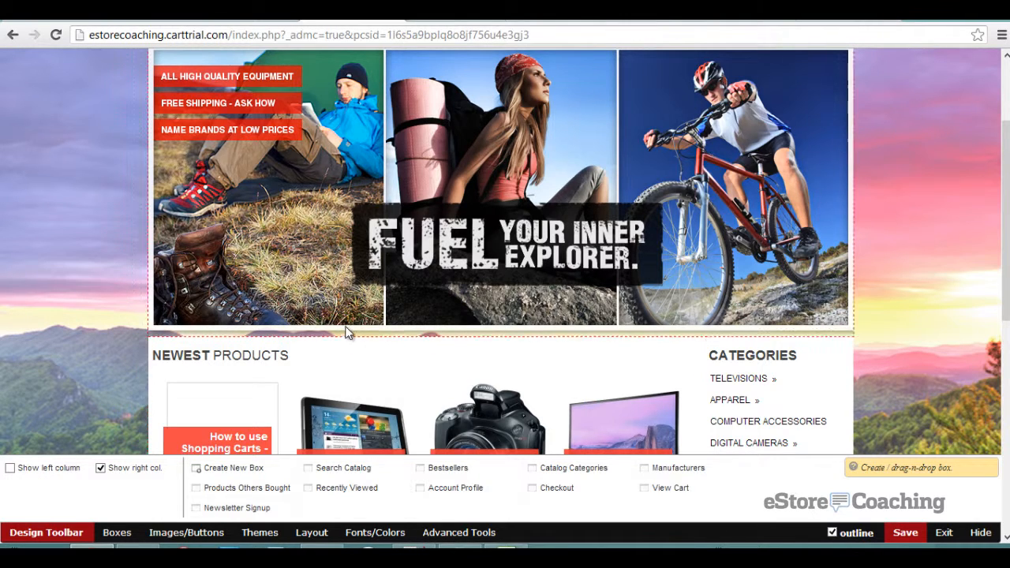
scroll(332, 339, down, 3)
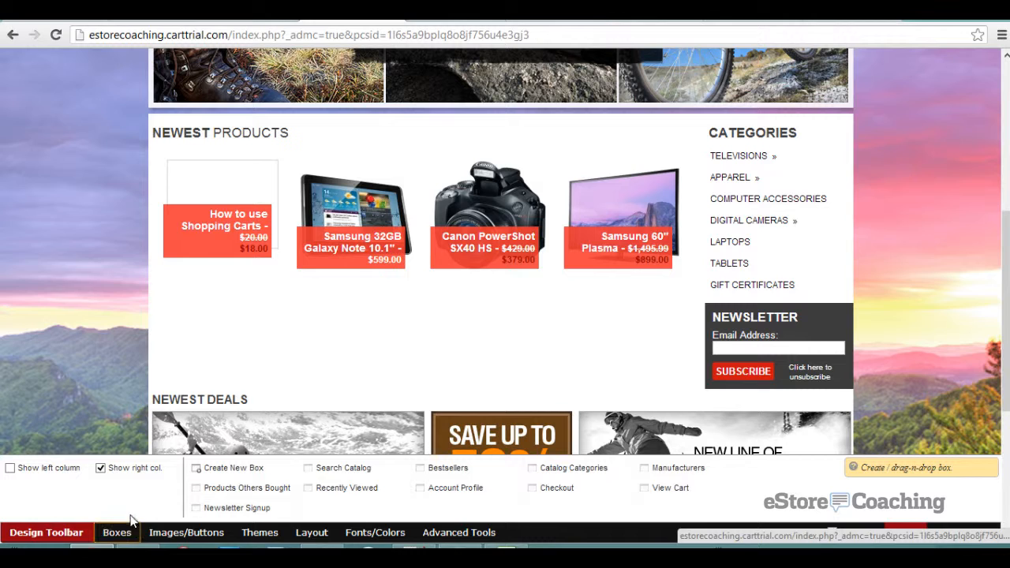
- Create a box titled Test Box with ID test-box and HTML showing Hello in a table
click(197, 477)
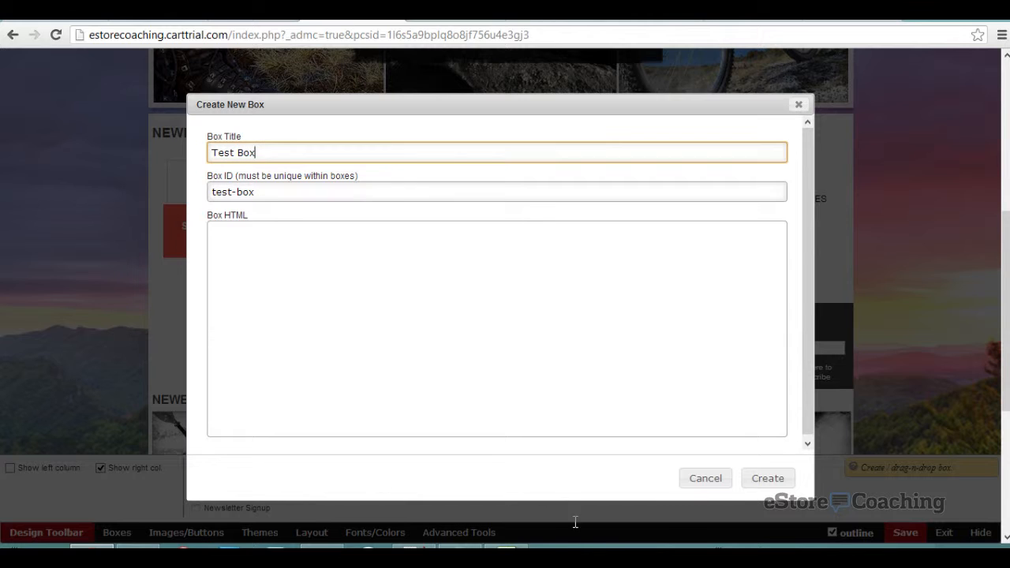
click(578, 291)
text(<table><td>Hello</td></table>)
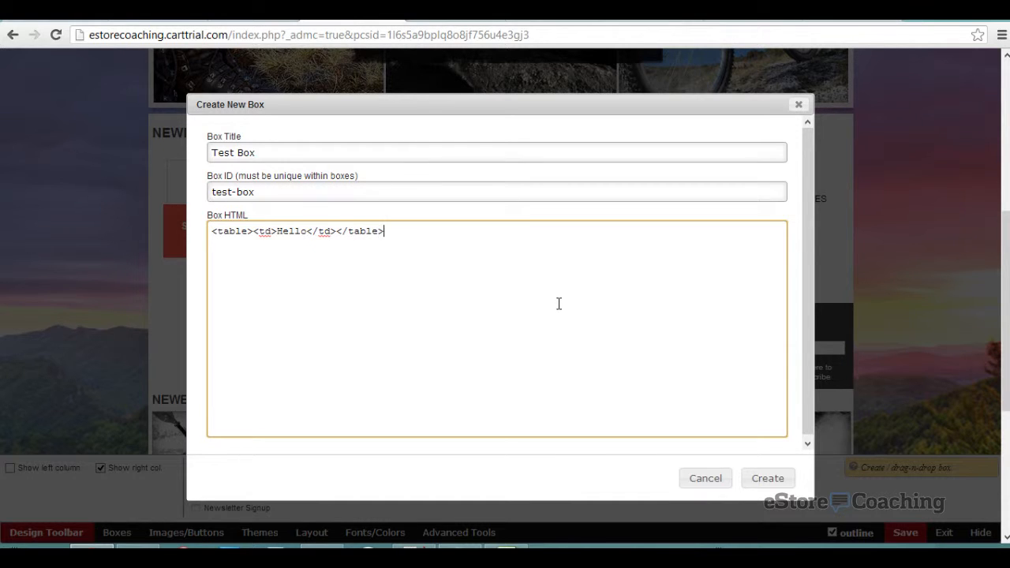
click(769, 482)
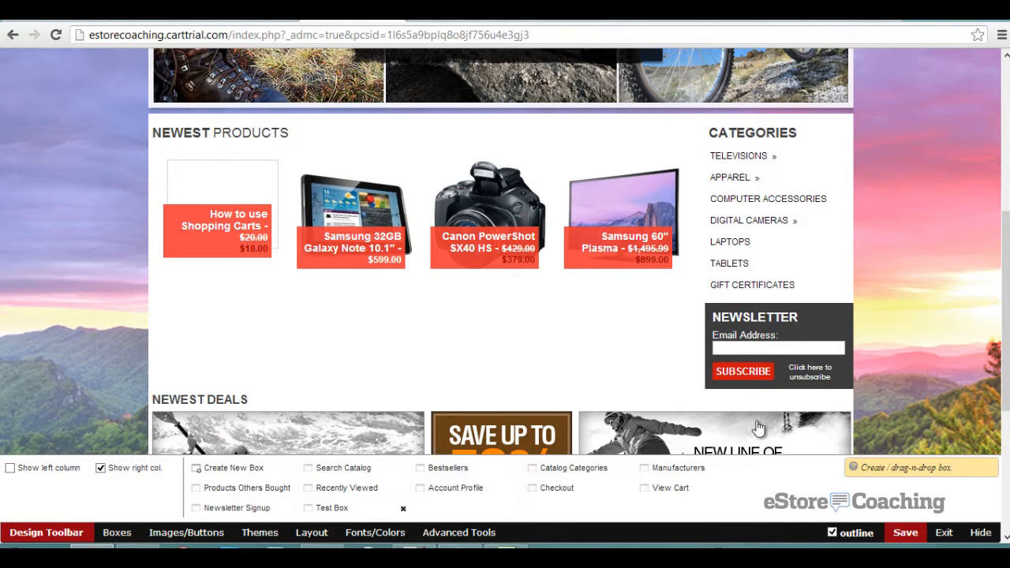
- Drag Test Box and Bestsellers from the Boxes toolbar into the right column
scroll(600, 325, down, 3)
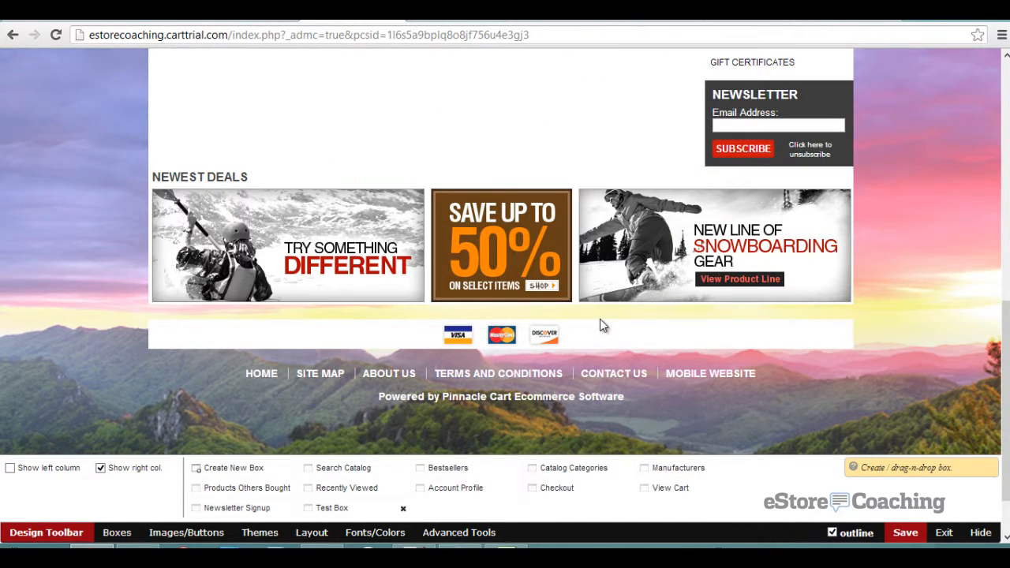
scroll(600, 325, up, 10)
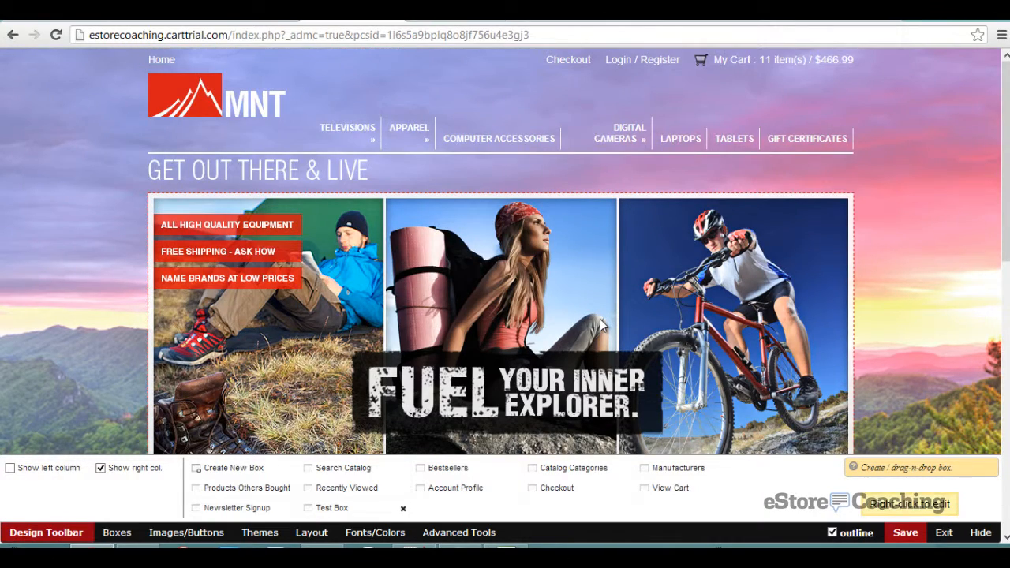
scroll(600, 323, down, 10)
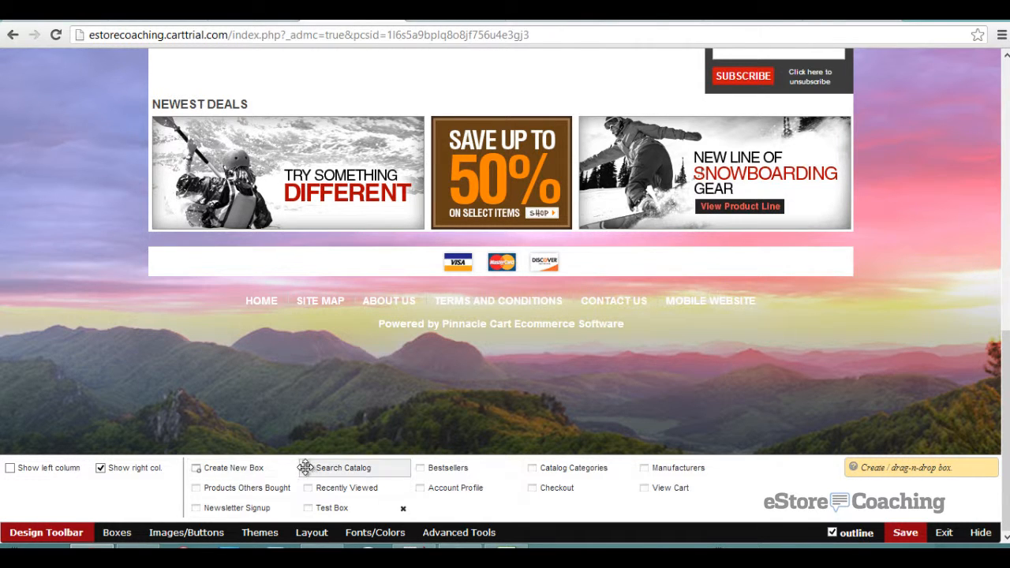
drag(332, 507, 760, 132)
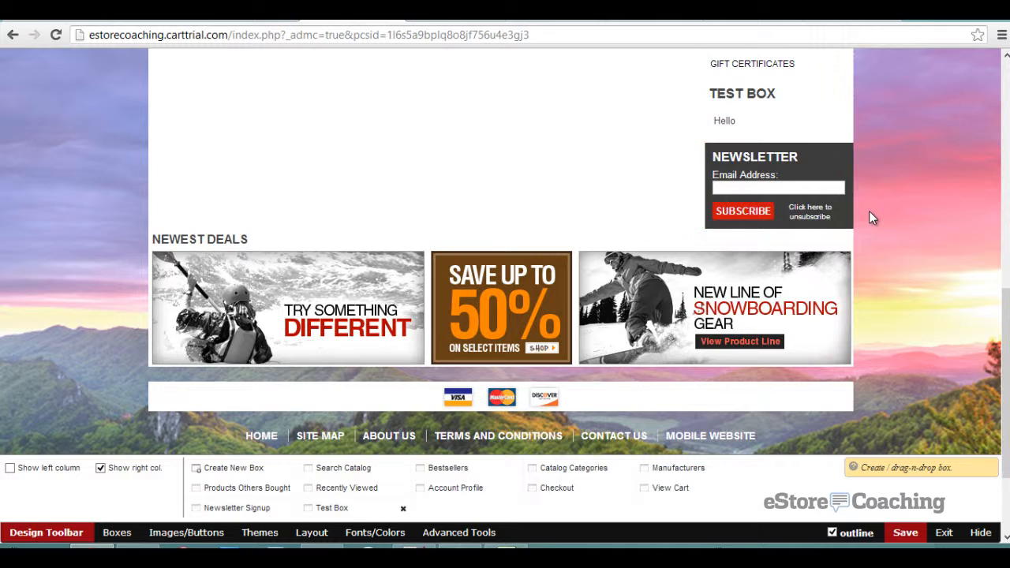
scroll(861, 217, up, 2)
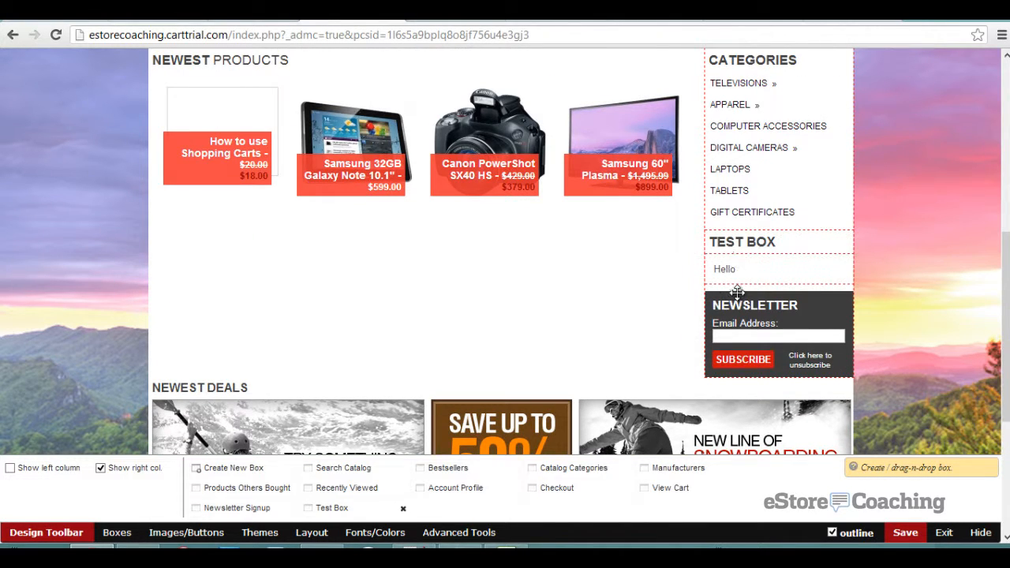
scroll(584, 351, down, 2)
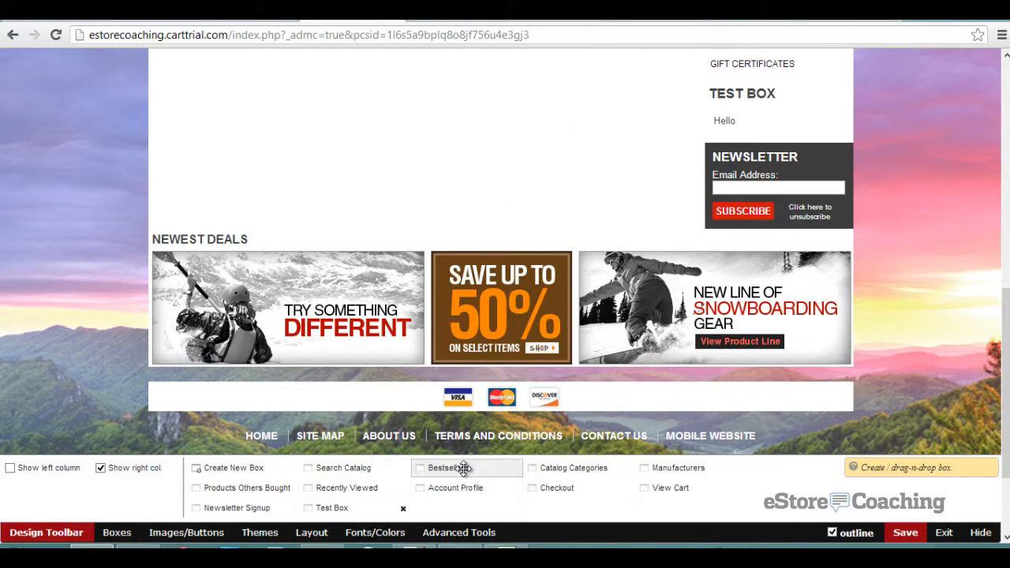
drag(464, 468, 760, 93)
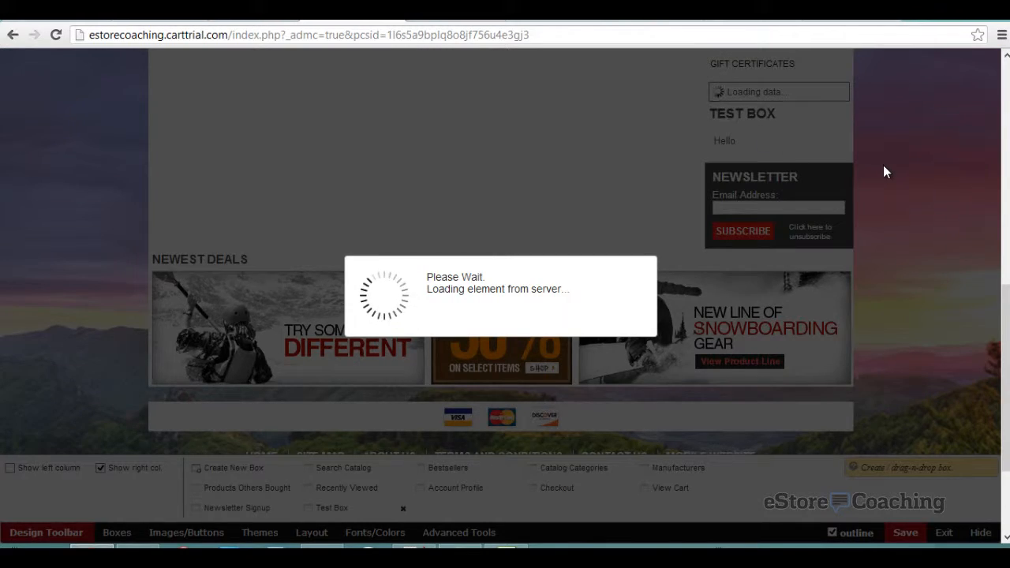
- Remove Test Box from the right column via its right-click menu
scroll(883, 165, up, 6)
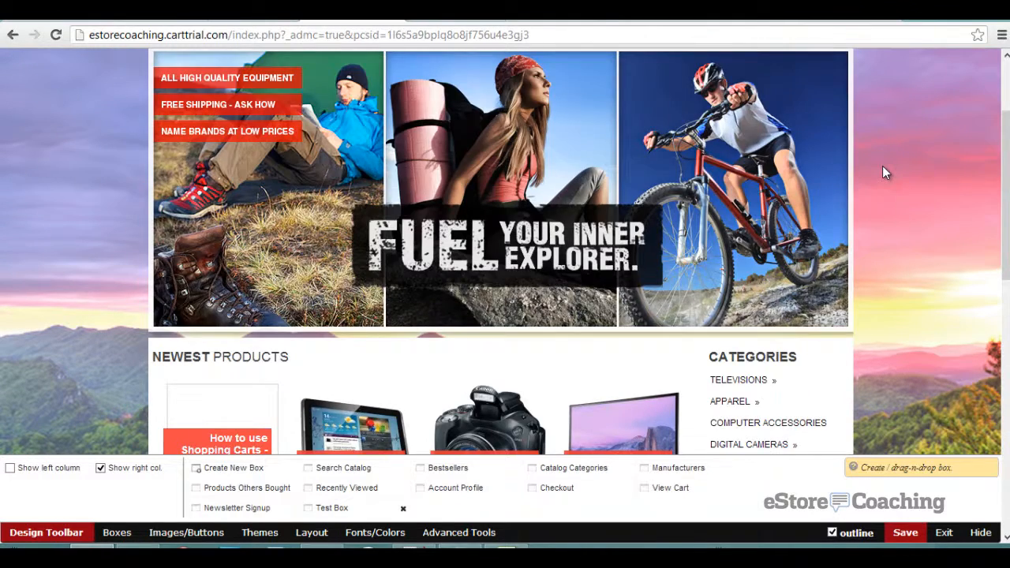
scroll(883, 168, down, 10)
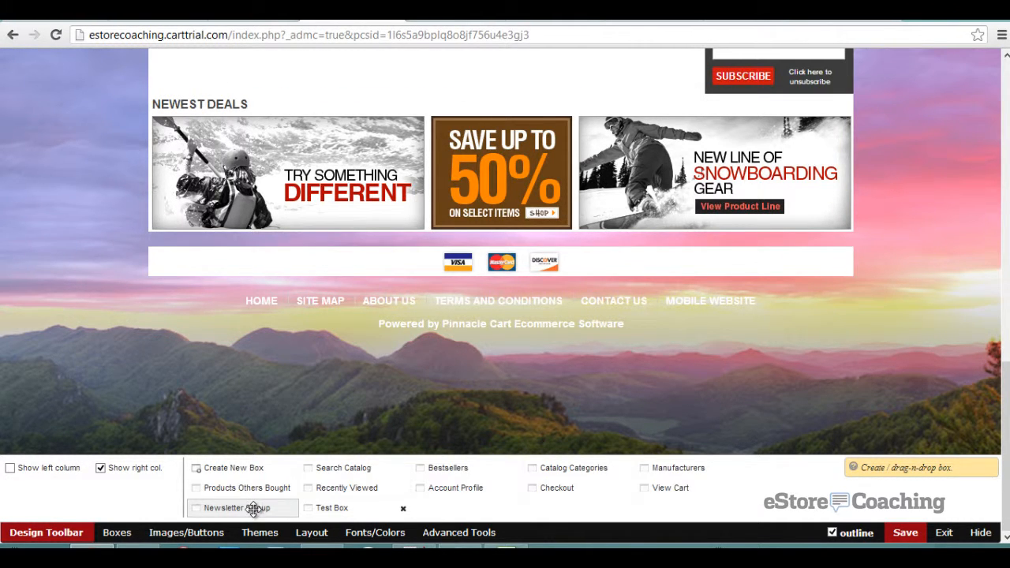
scroll(737, 88, up, 2)
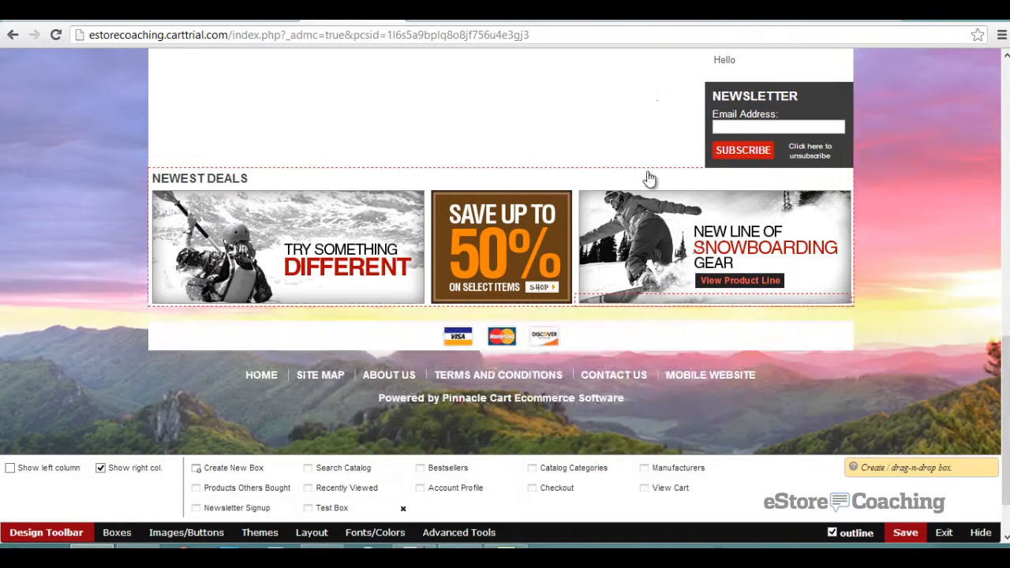
right_click(777, 107)
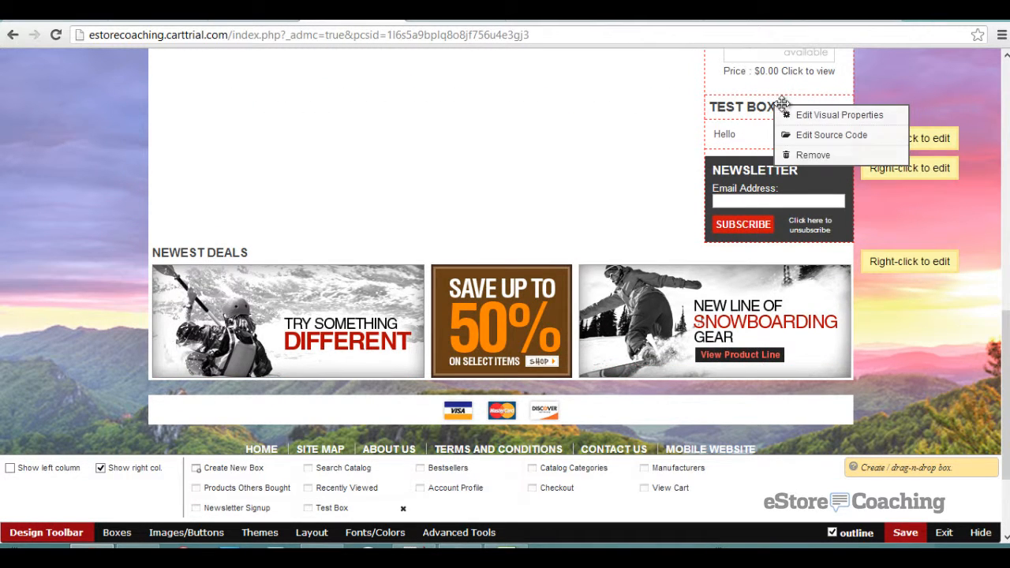
click(815, 154)
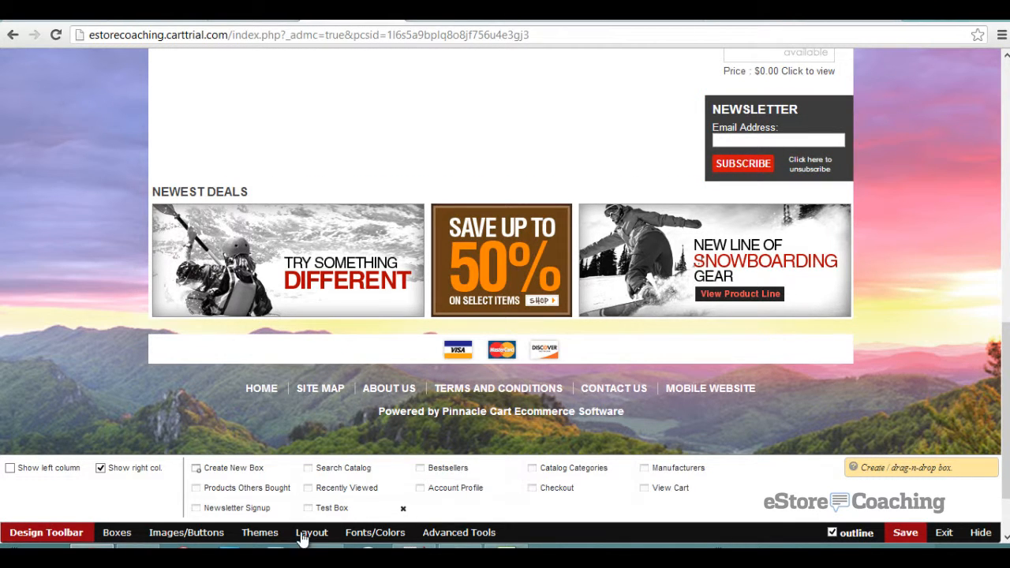
- Browse the Design Toolbar's images and buttons, themes, layout, fonts and colours, and advanced tabs
click(178, 534)
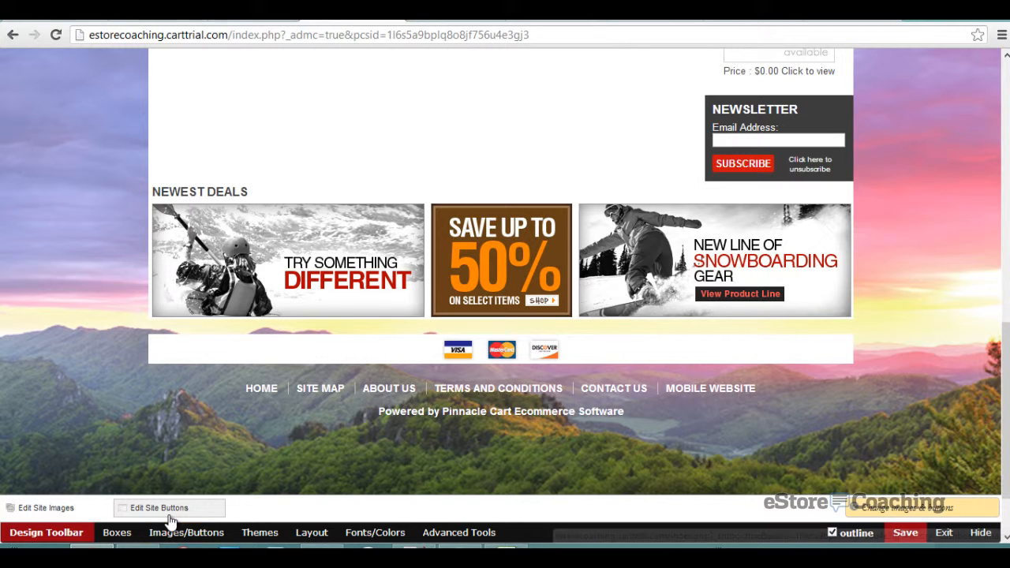
click(259, 534)
click(305, 533)
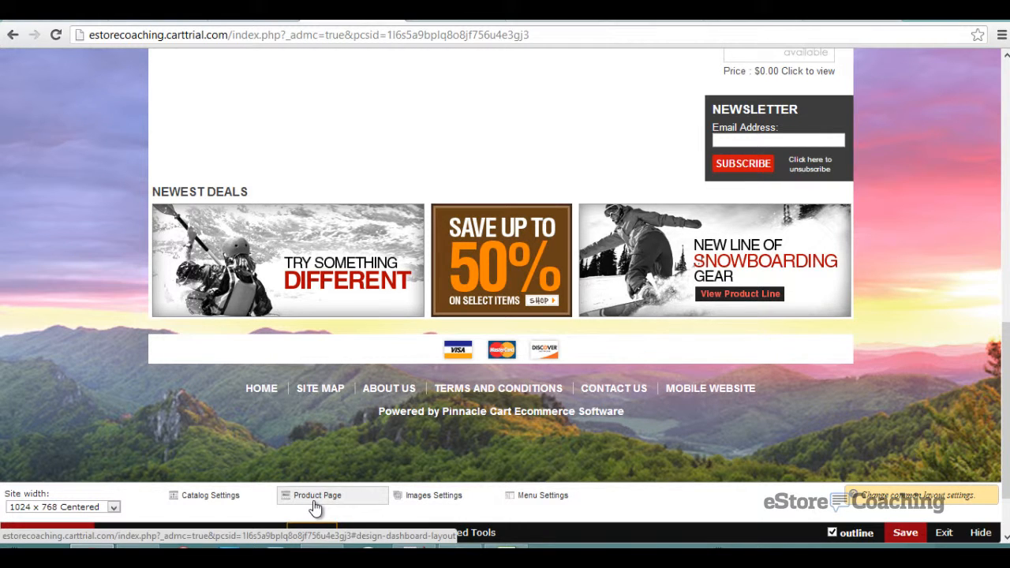
click(361, 534)
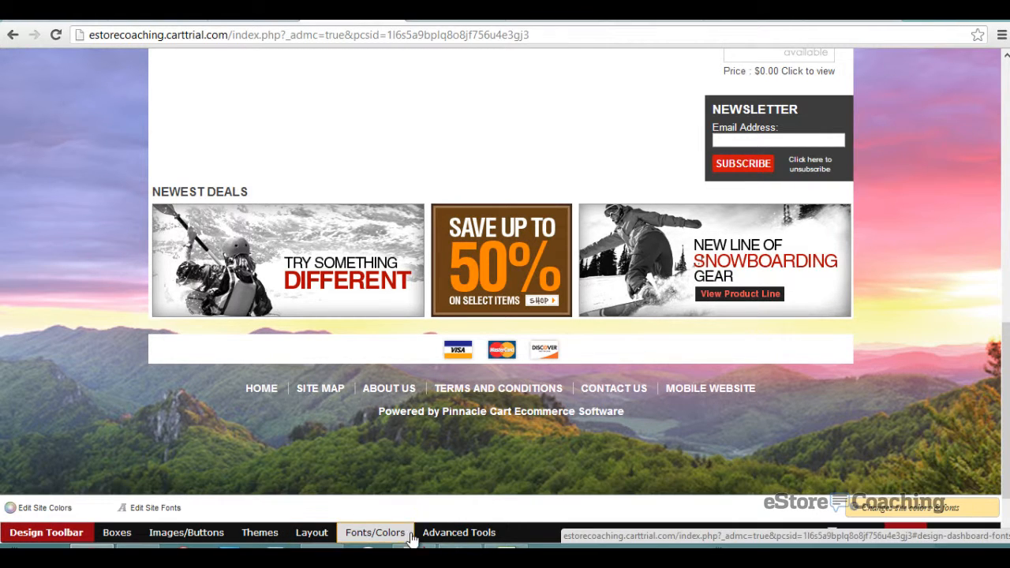
click(452, 538)
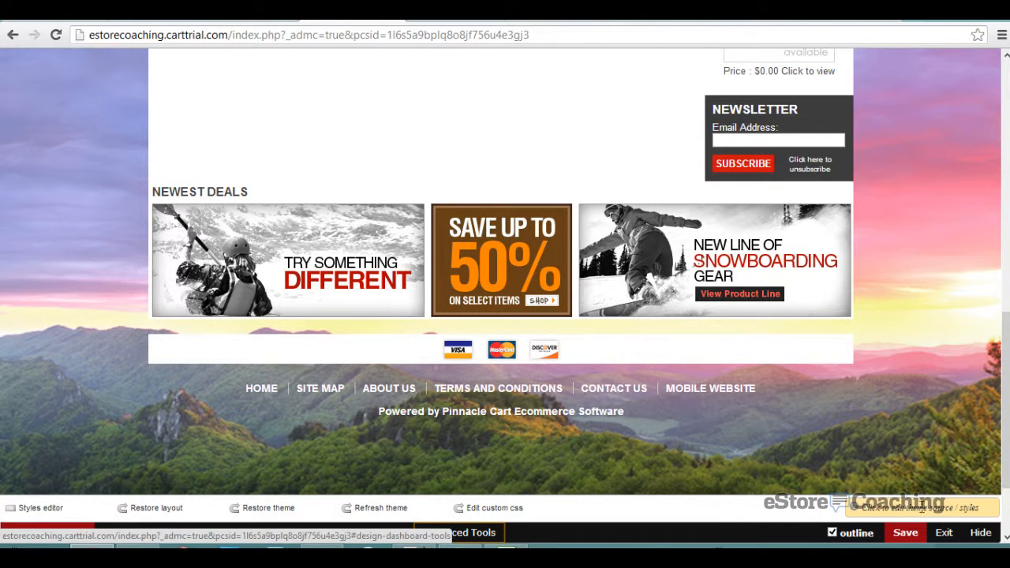
- Save the layout, exit, and open the Canon PowerShot SX40 HS product page
click(906, 533)
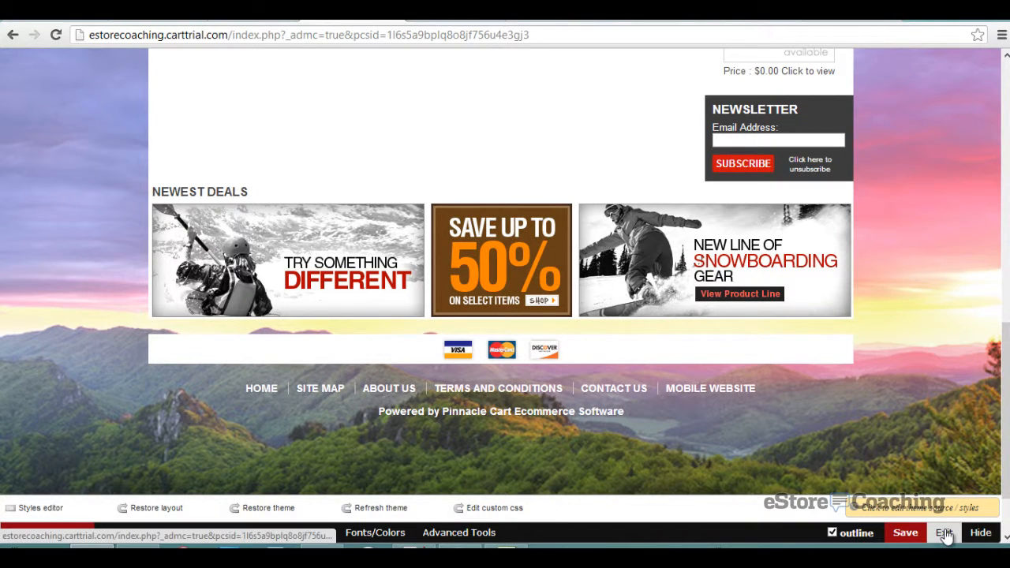
click(944, 534)
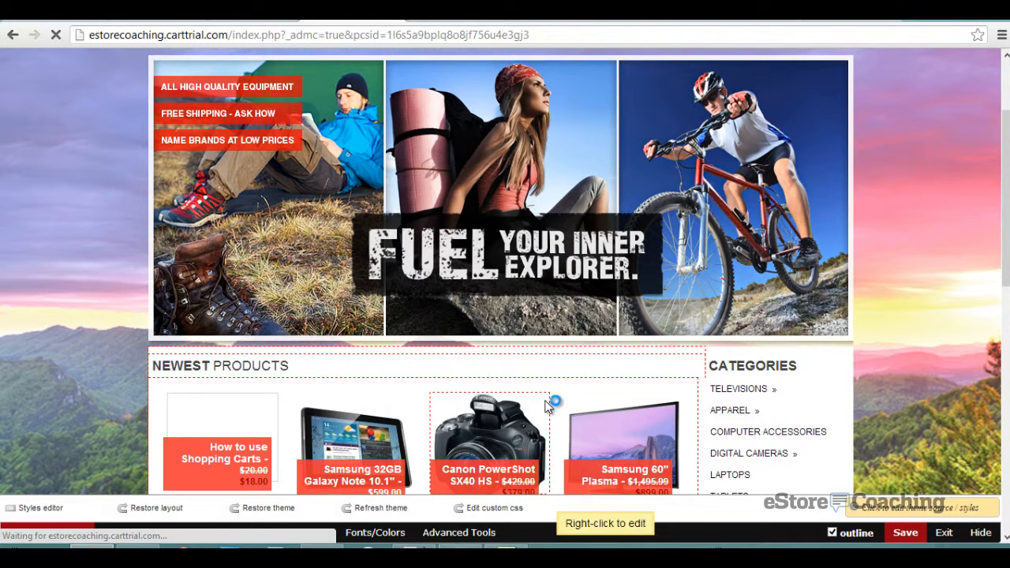
click(554, 405)
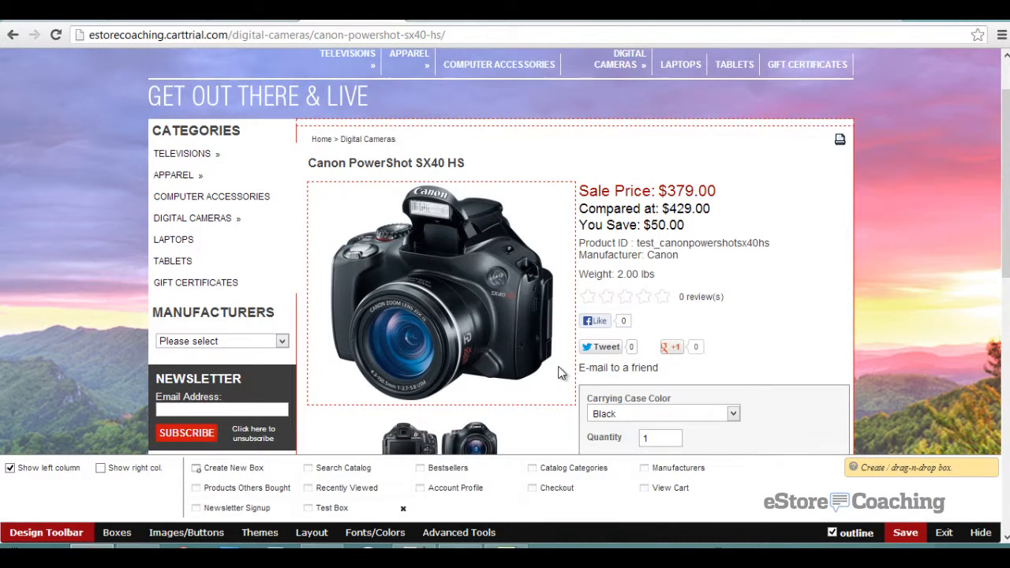
- Switch the product page layout to Style 3 in the layout settings
click(313, 534)
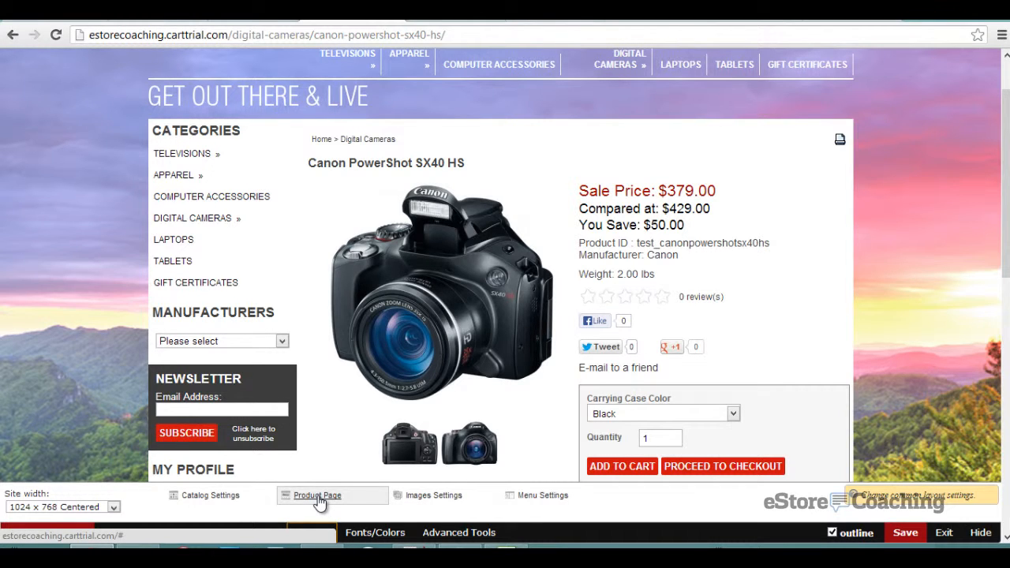
click(318, 497)
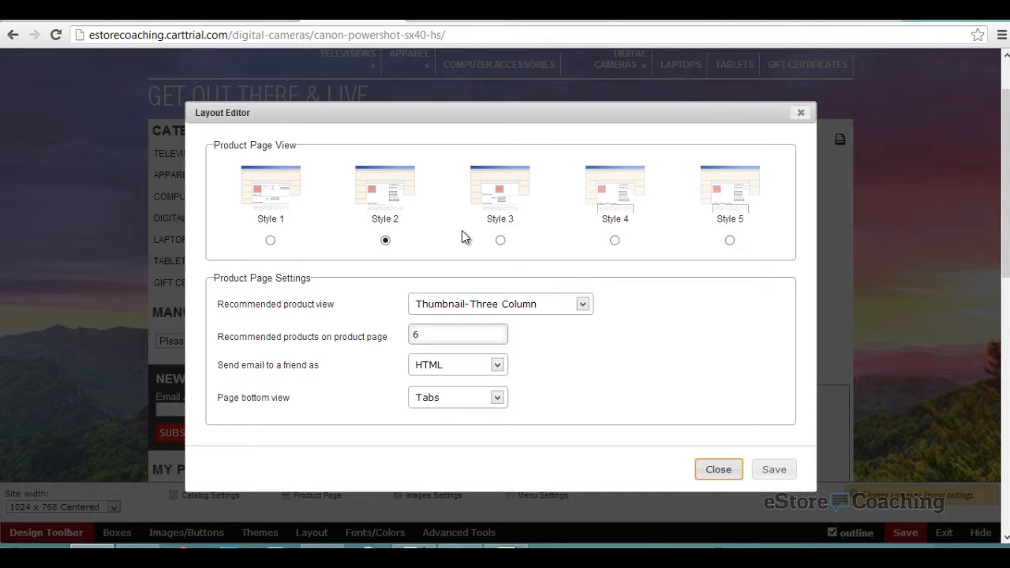
click(502, 245)
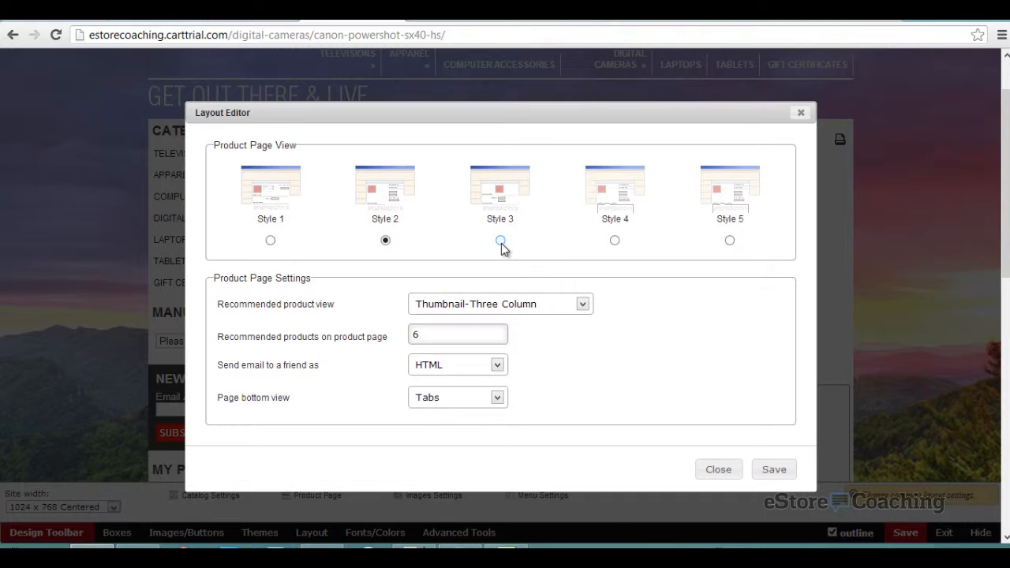
click(772, 470)
click(718, 470)
- Save the layout for the current page only and exit the Cart Designer
mouse_move(671, 346)
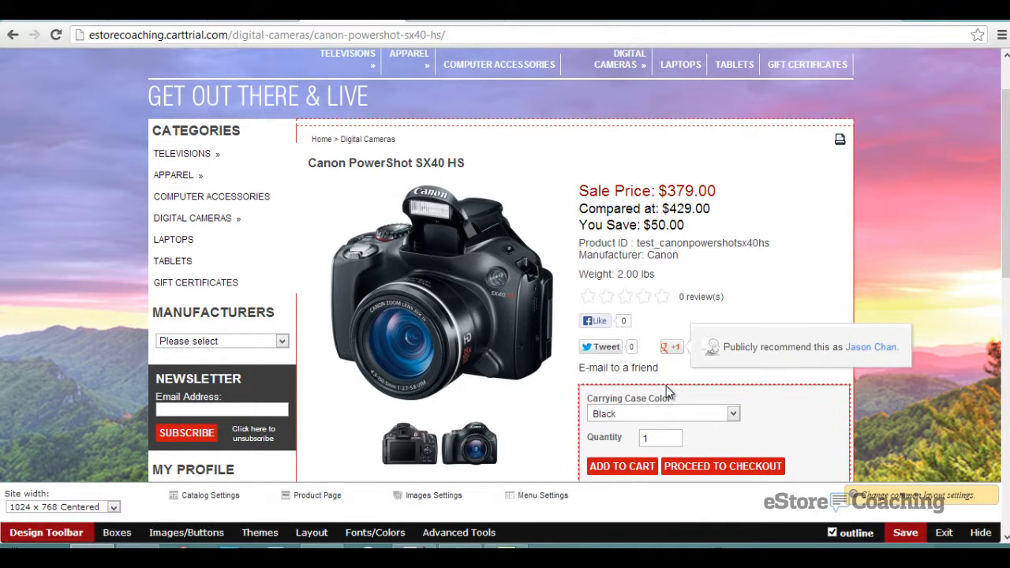
scroll(667, 308, down, 2)
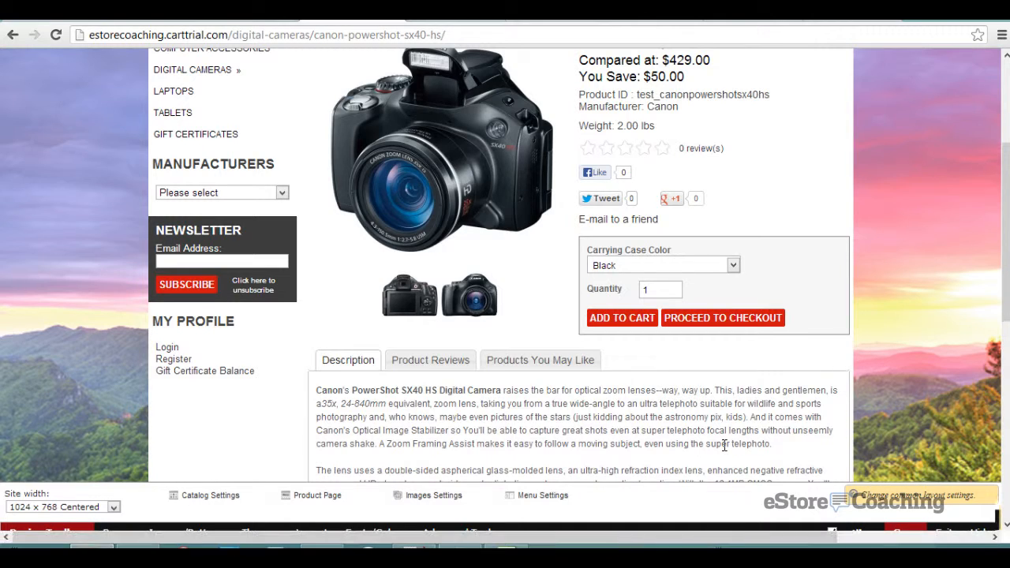
scroll(726, 452, down, 1)
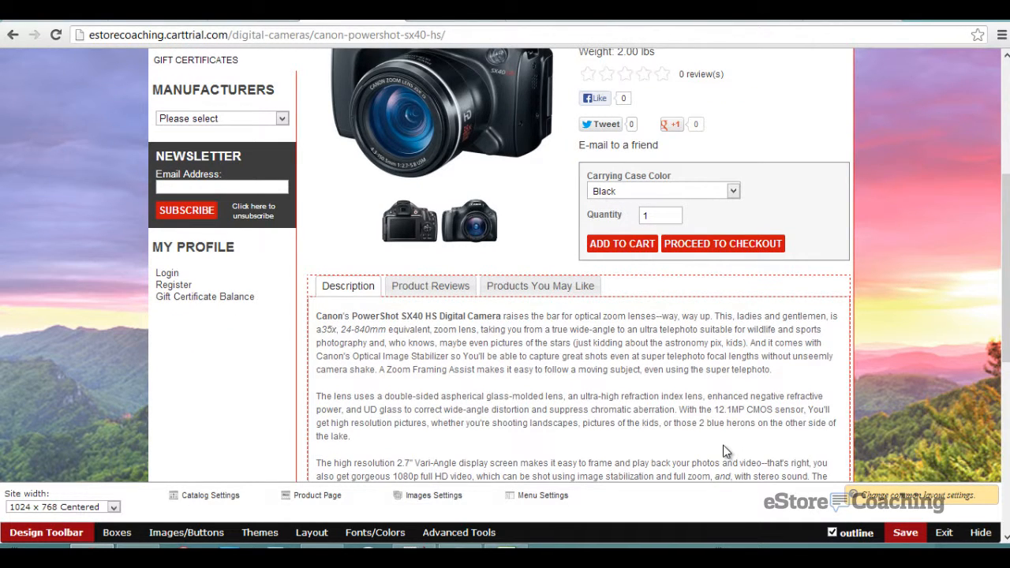
click(905, 532)
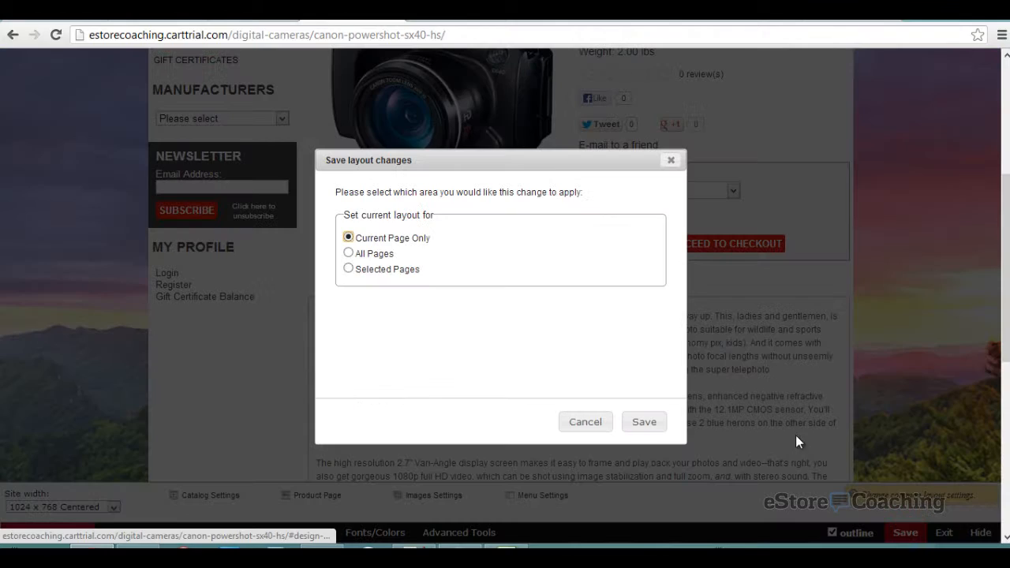
click(637, 425)
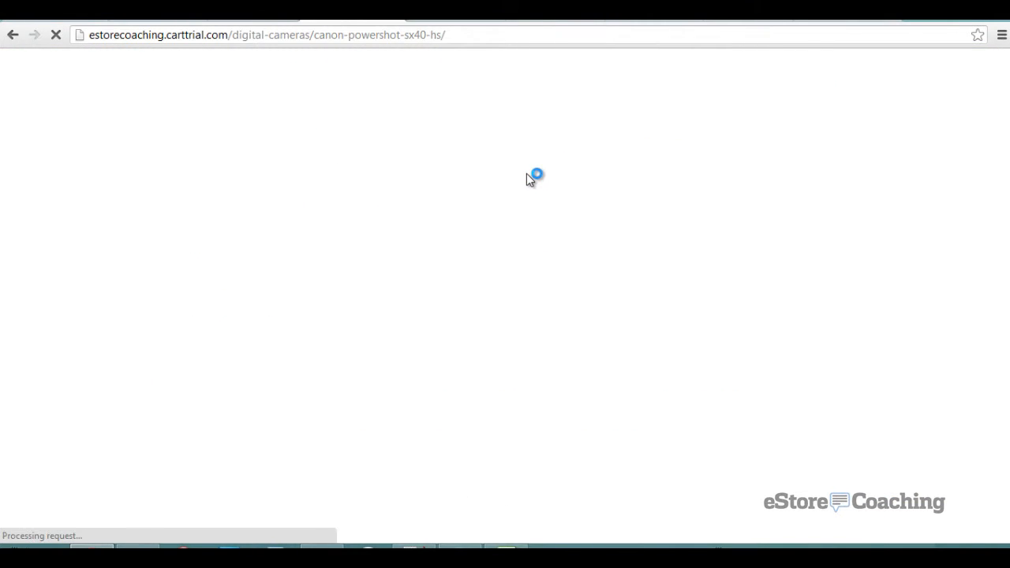
scroll(526, 175, down, 4)
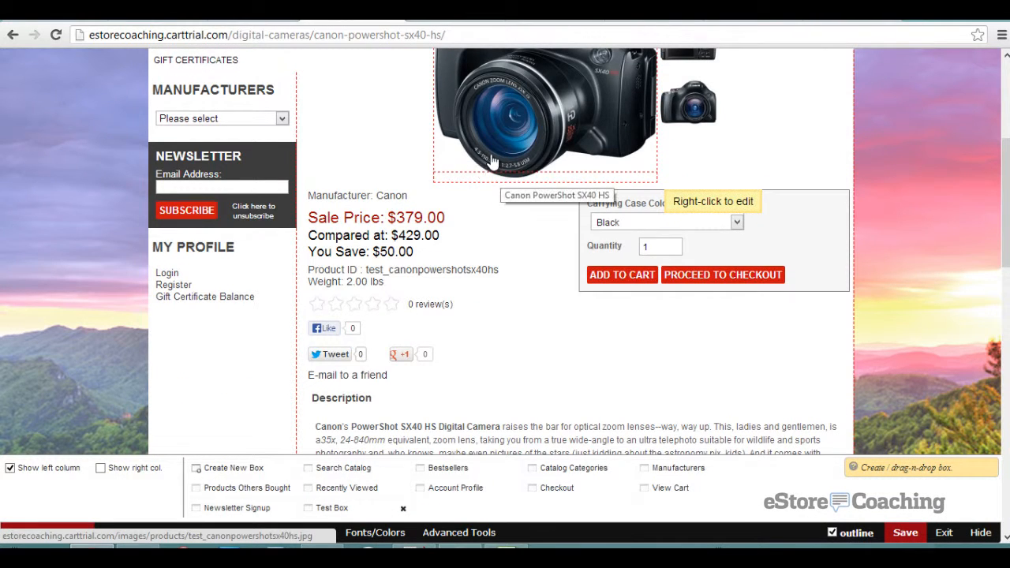
scroll(511, 240, down, 8)
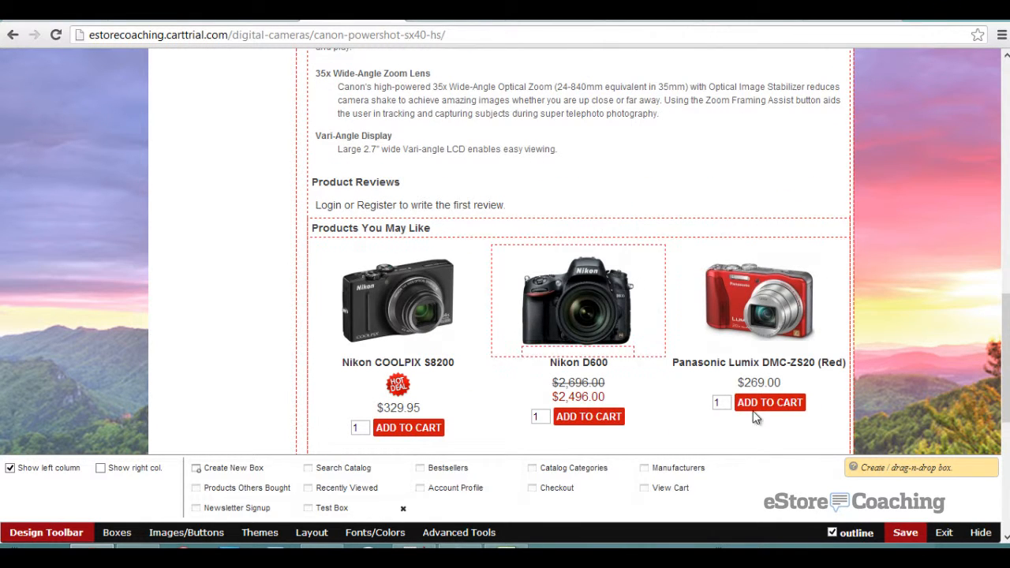
click(944, 532)
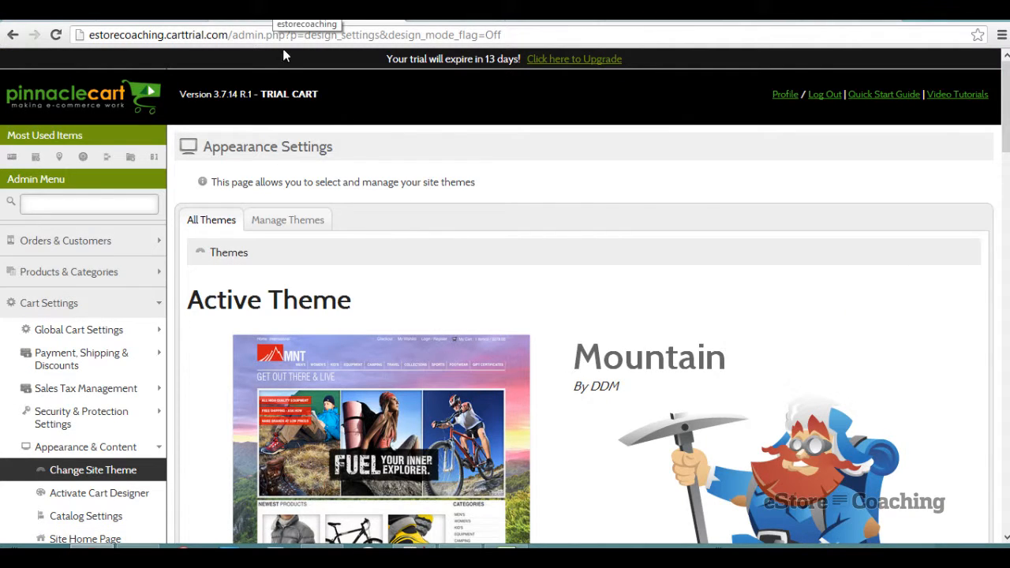
- Scroll through the Catalog Settings page
scroll(260, 126, down, 3)
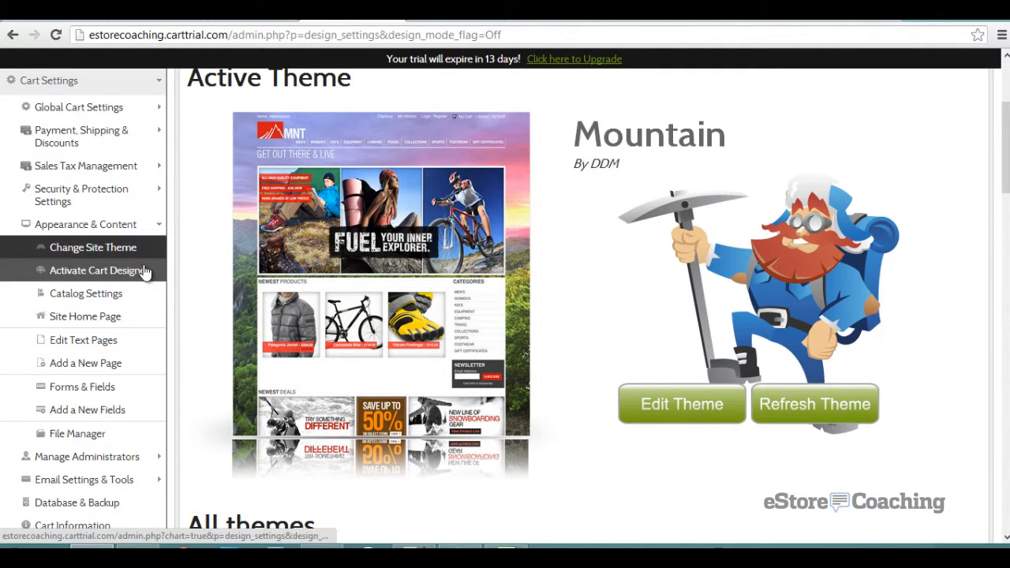
click(119, 295)
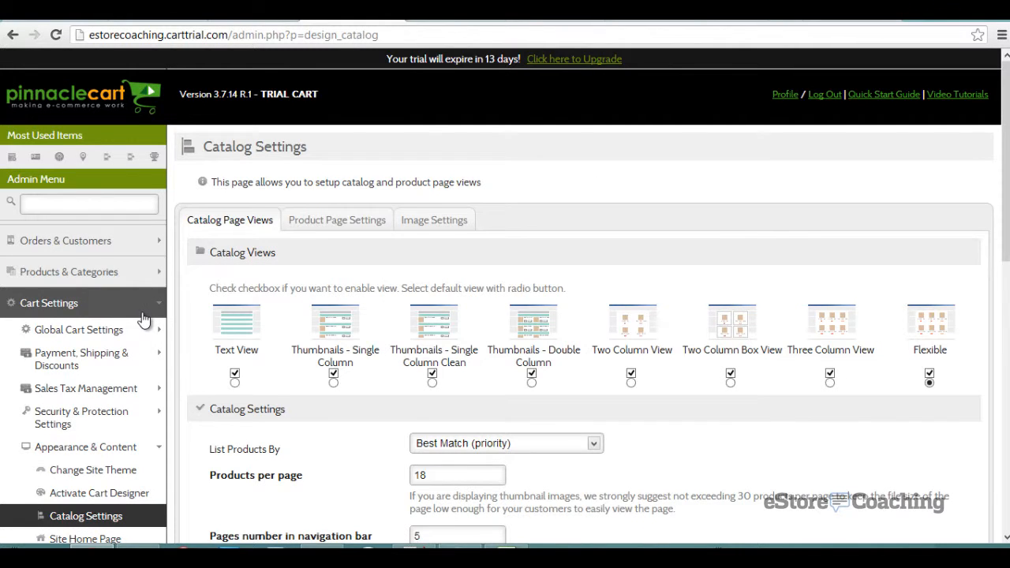
scroll(142, 318, down, 3)
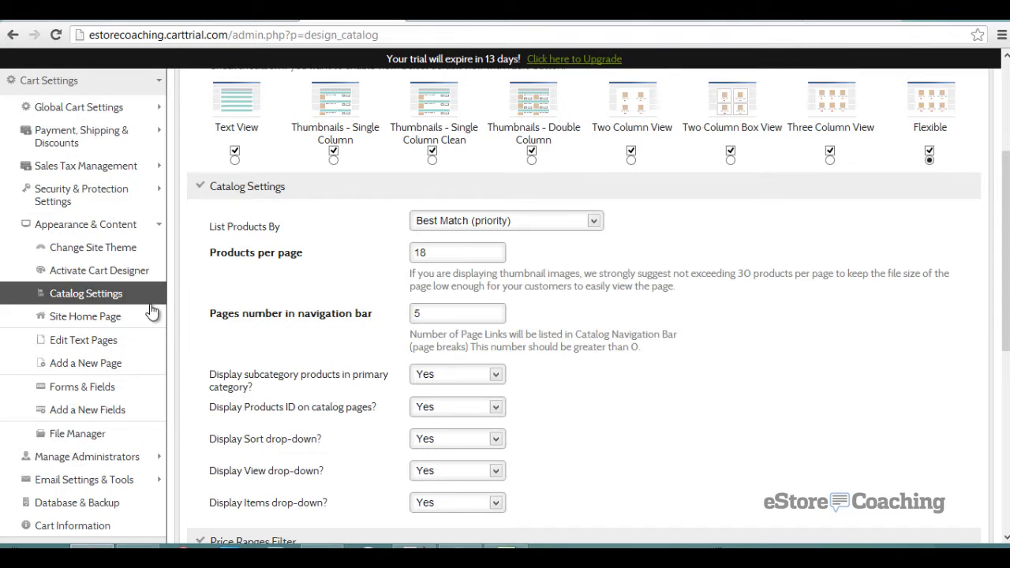
scroll(151, 312, down, 1)
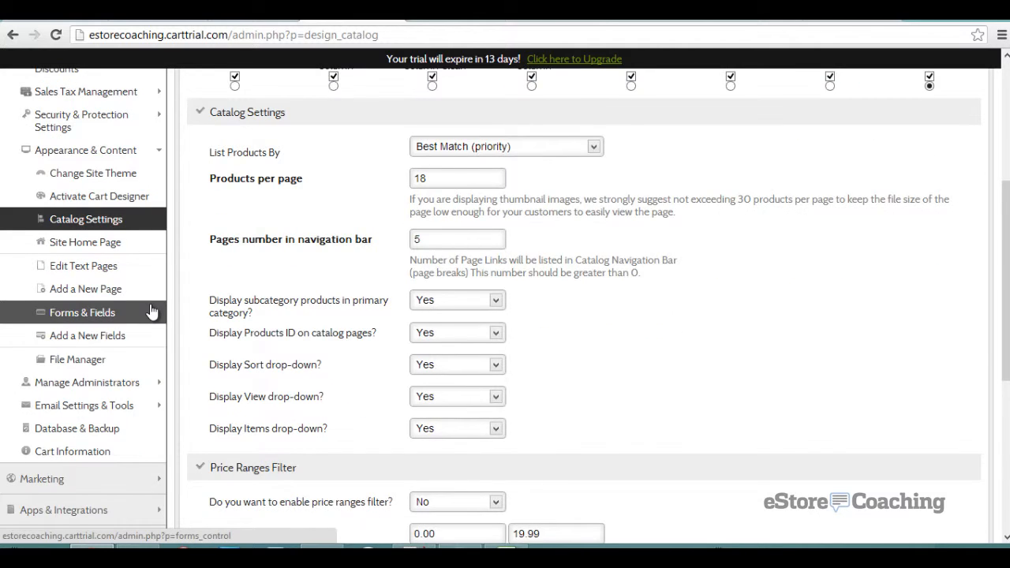
scroll(151, 312, down, 3)
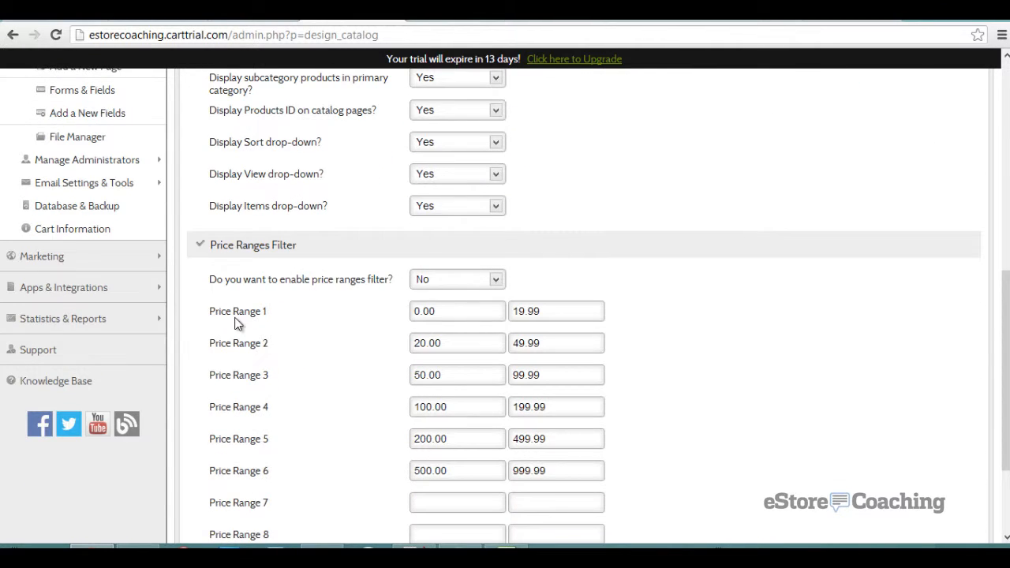
scroll(236, 322, down, 2)
scroll(234, 318, up, 3)
scroll(236, 318, up, 1)
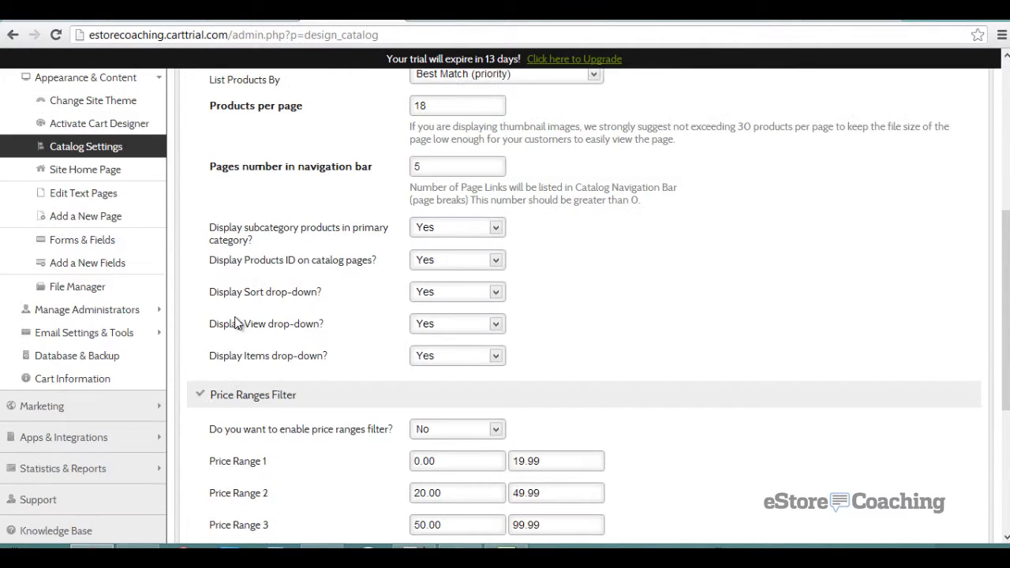
- Check the Site Home Page settings, then open the Edit Text Pages list
click(95, 169)
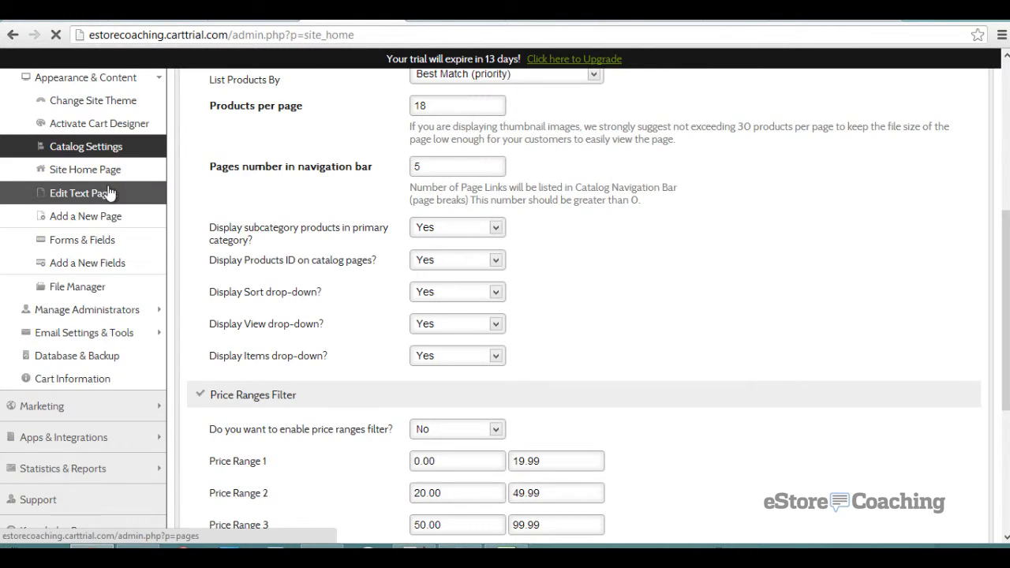
scroll(224, 299, down, 2)
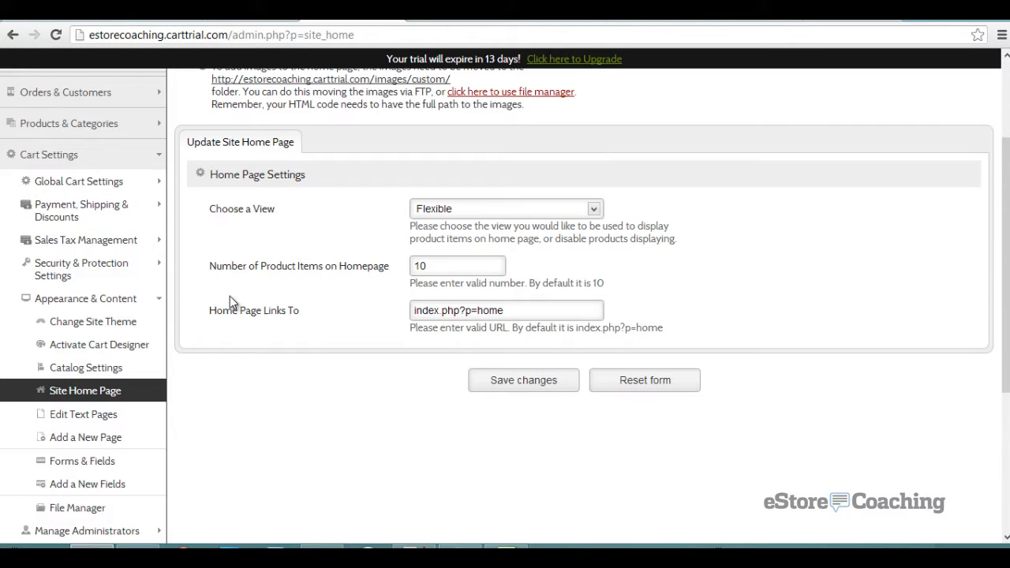
click(108, 424)
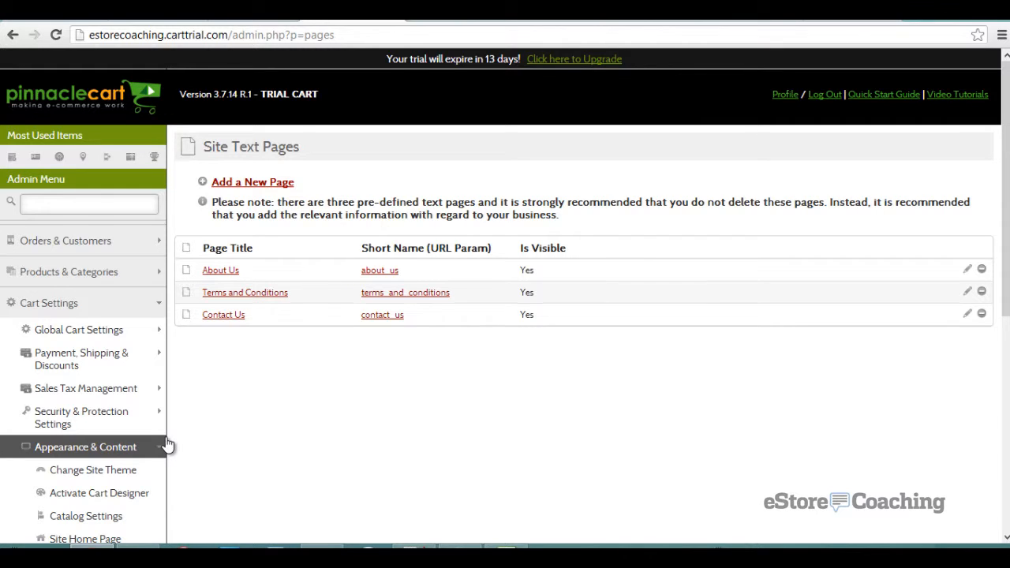
- Open the Add a New Page form and scroll through its blank fields
scroll(253, 426, down, 2)
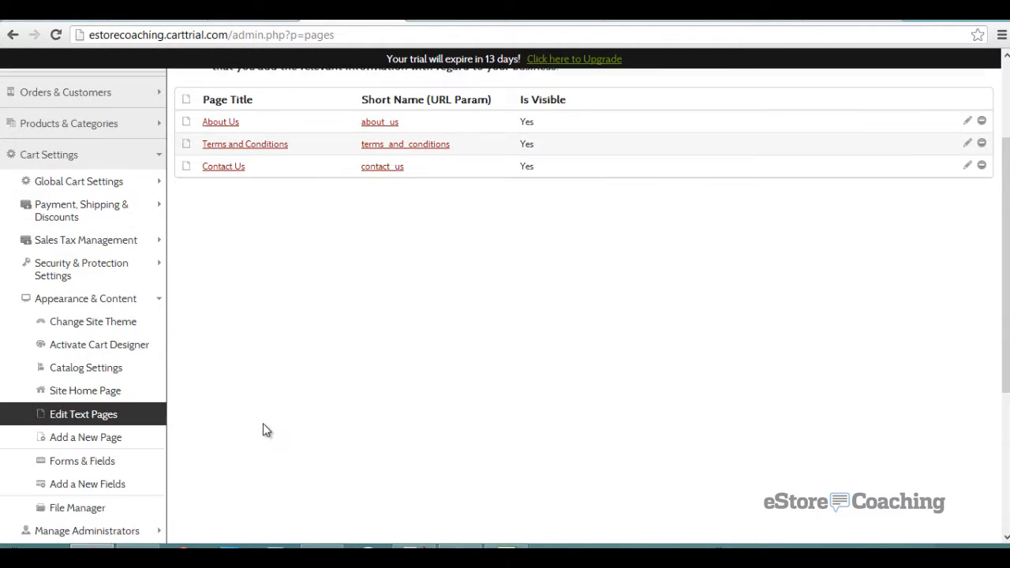
scroll(264, 419, up, 1)
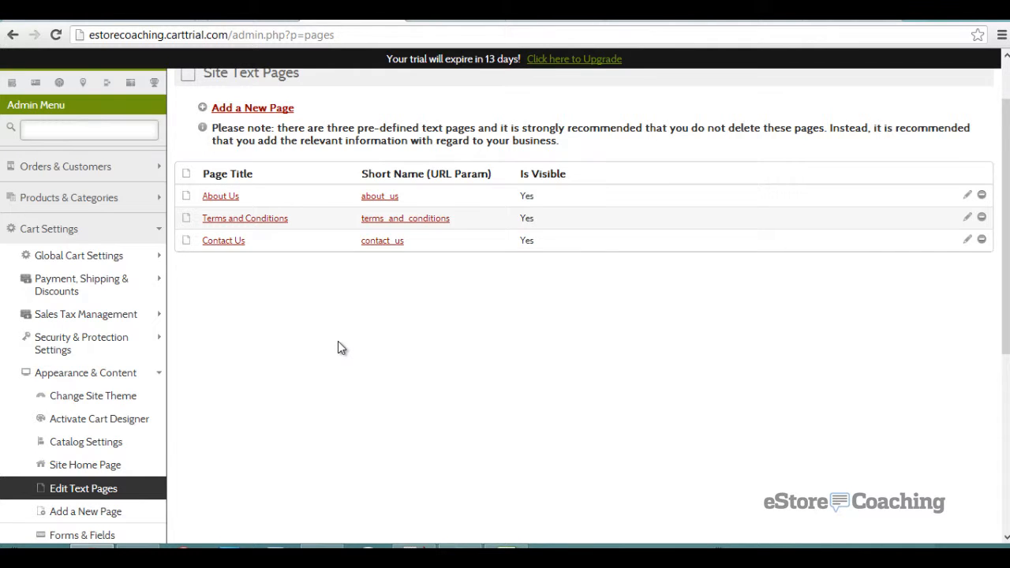
scroll(338, 348, down, 1)
click(123, 439)
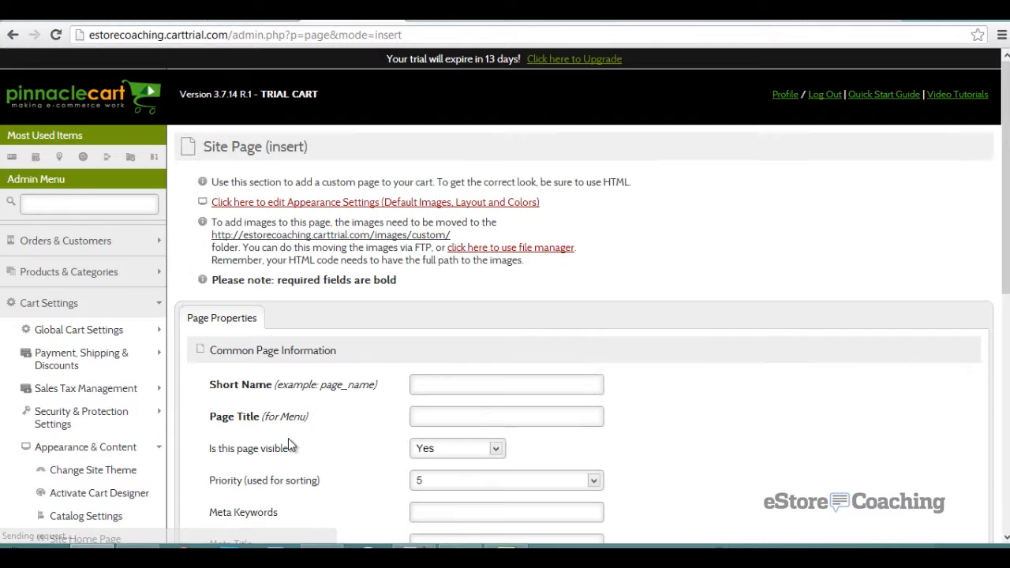
scroll(288, 444, down, 2)
scroll(288, 438, down, 1)
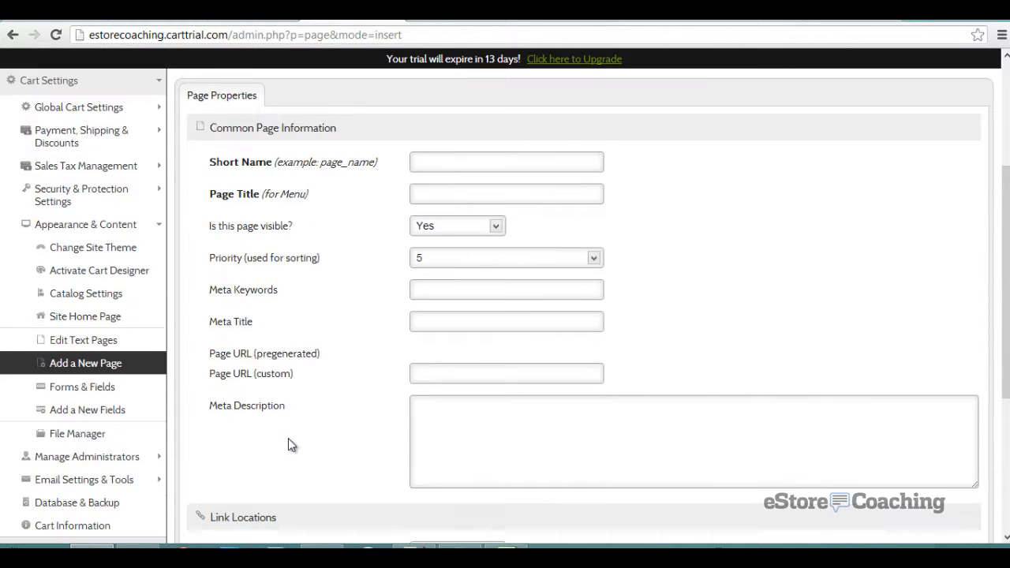
scroll(288, 442, down, 3)
scroll(288, 439, down, 1)
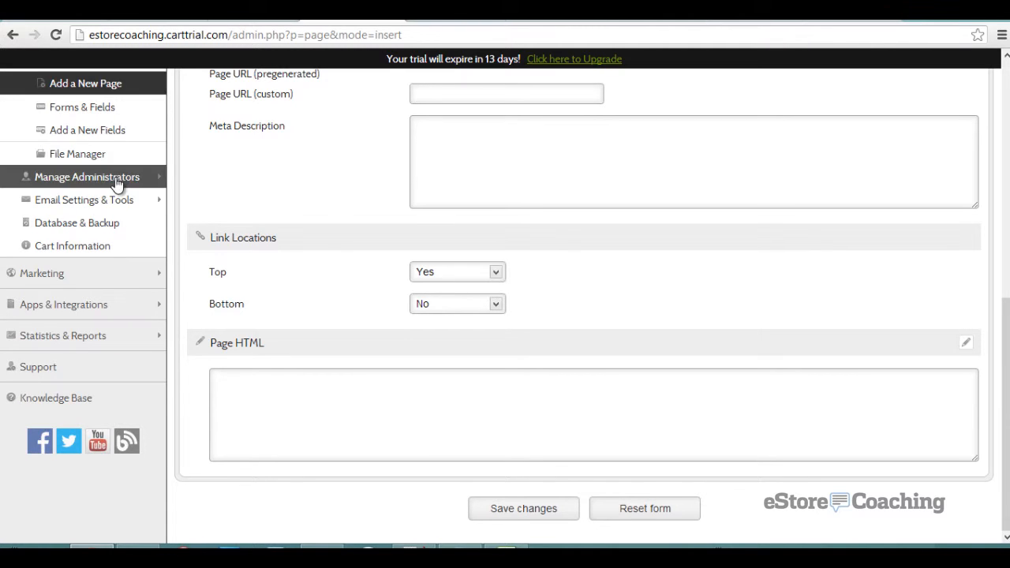
scroll(189, 205, up, 2)
- Review the Forms Control & Custom Fields settings for billing and shipping fields
click(114, 256)
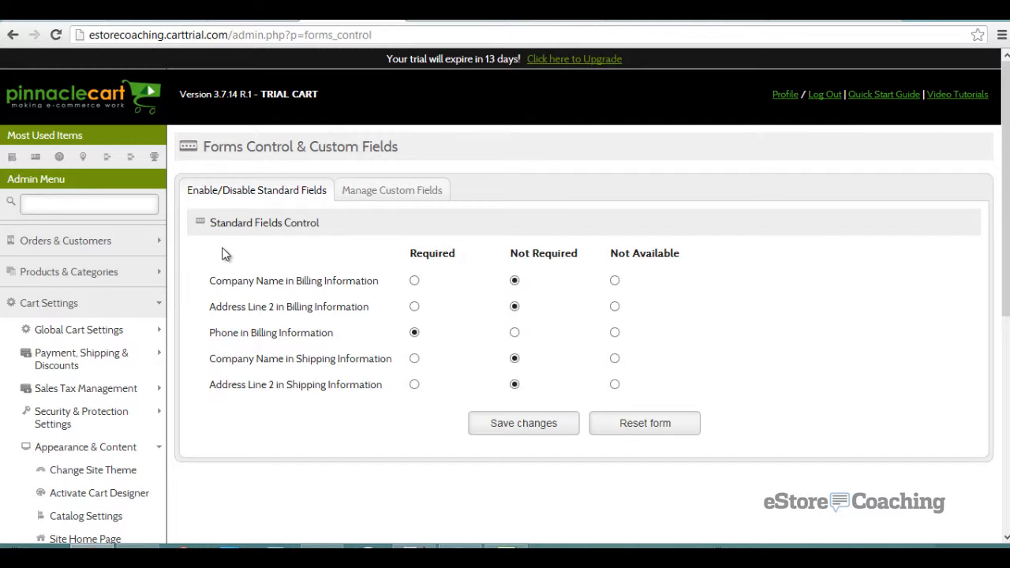
scroll(222, 253, down, 2)
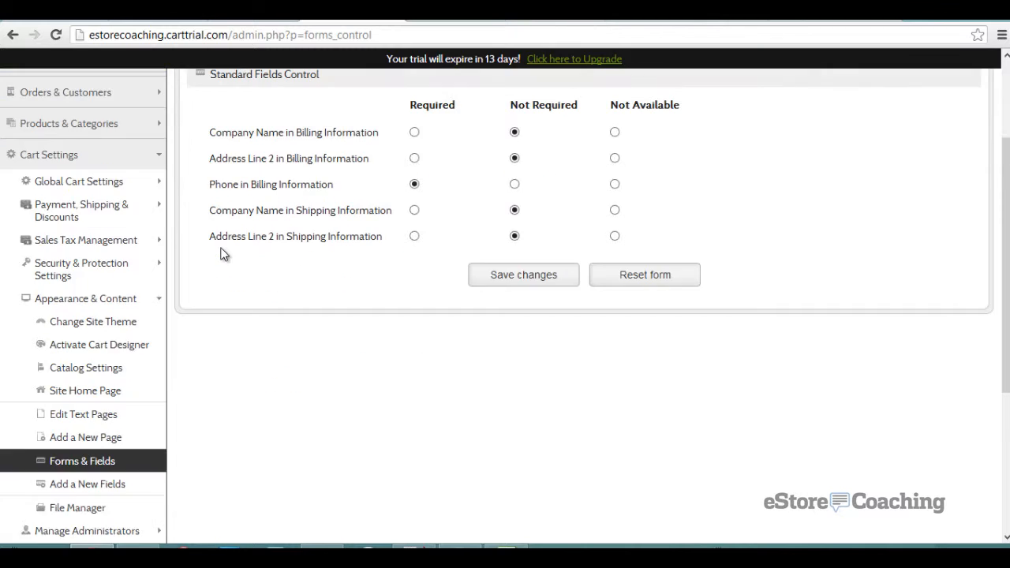
scroll(223, 253, up, 2)
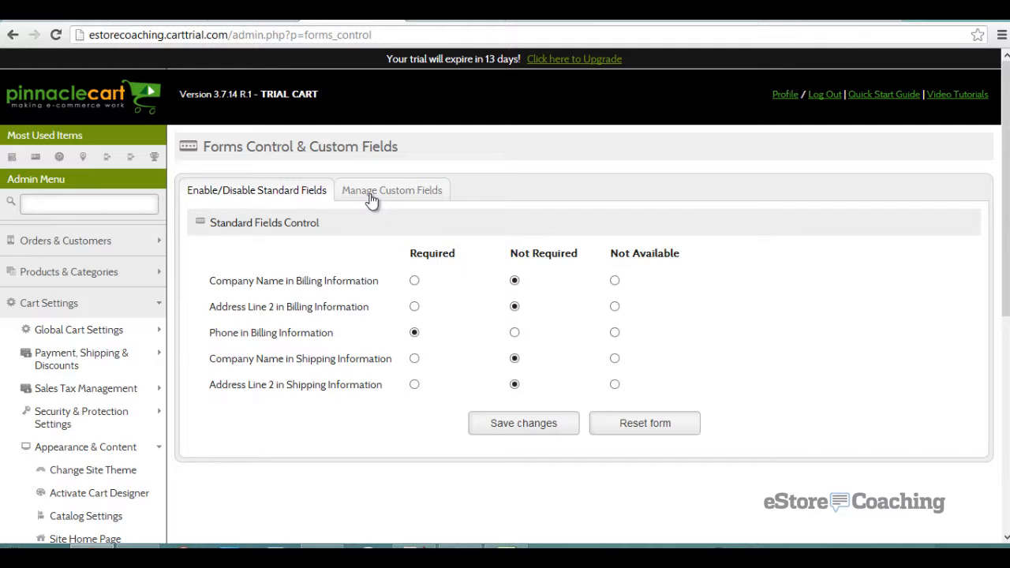
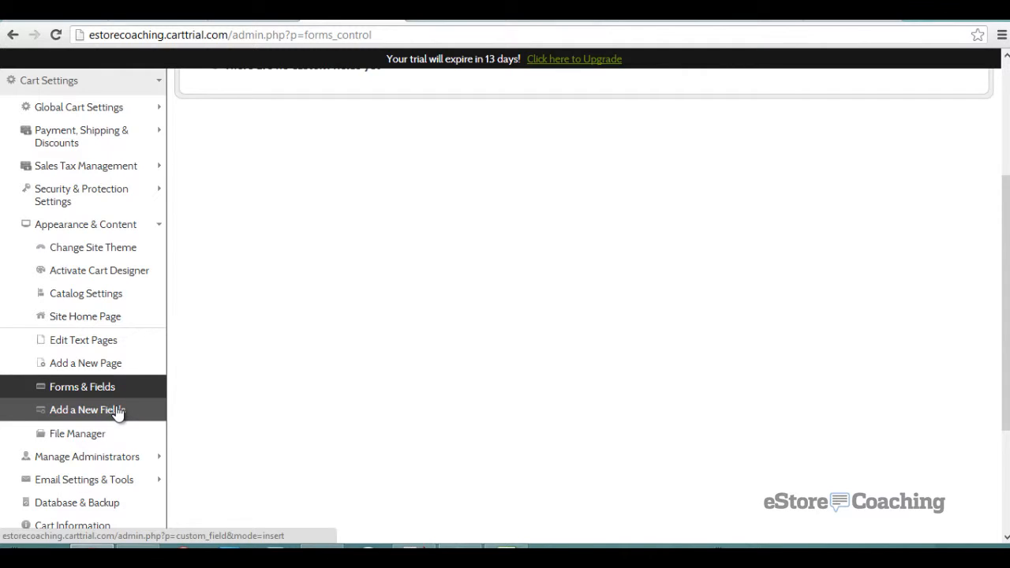
- Open the blank Custom Field (Insert) form, defaulting to Billing Information, and look through its fields
click(119, 411)
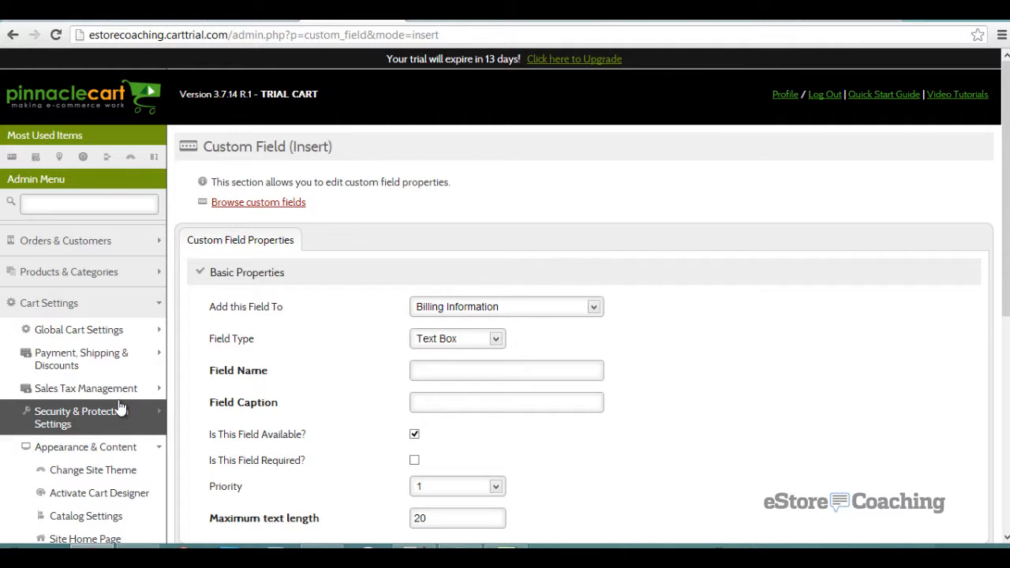
scroll(316, 416, down, 2)
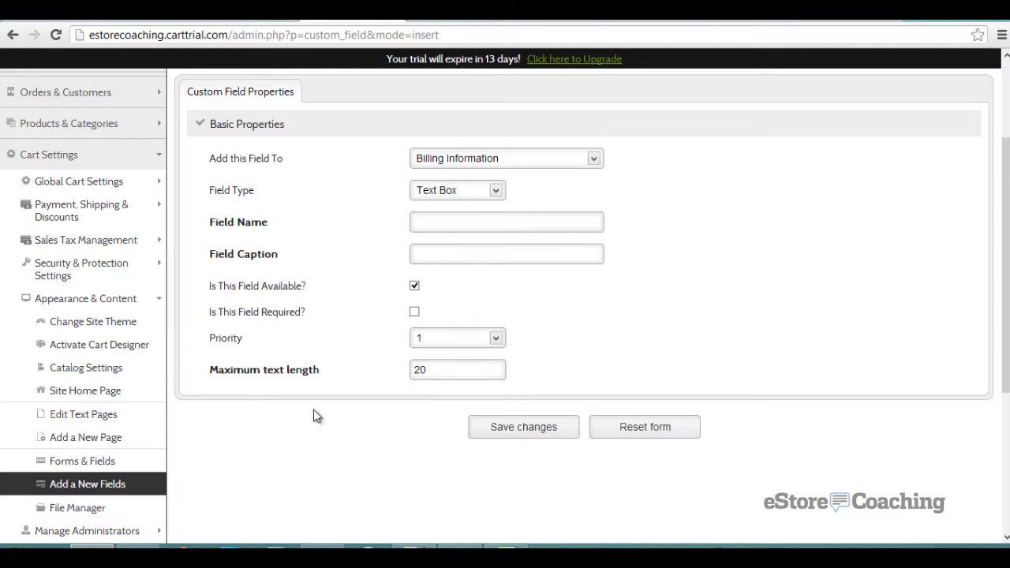
scroll(313, 416, down, 1)
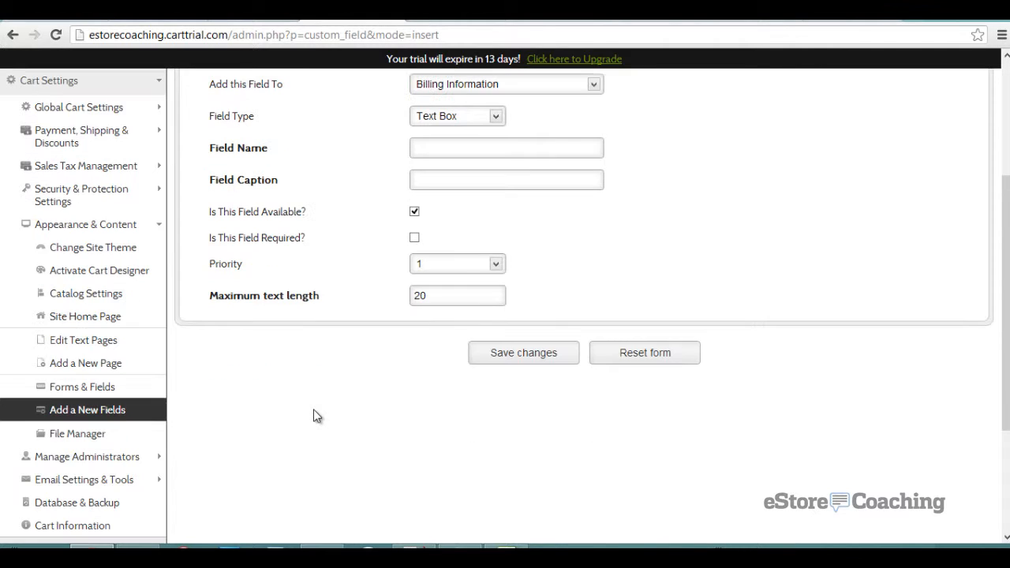
click(130, 434)
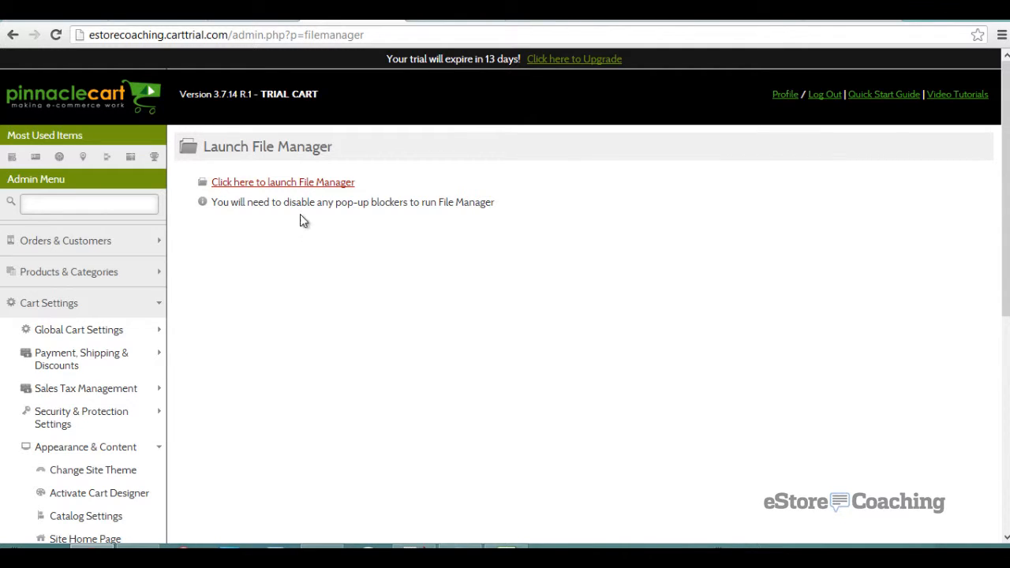
- Try launching the file manager and dismiss the trial-licence restriction message
click(311, 186)
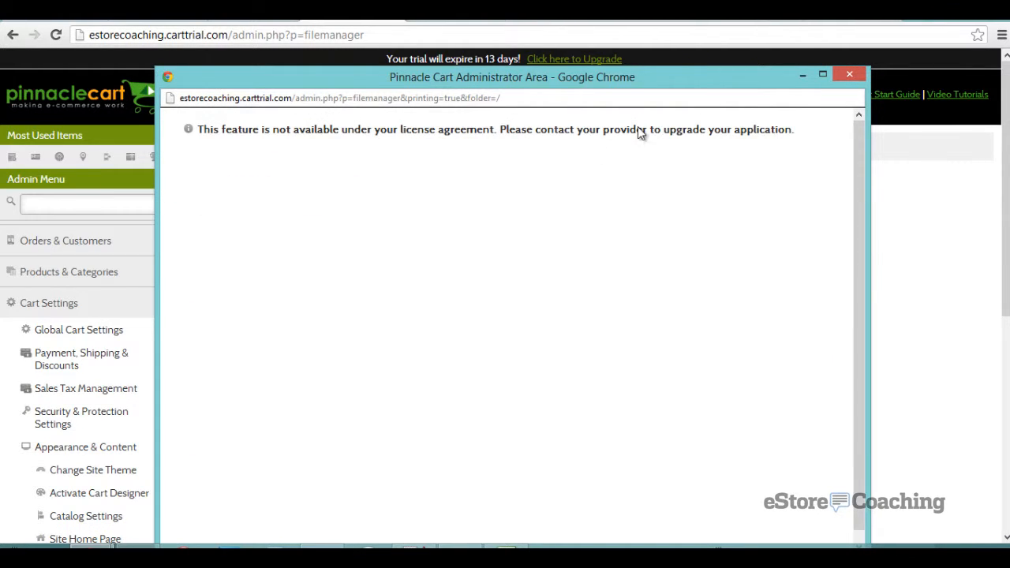
click(845, 75)
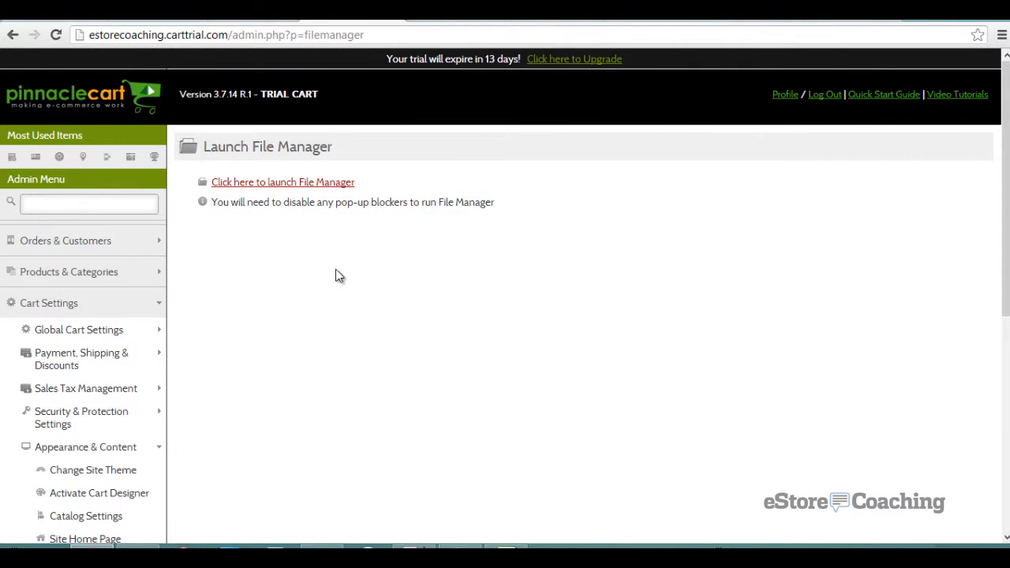
scroll(336, 272, down, 3)
scroll(335, 275, down, 2)
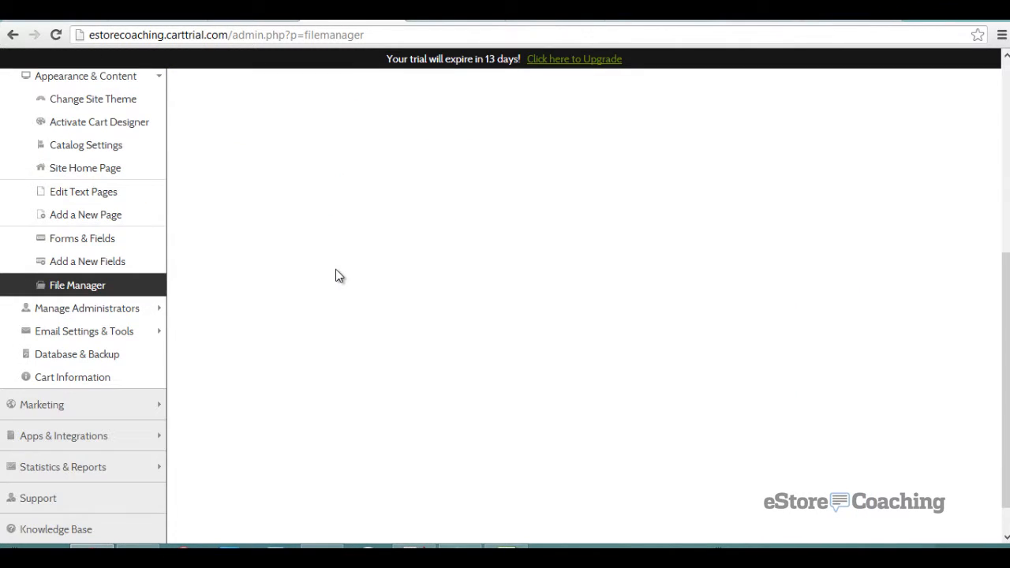
- View the administrators Activity Log of recent admin actions under Manage Administrators
click(146, 309)
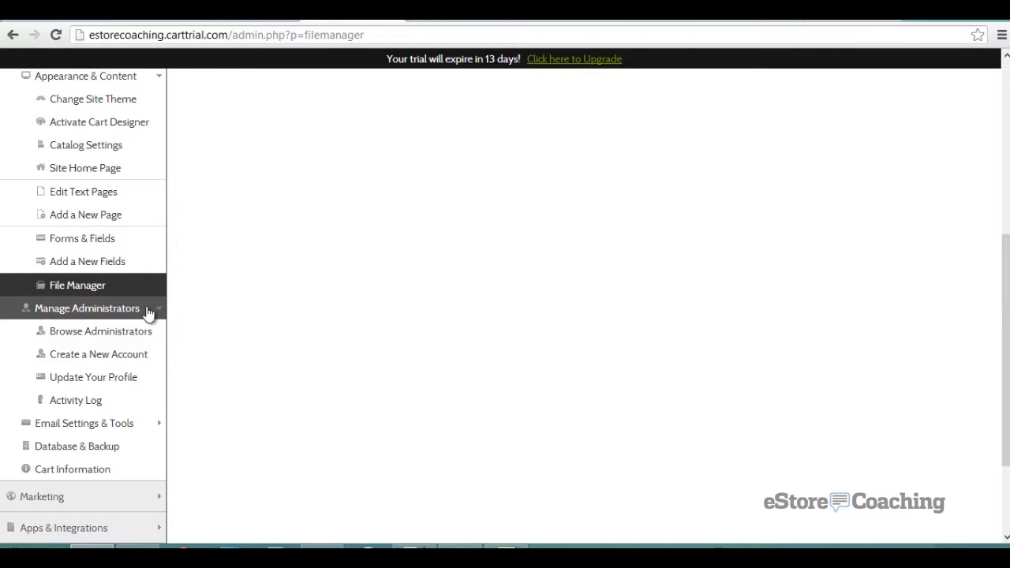
click(134, 332)
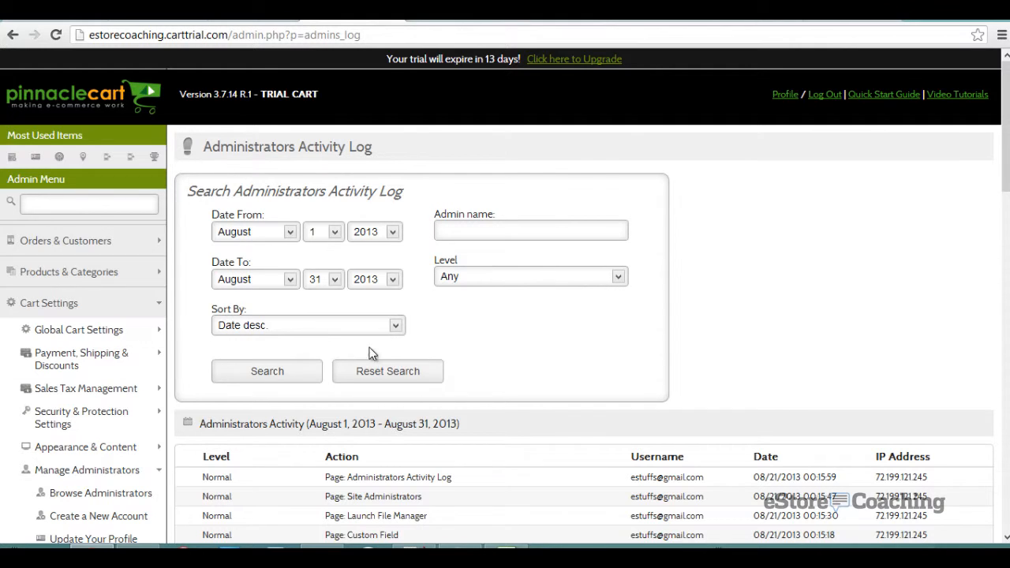
scroll(530, 355, down, 2)
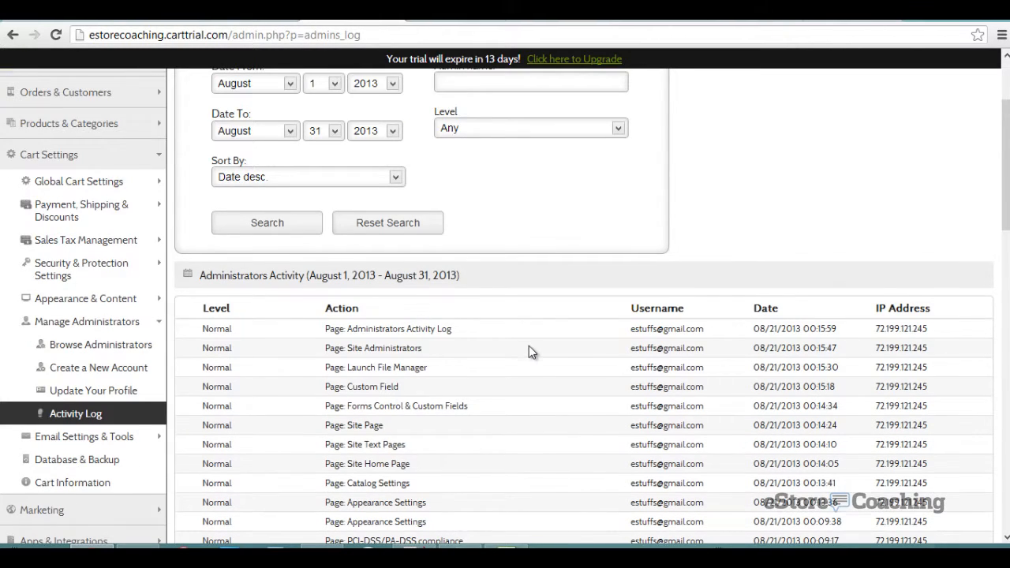
scroll(529, 346, down, 2)
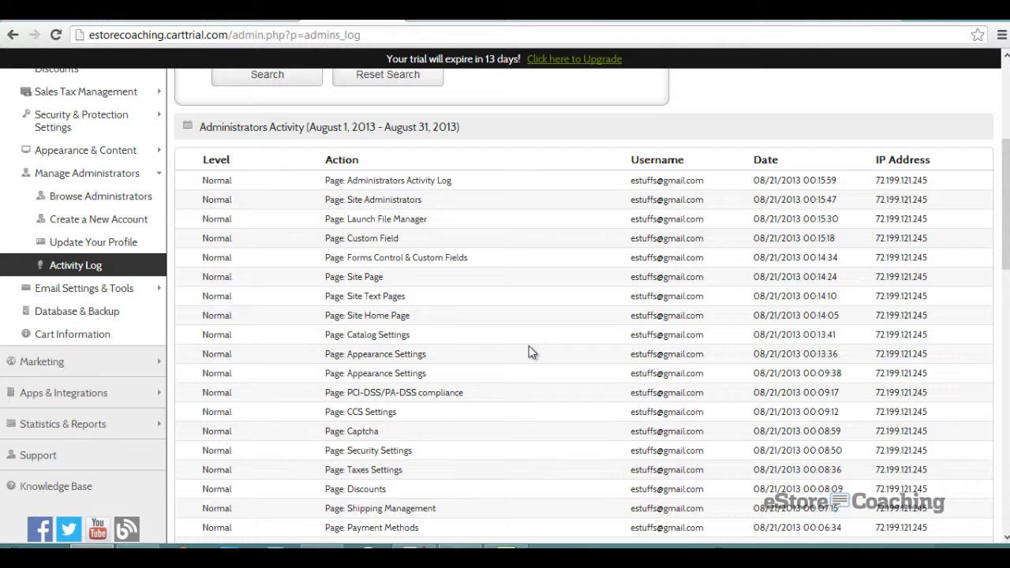
click(118, 289)
- Review the Email Top & Bottom templates with their HTML header and footer code
click(120, 314)
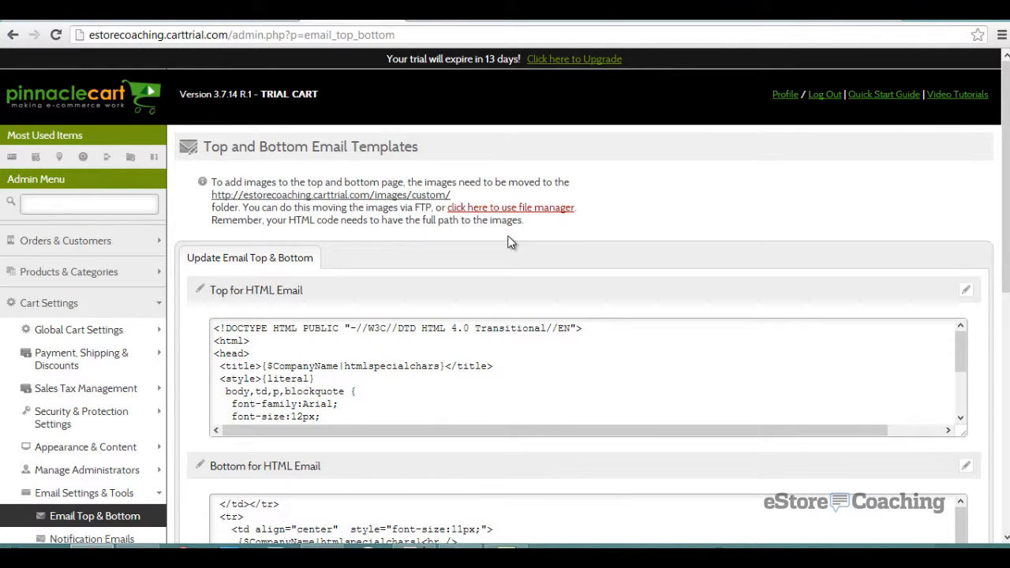
scroll(509, 241, down, 1)
scroll(509, 242, down, 1)
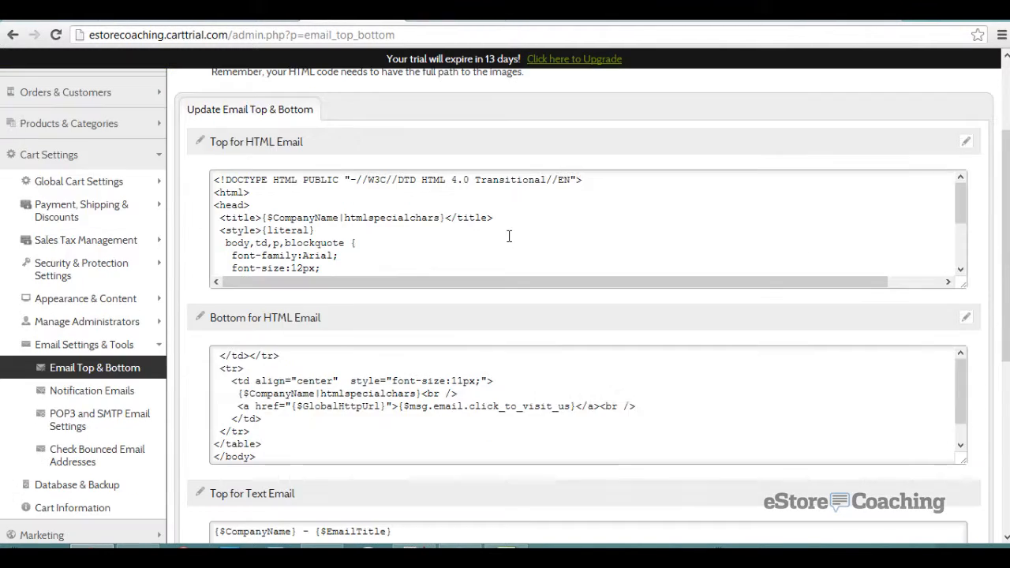
scroll(510, 235, down, 2)
scroll(332, 354, down, 5)
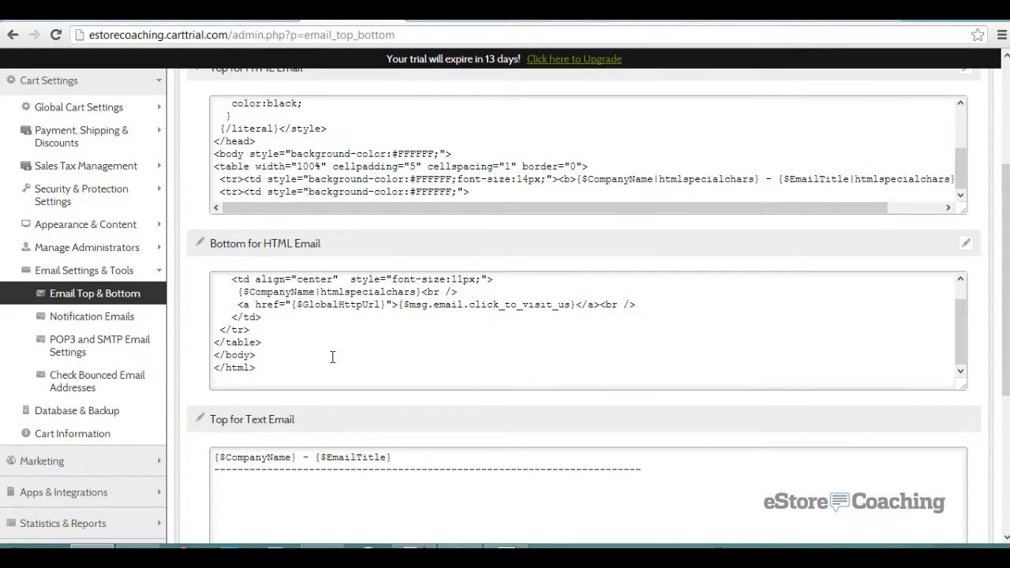
scroll(217, 352, up, 1)
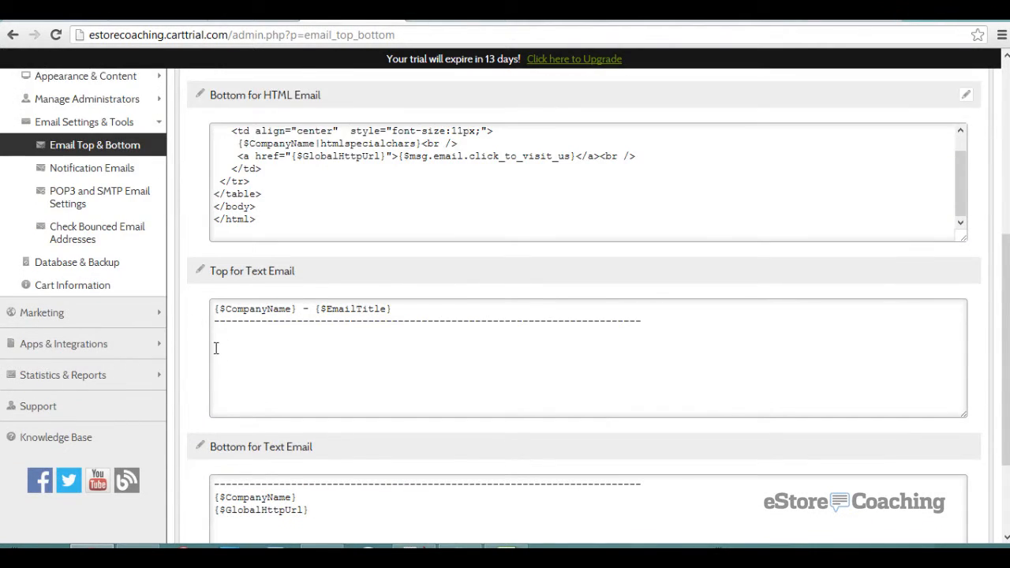
scroll(215, 348, up, 2)
scroll(215, 348, up, 3)
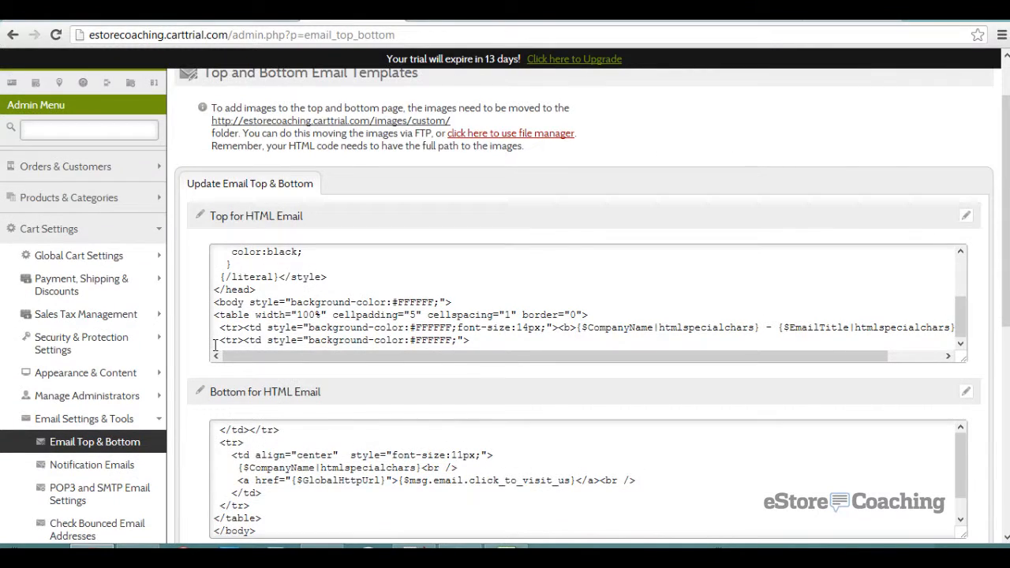
- Browse the Notification Emails list and the 'New user registered - for Users' template
click(122, 465)
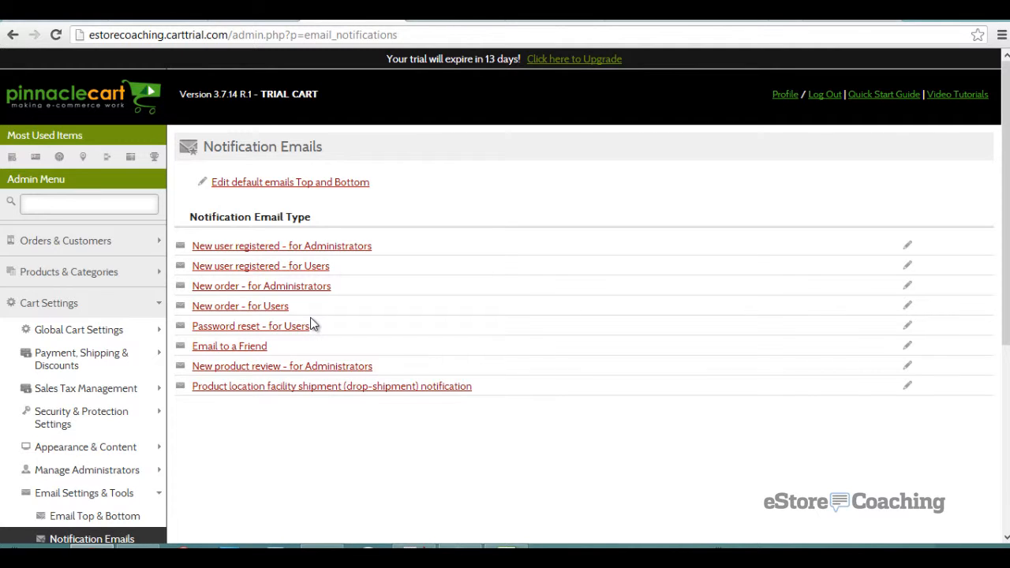
click(314, 270)
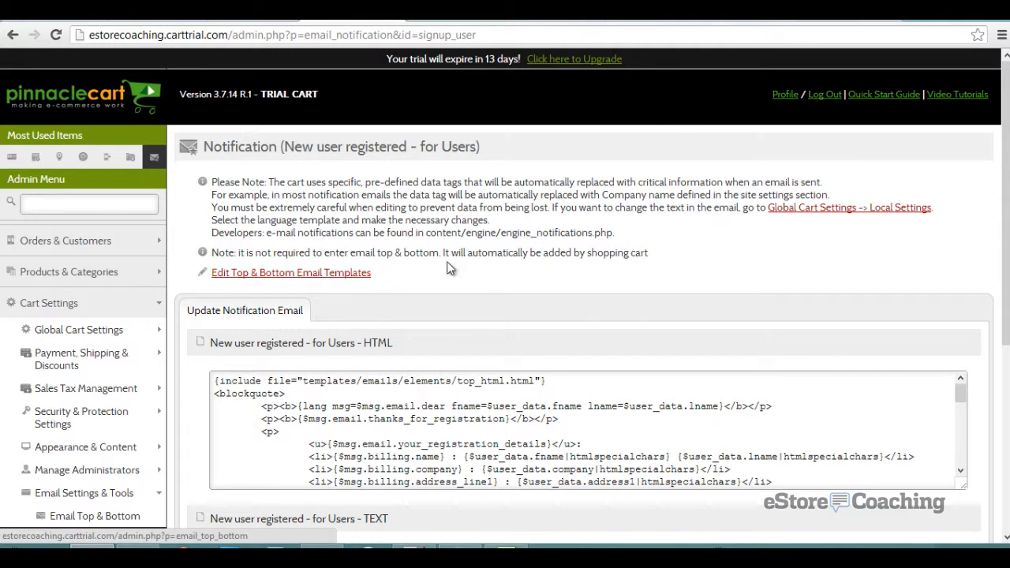
scroll(525, 269, down, 2)
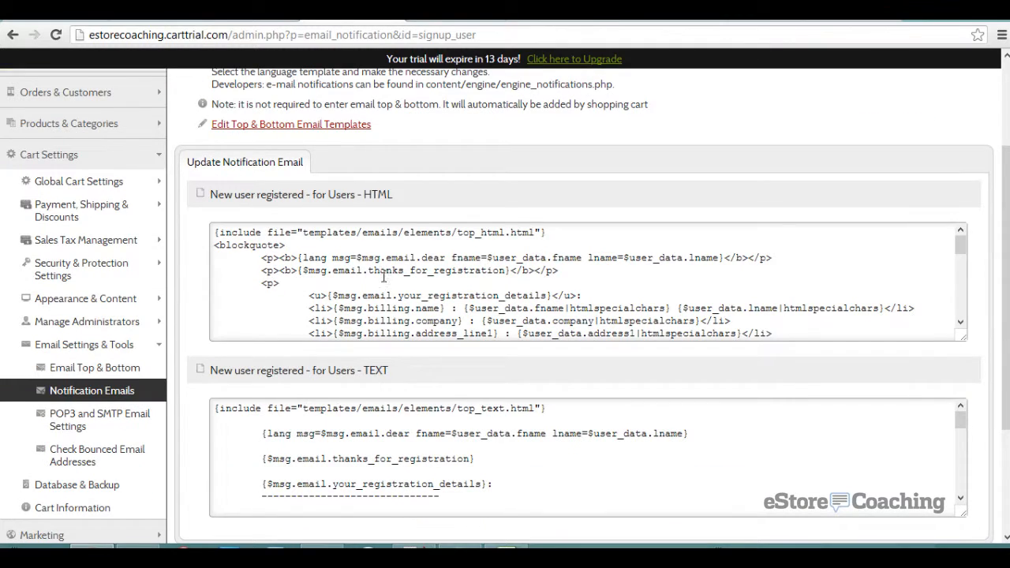
scroll(251, 268, down, 6)
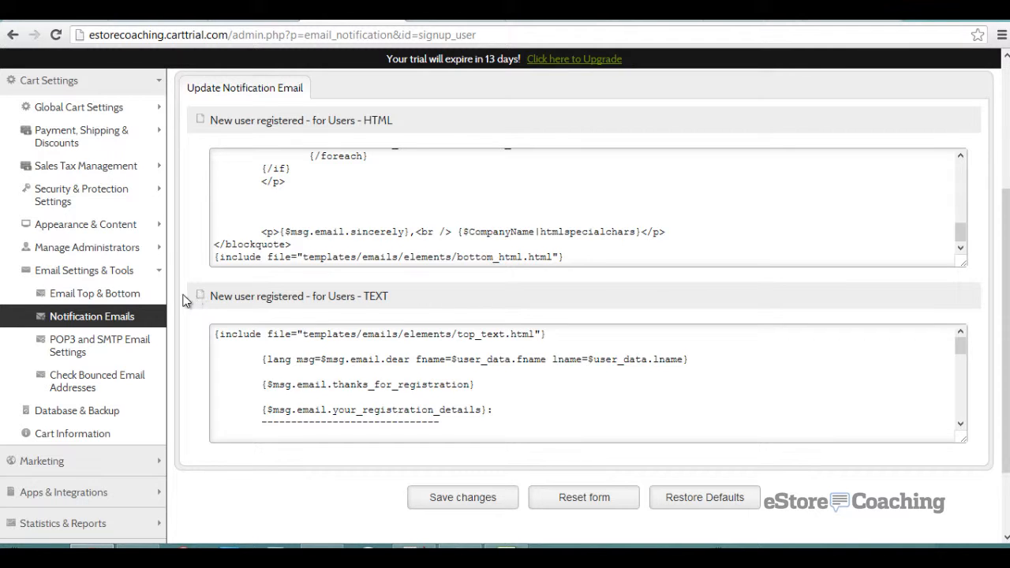
click(106, 316)
- Review the POP3/SMTP settings, then the bounced-address check reporting php_imap missing
click(136, 358)
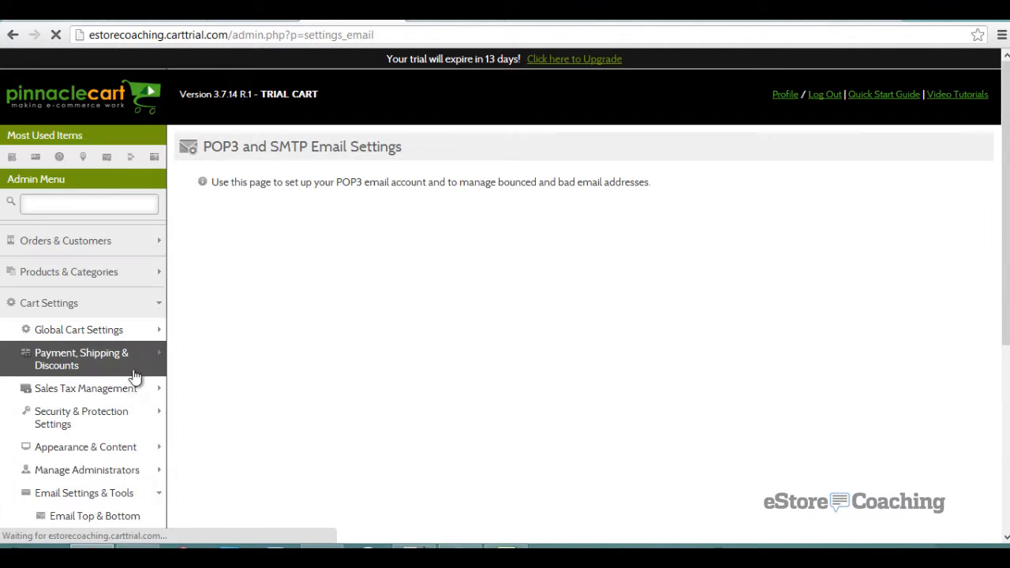
scroll(154, 368, down, 3)
scroll(154, 368, down, 2)
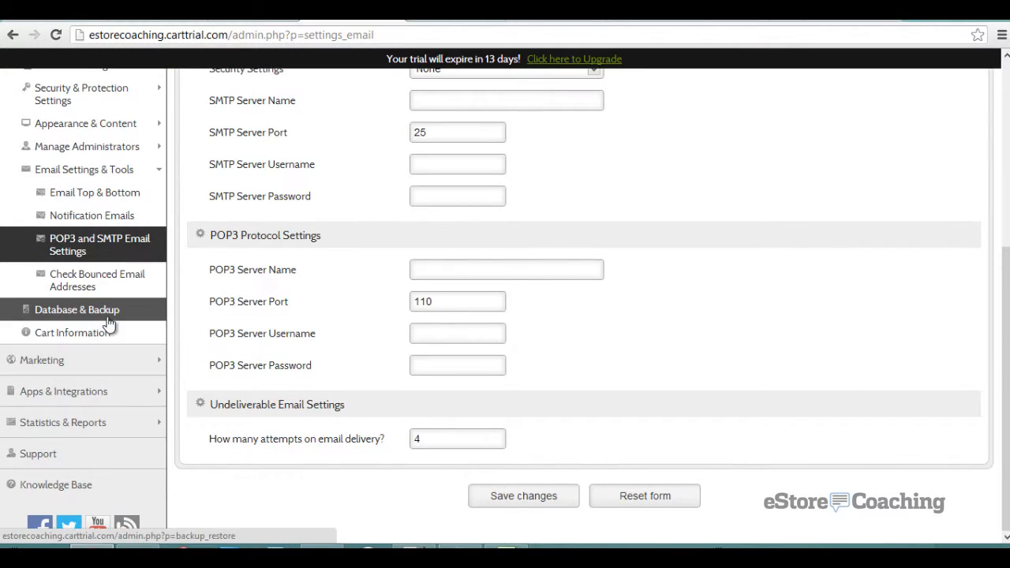
click(108, 284)
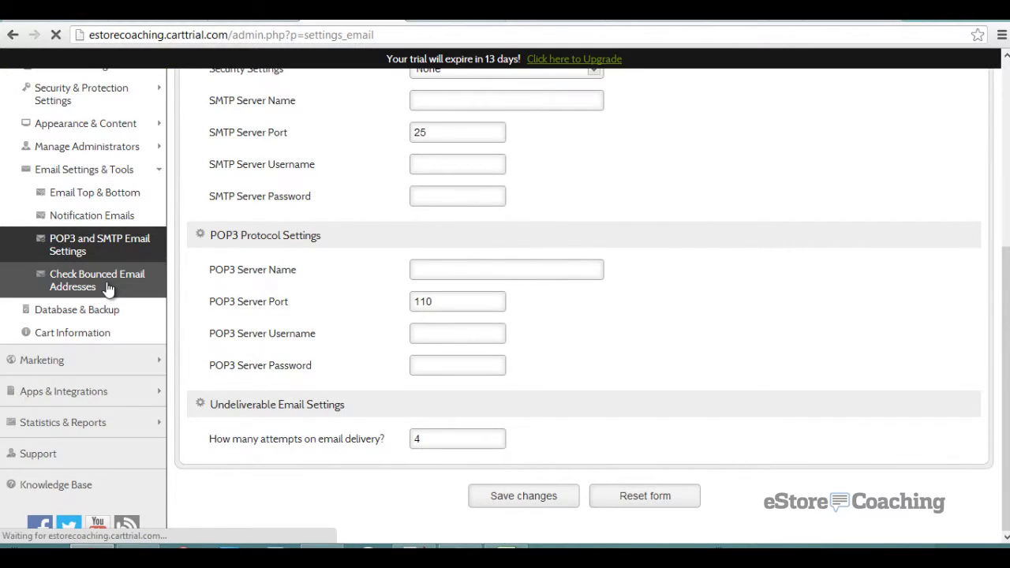
scroll(158, 358, down, 2)
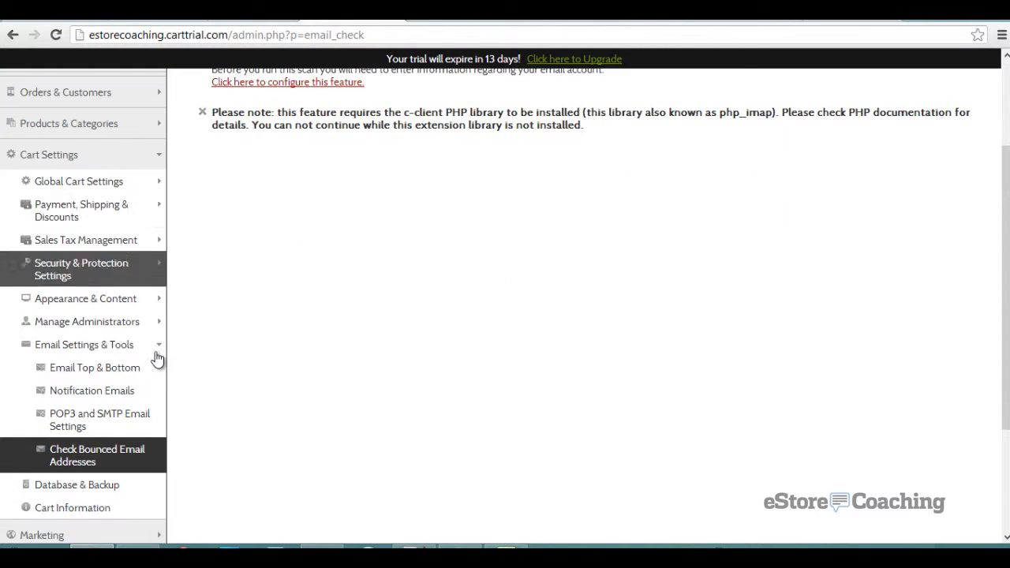
scroll(139, 446, down, 2)
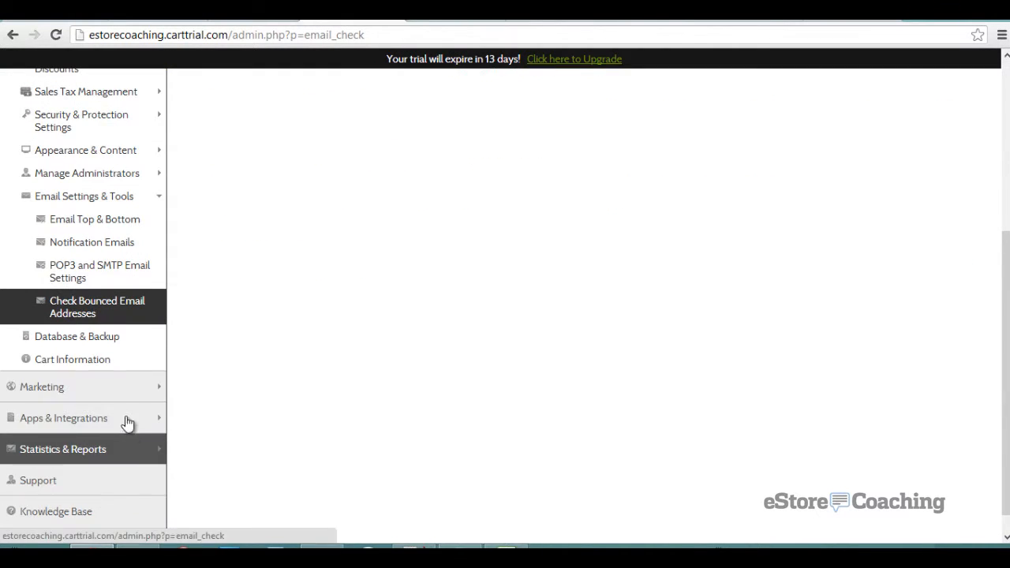
click(101, 339)
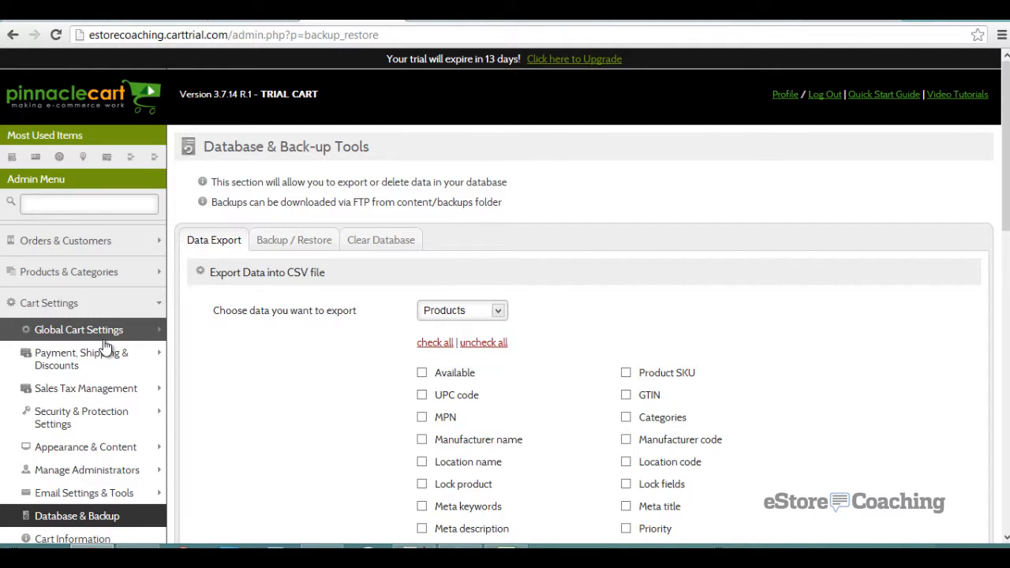
- Export the product data to CSV with every product field included
scroll(227, 340, down, 2)
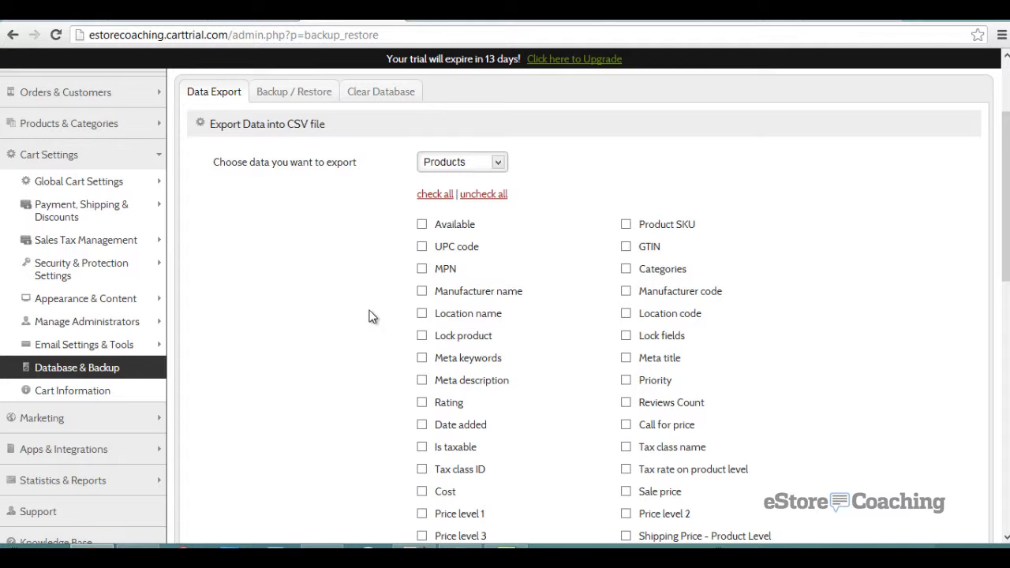
click(435, 195)
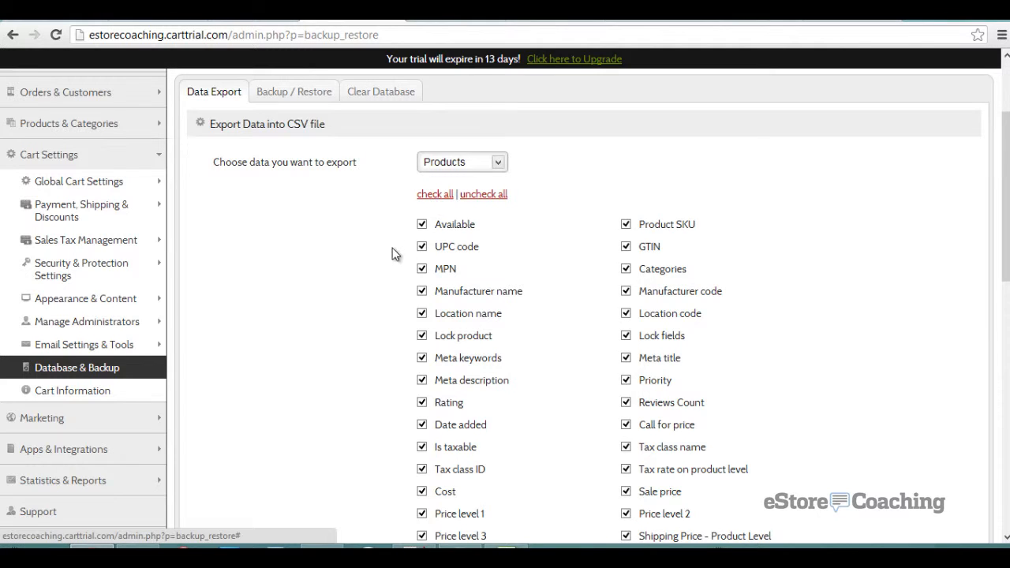
scroll(382, 269, down, 2)
scroll(379, 284, down, 9)
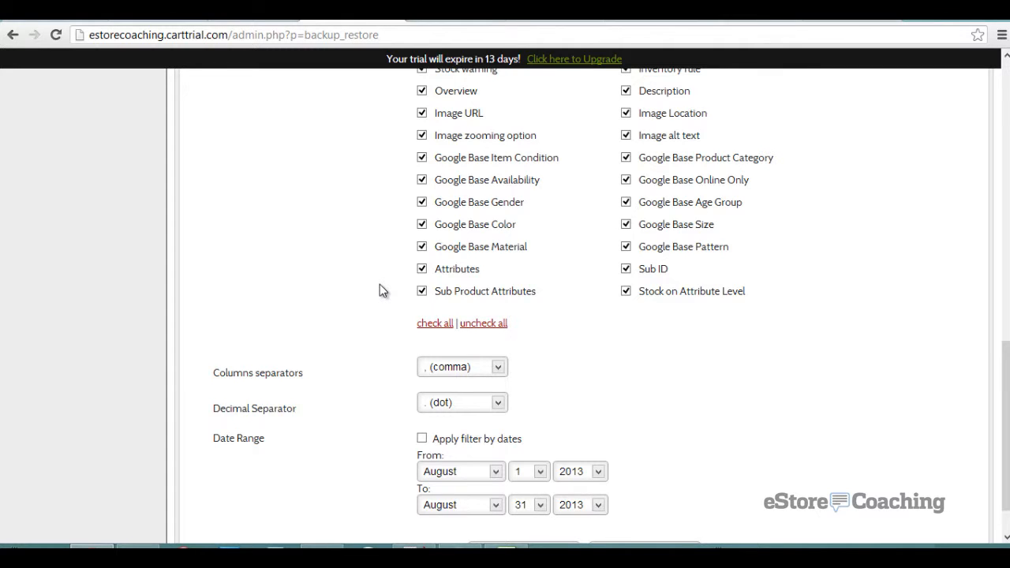
scroll(380, 290, down, 1)
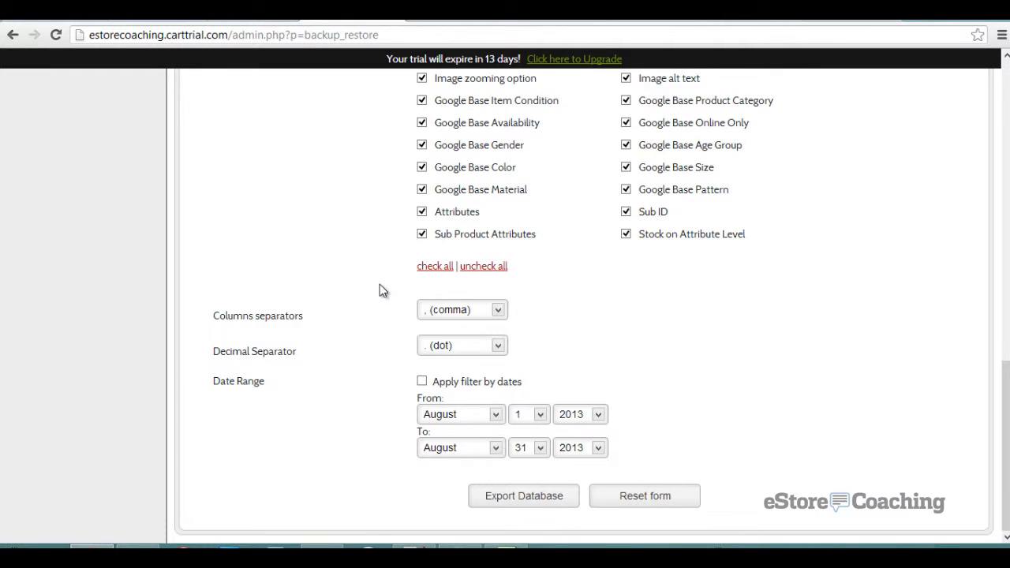
click(495, 505)
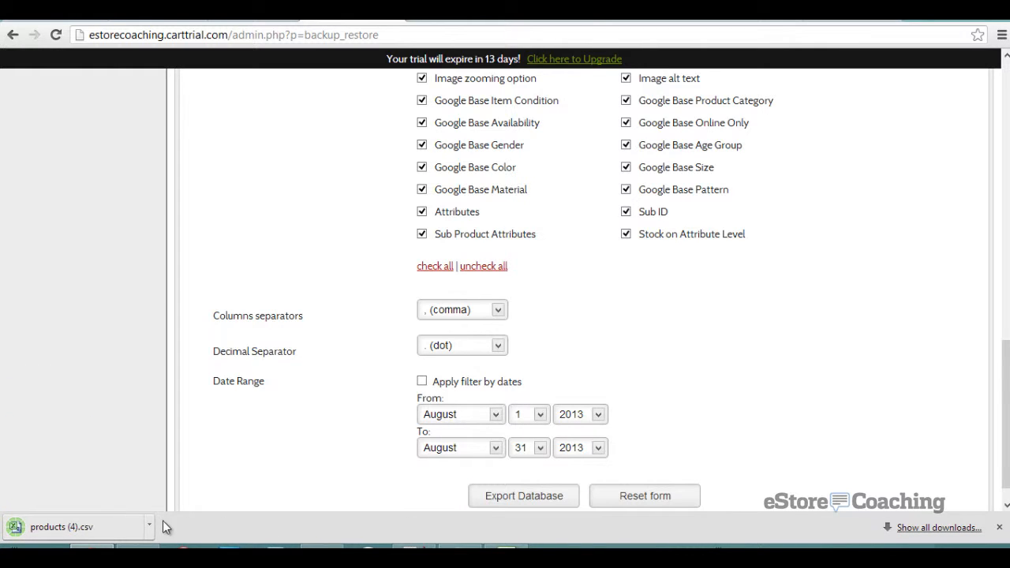
- Open the downloaded products (4).csv file in Excel
click(116, 524)
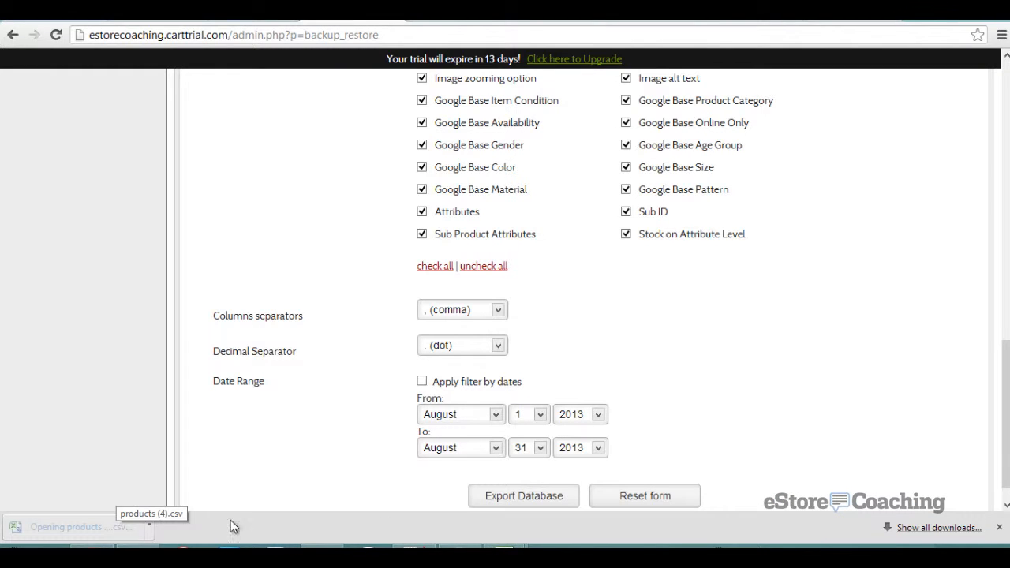
mouse_move(502, 553)
click(553, 509)
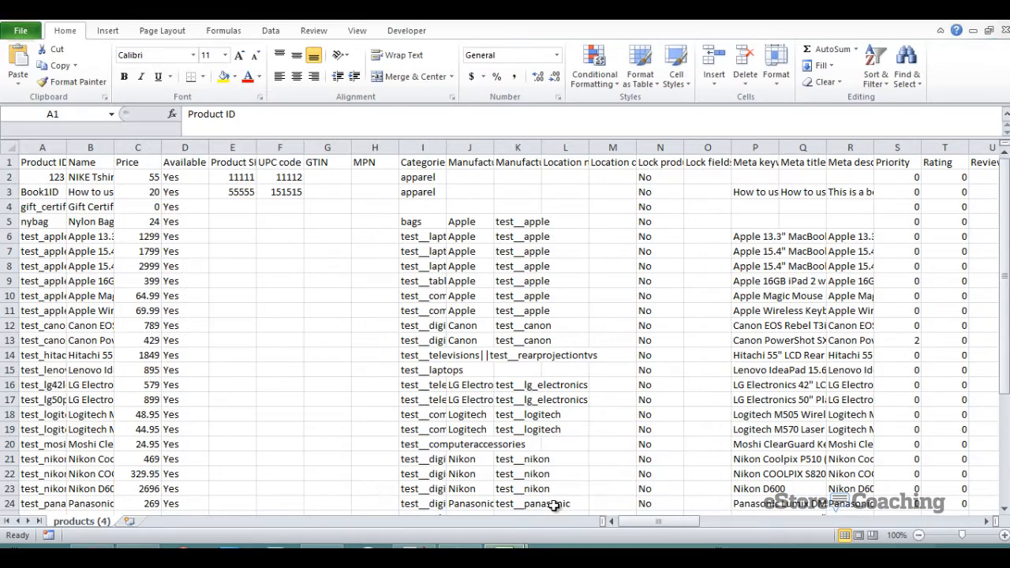
- Scroll through the 34 exported product rows in products (4).csv, then return to the browser
click(286, 370)
scroll(277, 395, down, 4)
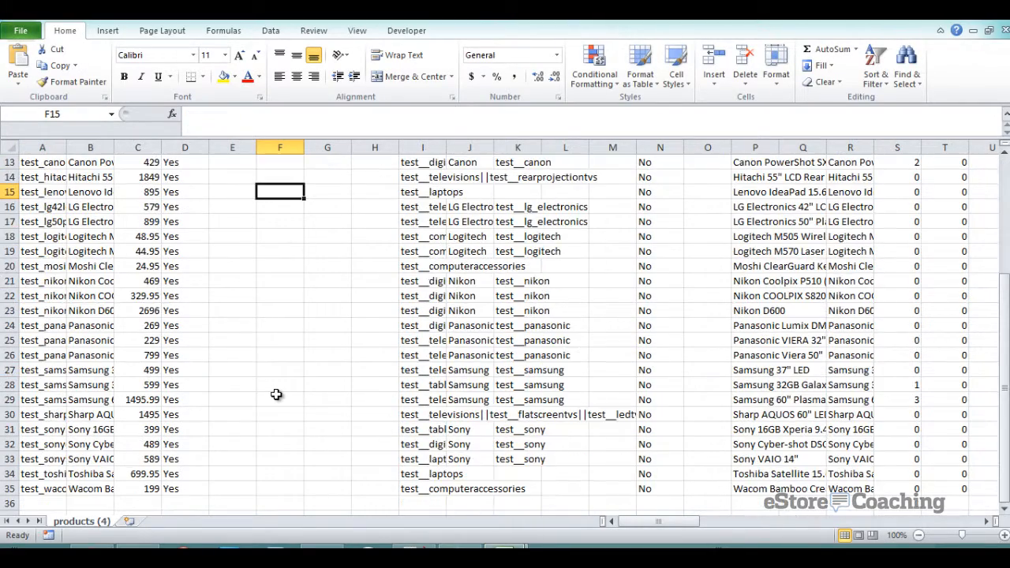
scroll(276, 394, up, 4)
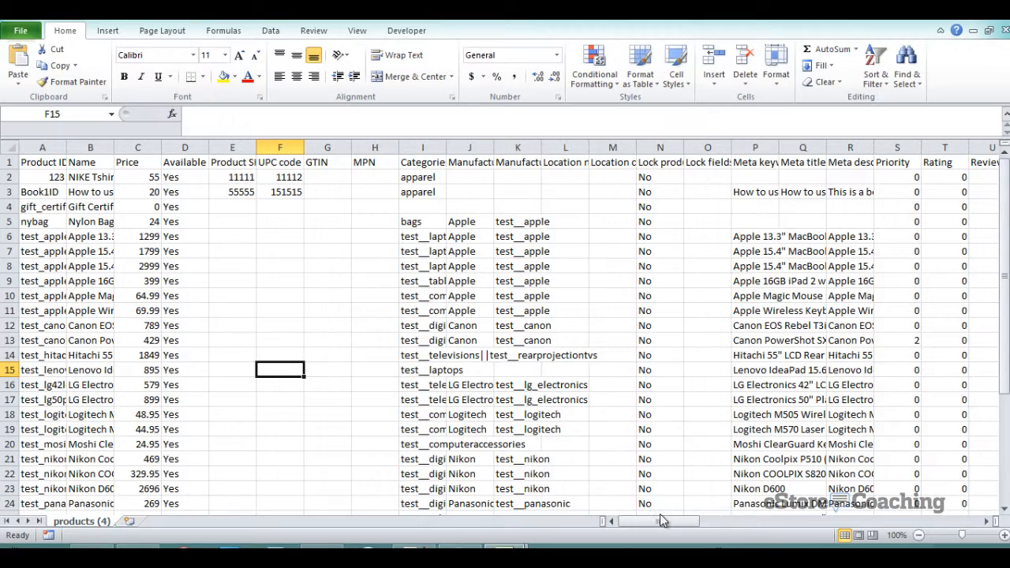
drag(670, 526, 942, 529)
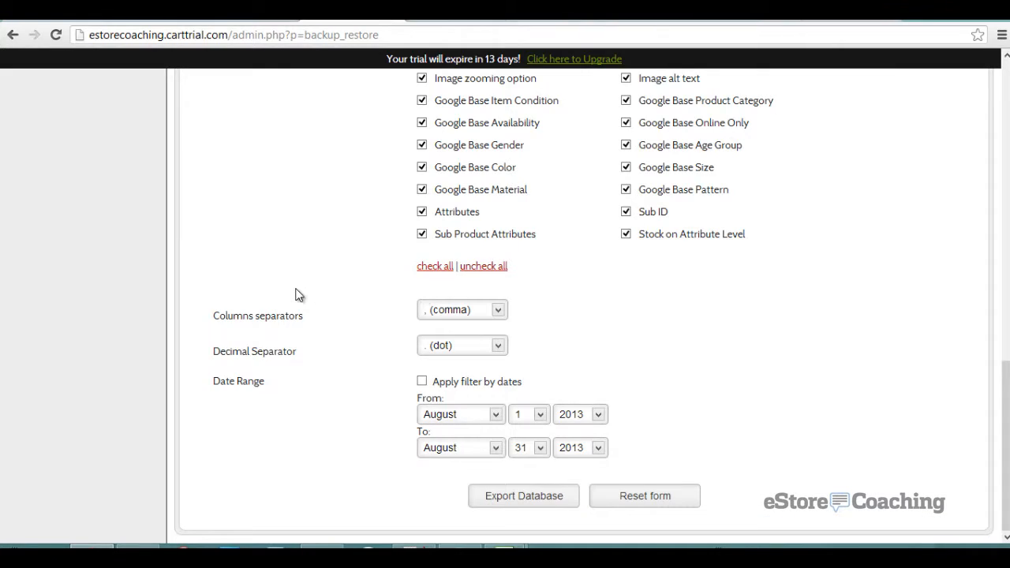
- Check the export data types, keeping Products, and view the Backup / Restore options
scroll(299, 296, up, 5)
scroll(299, 295, up, 7)
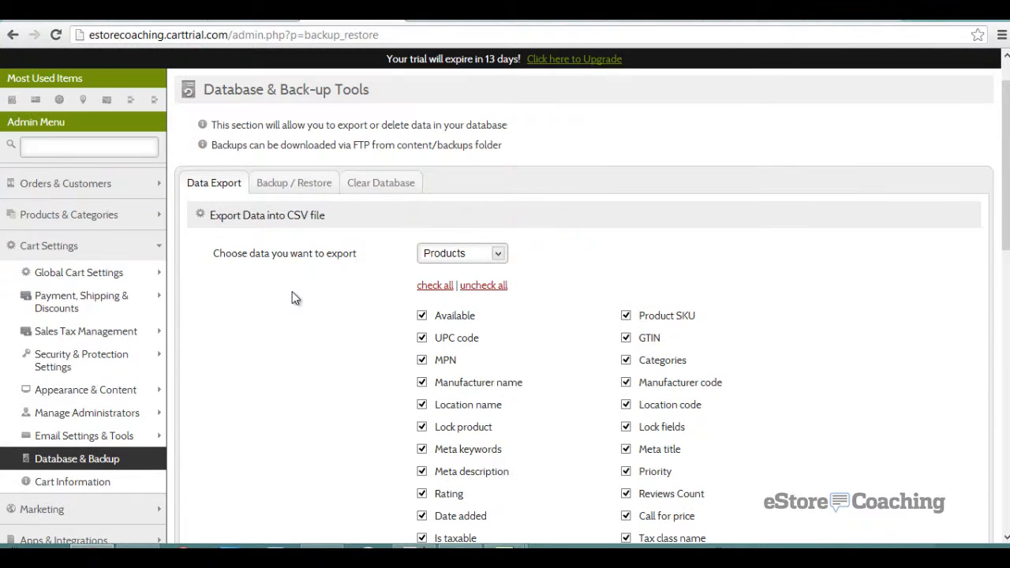
click(420, 261)
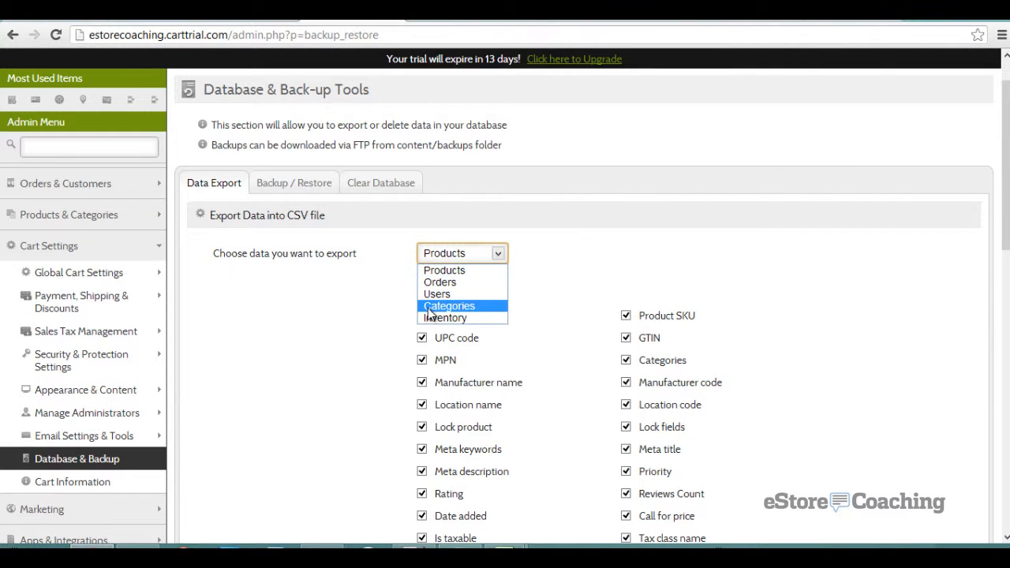
click(277, 197)
click(278, 197)
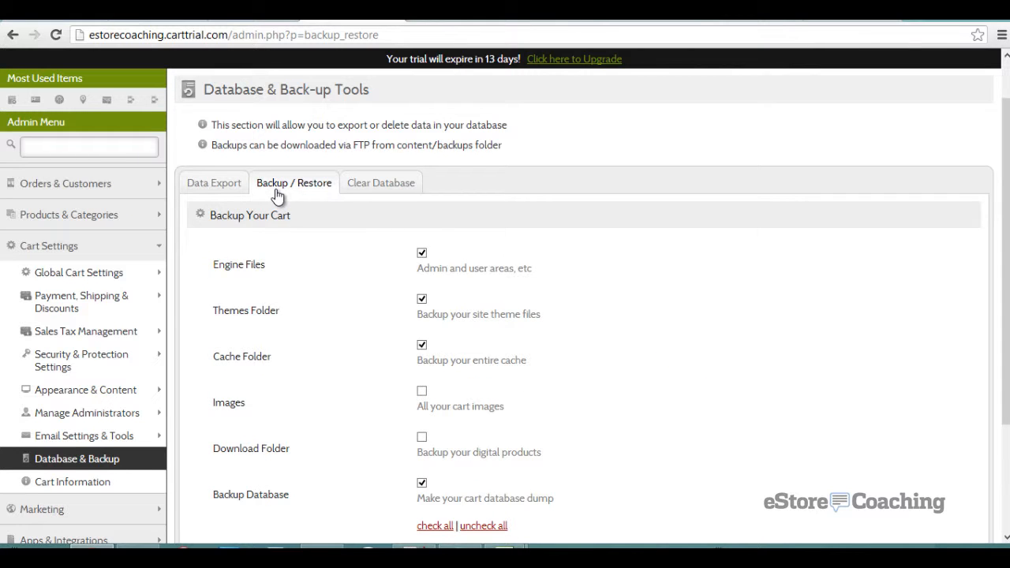
scroll(191, 305, down, 2)
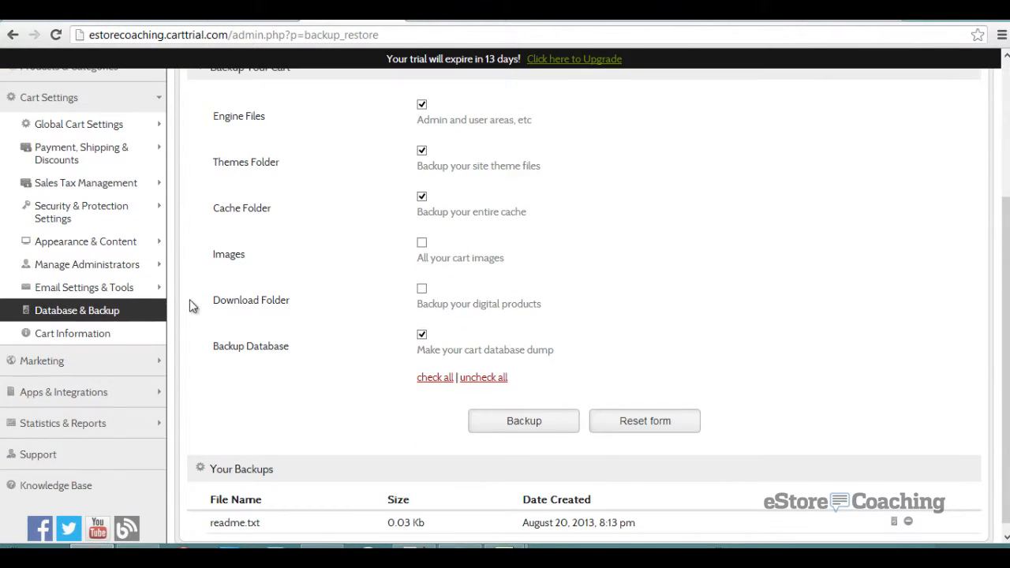
- Open the Cart Information page showing version 3.7.14 R.1 and expand Marketing
click(93, 335)
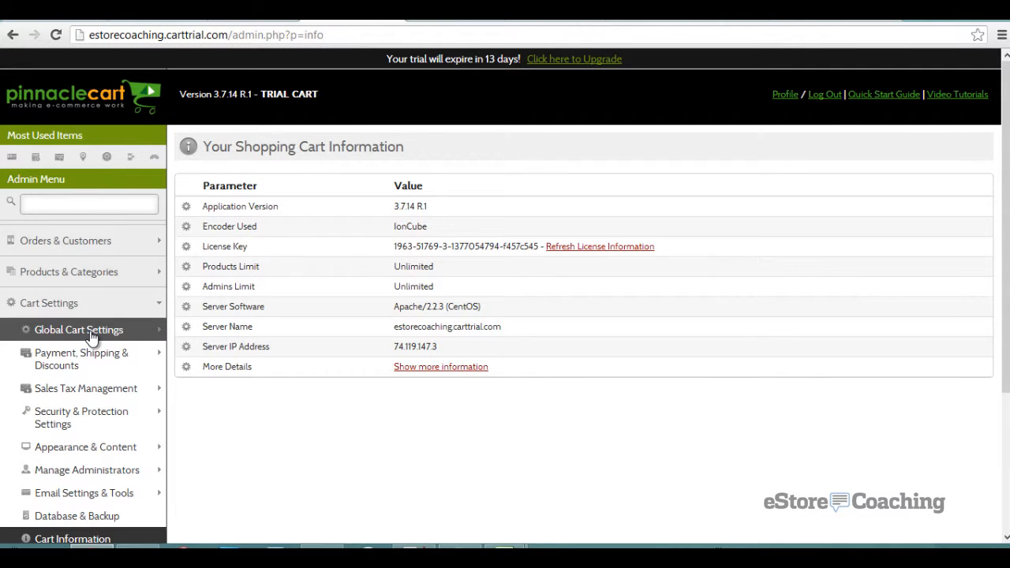
scroll(162, 342, down, 2)
scroll(184, 341, down, 1)
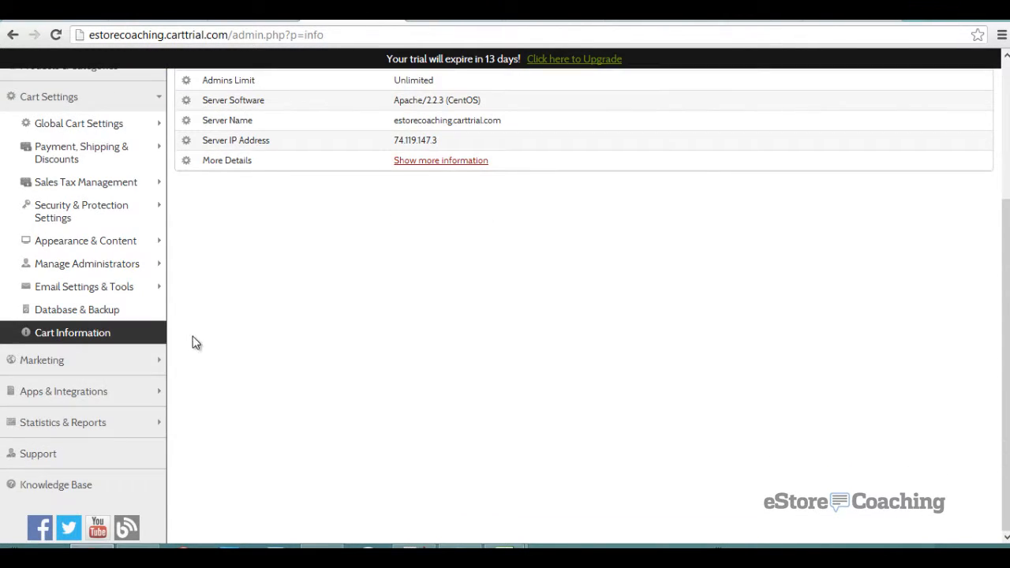
click(140, 359)
scroll(221, 333, down, 1)
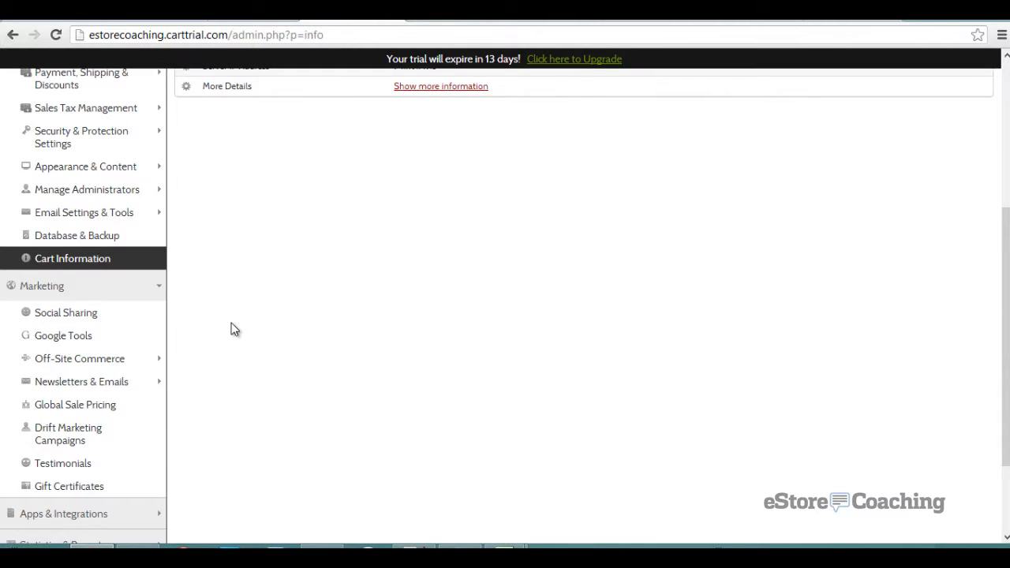
- Open Social Sharing on its User Single Sign-On settings for Facebook
click(122, 322)
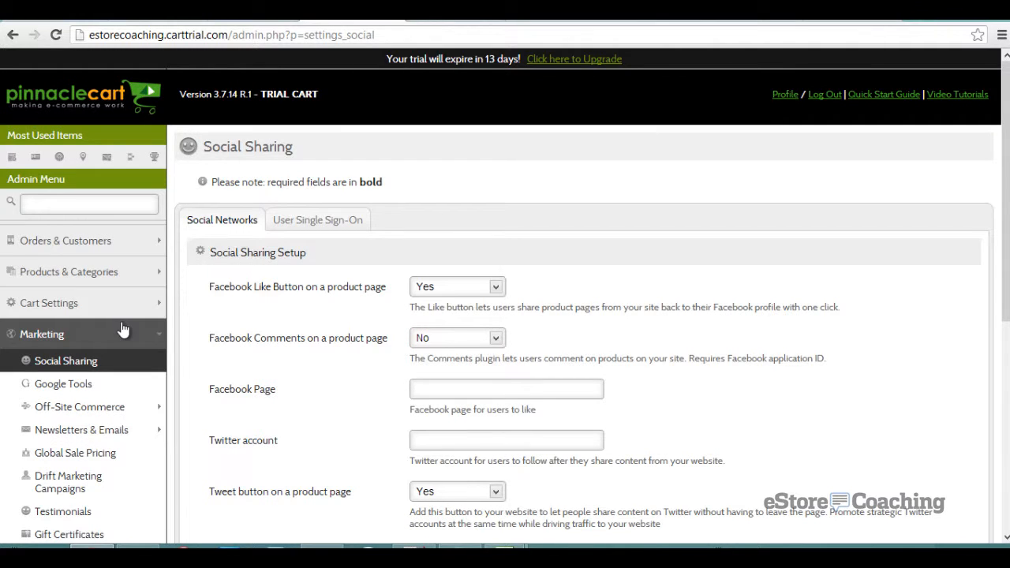
scroll(250, 281, down, 1)
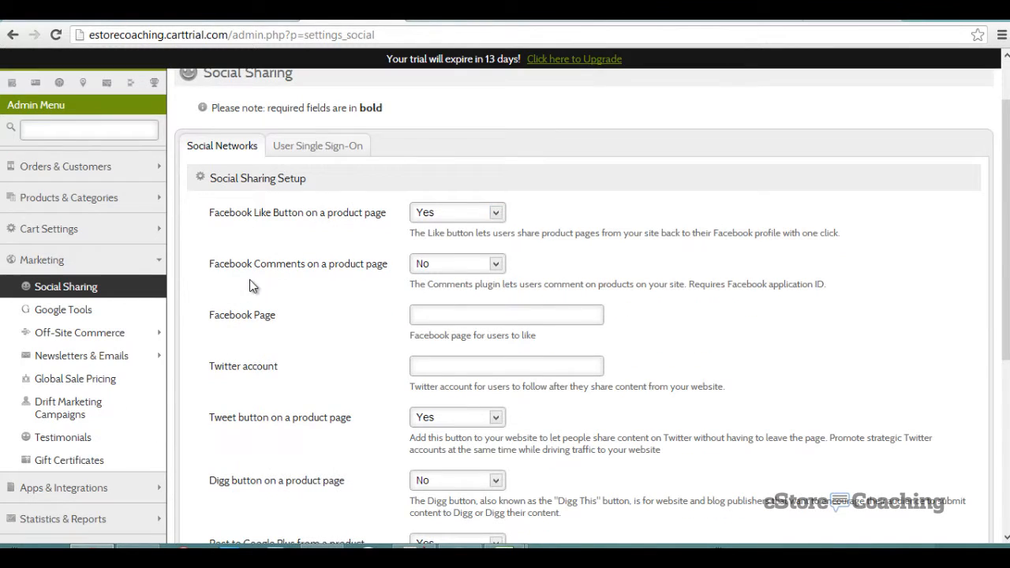
click(287, 149)
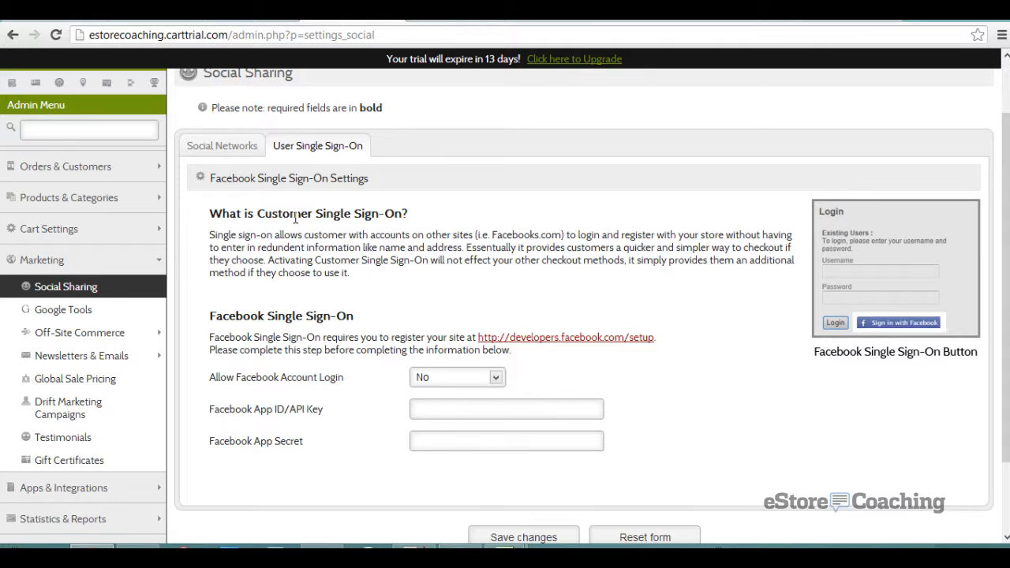
scroll(296, 219, down, 2)
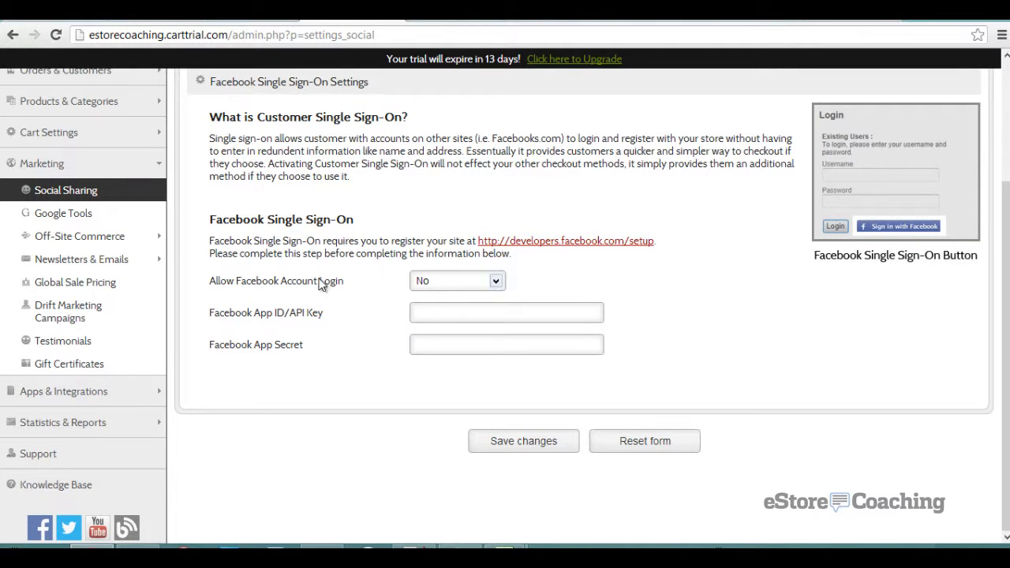
- Set Allow Facebook Account Login to Yes, save, then set it back to No
click(426, 282)
click(426, 305)
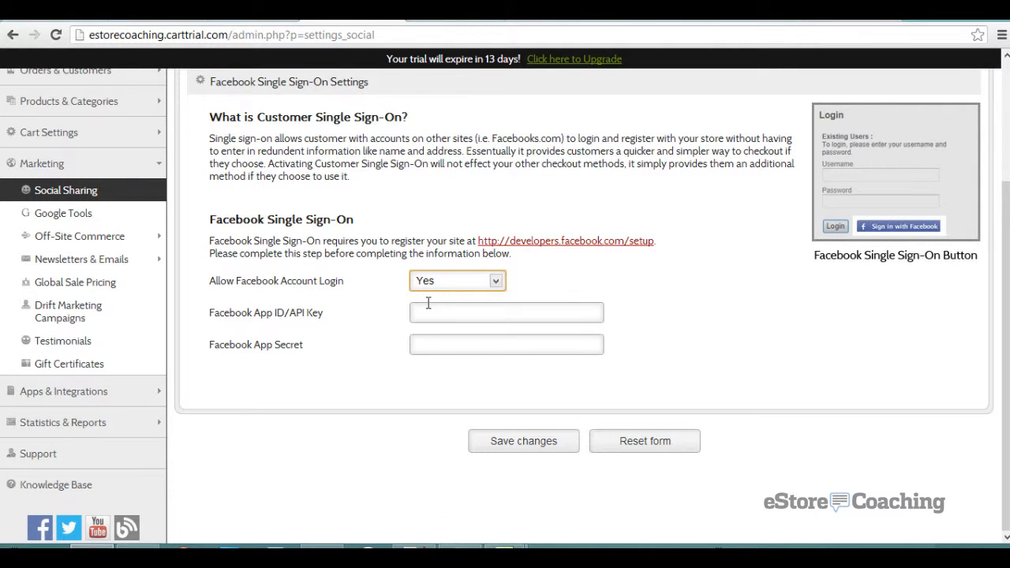
click(548, 445)
click(485, 282)
click(430, 309)
- View Google Tools' Analytics Tracking, Conversion Tracking and Adwords Conversion Tracking tabs
click(107, 223)
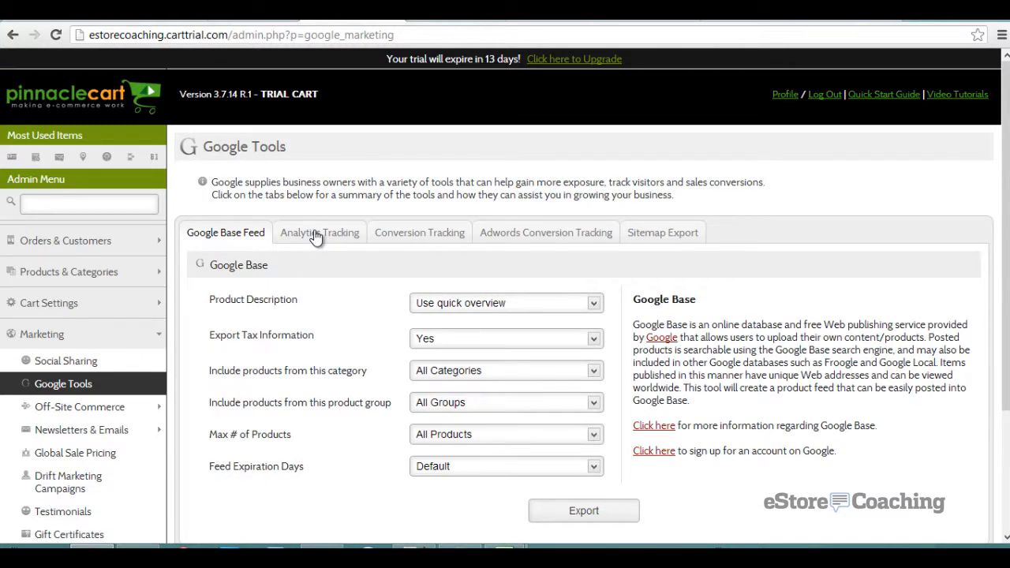
click(317, 234)
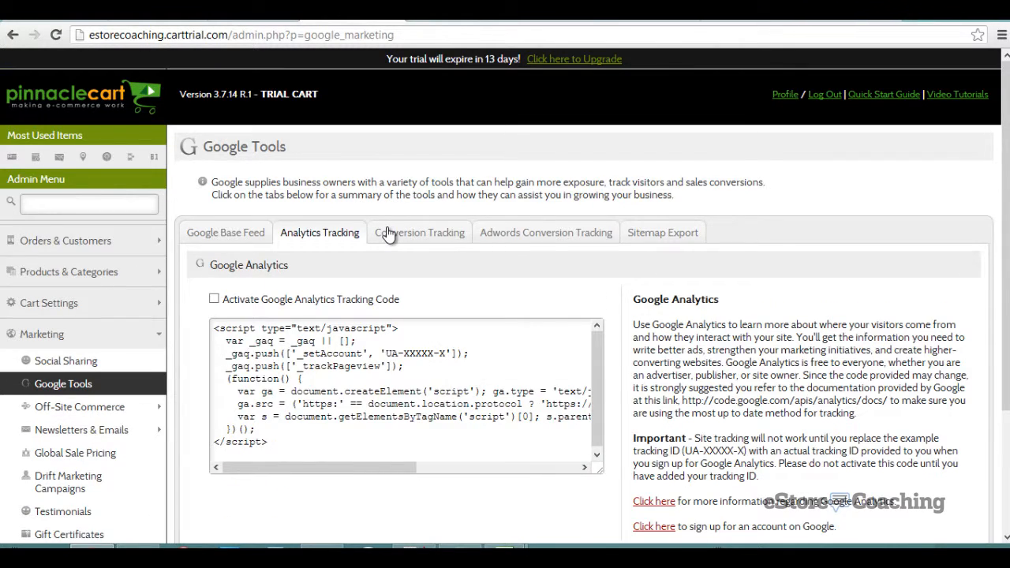
click(388, 235)
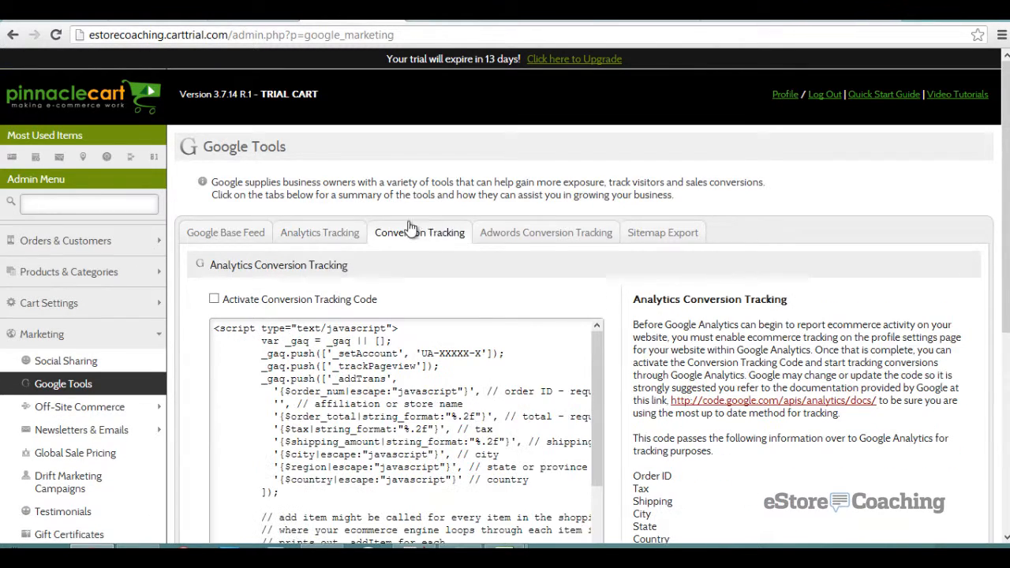
click(511, 242)
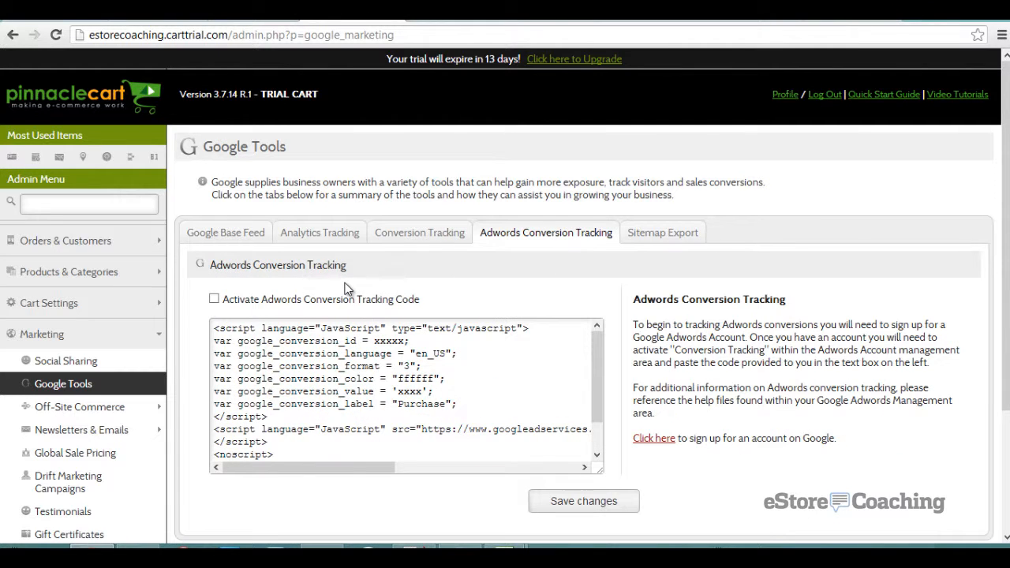
scroll(331, 284, down, 1)
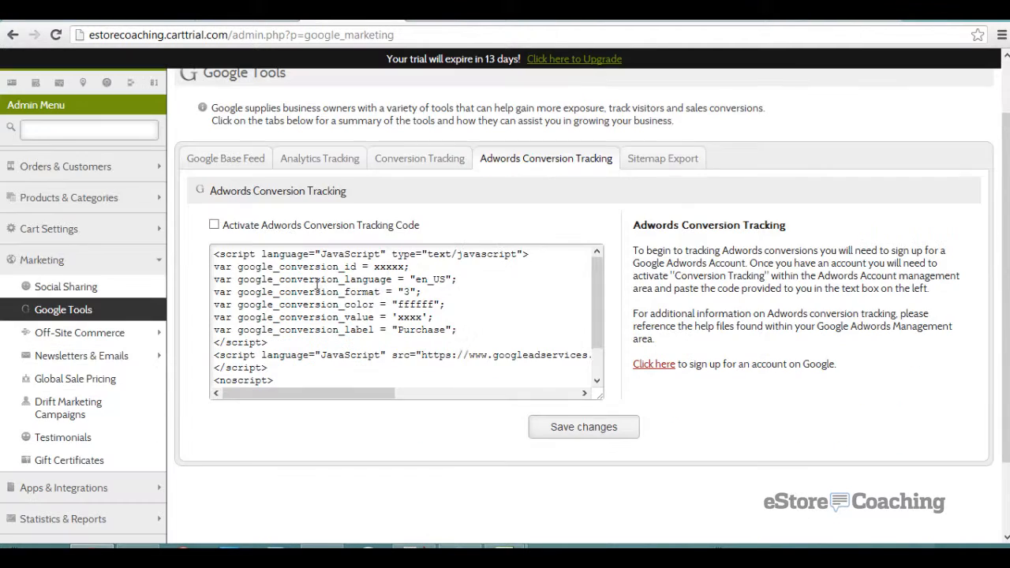
click(113, 335)
- Look through the QR code settings page under Off-Site Commerce
click(95, 359)
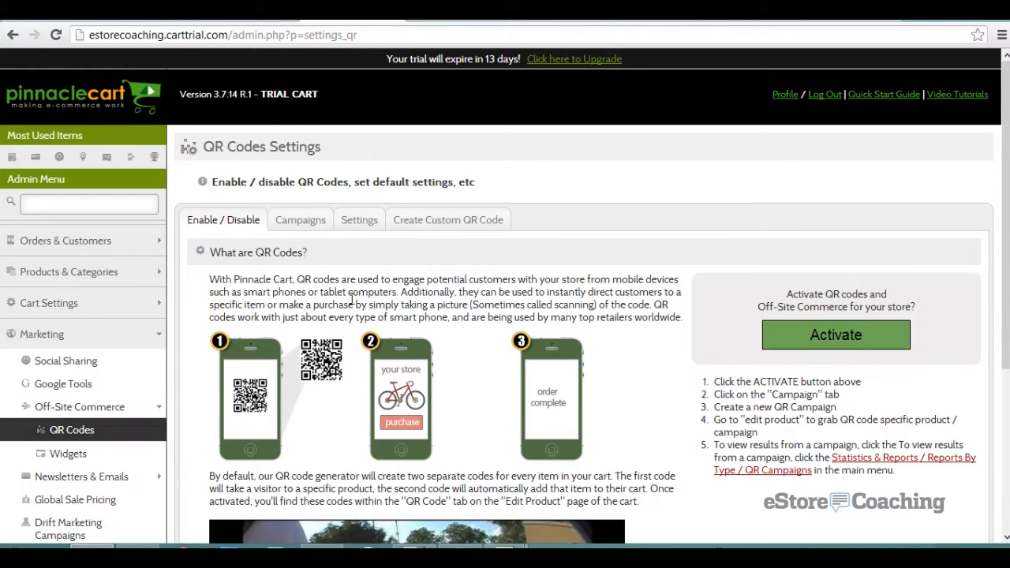
scroll(352, 300, down, 1)
scroll(353, 305, down, 2)
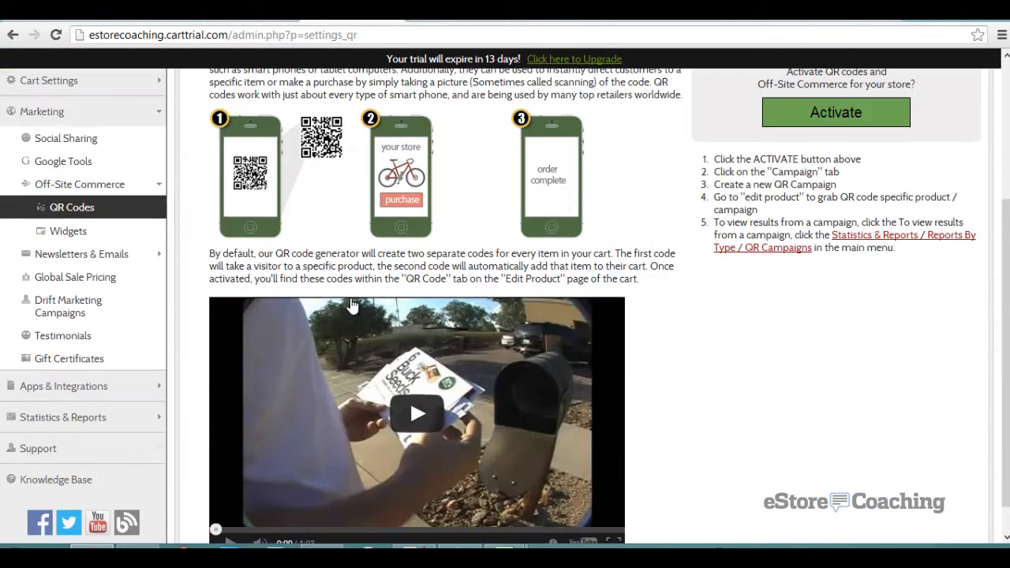
scroll(353, 305, down, 1)
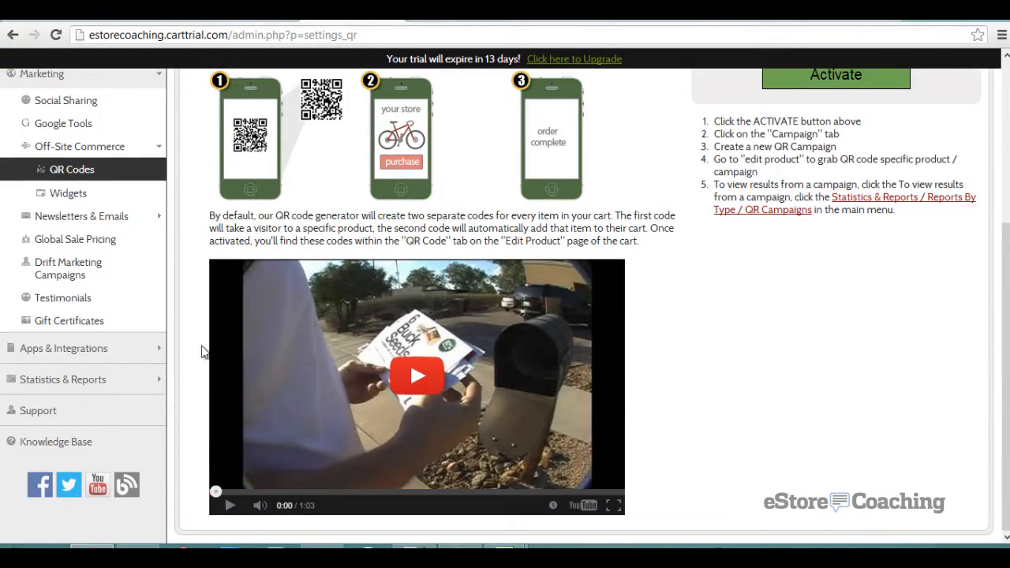
- Review the Widgets page's sample 300x250 and 600x100 product widgets and blog example
click(66, 193)
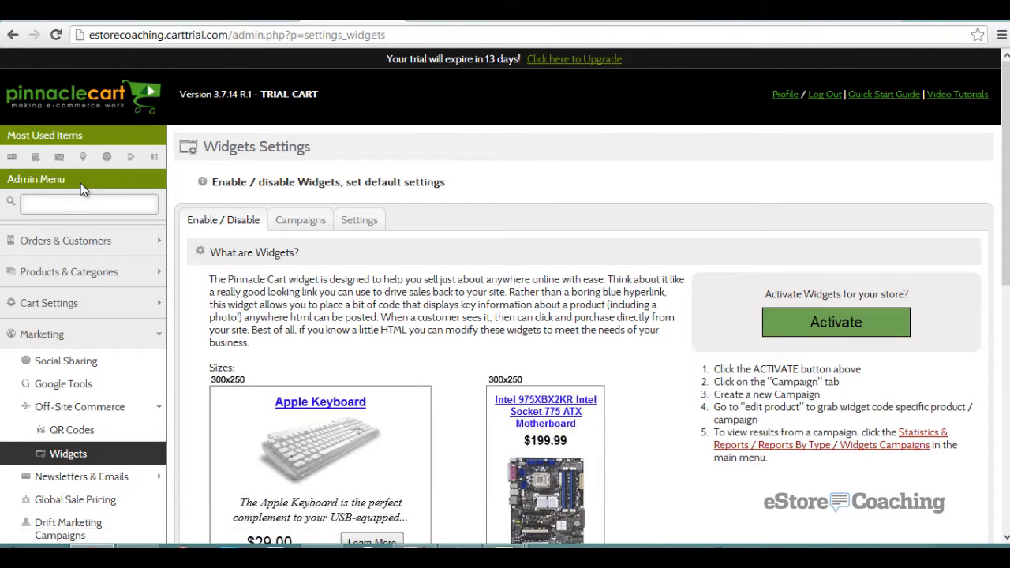
scroll(80, 183, down, 2)
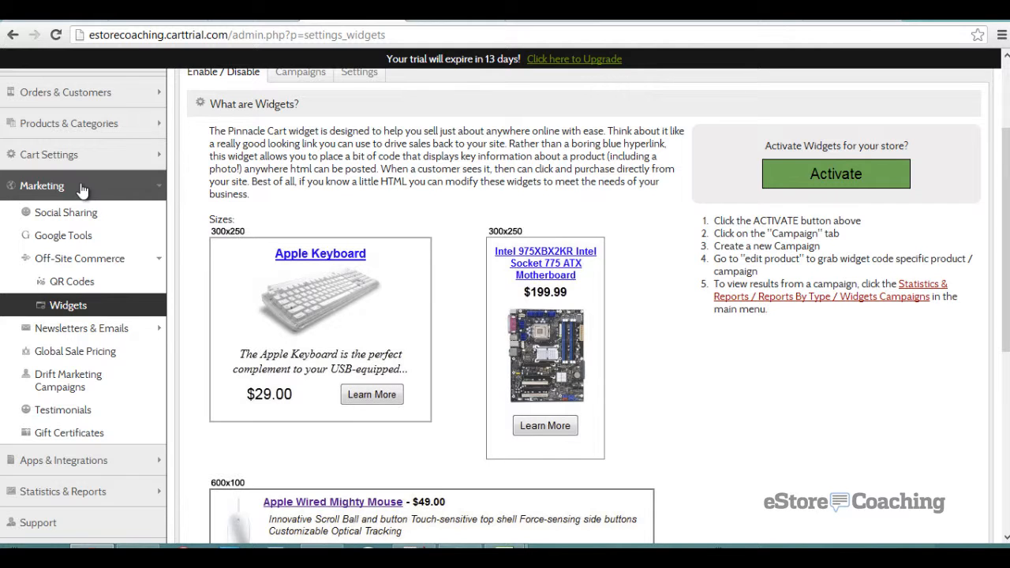
scroll(362, 227, down, 5)
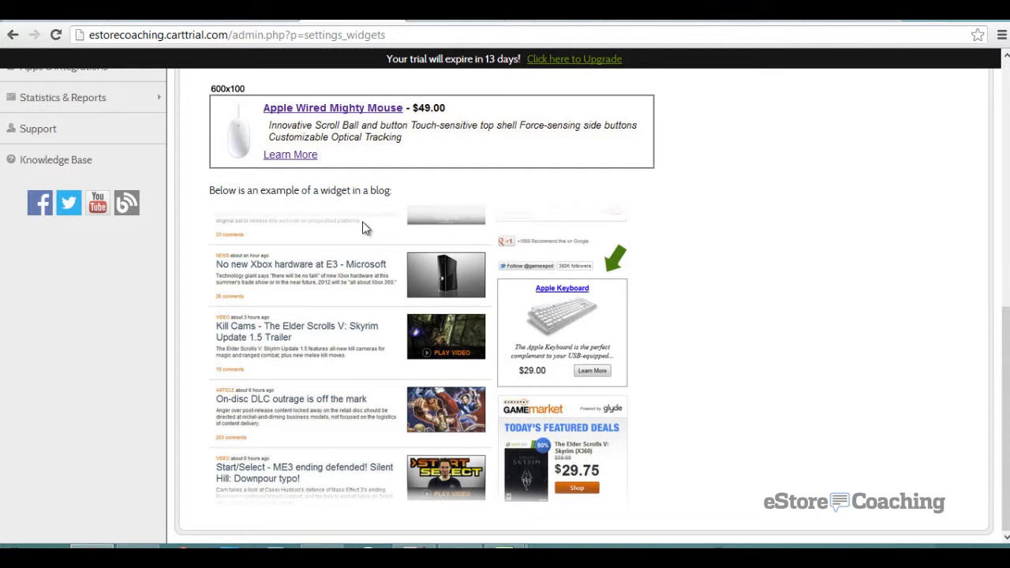
scroll(362, 228, up, 4)
click(120, 236)
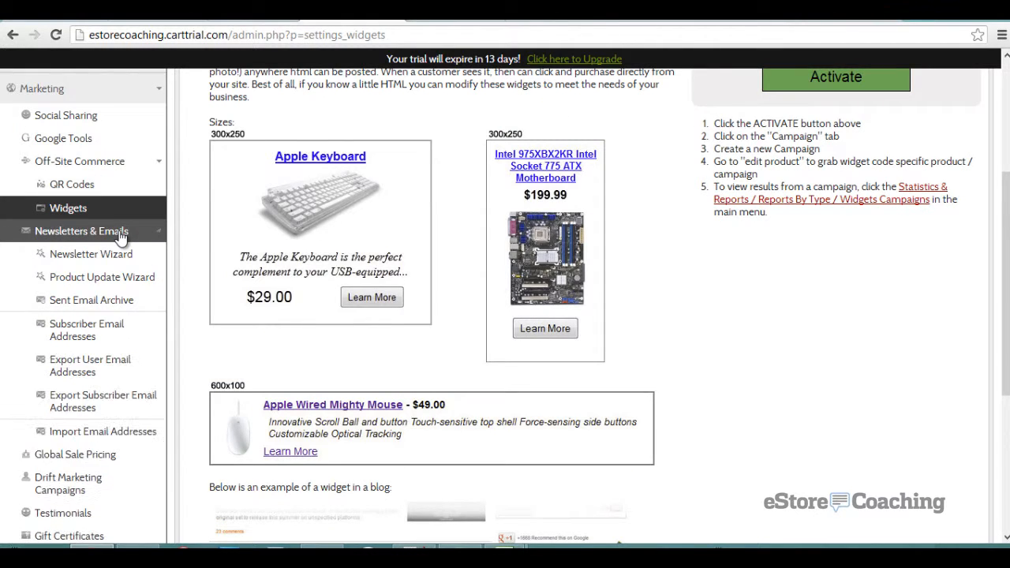
- Look over the Newsletter Wizard page
click(117, 252)
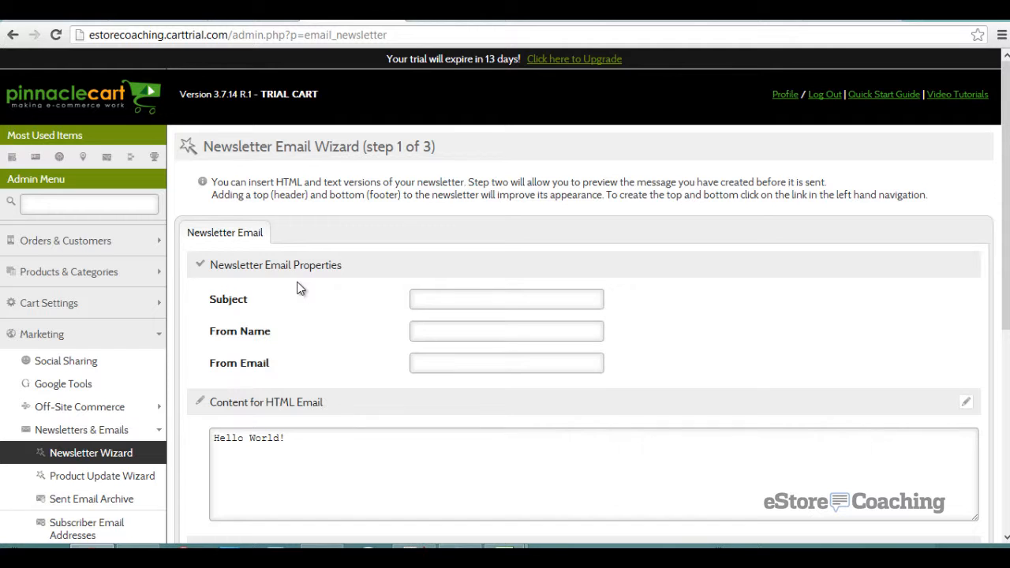
scroll(297, 288, down, 4)
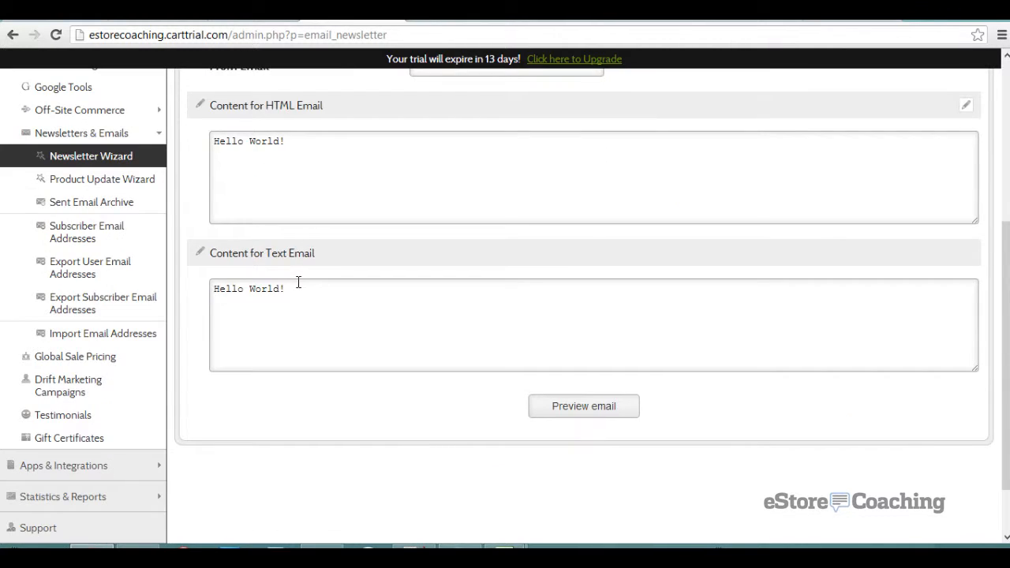
scroll(297, 288, up, 3)
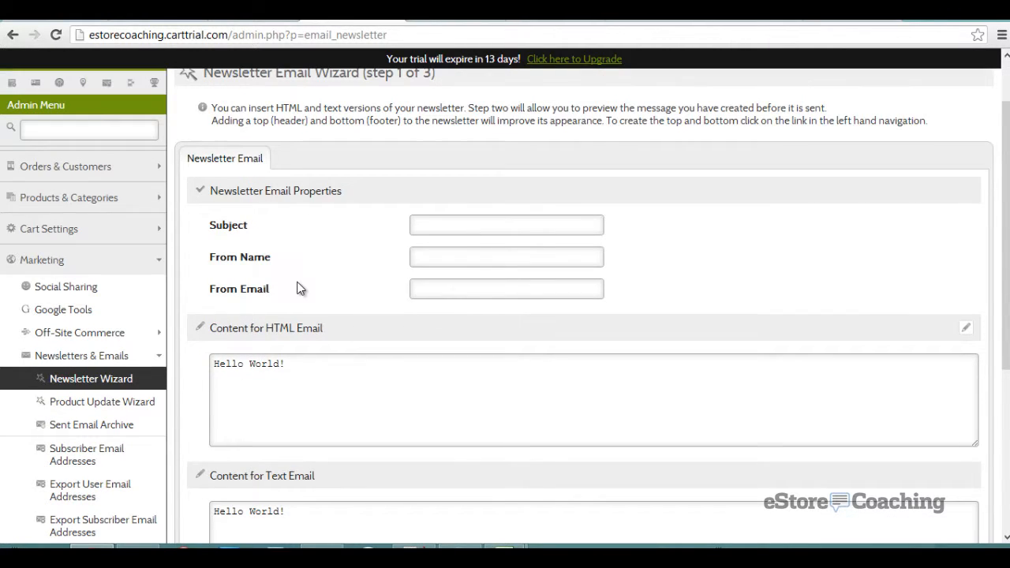
scroll(299, 289, down, 1)
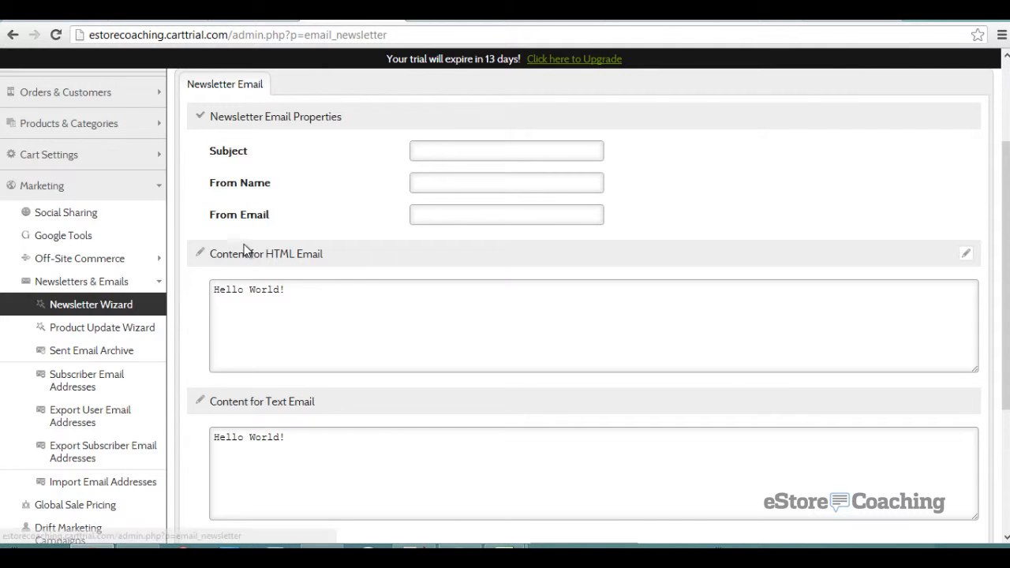
scroll(245, 246, up, 2)
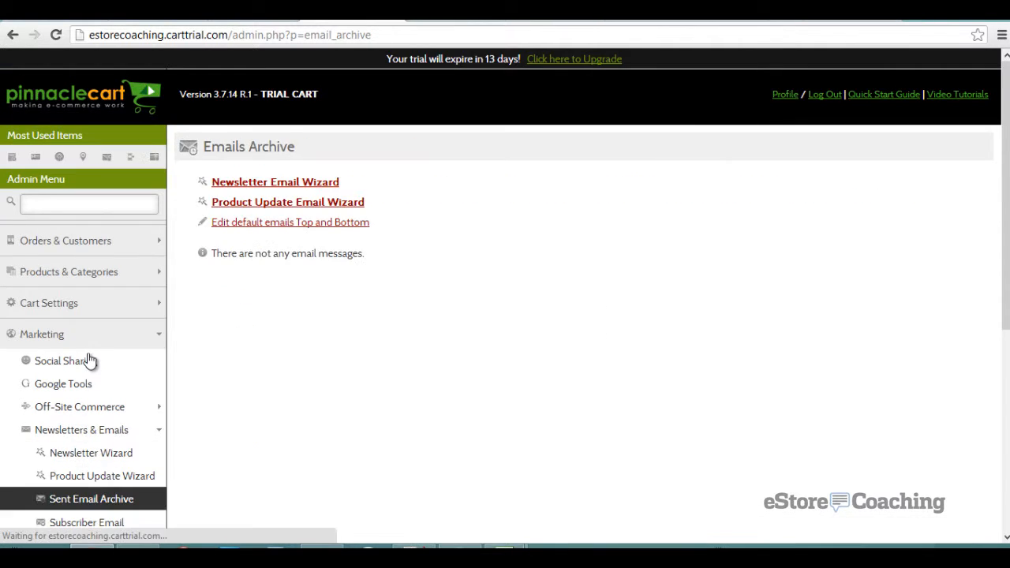
scroll(158, 361, down, 2)
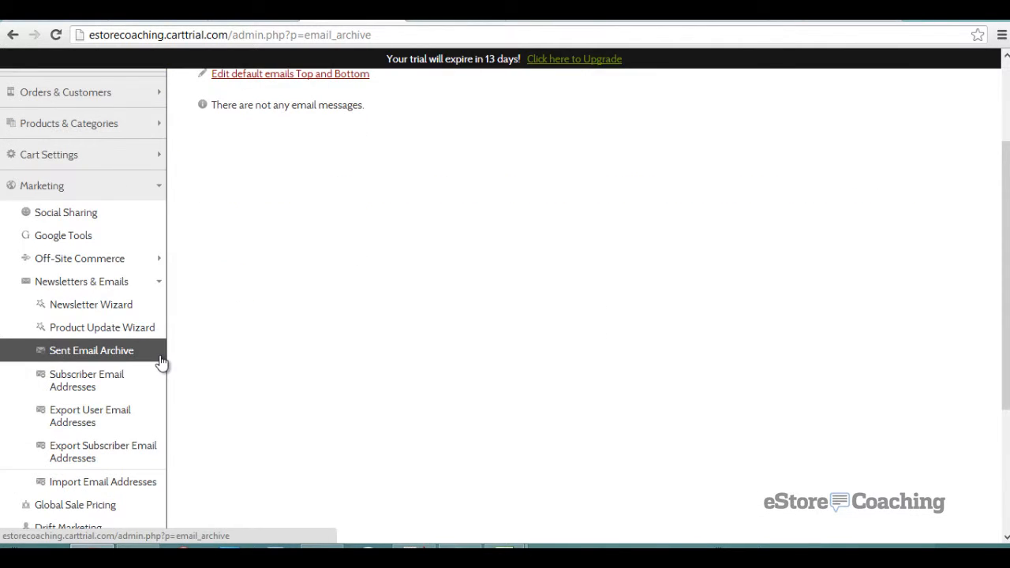
- Search Subscriber Email Addresses for August 1–31, 2013, finding no subscribers
click(138, 383)
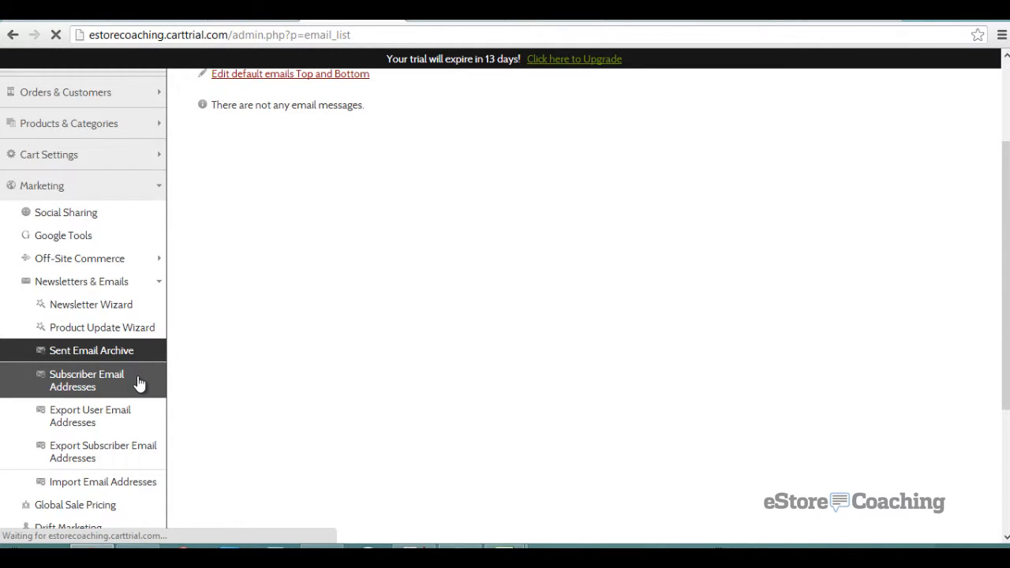
click(261, 409)
scroll(257, 371, down, 2)
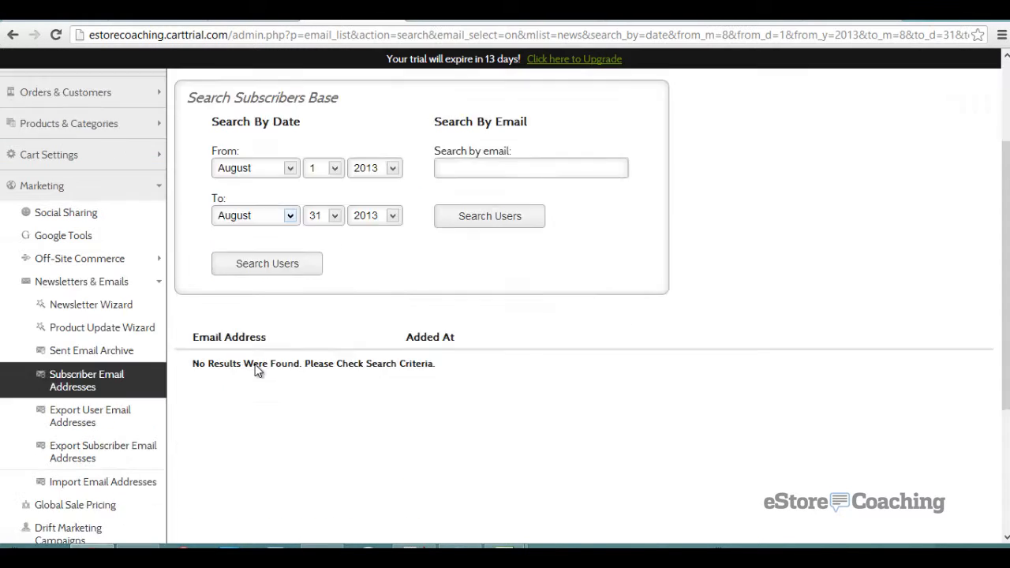
scroll(257, 371, down, 3)
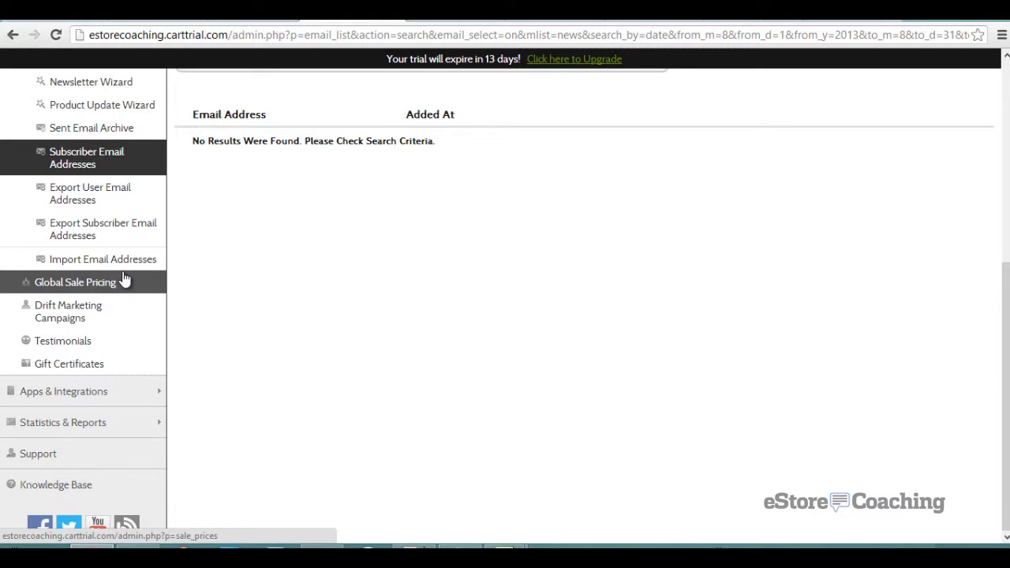
- Check Global Sale Pricing, then open the abandoned-cart email campaign setup
click(124, 282)
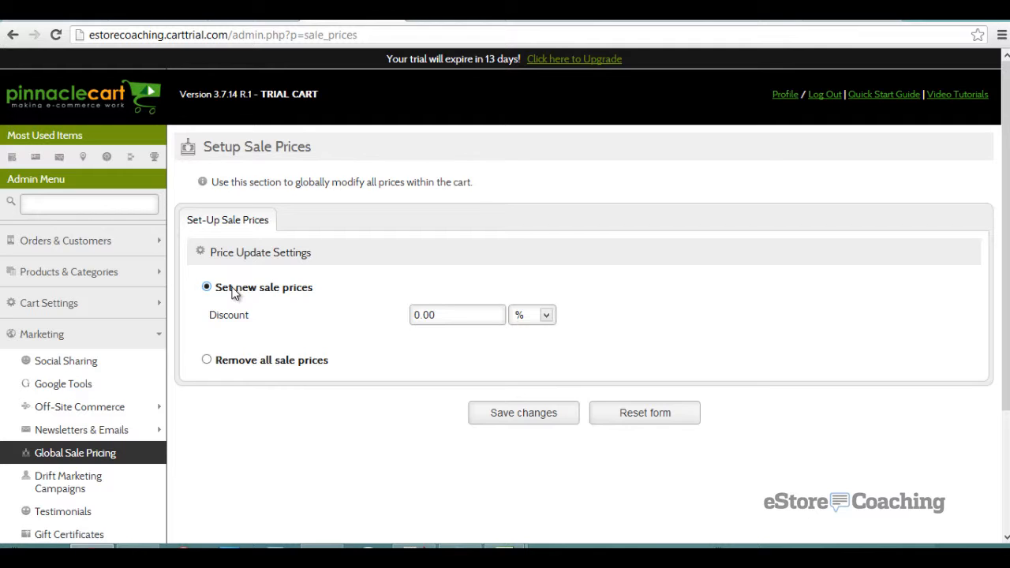
scroll(233, 293, down, 2)
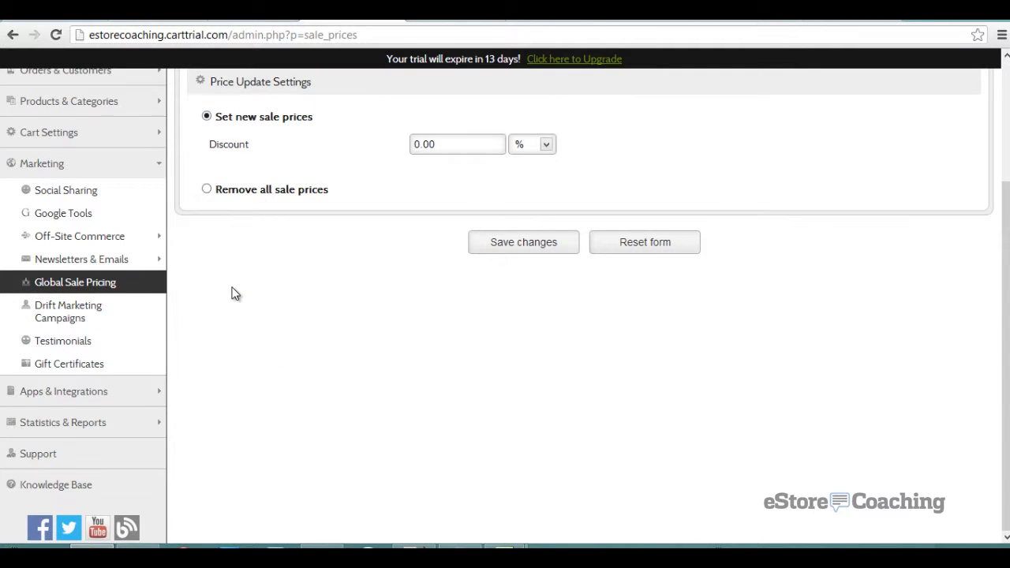
click(138, 321)
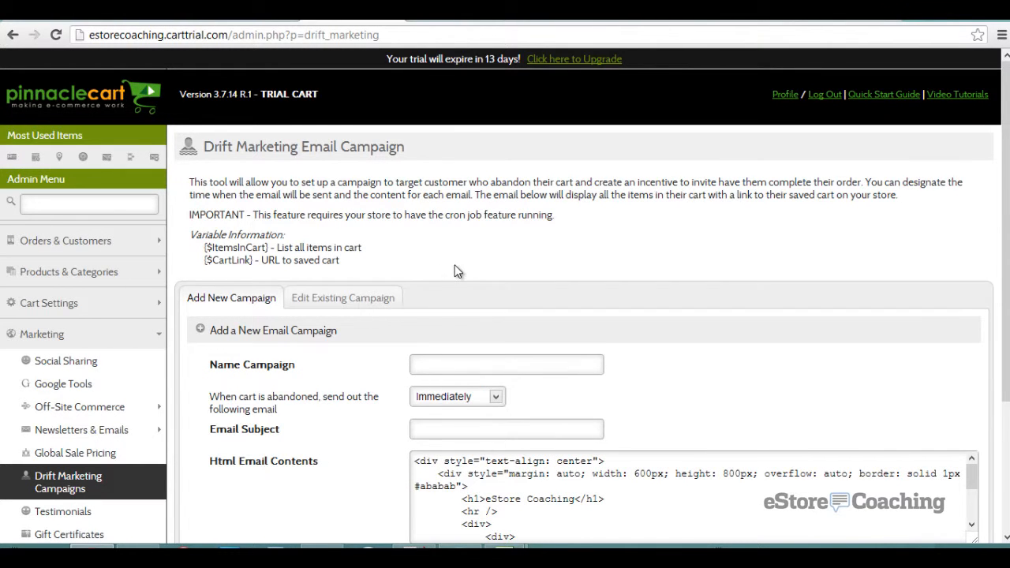
scroll(482, 229, down, 2)
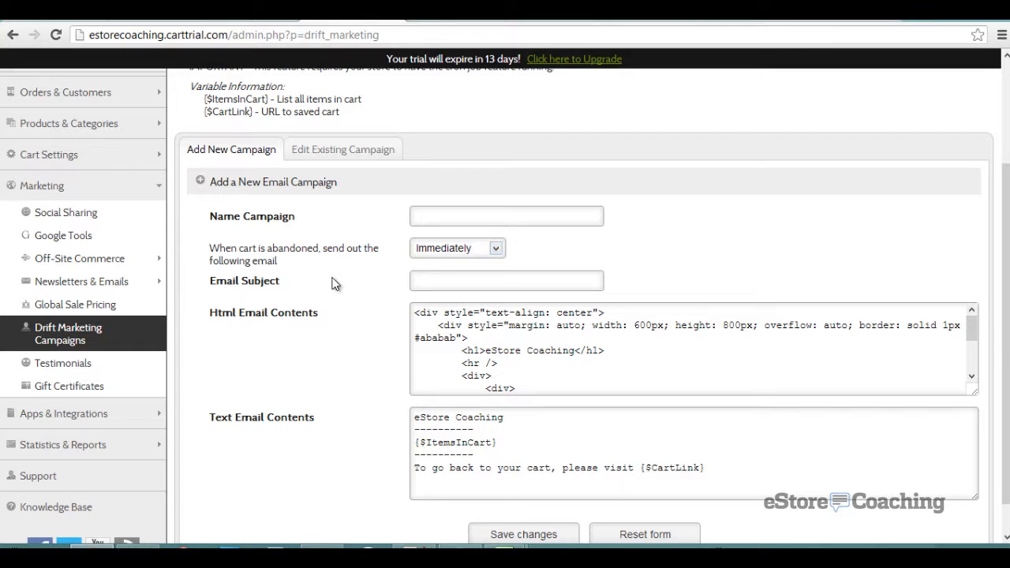
scroll(336, 284, down, 1)
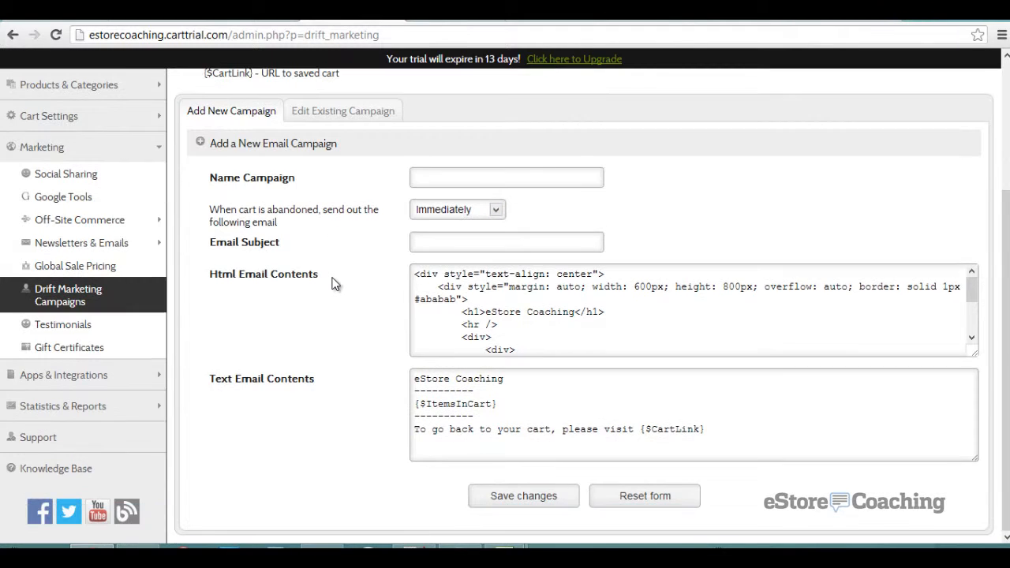
- Review the 'When cart is abandoned' delay choices, keep Immediately, then go to Testimonials
click(454, 211)
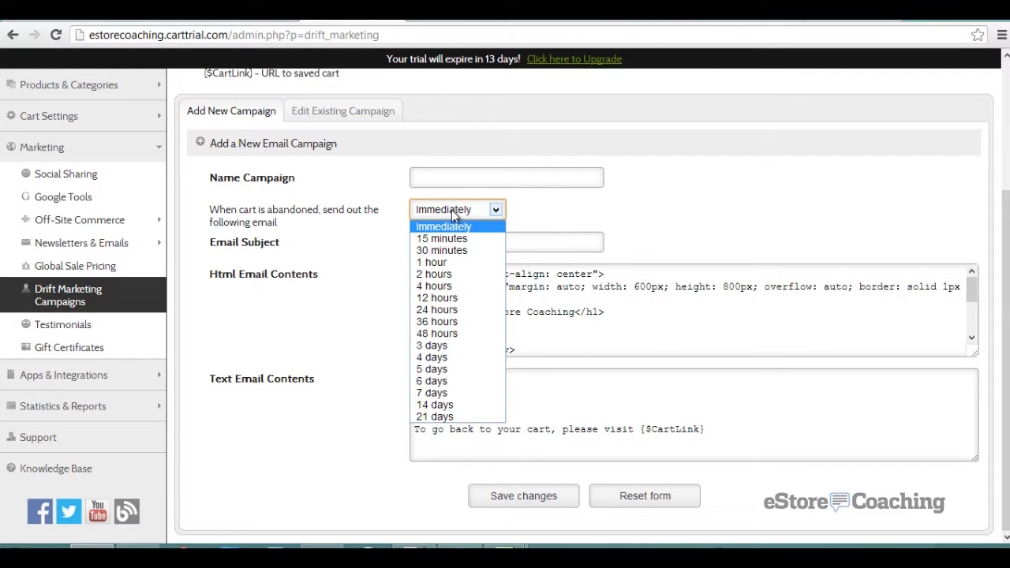
click(384, 229)
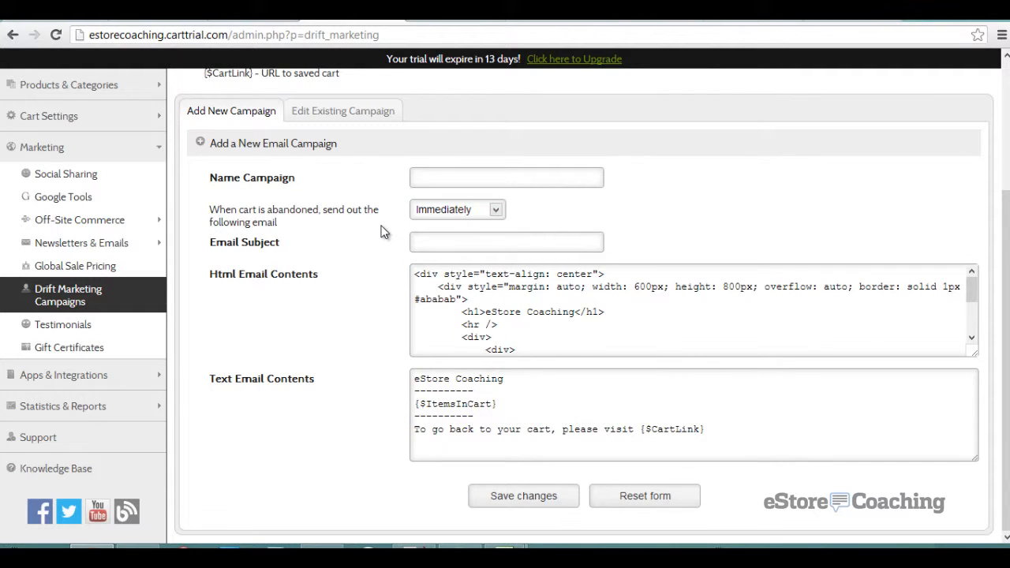
click(136, 326)
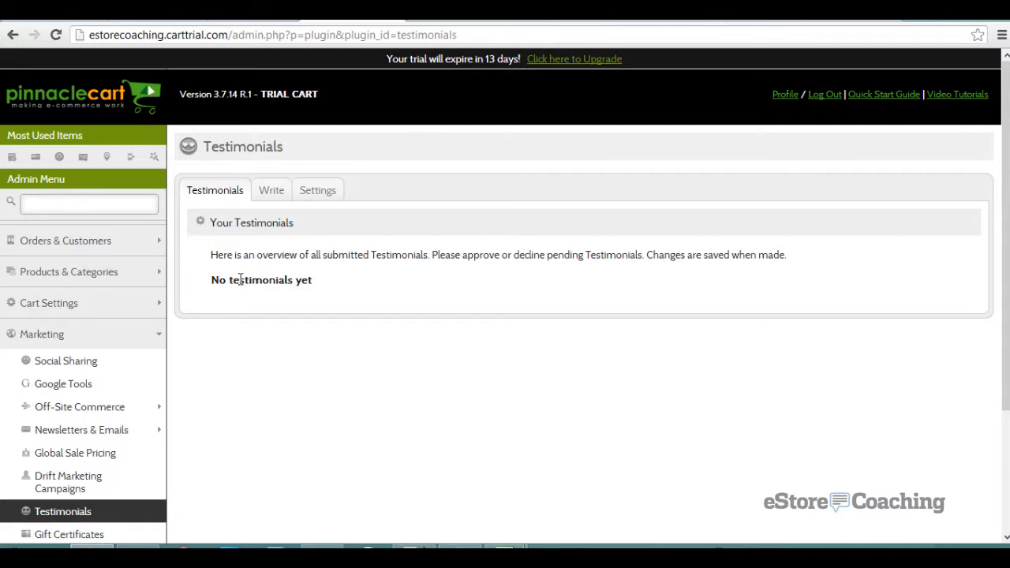
- Switch Testimonials to manual entry, then check the gift certificate filter options
click(266, 202)
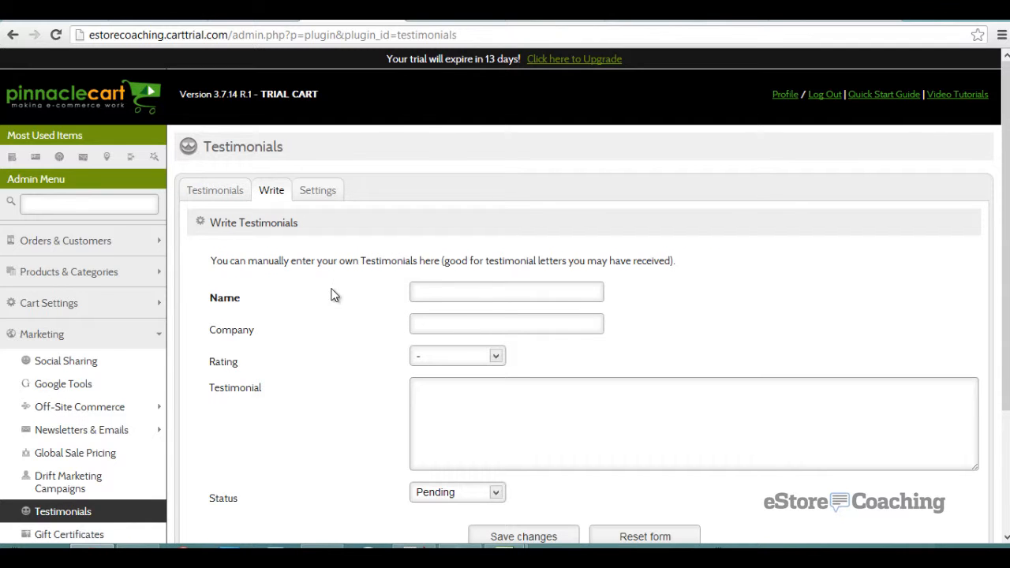
scroll(335, 295, down, 1)
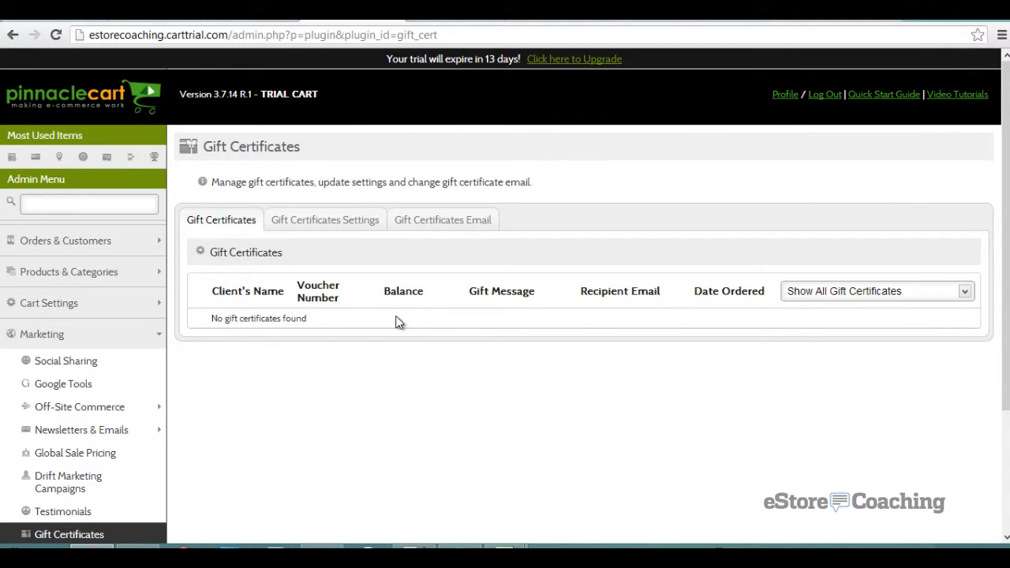
click(803, 292)
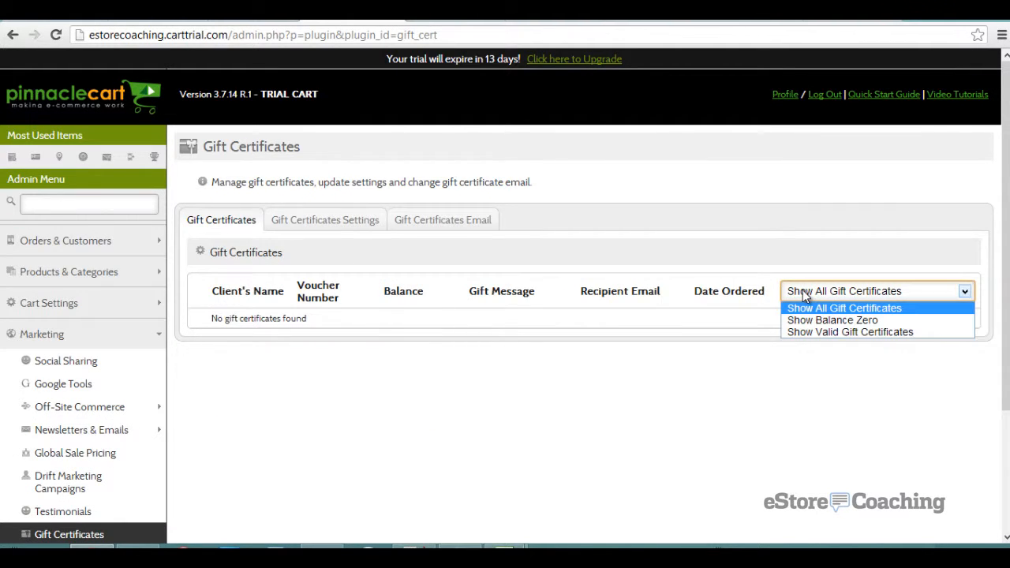
- Review the gift certificate module status and email template, then expand Apps & Integrations
click(334, 222)
click(334, 223)
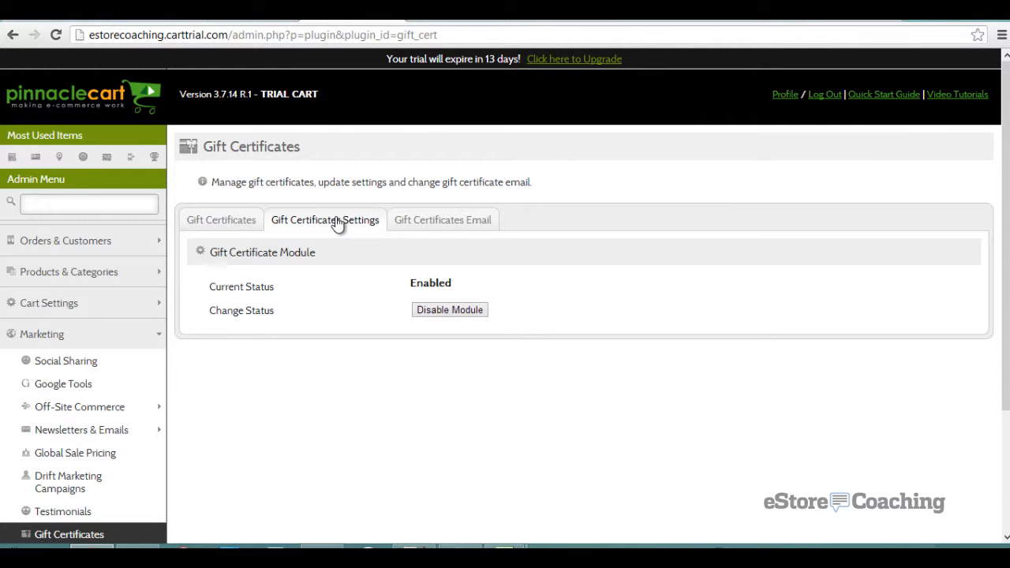
click(431, 224)
click(234, 221)
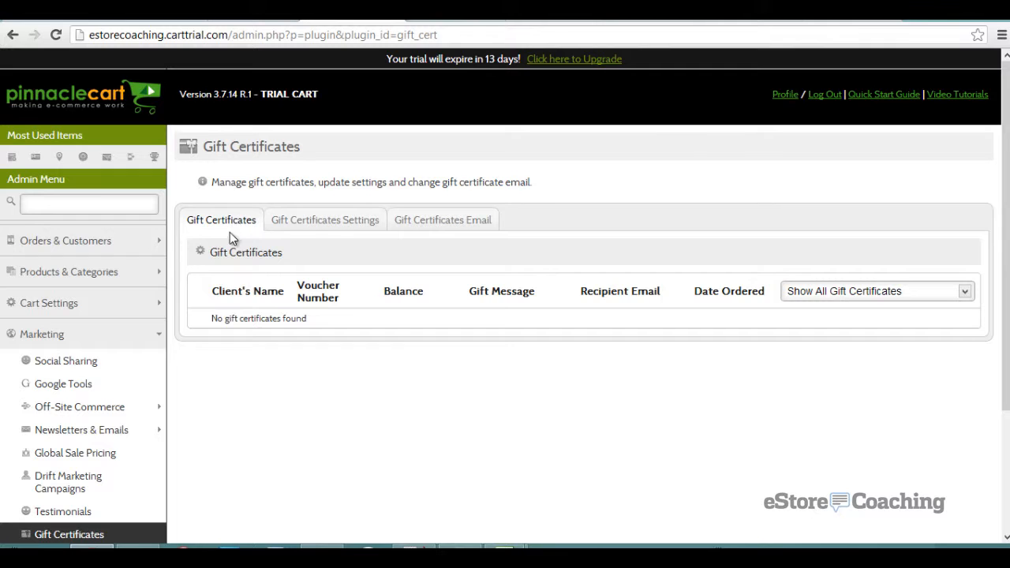
scroll(234, 318, down, 3)
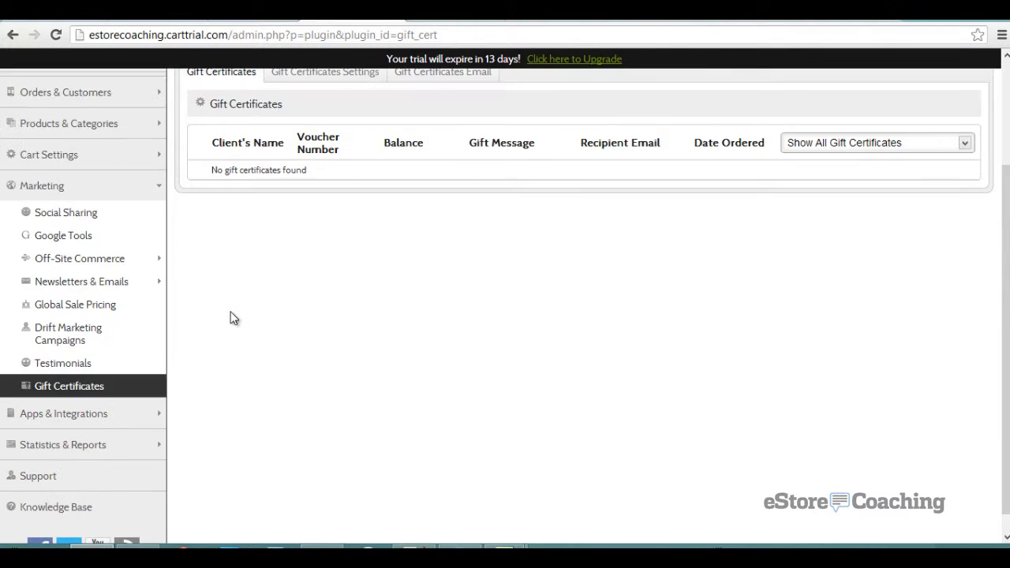
click(120, 414)
scroll(125, 412, down, 3)
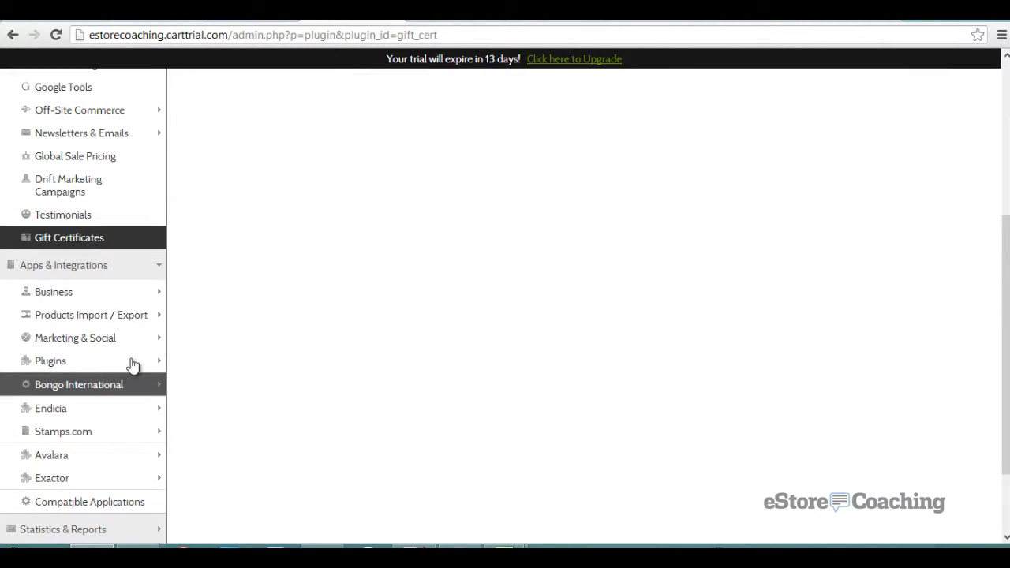
- Browse the Doba Products Import settings page under product import integrations
click(122, 302)
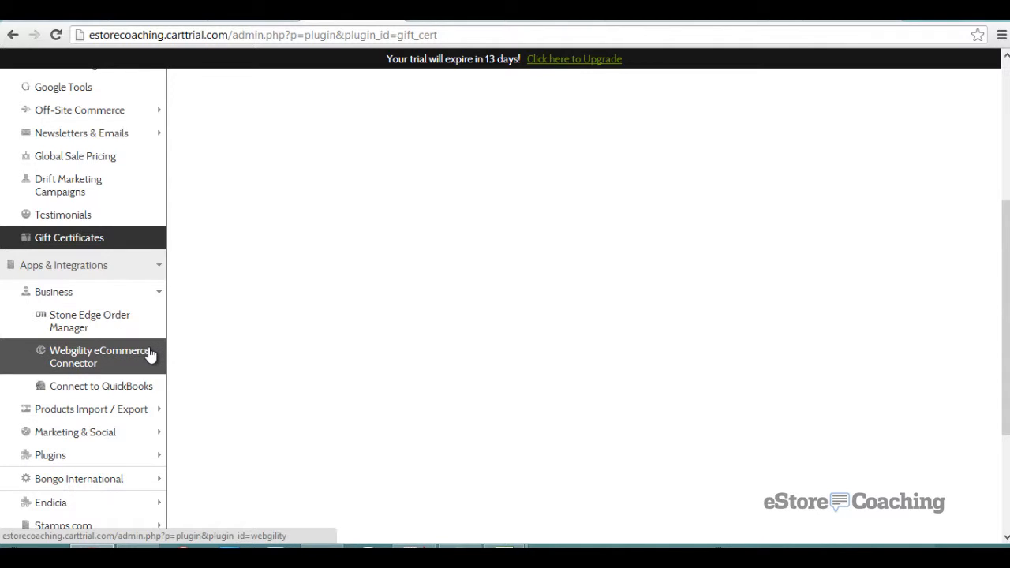
click(150, 409)
scroll(150, 406, down, 1)
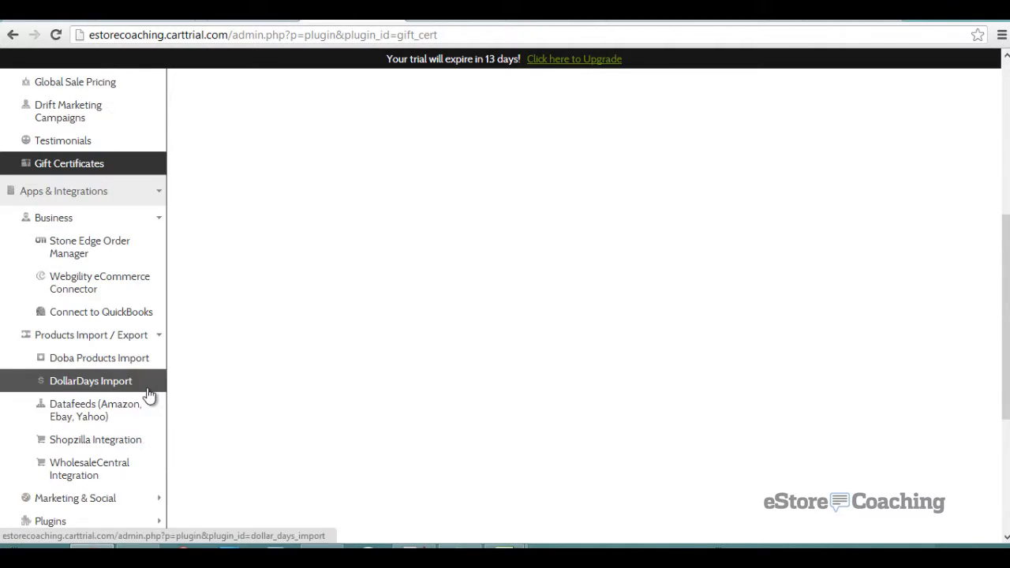
click(145, 360)
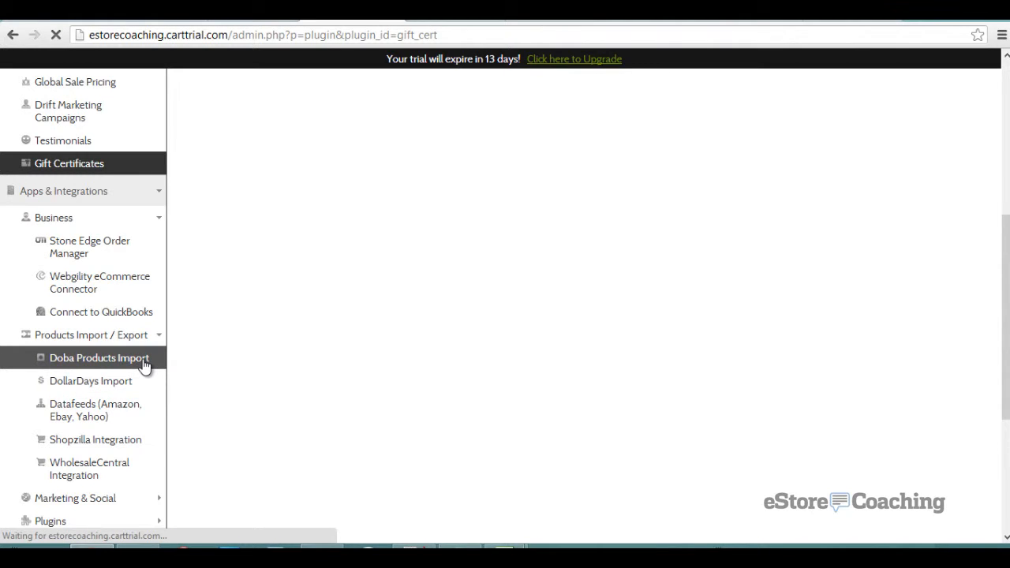
scroll(297, 355, down, 2)
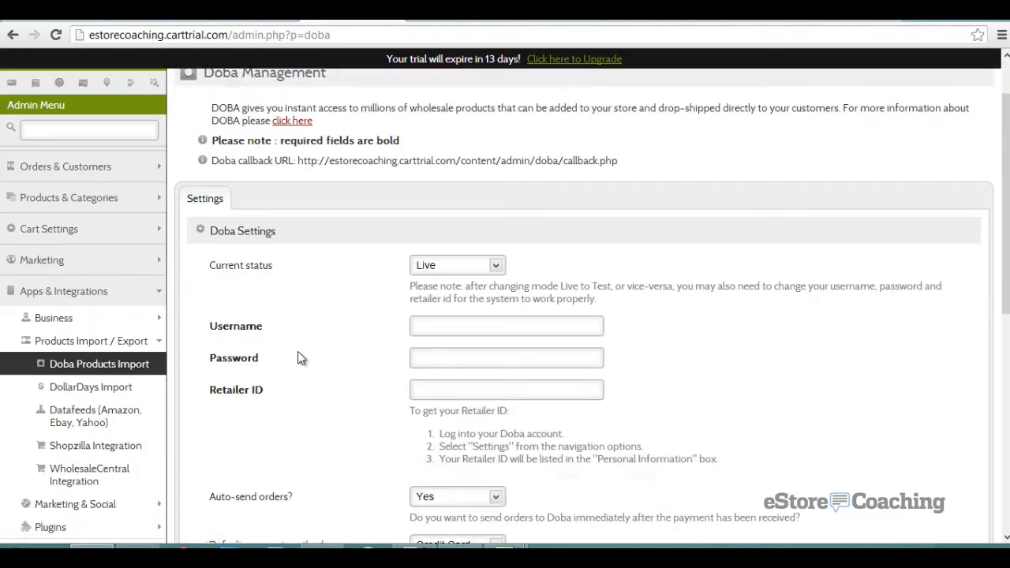
scroll(297, 358, up, 1)
scroll(297, 357, up, 1)
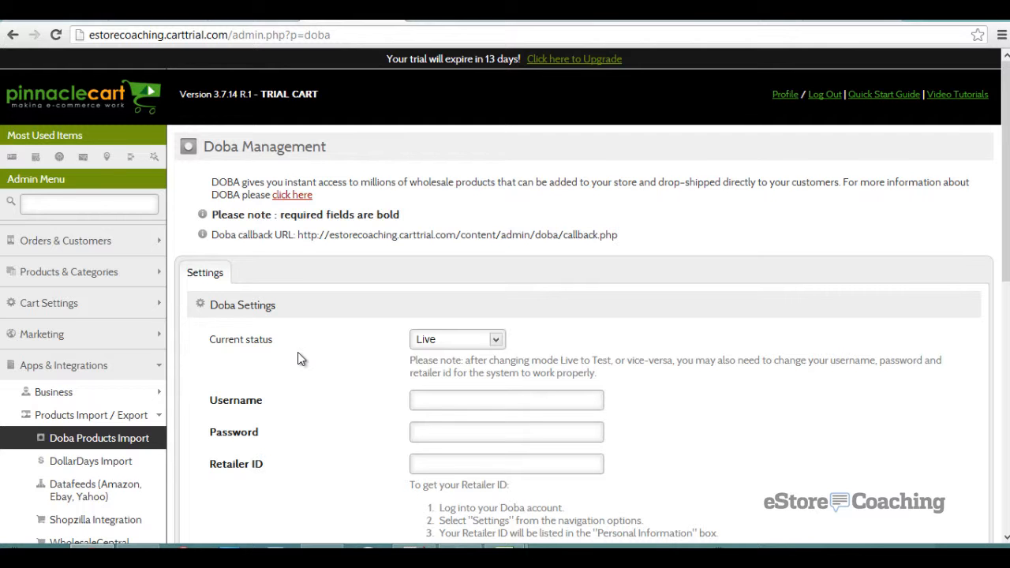
scroll(297, 357, down, 3)
scroll(298, 358, down, 2)
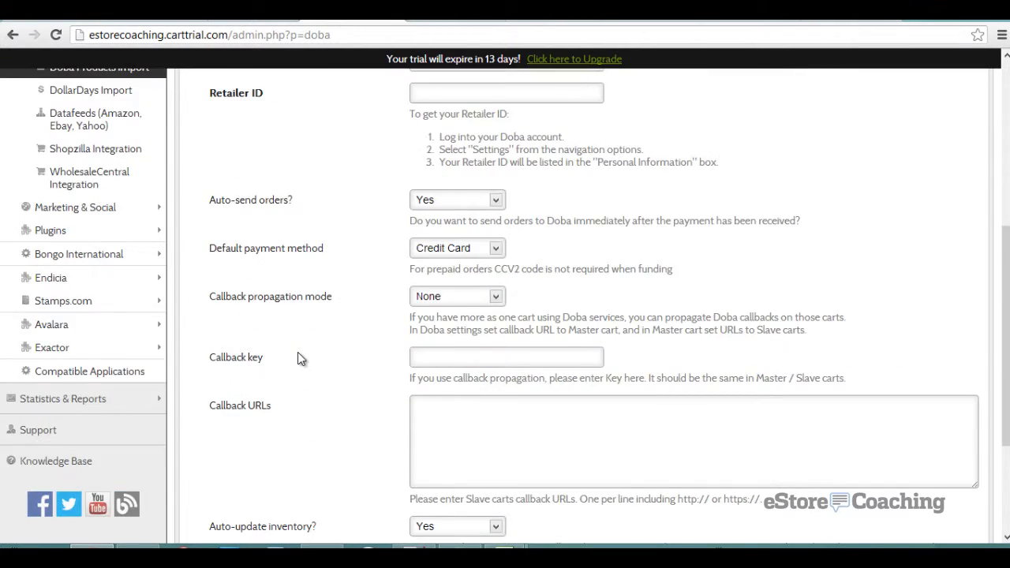
scroll(297, 359, down, 3)
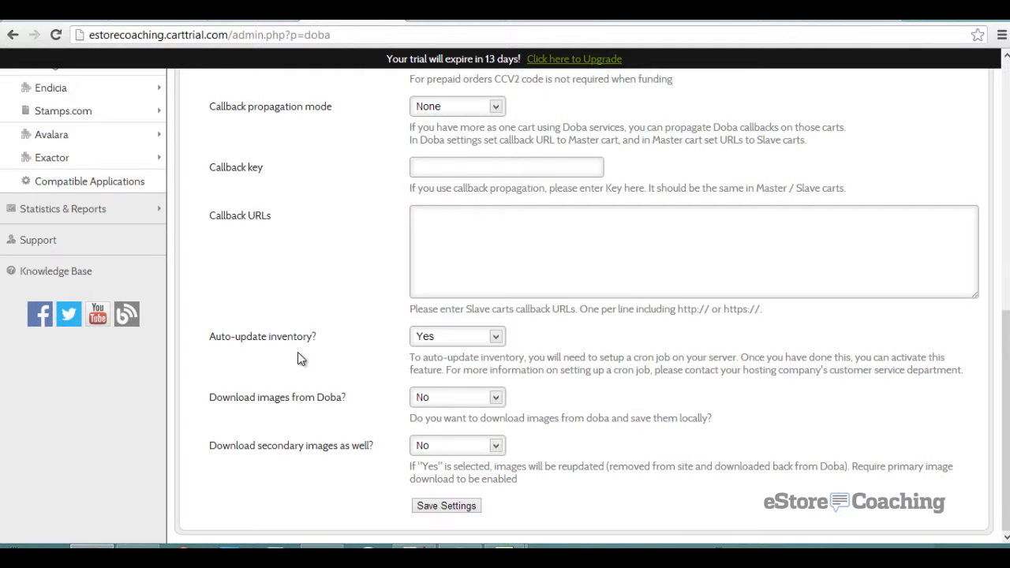
scroll(298, 353, up, 4)
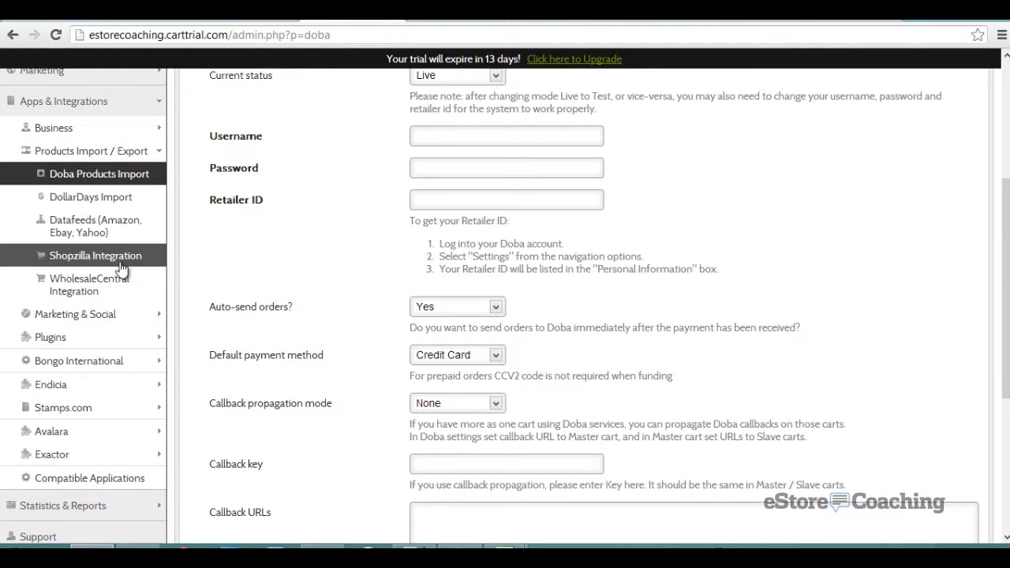
- View WholesaleCentral, Affiliate and Mailchimp integration settings, then Miscellaneous Plugins and Statistics & Reports
click(146, 287)
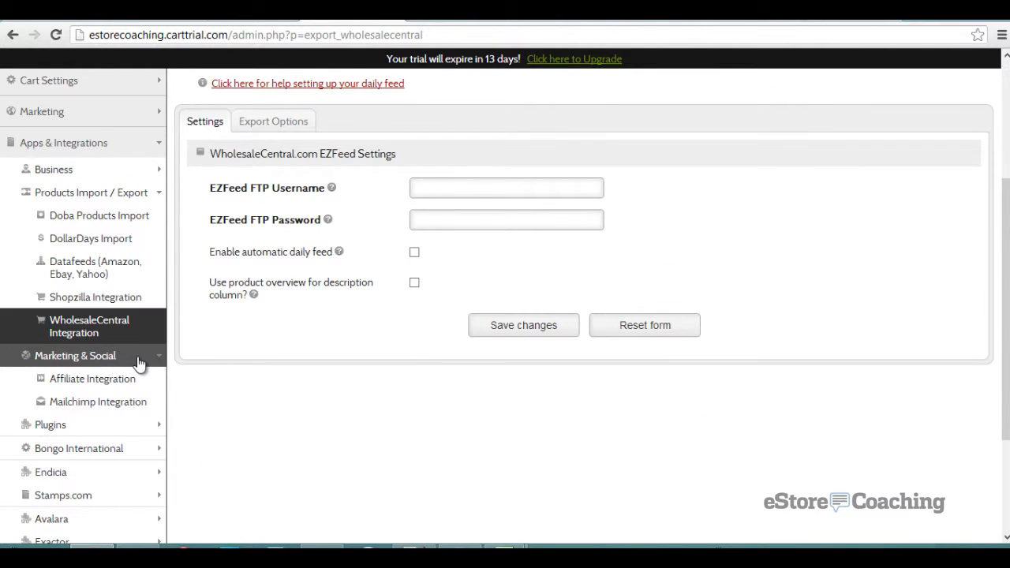
click(109, 380)
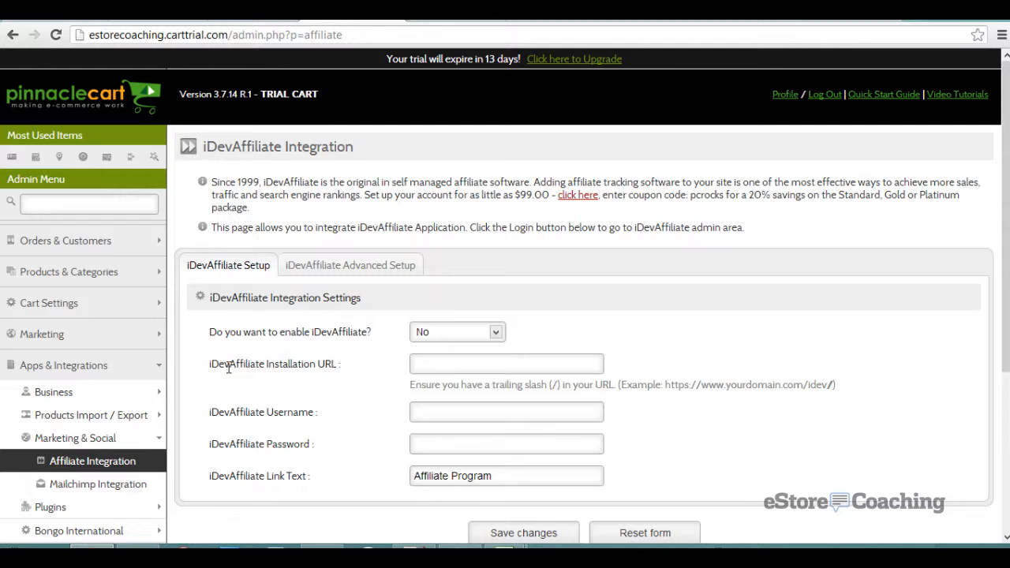
scroll(227, 367, down, 2)
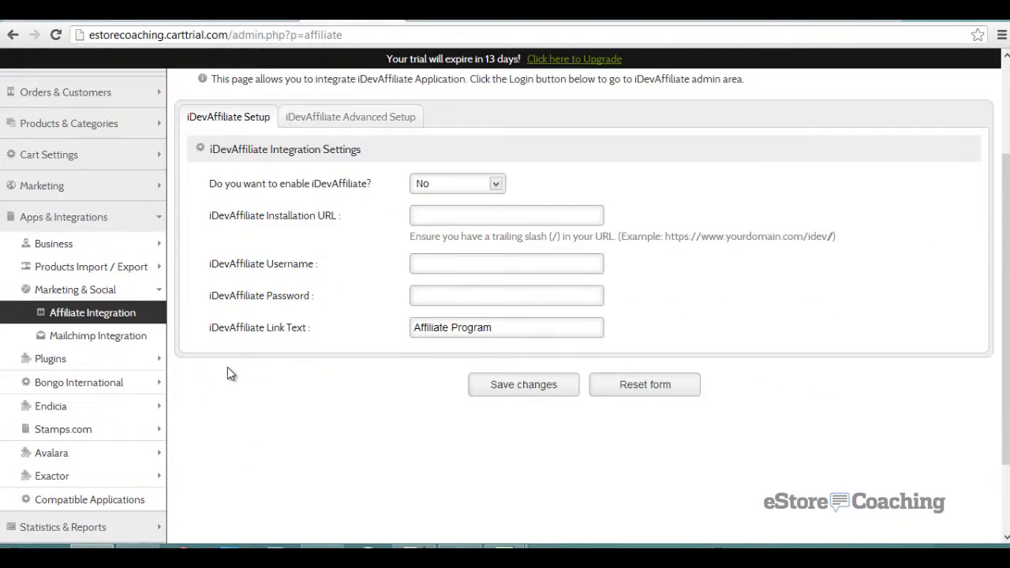
click(101, 336)
scroll(176, 364, down, 3)
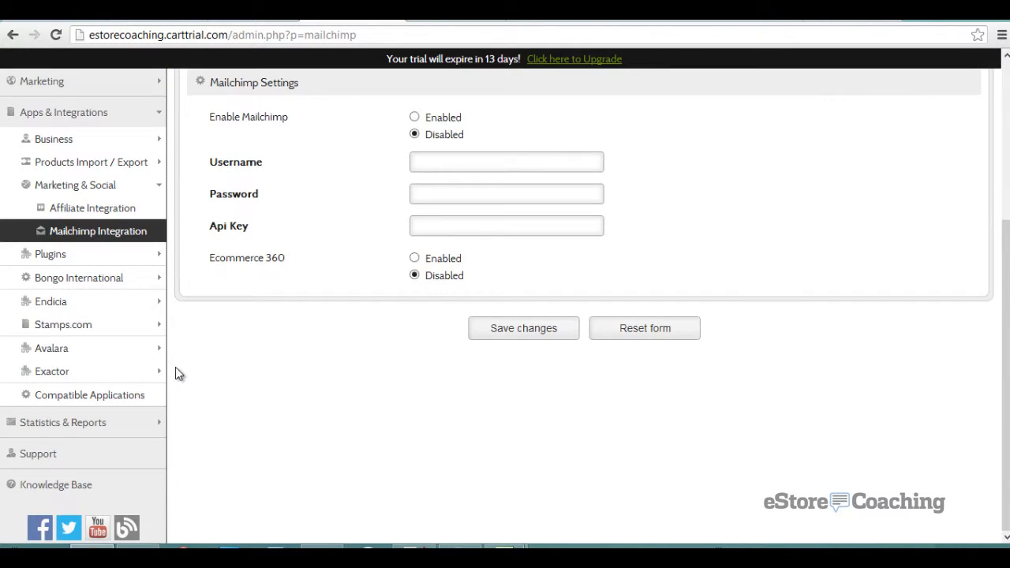
click(118, 257)
click(156, 425)
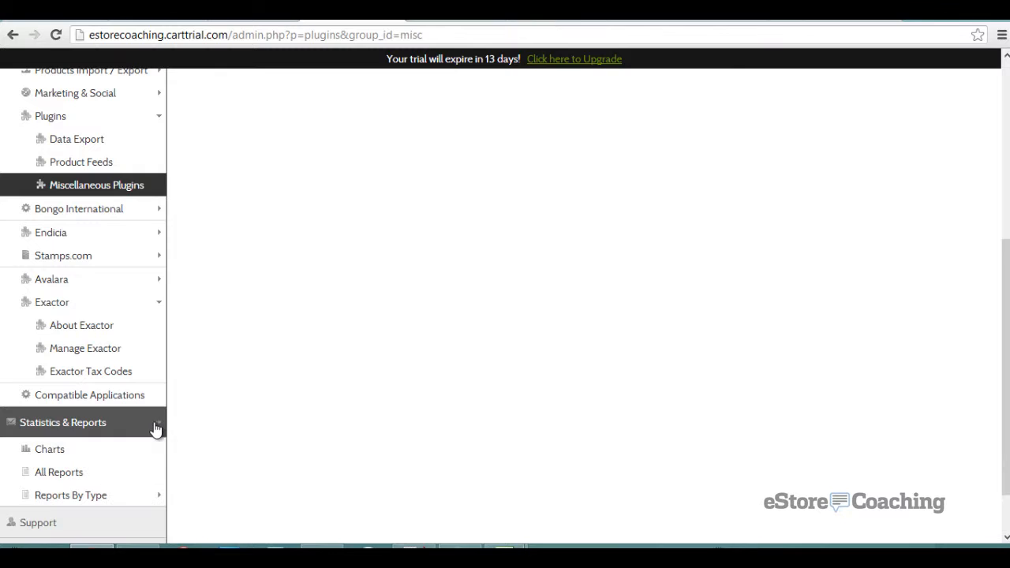
- Load and browse the August 2013 statistics charts
click(114, 451)
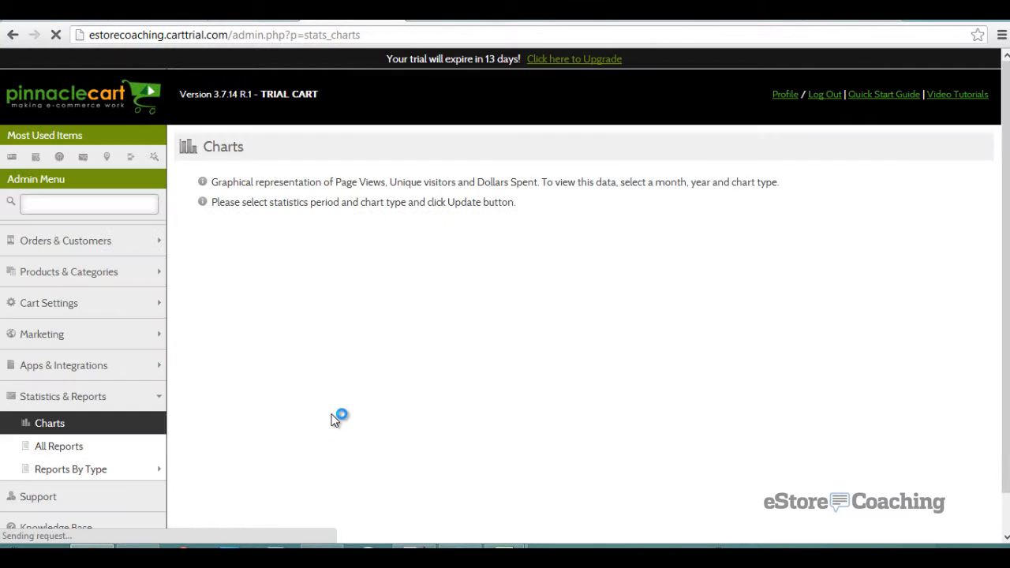
click(575, 395)
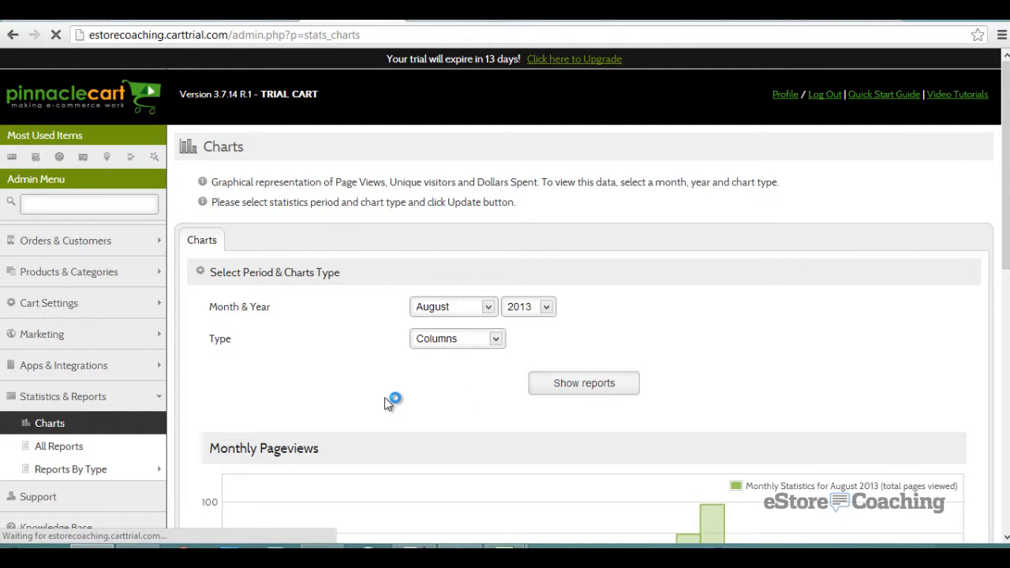
scroll(385, 397, down, 4)
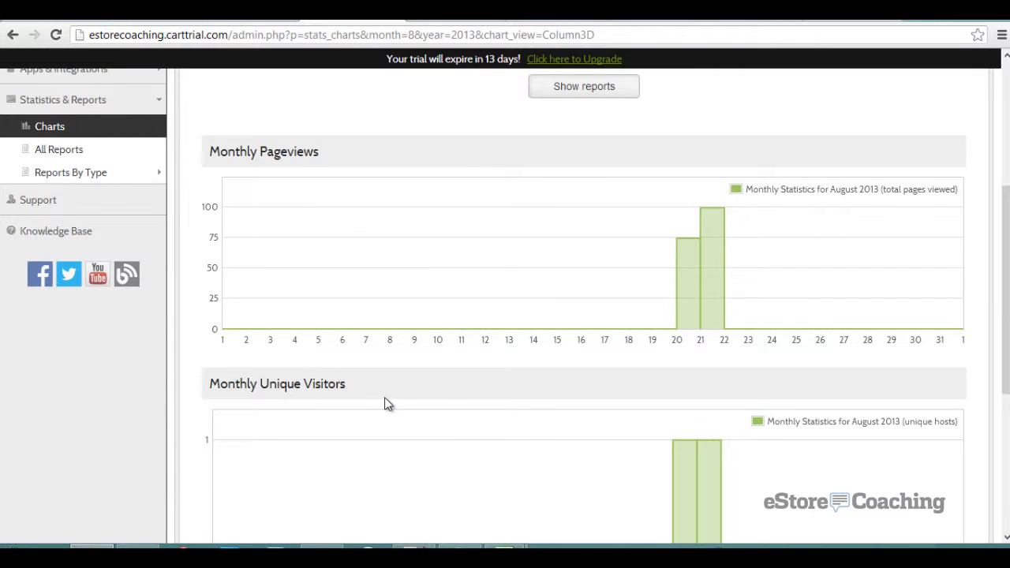
scroll(385, 397, down, 4)
scroll(387, 404, up, 5)
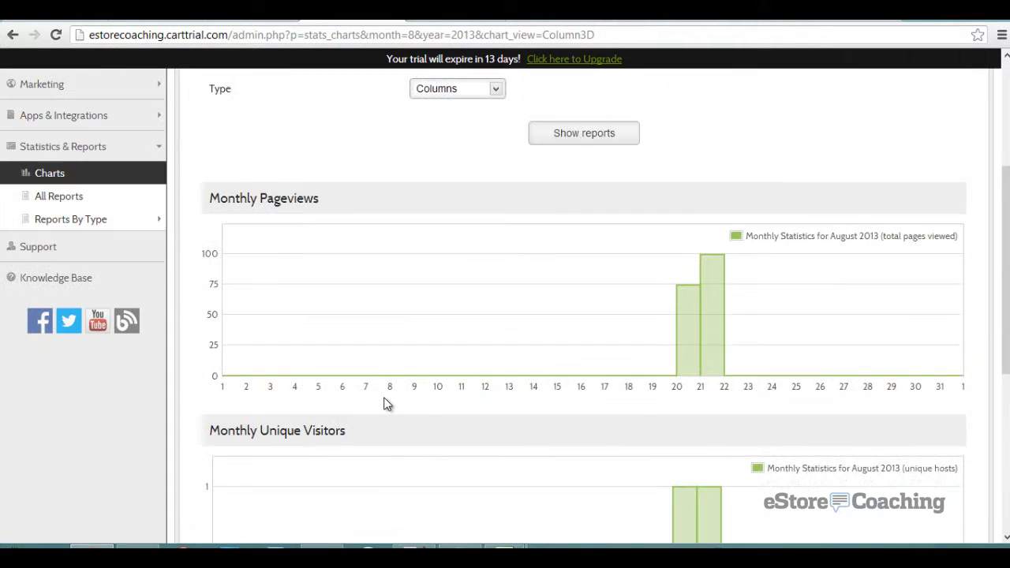
scroll(385, 404, up, 3)
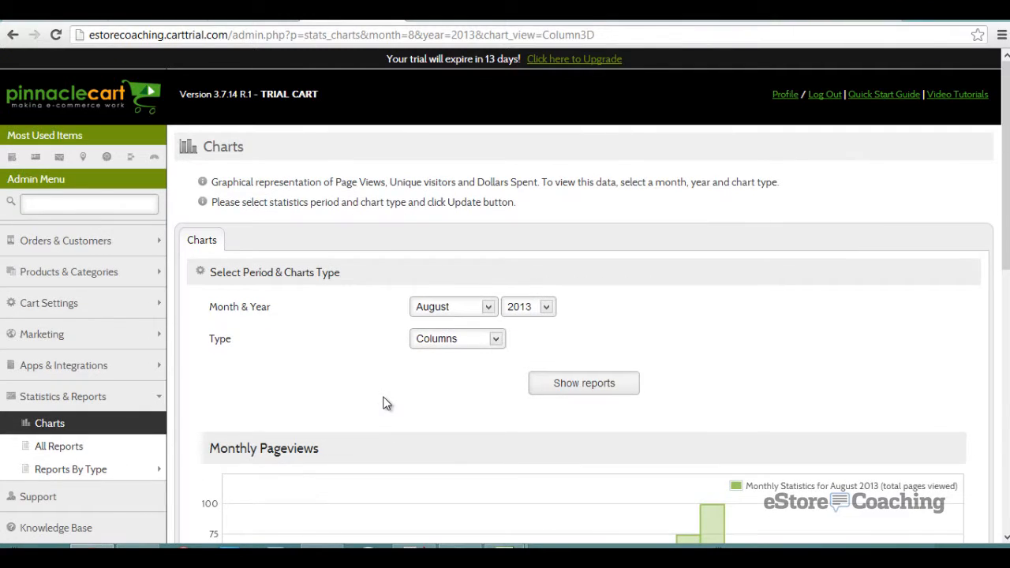
- Open the storefront cart with the Logitech M505 mouse and 10 NIKE T-shirts and proceed to checkout
click(134, 241)
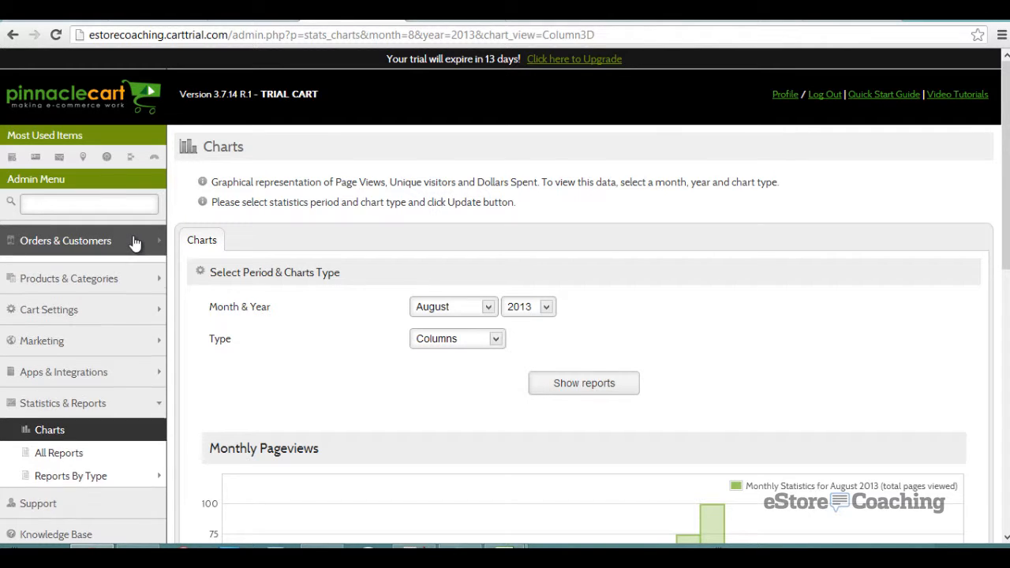
click(405, 19)
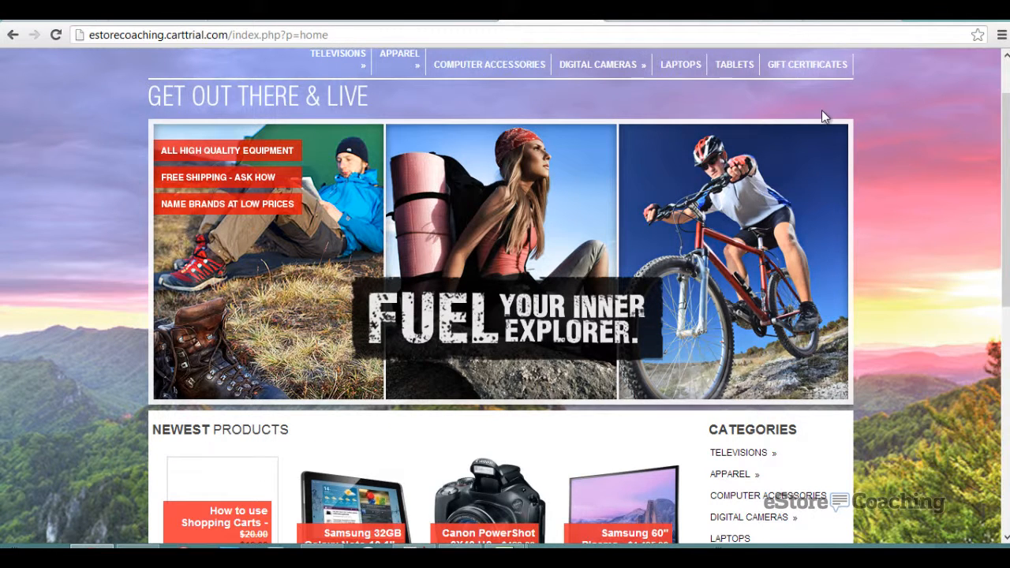
scroll(822, 116, up, 1)
click(734, 61)
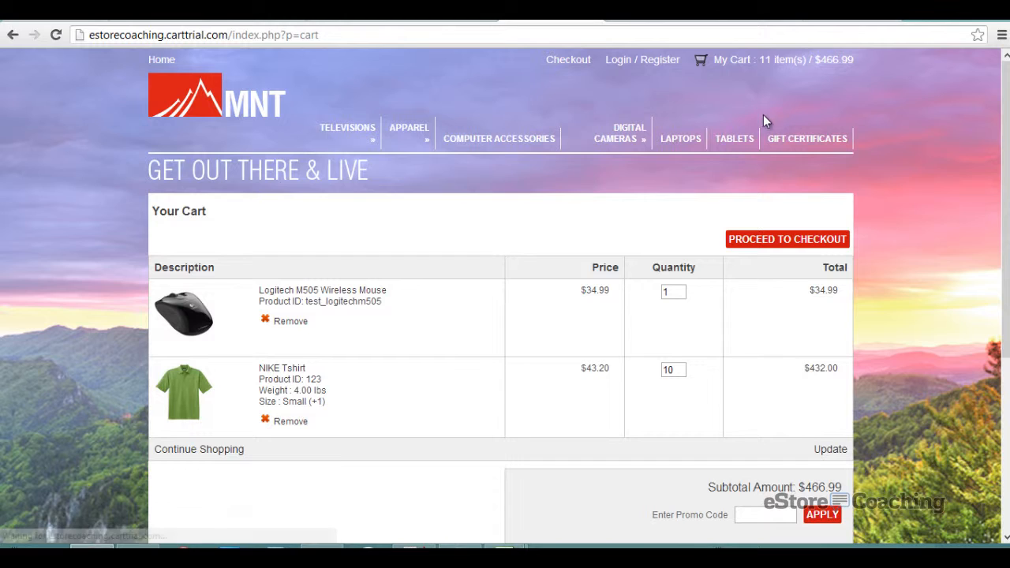
click(781, 240)
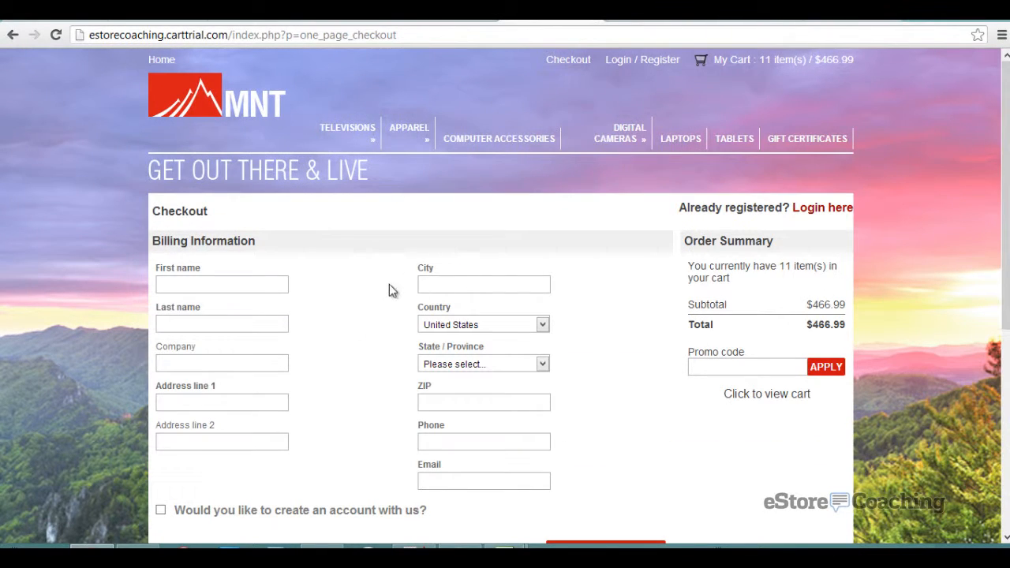
- Enter the billing first and last name, street address, city and state
click(250, 286)
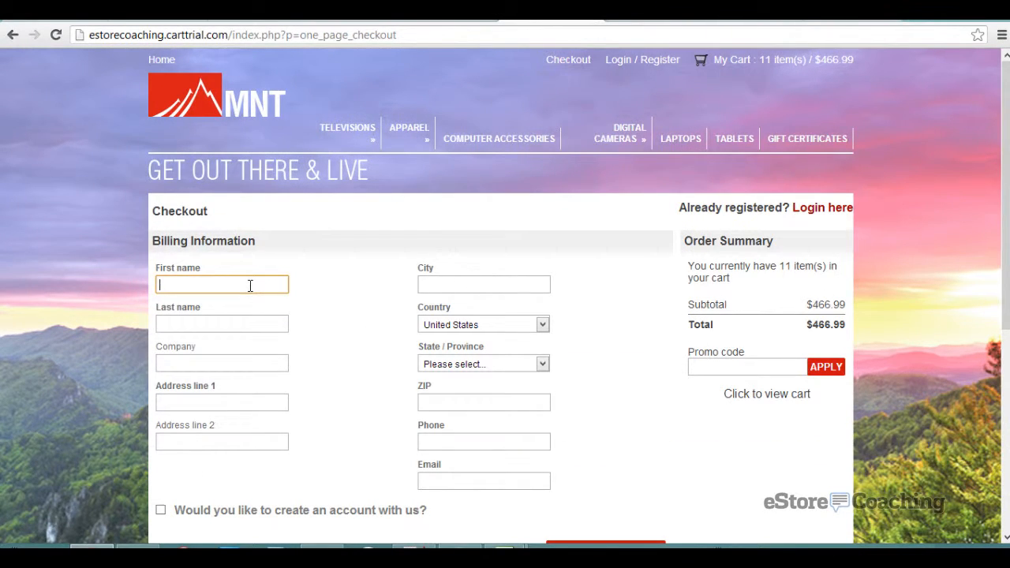
text(Jason)
key(Tab)
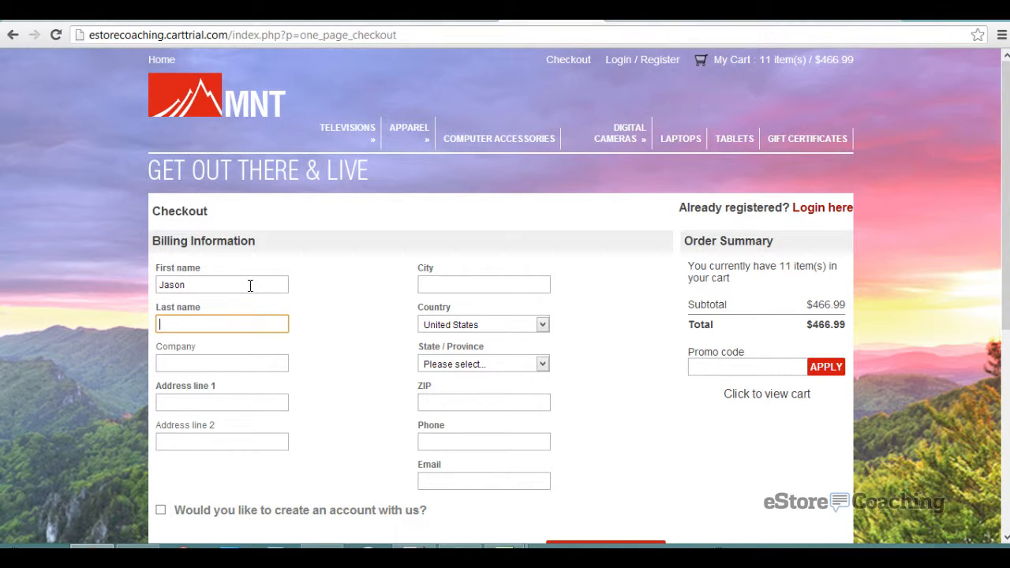
text(C)
key(Tab)
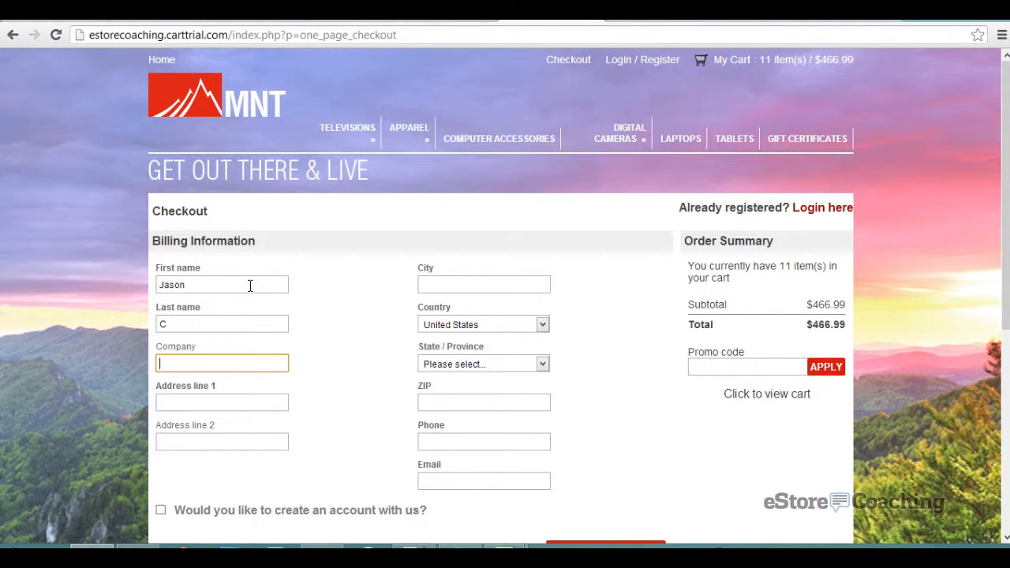
key(Tab)
text(123 Main)
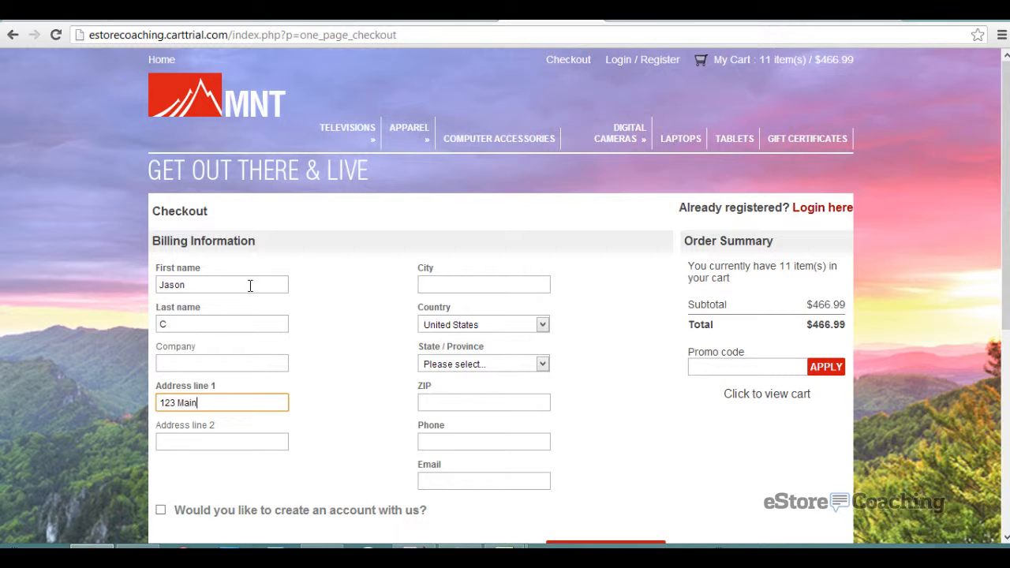
text( Street)
key(Tab)
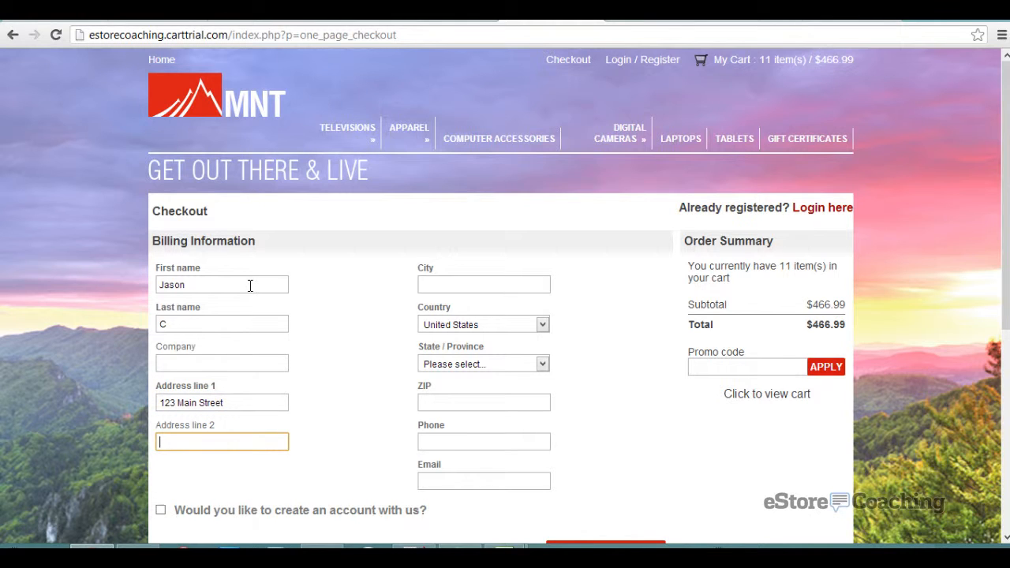
key(Tab)
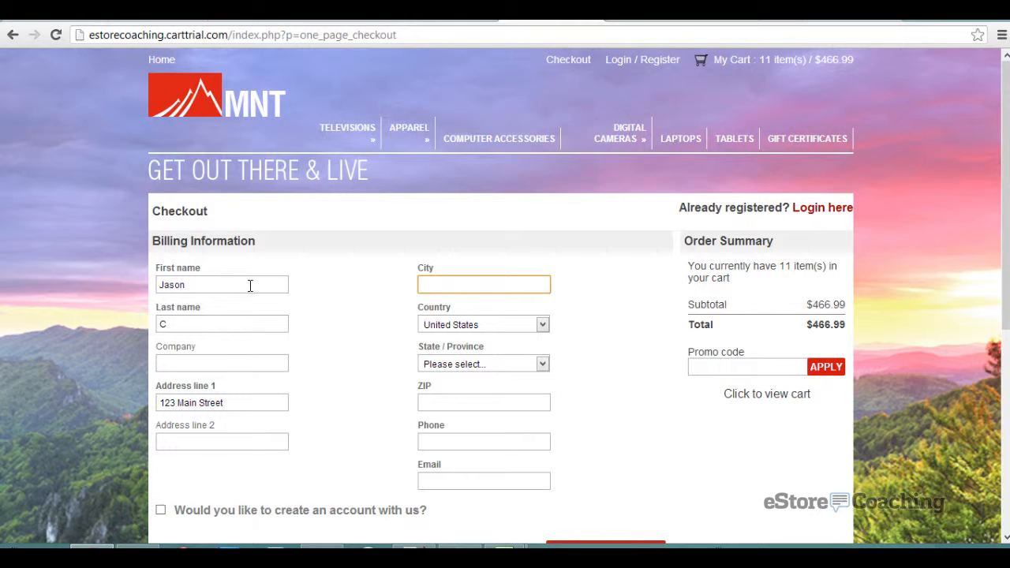
text(New York)
key(Tab)
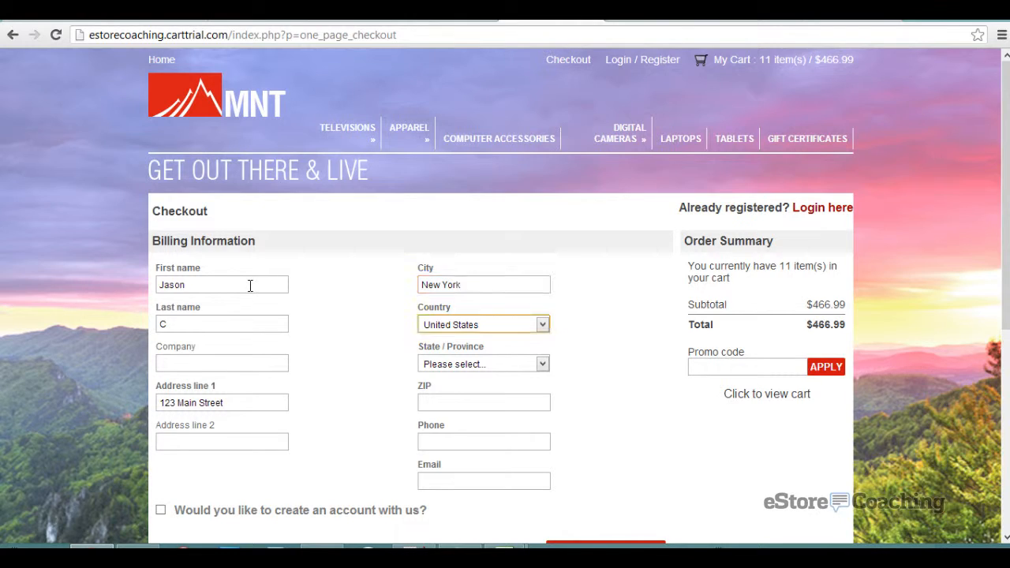
key(Tab)
key(n)
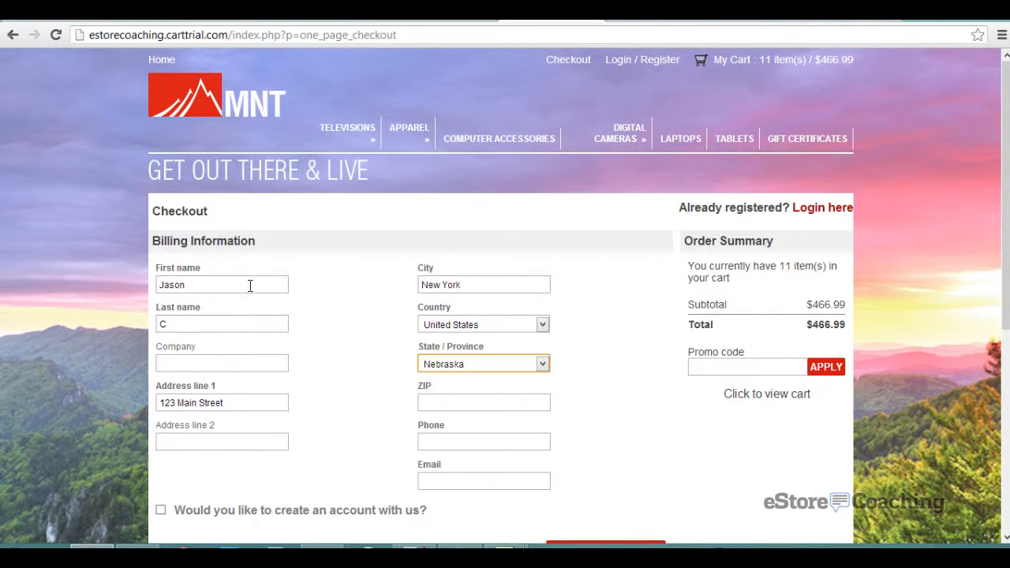
key(n)
key(n)
key(n)
key(n)
key(n)
key(Tab)
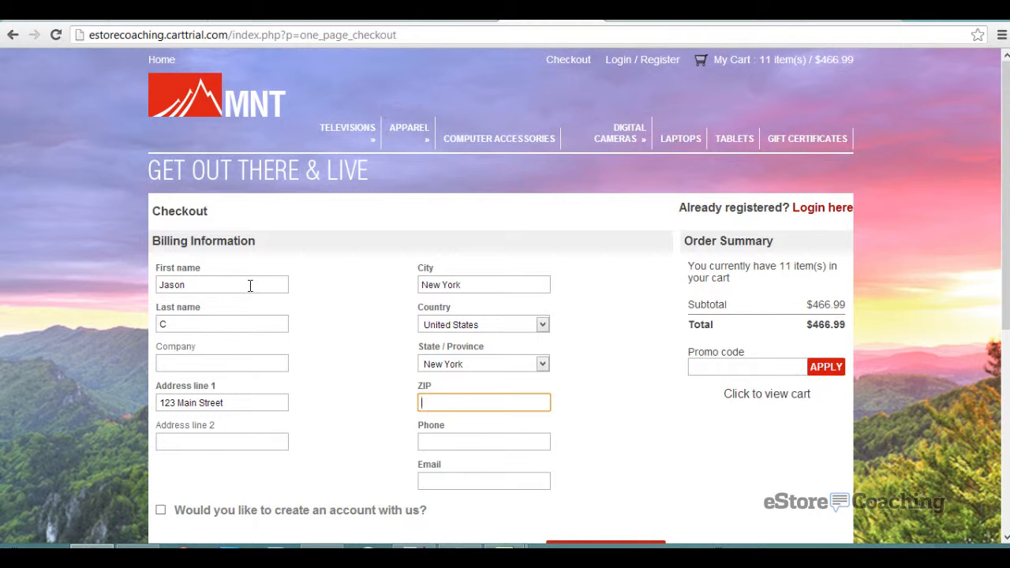
- Fill in ZIP 11204, the phone number and email address, then continue with the order
text(11204)
key(Tab)
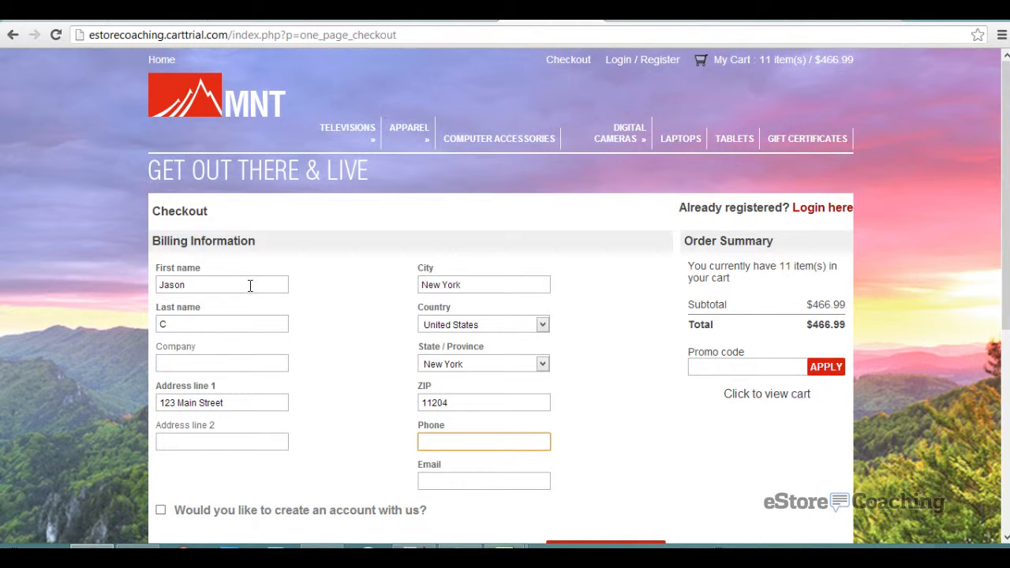
scroll(251, 286, down, 3)
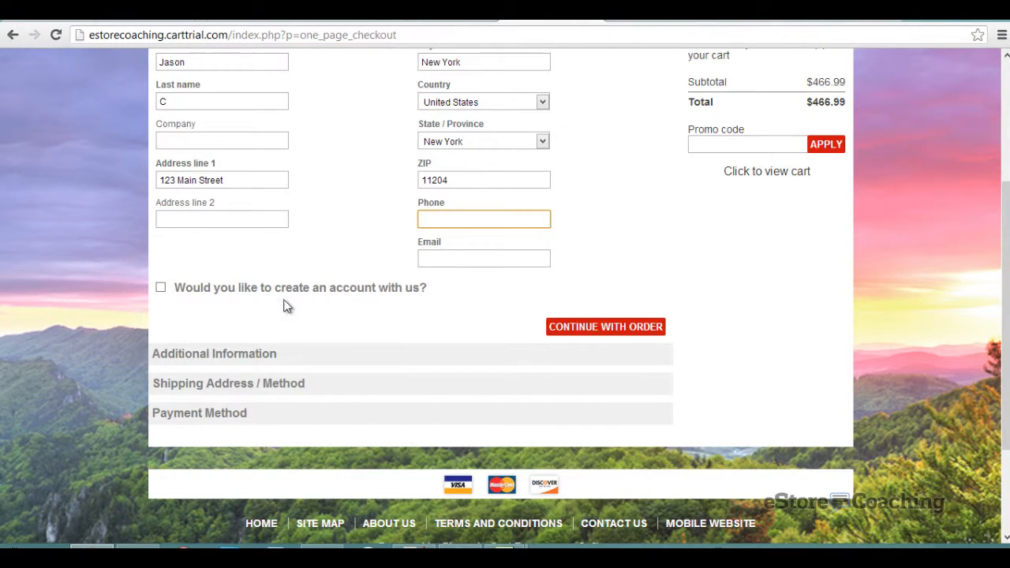
key(Tab)
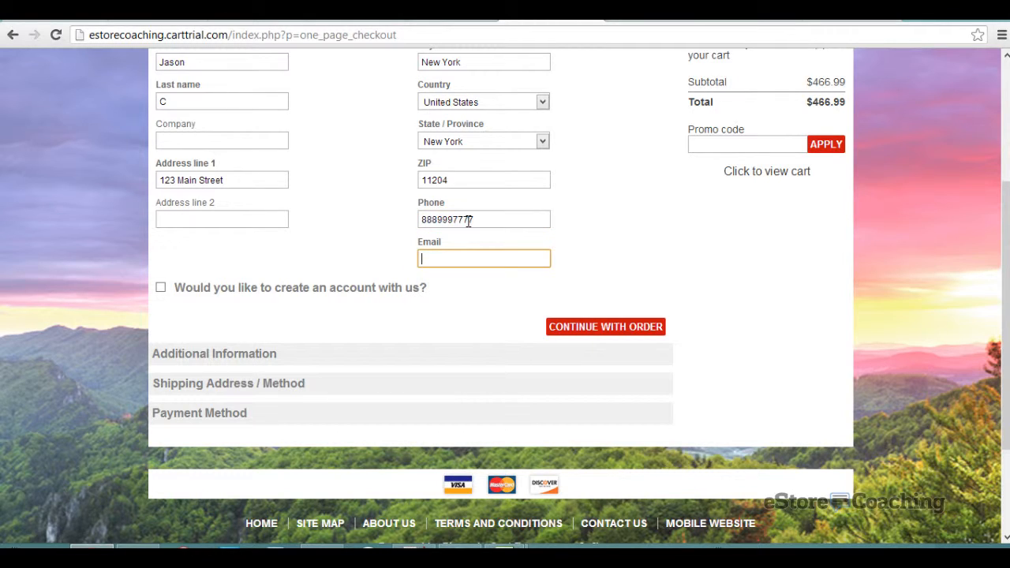
key(BackSpace)
key(BackSpace)
click(628, 327)
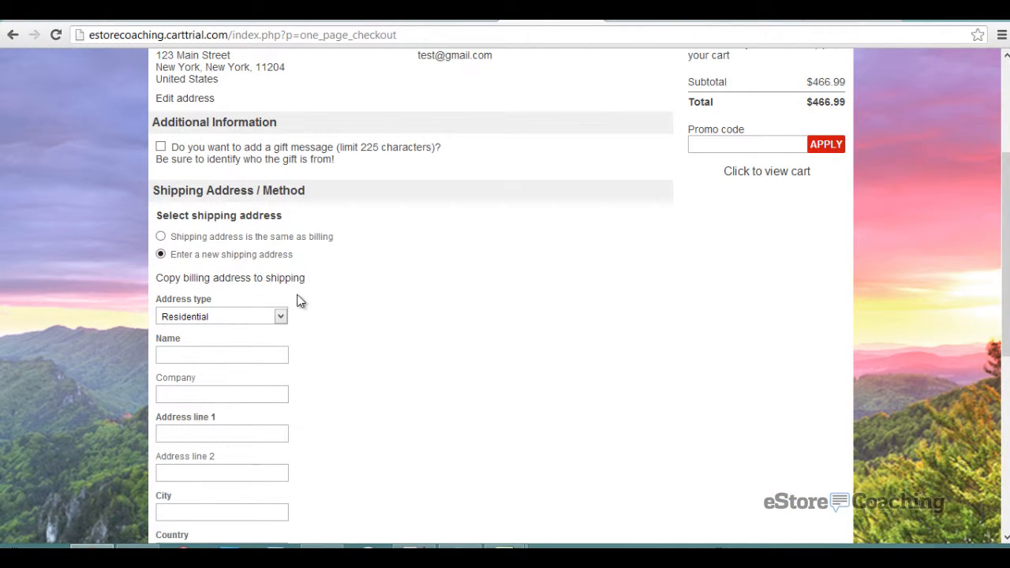
- Keep Residential address type and ship to the same address as billing
click(260, 316)
click(384, 311)
scroll(384, 311, down, 2)
scroll(383, 311, up, 1)
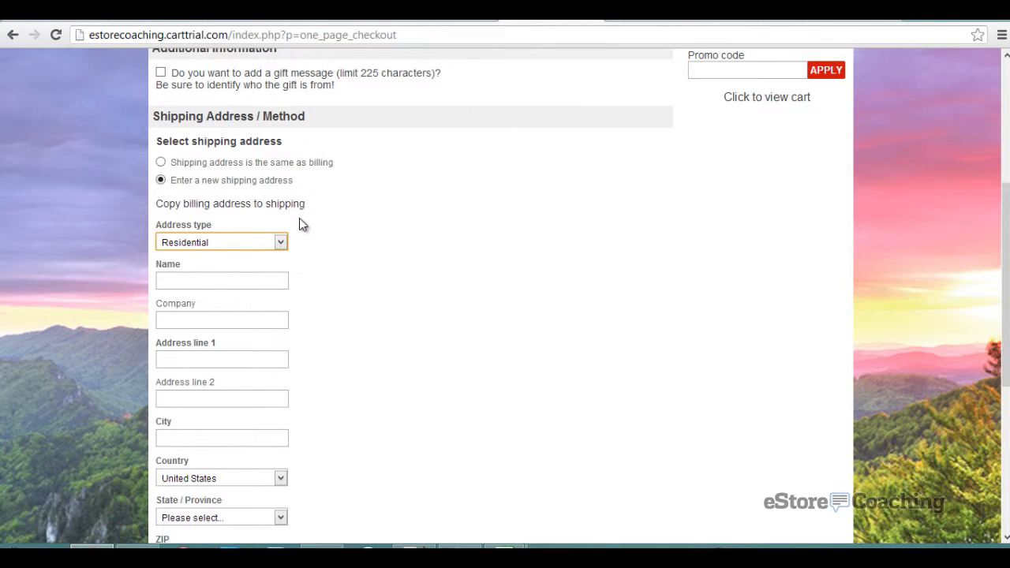
click(223, 164)
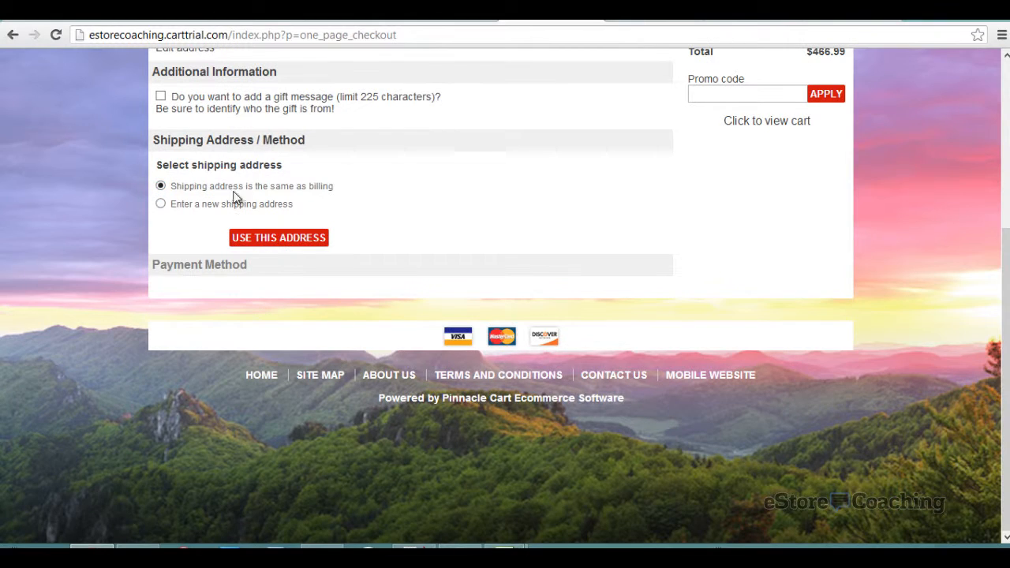
click(260, 240)
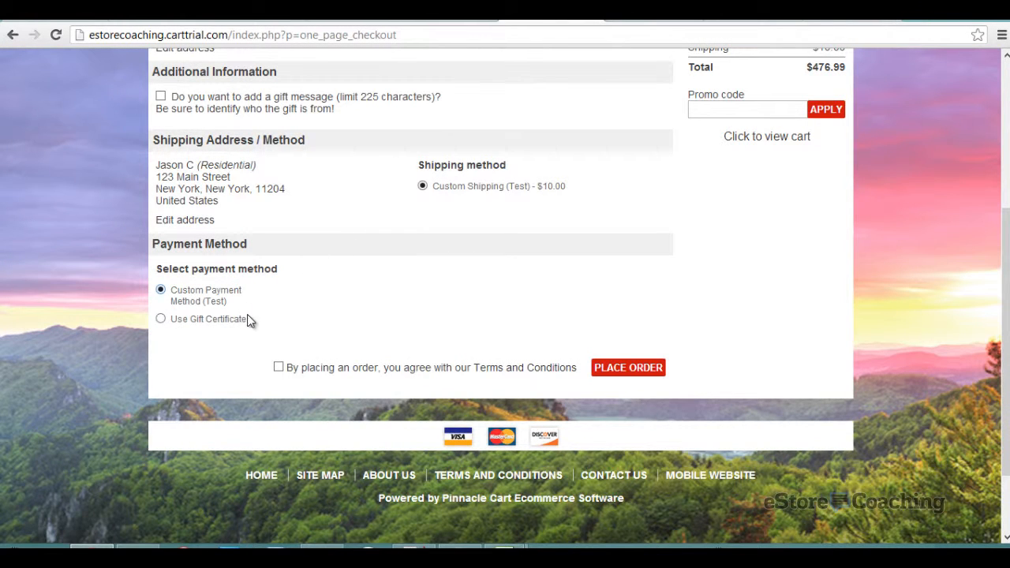
- Accept the terms and conditions and place the order
click(631, 370)
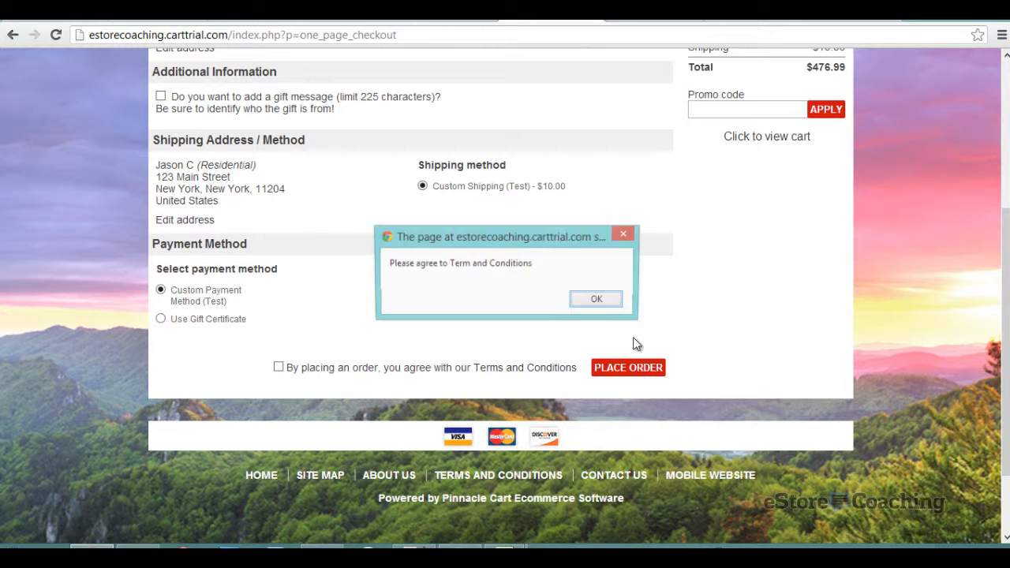
click(598, 301)
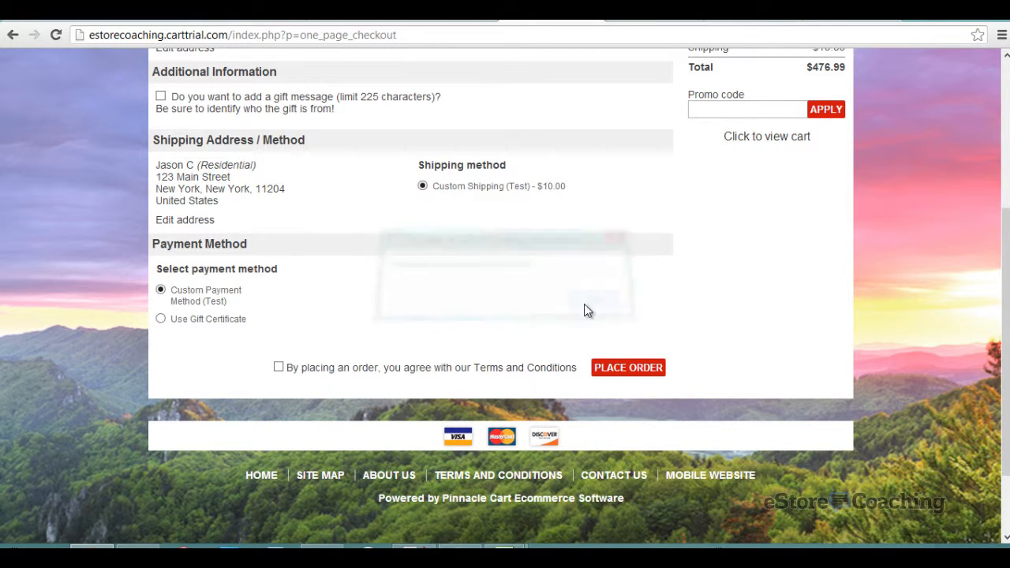
click(279, 367)
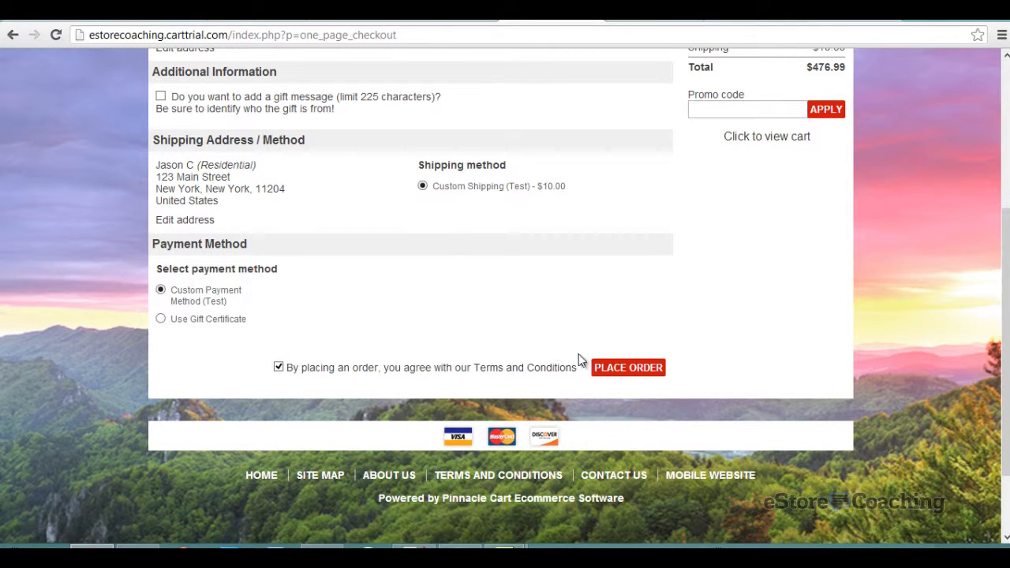
click(602, 368)
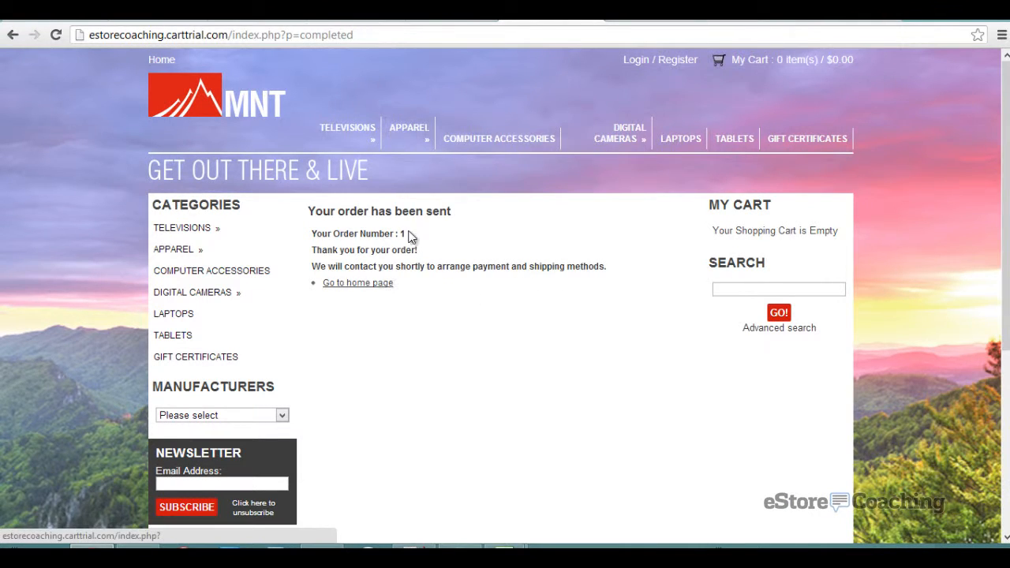
- In the admin panel's Orders list, open order 1 totalling $476.99
click(365, 14)
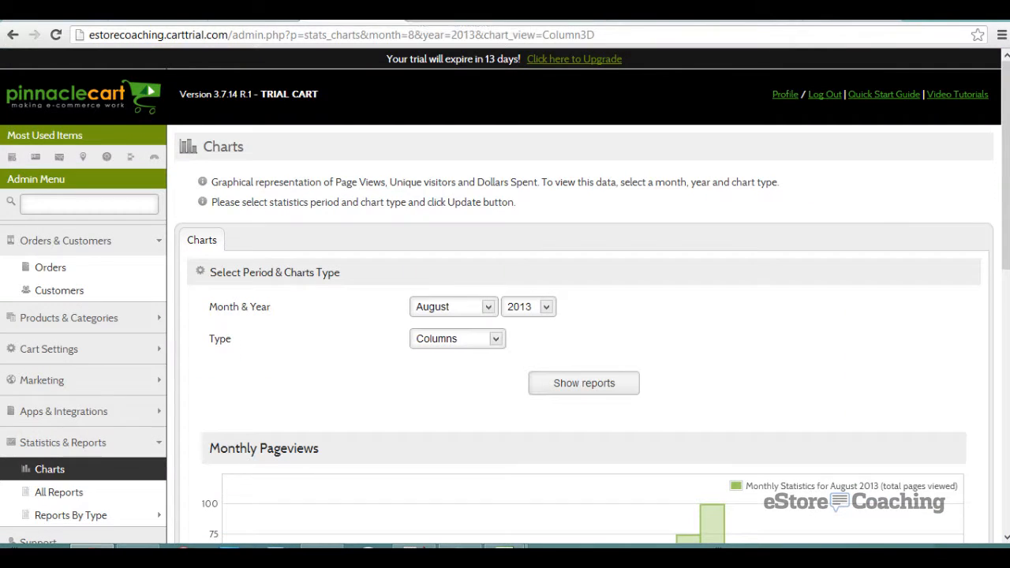
click(62, 271)
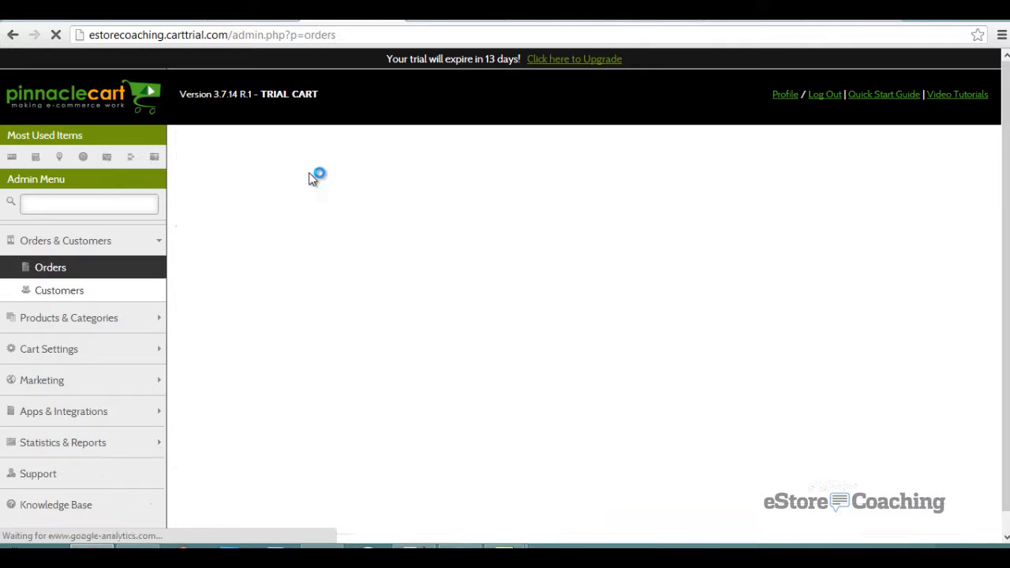
scroll(310, 180, down, 3)
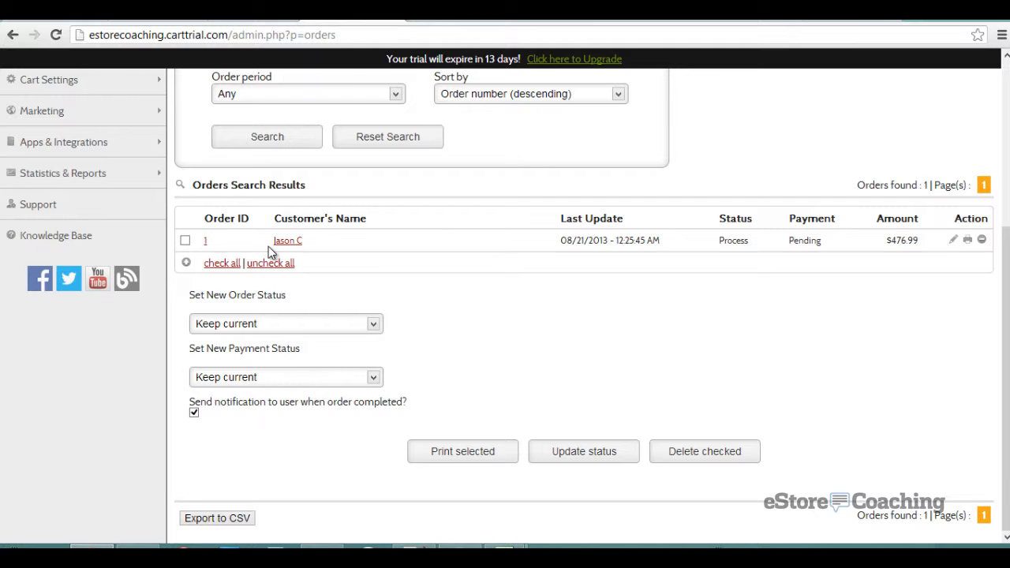
scroll(268, 246, up, 1)
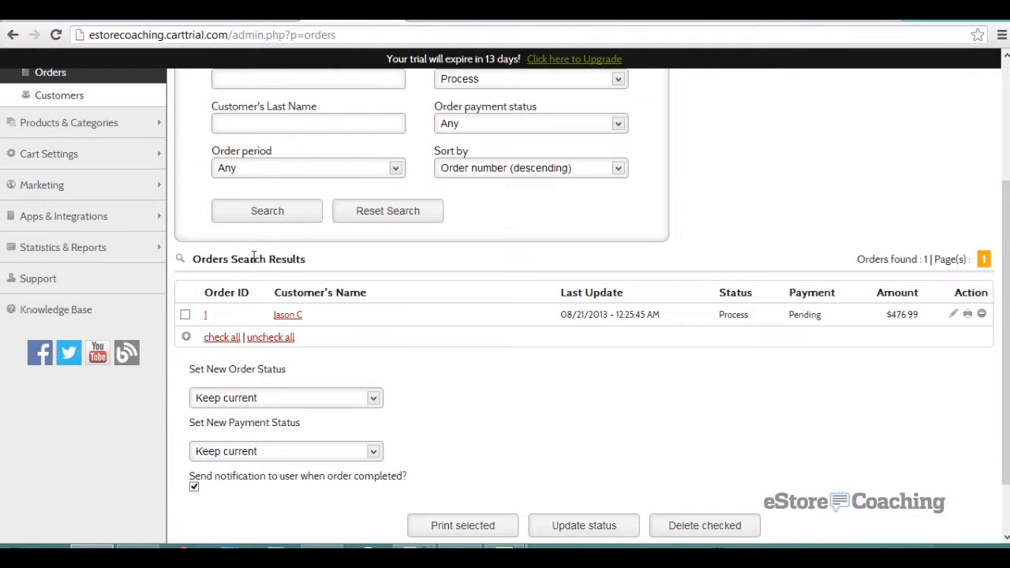
click(215, 308)
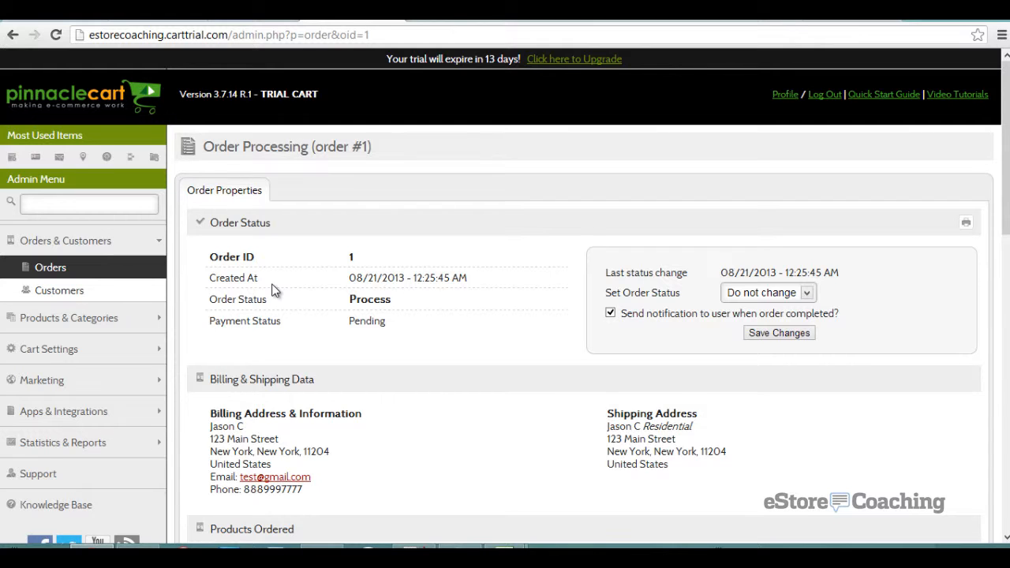
scroll(274, 291, down, 1)
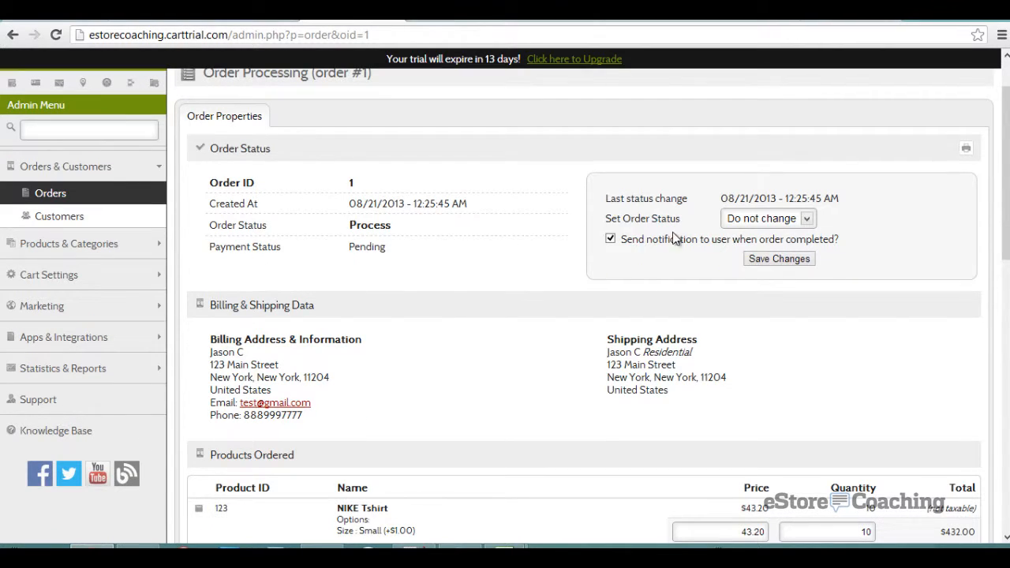
click(770, 220)
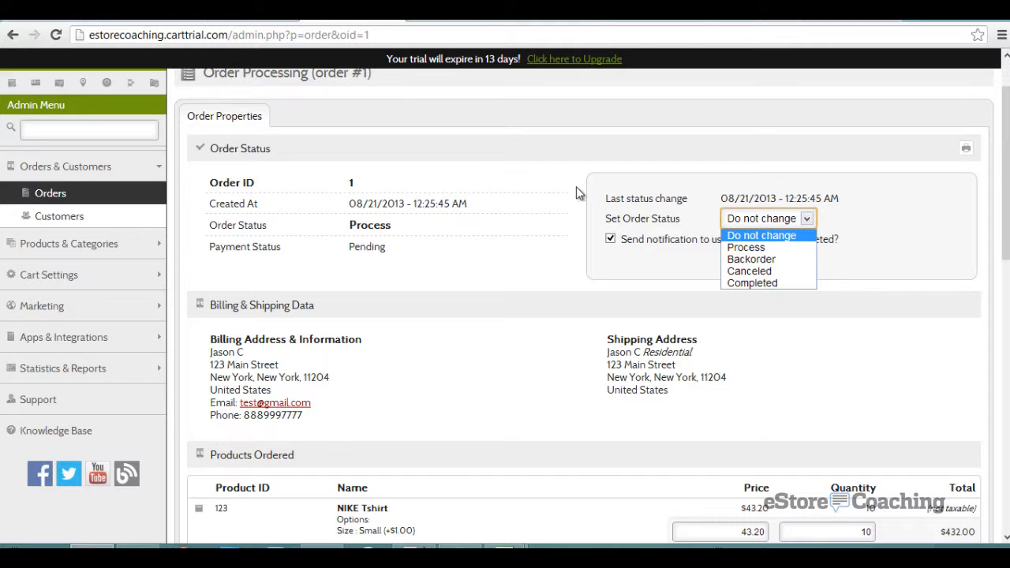
click(508, 196)
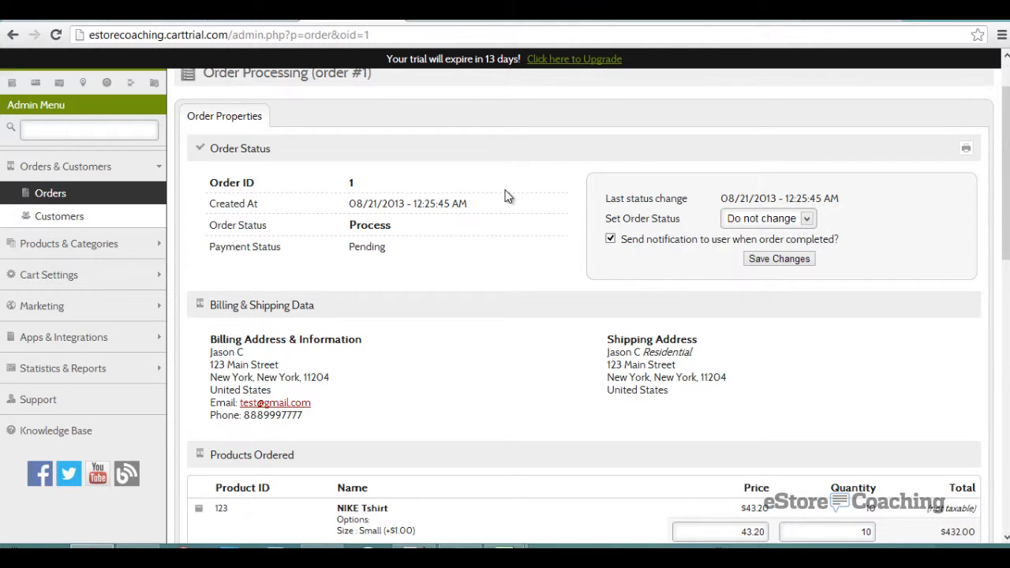
scroll(508, 196, down, 2)
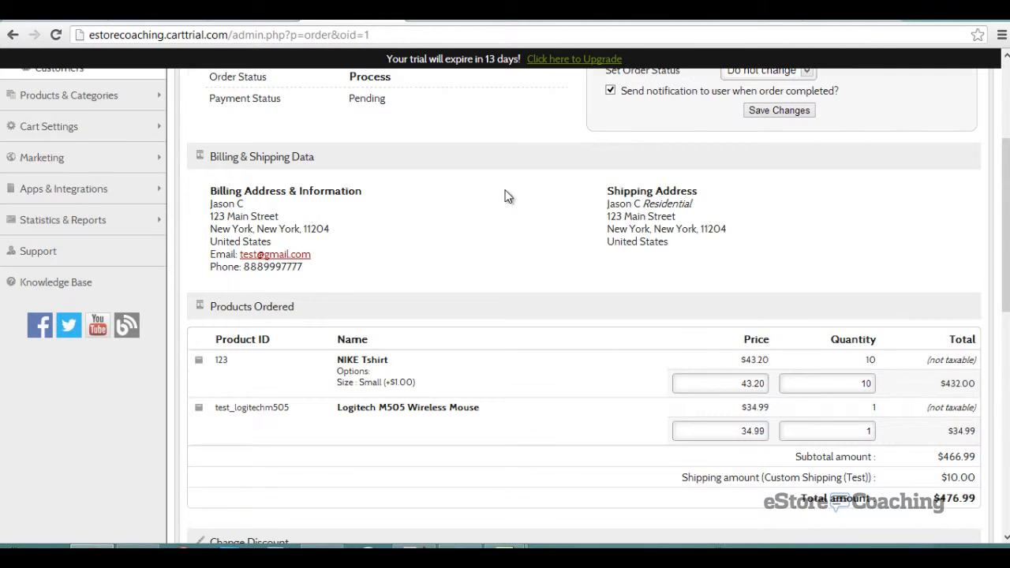
scroll(508, 196, down, 2)
scroll(508, 196, down, 2)
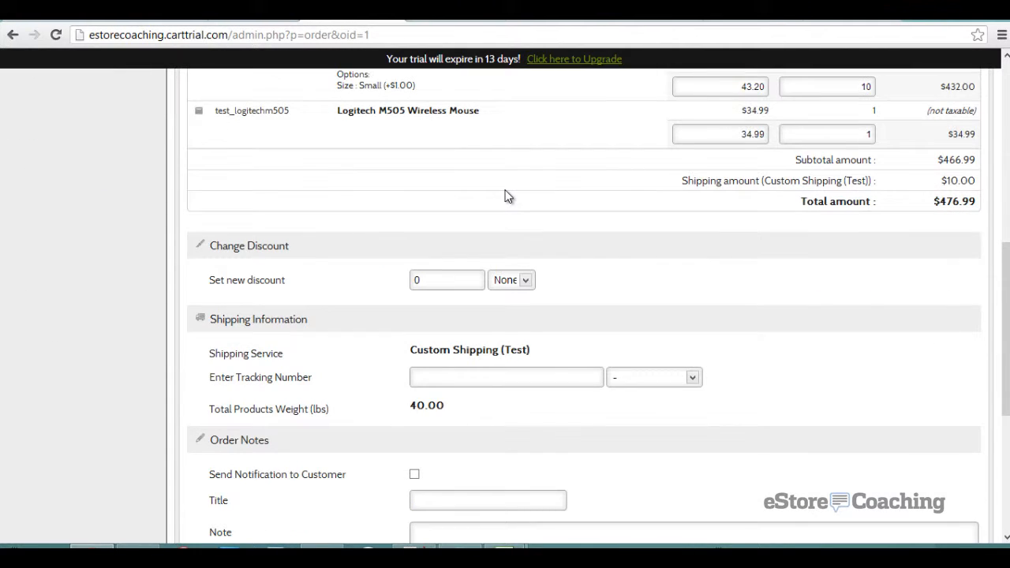
scroll(507, 196, down, 2)
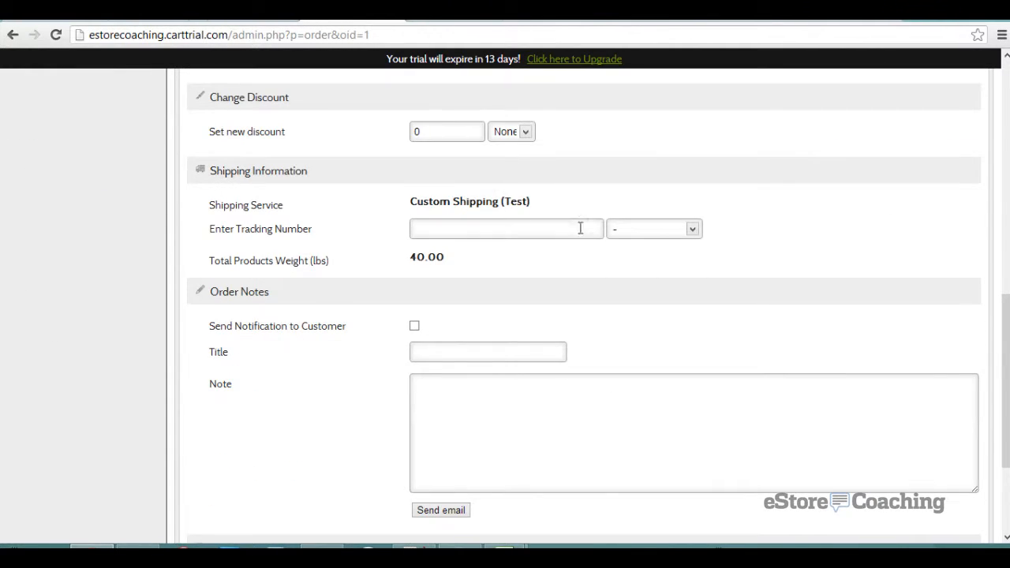
click(621, 233)
click(621, 184)
scroll(620, 184, down, 2)
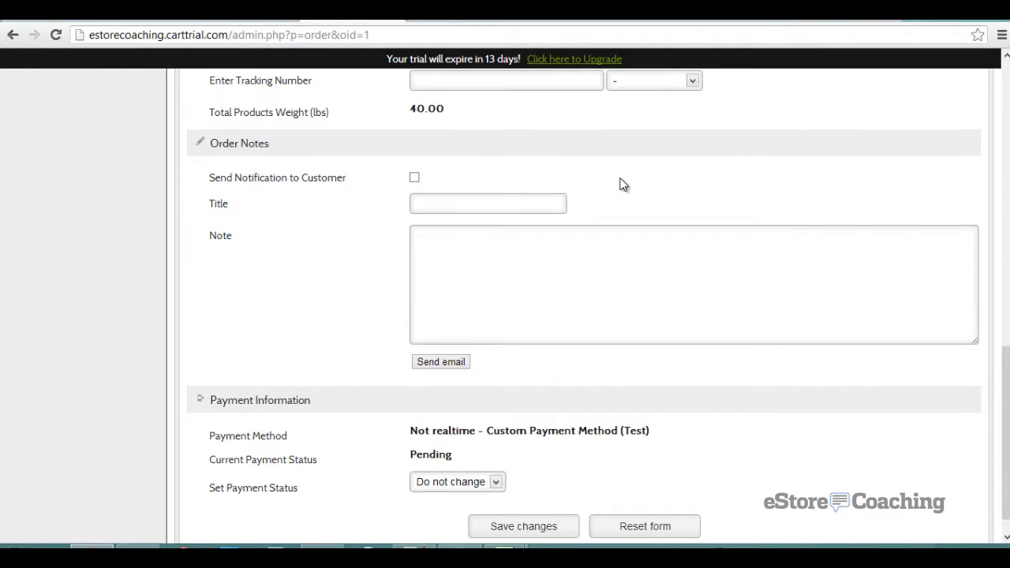
scroll(620, 184, down, 1)
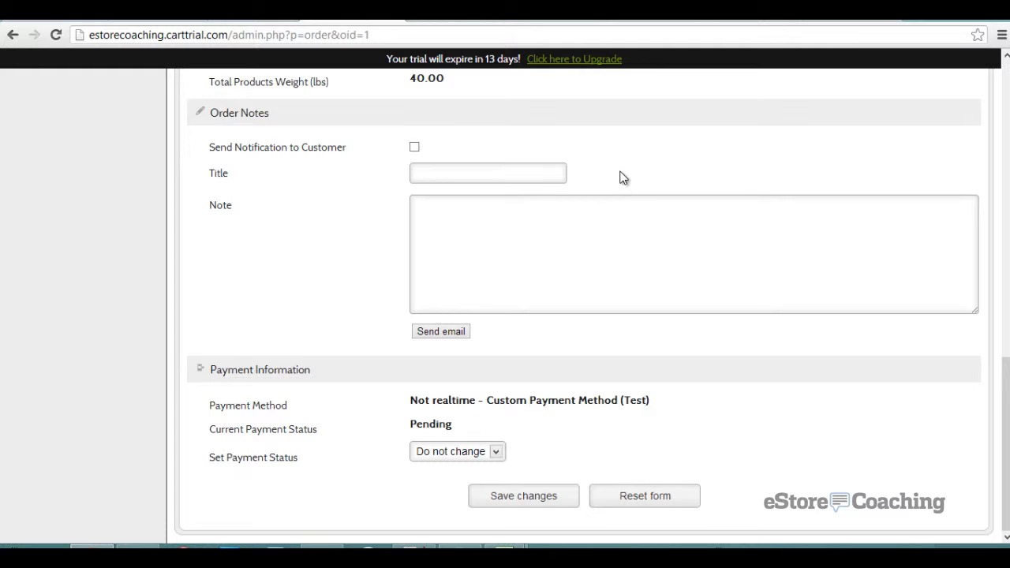
scroll(623, 172, up, 10)
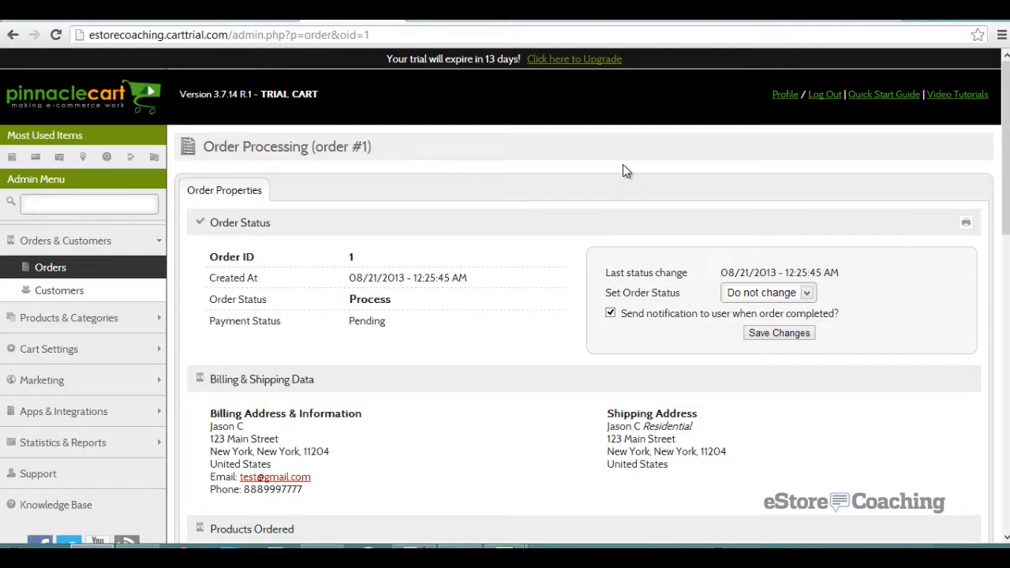
scroll(533, 204, down, 2)
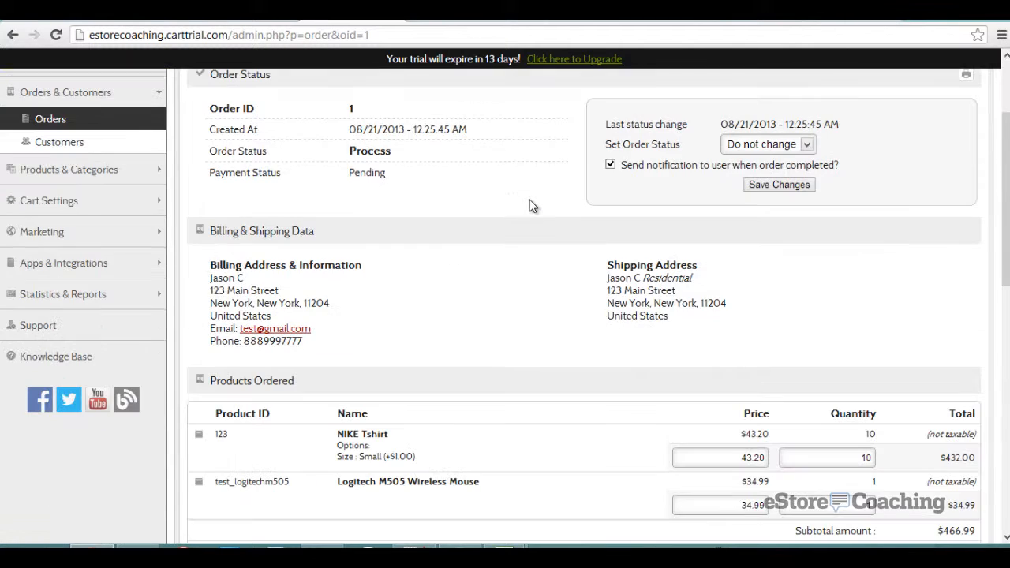
scroll(533, 206, down, 1)
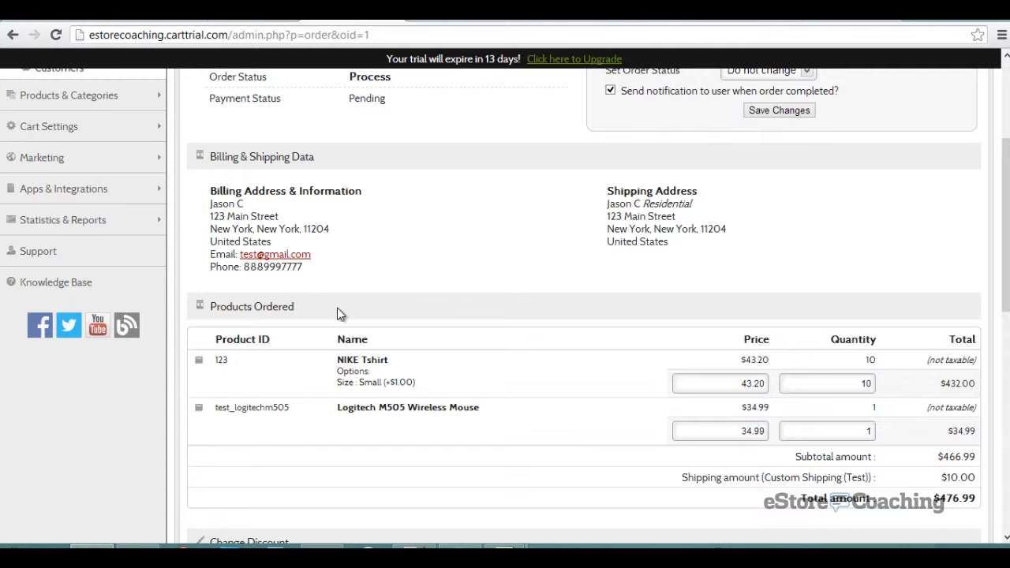
scroll(200, 313, down, 2)
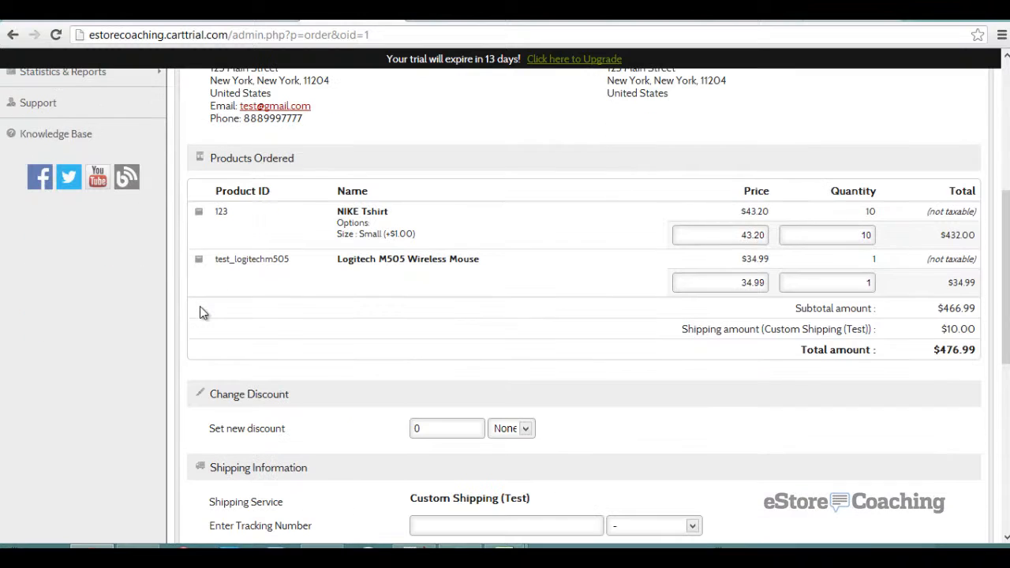